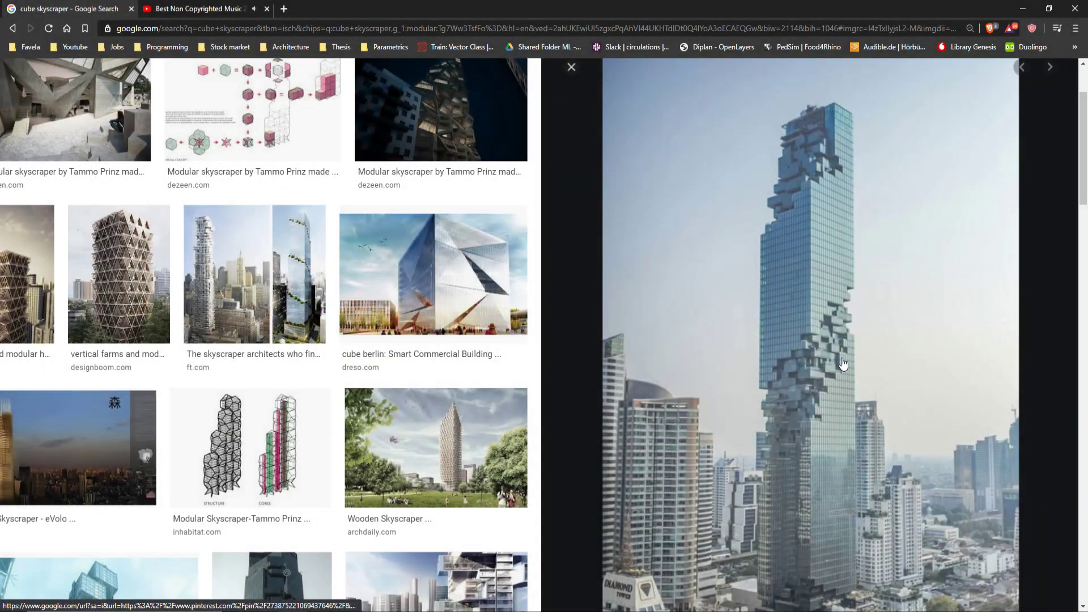
# Examine the Mahanakhon skyscraper reference photo from its pixelated upper facade down to the base.
pyautogui.scroll(-1, 850, 366)
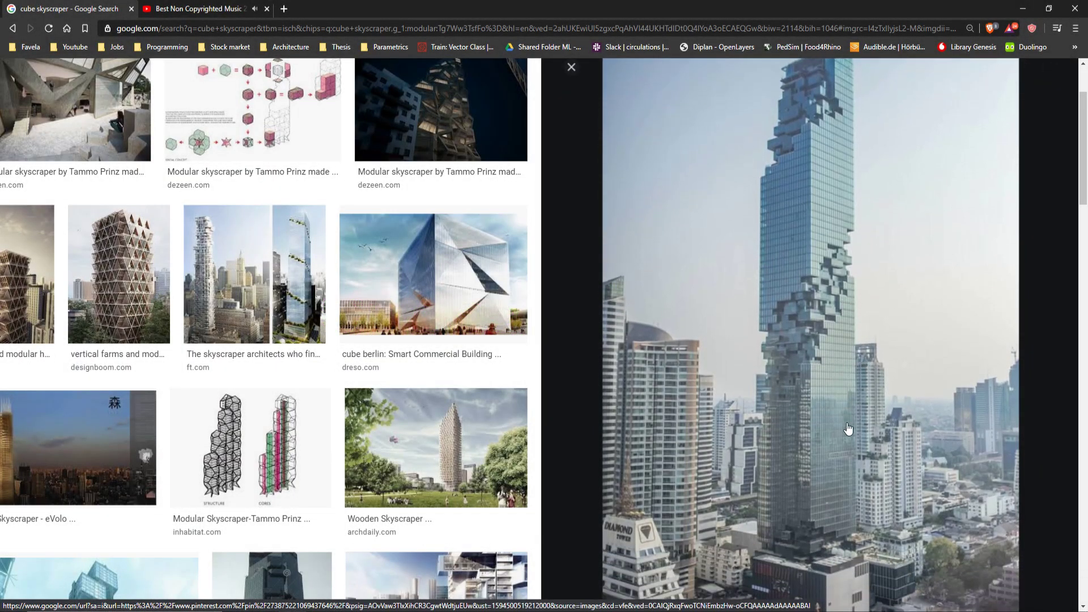
pyautogui.scroll(-1, 836, 391)
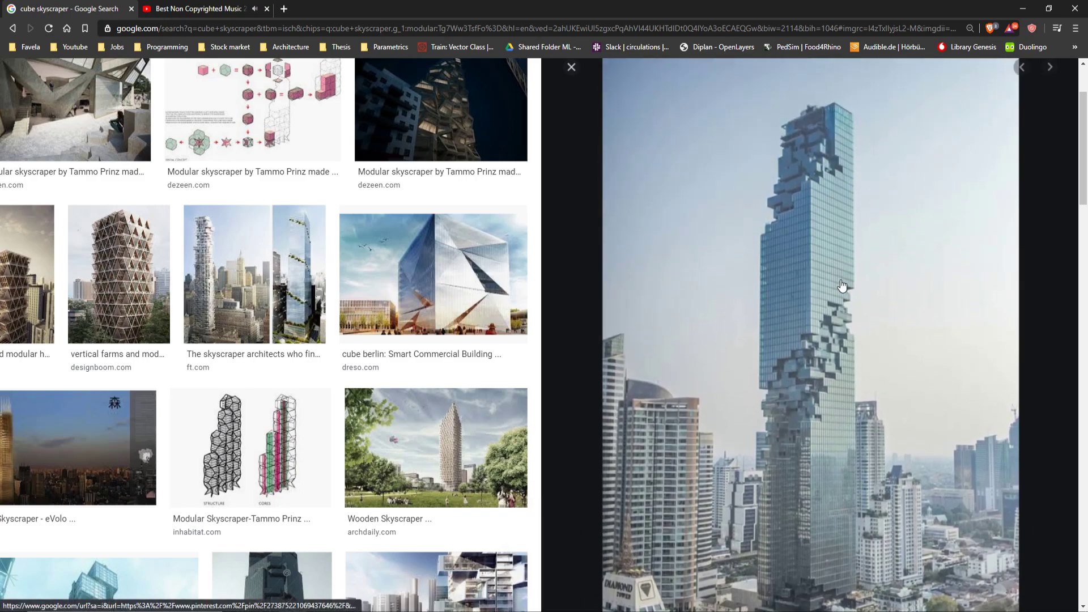
pyautogui.scroll(-2, 836, 367)
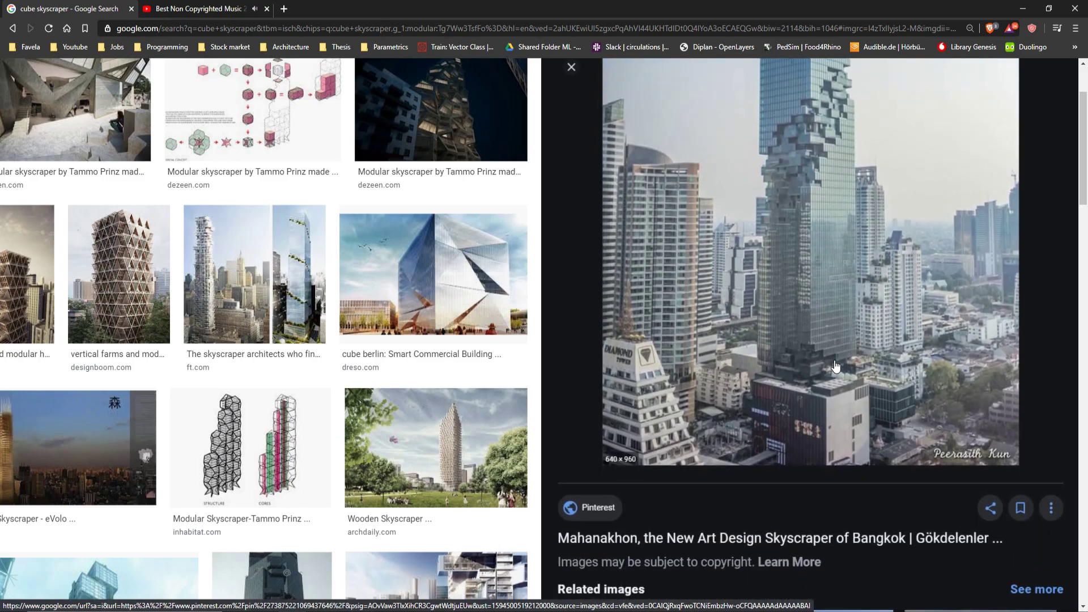
pyautogui.scroll(1, 836, 367)
pyautogui.scroll(-1, 835, 367)
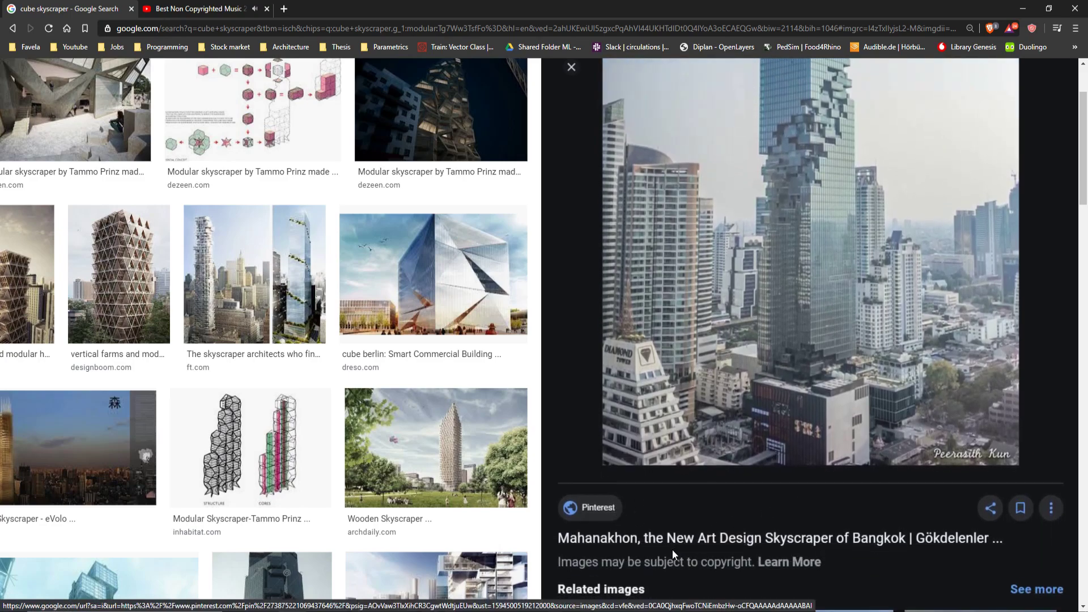
pyautogui.scroll(4, 937, 328)
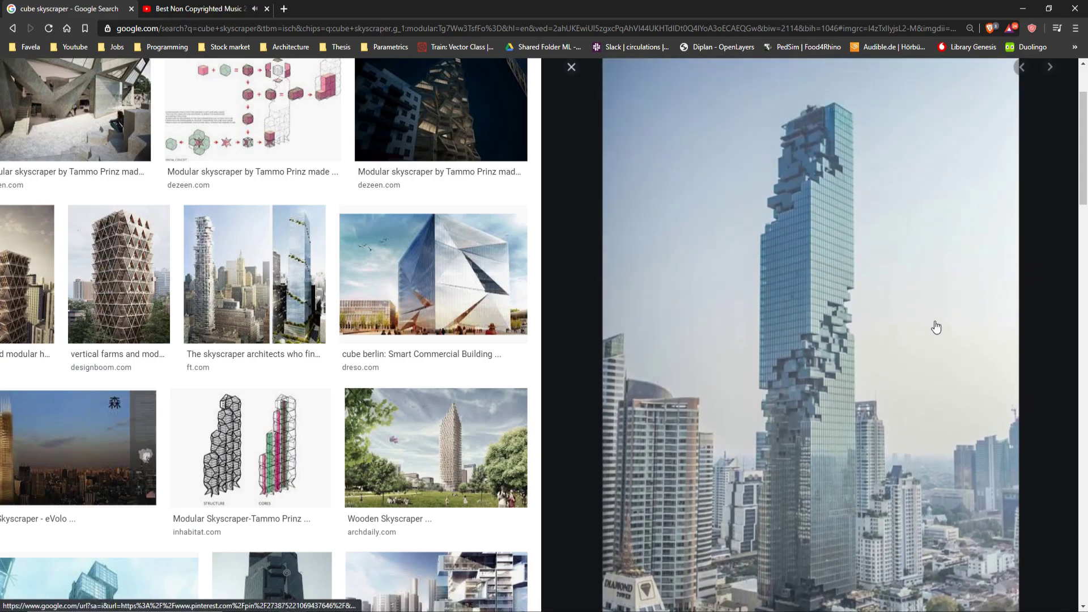
# Switch to Rhino with Grasshopper and sketch a black diamond-shaped base outline on the Grasshopper canvas.
pyautogui.click(515, 604)
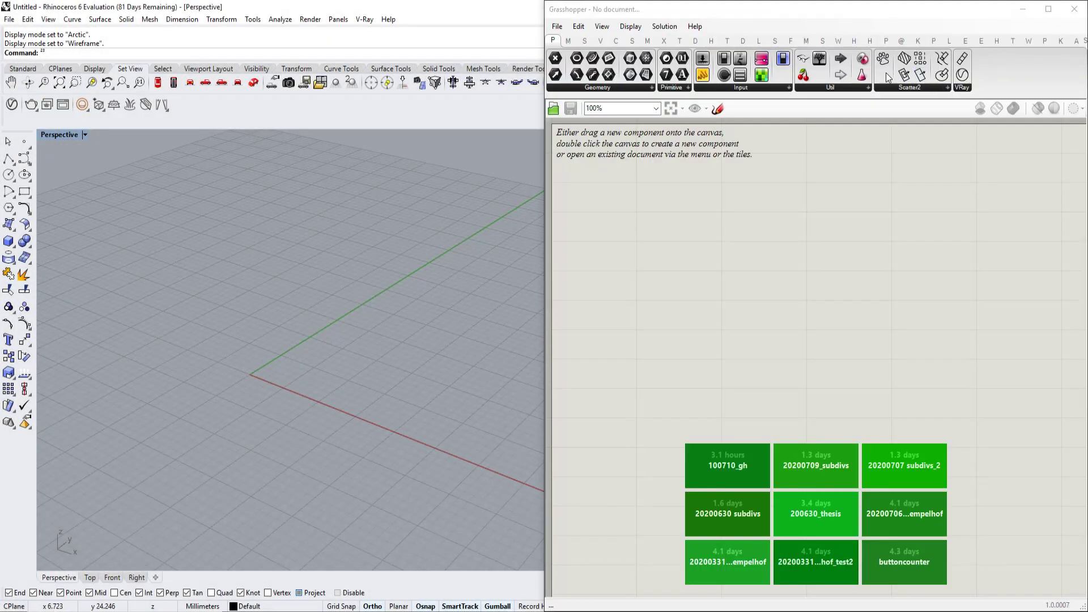
pyautogui.moveTo(411, 313); pyautogui.dragTo(445, 353, button='right')
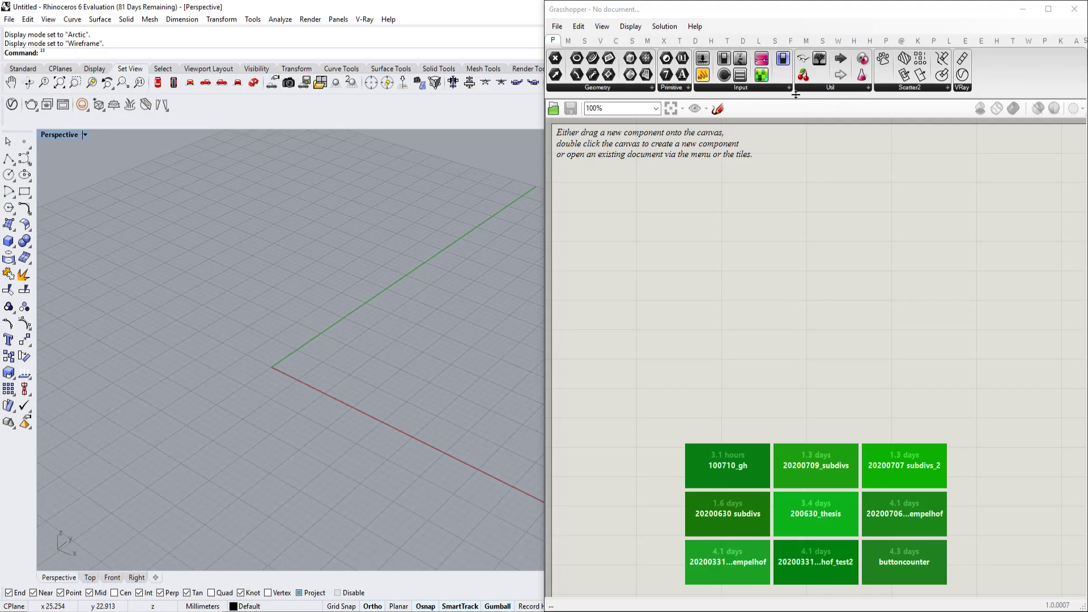
pyautogui.click(721, 107)
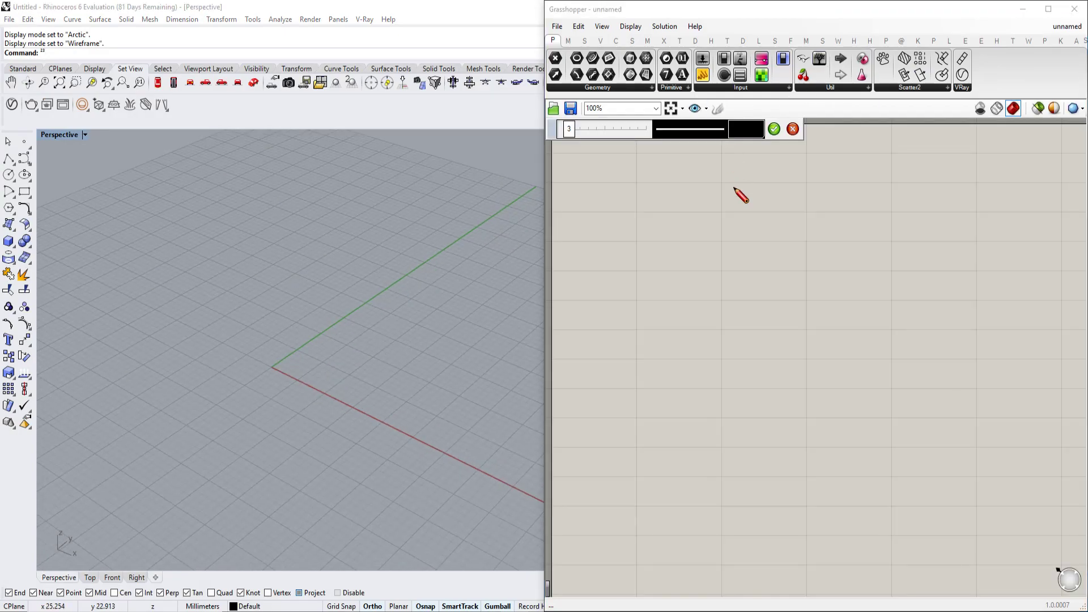
pyautogui.scroll(2, 677, 337)
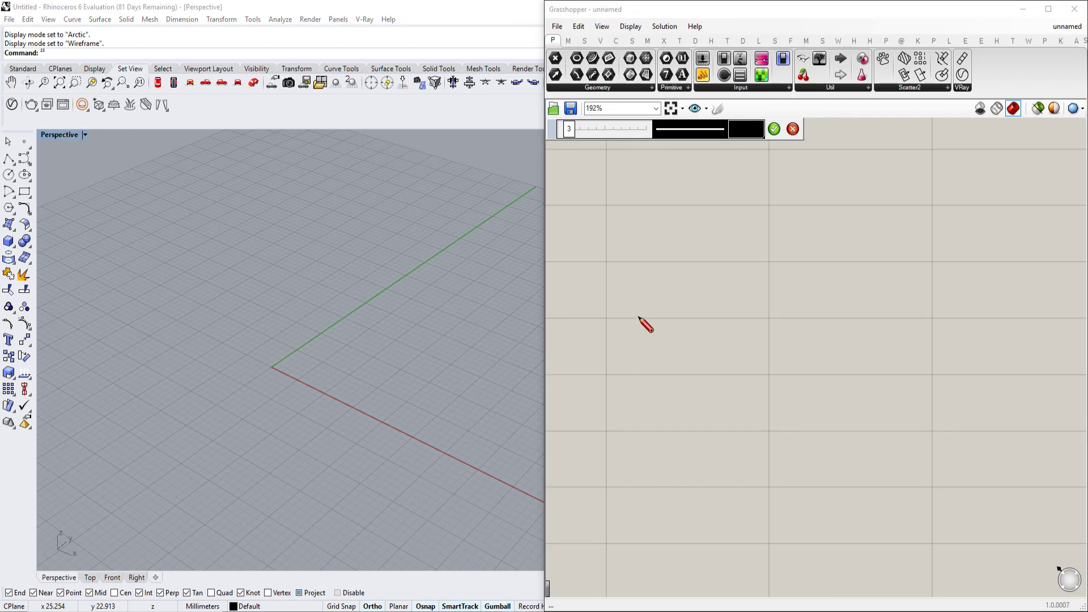
pyautogui.moveTo(633, 362)
pyautogui.mouseDown()
pyautogui.moveTo(732, 268)
pyautogui.moveTo(840, 379)
pyautogui.moveTo(724, 482)
pyautogui.moveTo(619, 392)
pyautogui.moveTo(633, 362)
pyautogui.mouseUp()
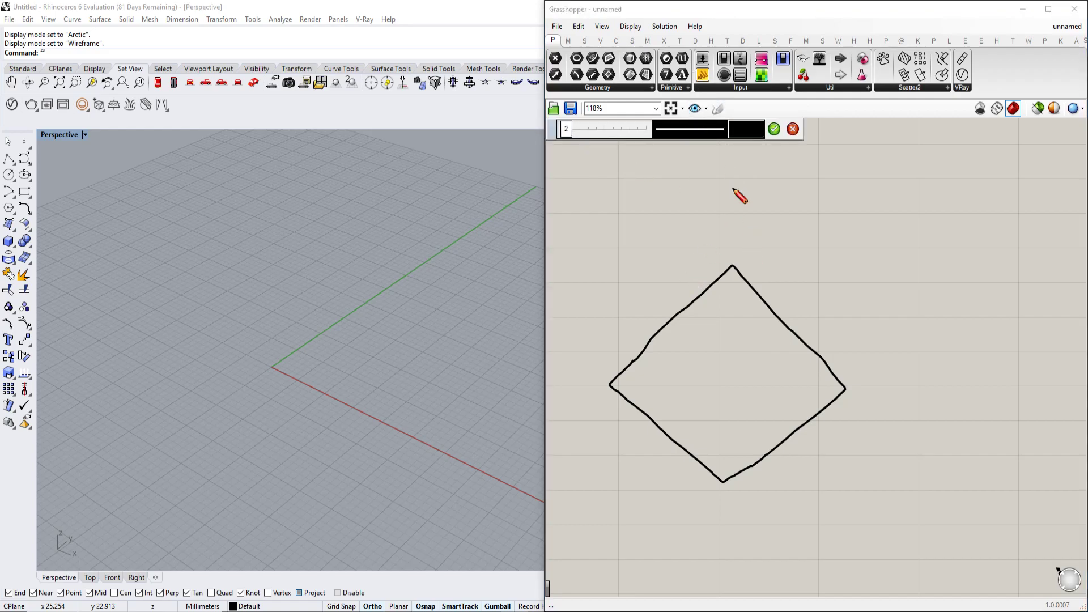
# Sketch a grid of crossing grey lines inside the diamond outline and finish the sketch.
pyautogui.click(757, 135)
pyautogui.moveTo(809, 202); pyautogui.dragTo(837, 196)
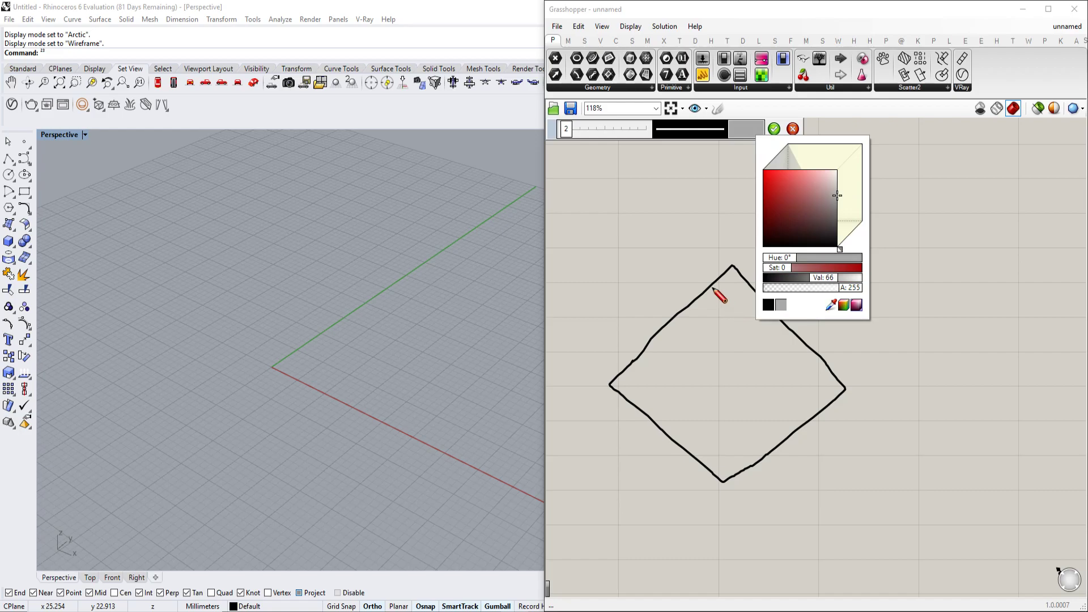
pyautogui.moveTo(711, 287); pyautogui.dragTo(798, 401)
pyautogui.moveTo(687, 318); pyautogui.dragTo(812, 438)
pyautogui.moveTo(651, 341); pyautogui.dragTo(740, 445)
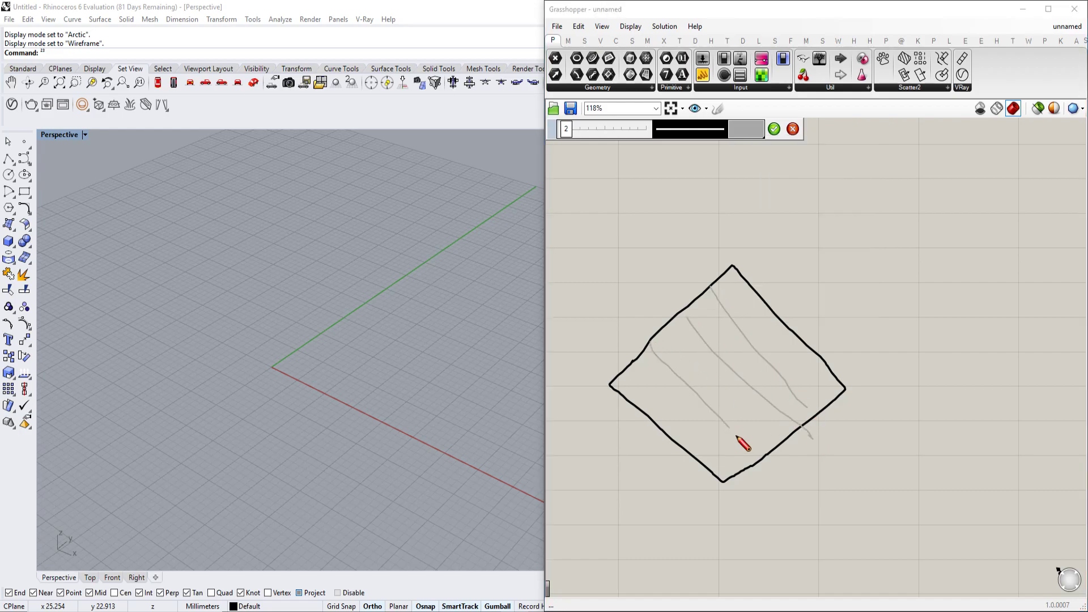
pyautogui.moveTo(623, 372); pyautogui.dragTo(746, 476)
pyautogui.moveTo(634, 409); pyautogui.dragTo(763, 297)
pyautogui.moveTo(671, 455); pyautogui.dragTo(809, 336)
pyautogui.moveTo(720, 469); pyautogui.dragTo(843, 360)
pyautogui.moveTo(676, 411); pyautogui.dragTo(778, 342)
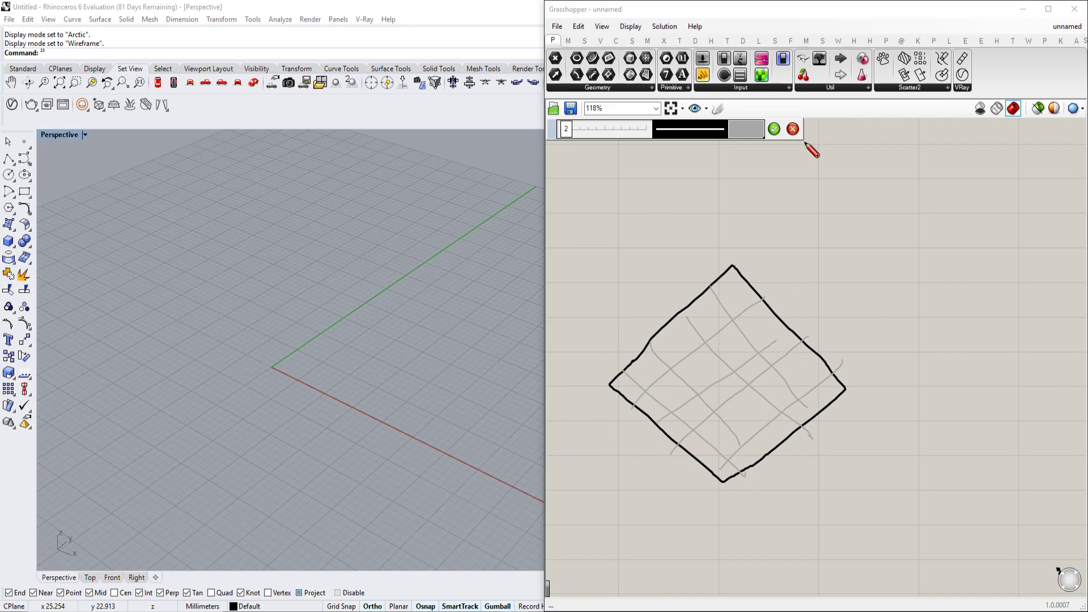
pyautogui.click(774, 129)
# Sketch red dotted boxes rising from the grid cells along the diamond's upper-right edge.
pyautogui.click(718, 109)
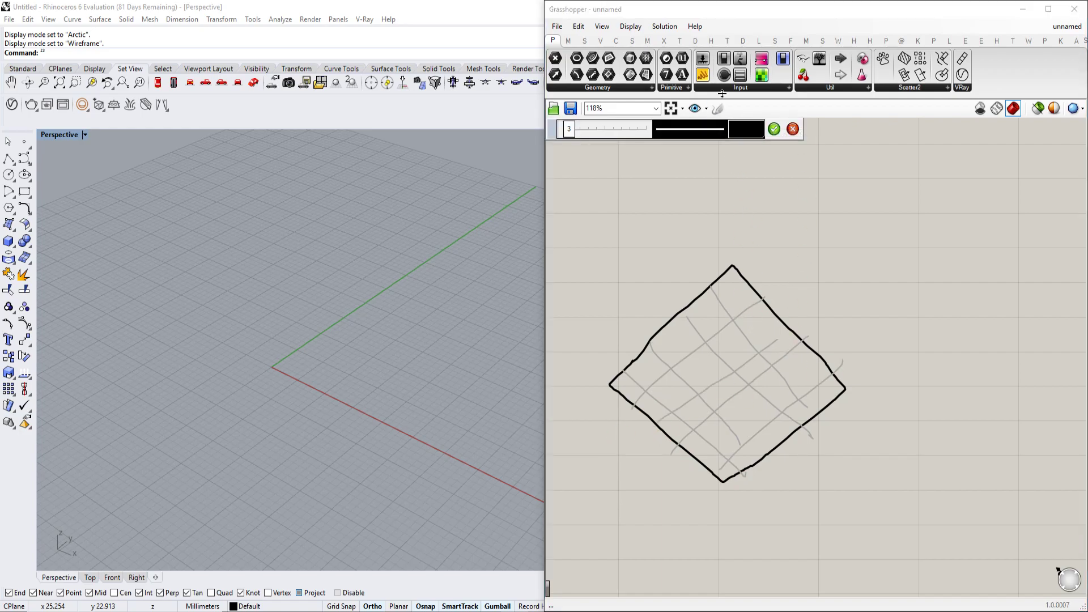
pyautogui.click(750, 130)
pyautogui.click(786, 182)
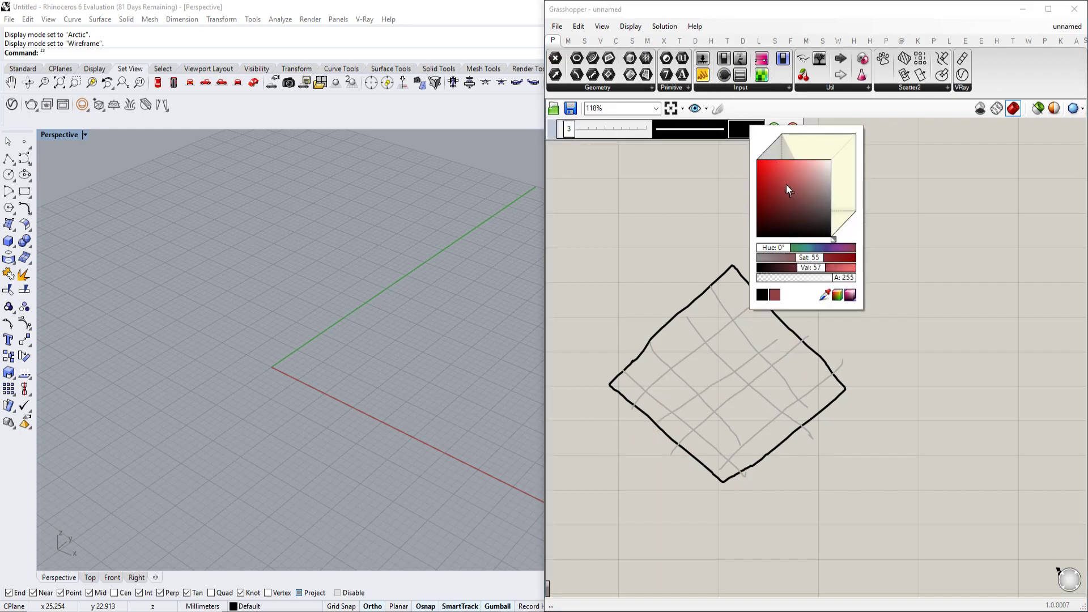
pyautogui.click(690, 135)
pyautogui.click(705, 151)
pyautogui.moveTo(733, 319)
pyautogui.mouseDown()
pyautogui.moveTo(737, 278)
pyautogui.moveTo(763, 270)
pyautogui.moveTo(765, 311)
pyautogui.mouseUp()
pyautogui.moveTo(709, 292)
pyautogui.mouseDown()
pyautogui.moveTo(720, 244)
pyautogui.moveTo(756, 235)
pyautogui.moveTo(767, 251)
pyautogui.mouseUp()
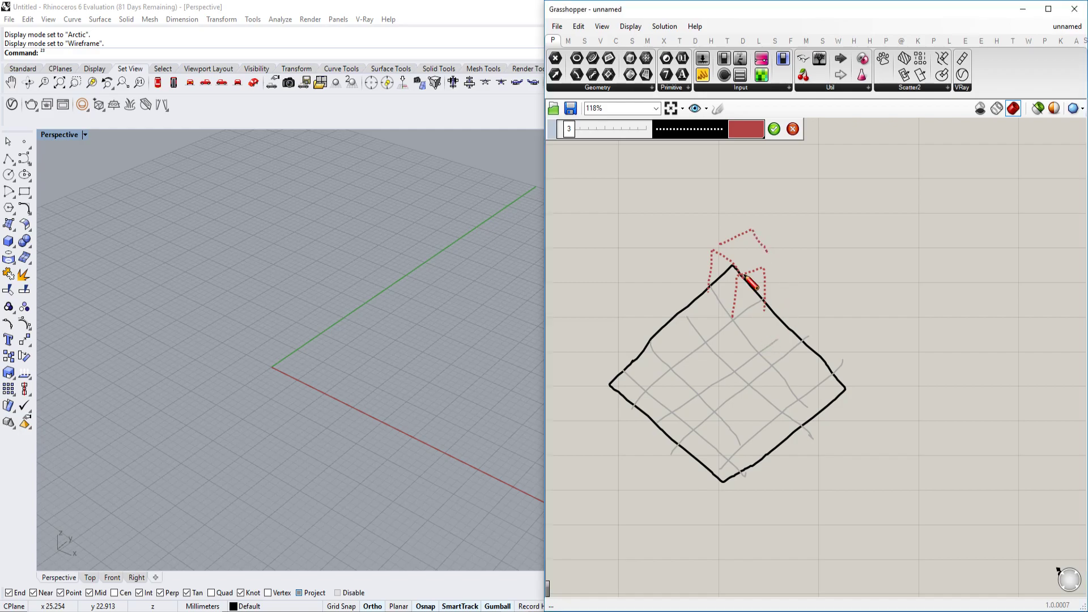
pyautogui.moveTo(767, 351)
pyautogui.mouseDown()
pyautogui.moveTo(779, 257)
pyautogui.moveTo(793, 331)
pyautogui.moveTo(827, 301)
pyautogui.moveTo(812, 343)
pyautogui.mouseUp()
pyautogui.click(775, 129)
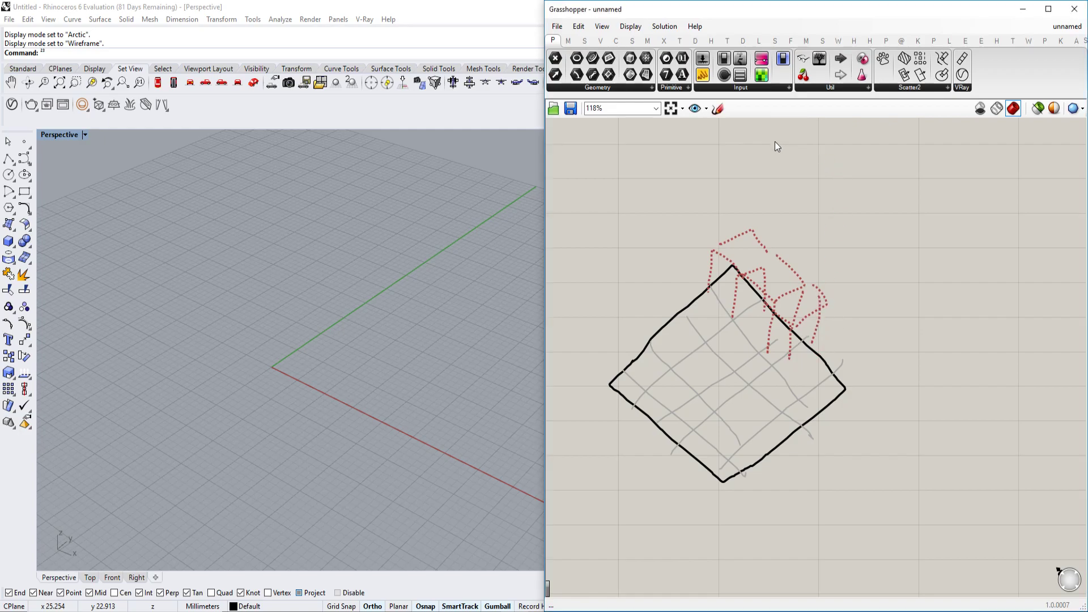
# Sketch a black upward arrow with stacked diagonal lines above the diamond to show the grid repeating vertically.
pyautogui.click(719, 108)
pyautogui.scroll(-2, 814, 244)
pyautogui.scroll(3, 822, 243)
pyautogui.moveTo(835, 296)
pyautogui.mouseDown()
pyautogui.moveTo(832, 144)
pyautogui.moveTo(847, 171)
pyautogui.mouseUp()
pyautogui.moveTo(824, 264); pyautogui.dragTo(776, 195)
pyautogui.moveTo(926, 261); pyautogui.dragTo(811, 171)
pyautogui.scroll(-3, 812, 187)
pyautogui.scroll(3, 874, 142)
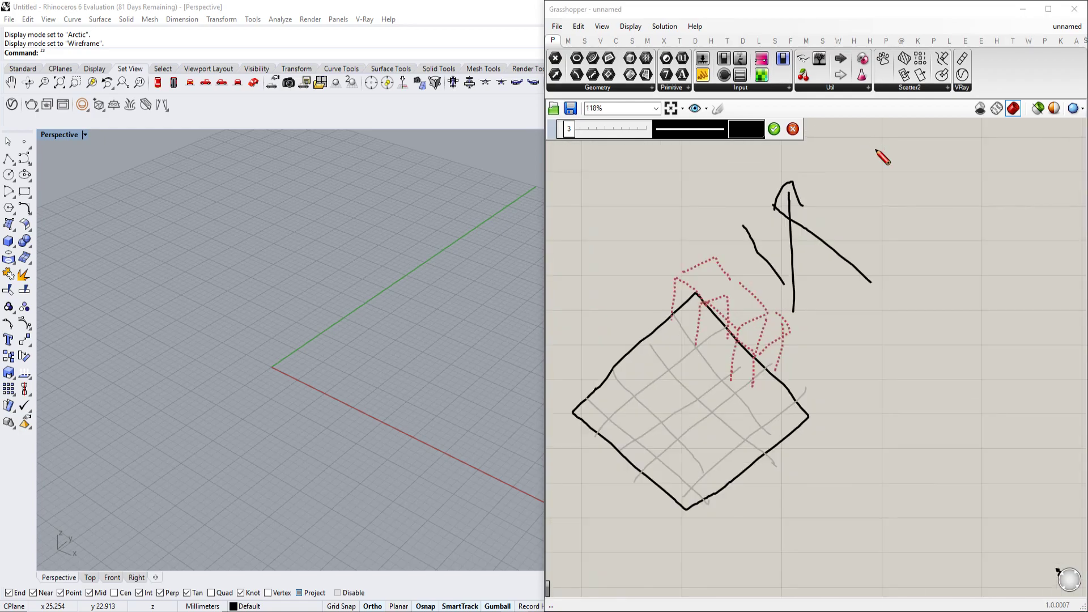
pyautogui.moveTo(893, 258); pyautogui.dragTo(800, 170)
pyautogui.scroll(-2, 792, 201)
pyautogui.moveTo(899, 220); pyautogui.dragTo(797, 129)
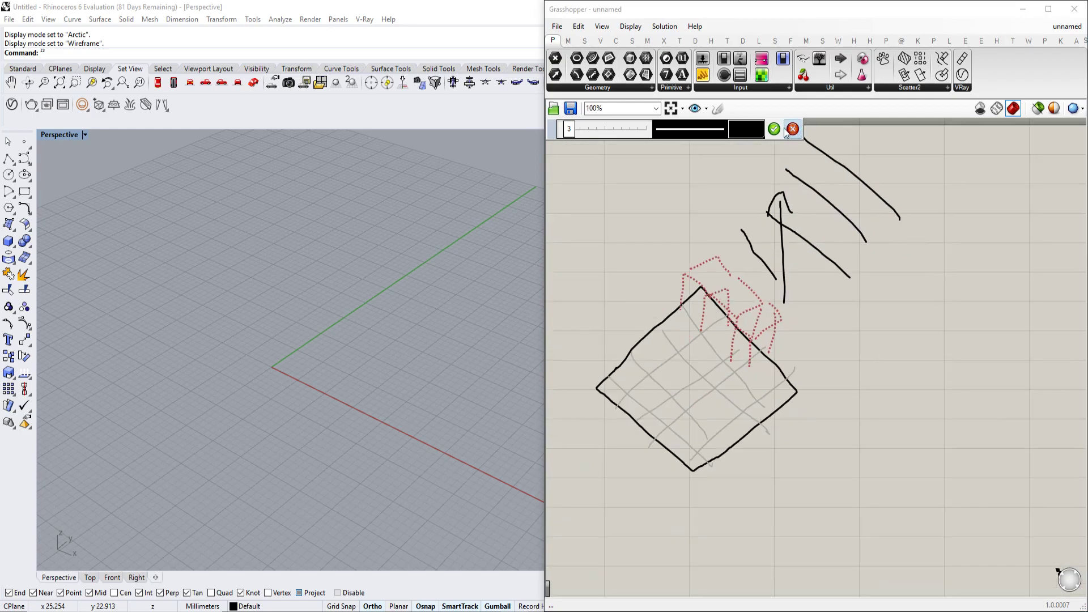
pyautogui.click(775, 129)
# Sketch a tall tower rectangle beside the diamond and divide it into floors with horizontal lines.
pyautogui.scroll(-3, 776, 291)
pyautogui.scroll(3, 776, 291)
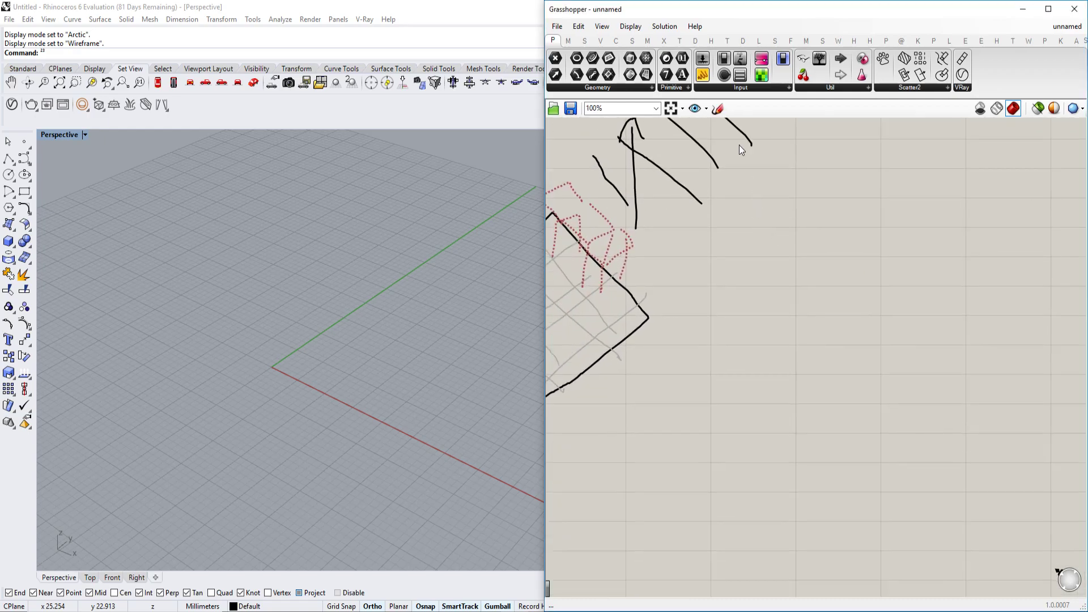
pyautogui.click(714, 111)
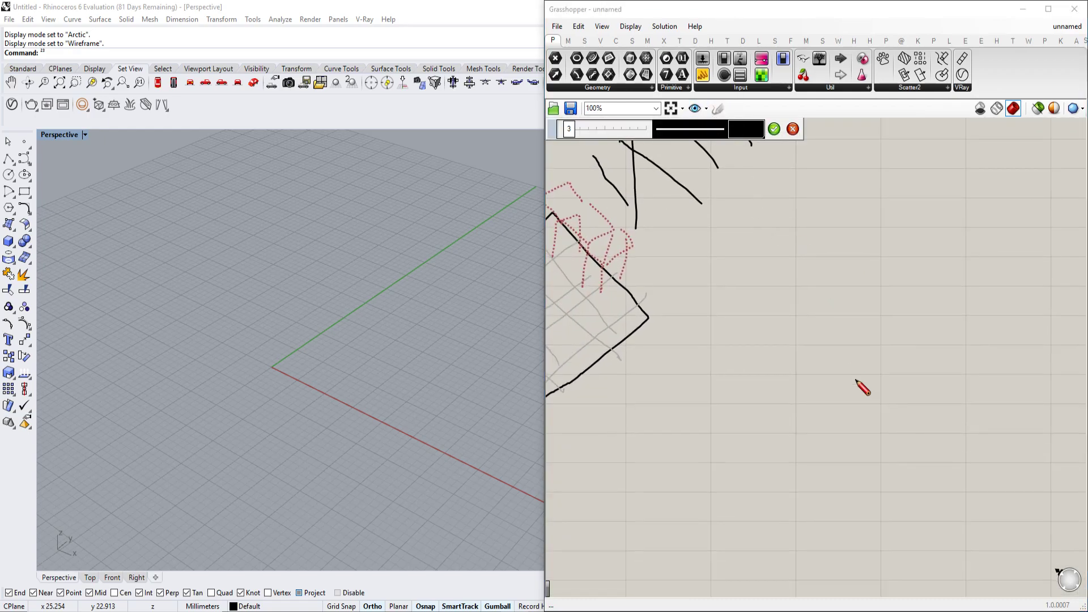
pyautogui.moveTo(767, 218); pyautogui.dragTo(762, 511)
pyautogui.moveTo(768, 218)
pyautogui.mouseDown()
pyautogui.moveTo(921, 227)
pyautogui.moveTo(919, 515)
pyautogui.moveTo(762, 509)
pyautogui.moveTo(922, 489)
pyautogui.mouseUp()
pyautogui.moveTo(768, 462); pyautogui.dragTo(958, 458)
pyautogui.moveTo(776, 428); pyautogui.dragTo(937, 427)
pyautogui.moveTo(777, 397); pyautogui.dragTo(945, 386)
pyautogui.moveTo(767, 364); pyautogui.dragTo(951, 361)
pyautogui.moveTo(781, 338); pyautogui.dragTo(967, 338)
pyautogui.moveTo(773, 298); pyautogui.dragTo(1010, 313)
pyautogui.moveTo(746, 275); pyautogui.dragTo(934, 278)
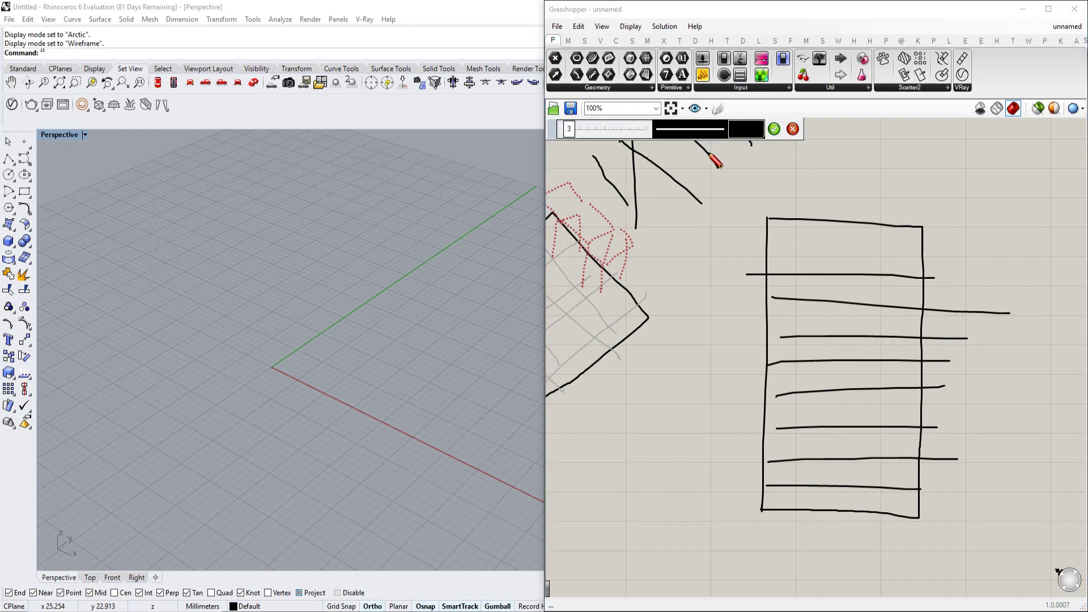
# Sketch a wavy guide curve with line width 6 running up through the tower rectangle.
pyautogui.moveTo(569, 129); pyautogui.dragTo(578, 130)
pyautogui.moveTo(809, 511)
pyautogui.mouseDown()
pyautogui.moveTo(903, 486)
pyautogui.moveTo(760, 396)
pyautogui.moveTo(870, 372)
pyautogui.moveTo(923, 309)
pyautogui.moveTo(778, 195)
pyautogui.mouseUp()
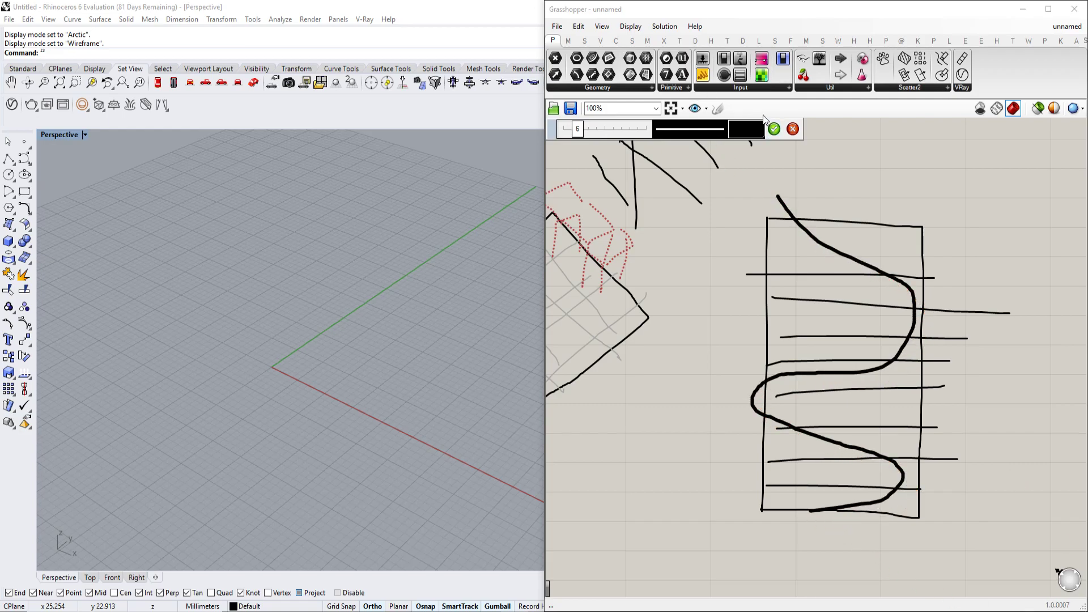
pyautogui.click(773, 135)
# Sketch boxes where the curve's upper bend meets the tower's right edge and cross them out.
pyautogui.scroll(-2, 985, 363)
pyautogui.moveTo(984, 362)
pyautogui.mouseDown(button='right')
pyautogui.moveTo(888, 287)
pyautogui.moveTo(887, 321)
pyautogui.mouseUp(button='right')
pyautogui.scroll(2, 889, 287)
pyautogui.moveTo(810, 315); pyautogui.dragTo(820, 340, button='right')
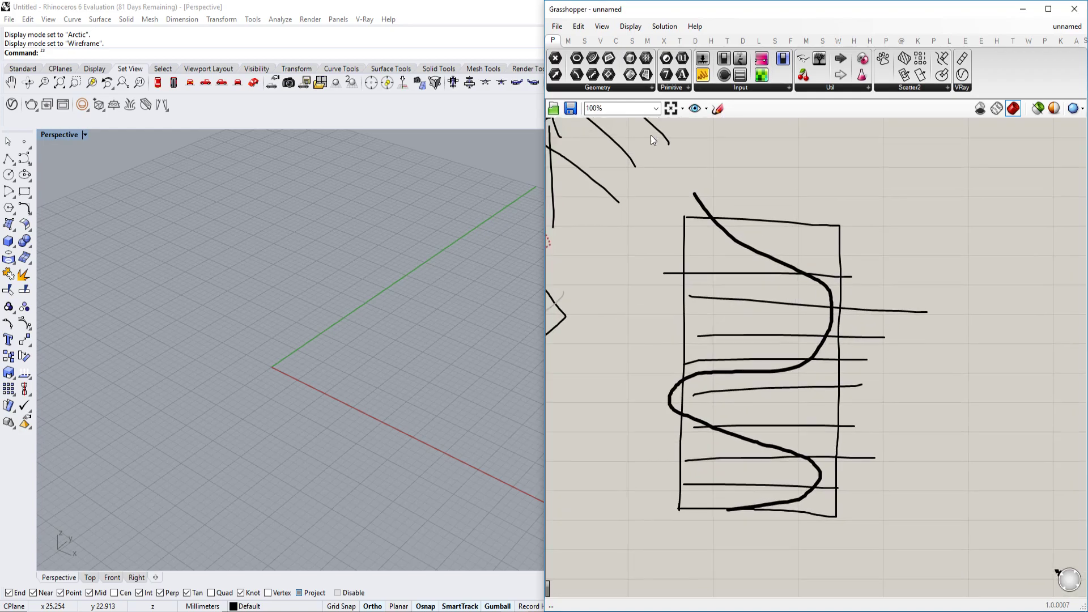
pyautogui.click(719, 108)
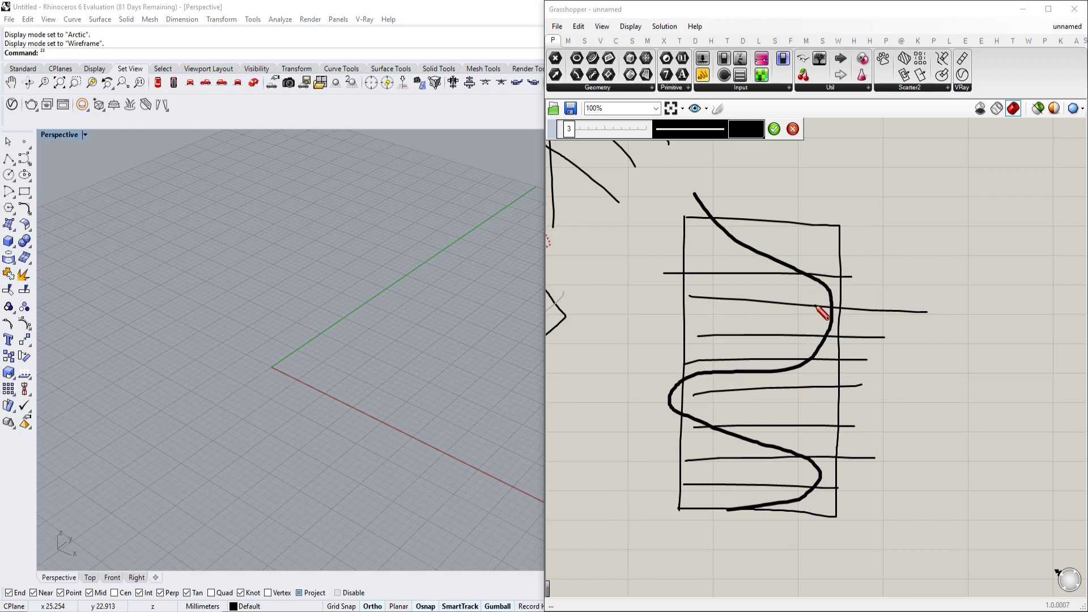
pyautogui.moveTo(817, 280)
pyautogui.mouseDown()
pyautogui.moveTo(818, 300)
pyautogui.moveTo(812, 270)
pyautogui.mouseUp()
pyautogui.moveTo(817, 307)
pyautogui.mouseDown()
pyautogui.moveTo(838, 310)
pyautogui.moveTo(825, 300)
pyautogui.moveTo(853, 356)
pyautogui.moveTo(804, 332)
pyautogui.moveTo(870, 339)
pyautogui.mouseUp()
pyautogui.moveTo(805, 358); pyautogui.dragTo(825, 334)
pyautogui.moveTo(816, 332)
pyautogui.mouseDown()
pyautogui.moveTo(850, 362)
pyautogui.moveTo(847, 301)
pyautogui.moveTo(830, 322)
pyautogui.mouseUp()
pyautogui.moveTo(812, 298); pyautogui.dragTo(838, 280)
pyautogui.scroll(3, 793, 367)
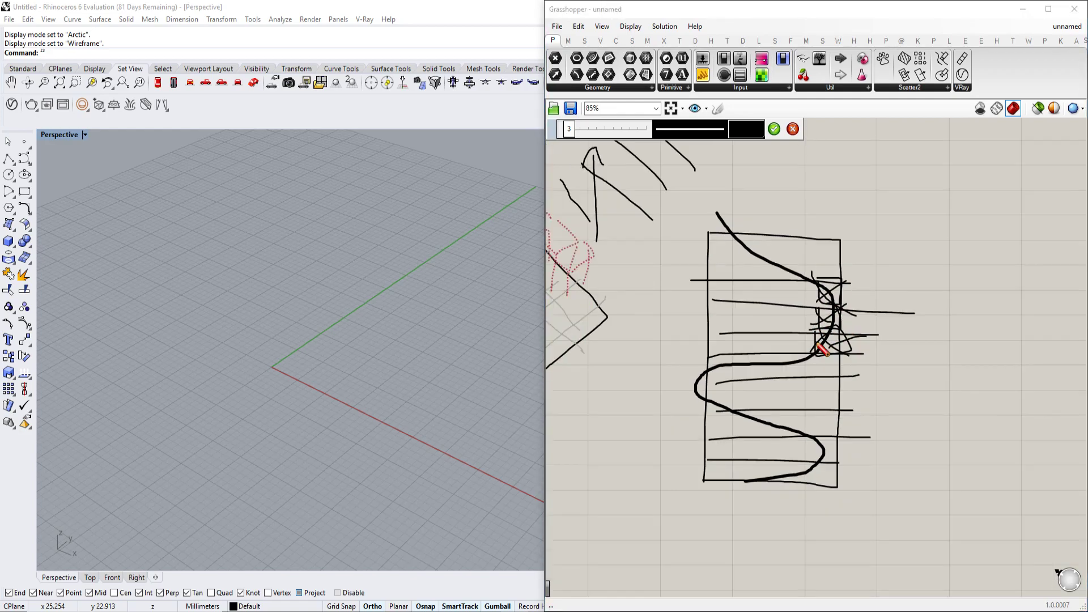
# Sketch three ticked boxes on the floor below the curve's upper bend, and mark kept and removed cells on the floor above.
pyautogui.moveTo(806, 401)
pyautogui.mouseDown()
pyautogui.moveTo(806, 420)
pyautogui.moveTo(866, 392)
pyautogui.moveTo(828, 391)
pyautogui.mouseUp()
pyautogui.moveTo(760, 404)
pyautogui.mouseDown()
pyautogui.moveTo(808, 465)
pyautogui.moveTo(719, 400)
pyautogui.mouseUp()
pyautogui.scroll(-2, 727, 431)
pyautogui.scroll(2, 737, 420)
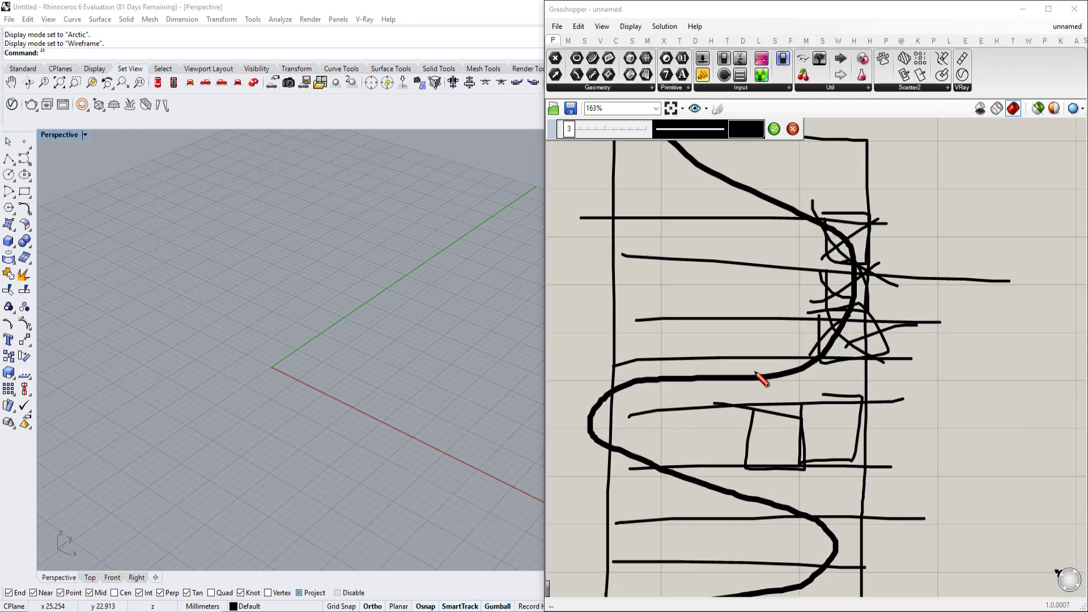
pyautogui.moveTo(705, 417)
pyautogui.mouseDown()
pyautogui.moveTo(747, 464)
pyautogui.moveTo(737, 433)
pyautogui.moveTo(791, 438)
pyautogui.moveTo(849, 419)
pyautogui.mouseUp()
pyautogui.moveTo(797, 344)
pyautogui.mouseDown()
pyautogui.moveTo(810, 329)
pyautogui.moveTo(816, 349)
pyautogui.mouseUp()
pyautogui.moveTo(723, 328); pyautogui.dragTo(757, 325)
pyautogui.moveTo(690, 334)
pyautogui.mouseDown()
pyautogui.moveTo(706, 333)
pyautogui.moveTo(669, 351)
pyautogui.mouseUp()
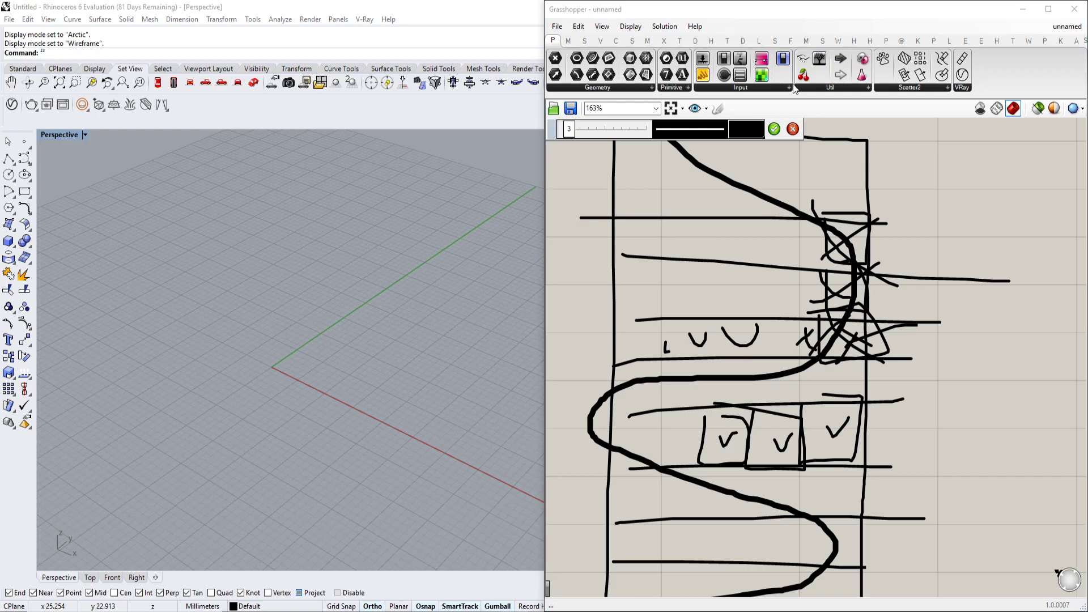
pyautogui.click(774, 129)
pyautogui.scroll(-5, 838, 304)
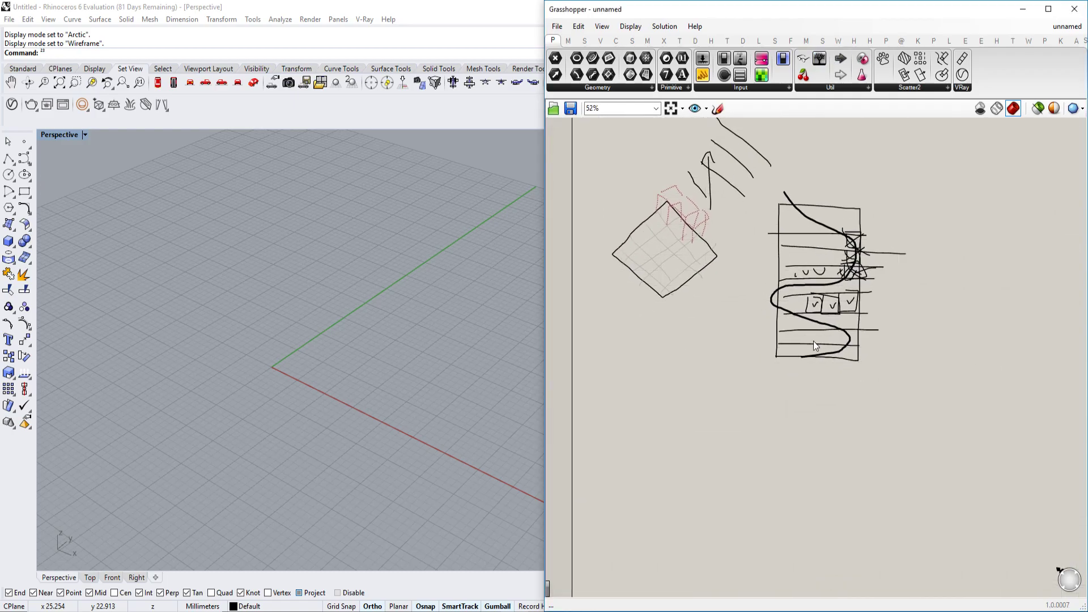
pyautogui.moveTo(821, 322); pyautogui.dragTo(825, 305, button='right')
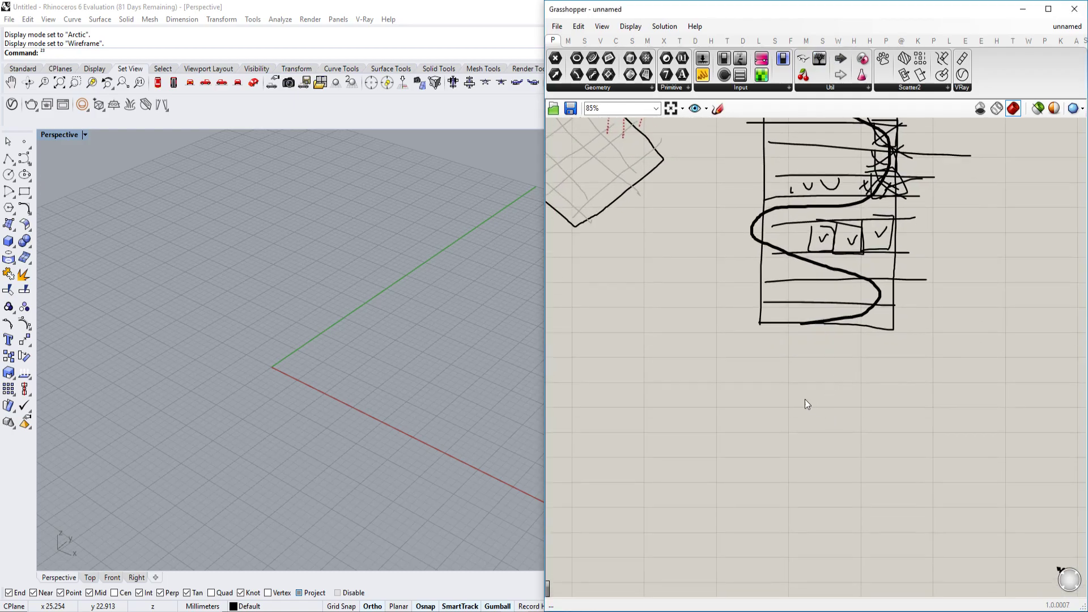
pyautogui.moveTo(175, 376); pyautogui.dragTo(353, 352, button='right')
pyautogui.doubleClick(764, 464)
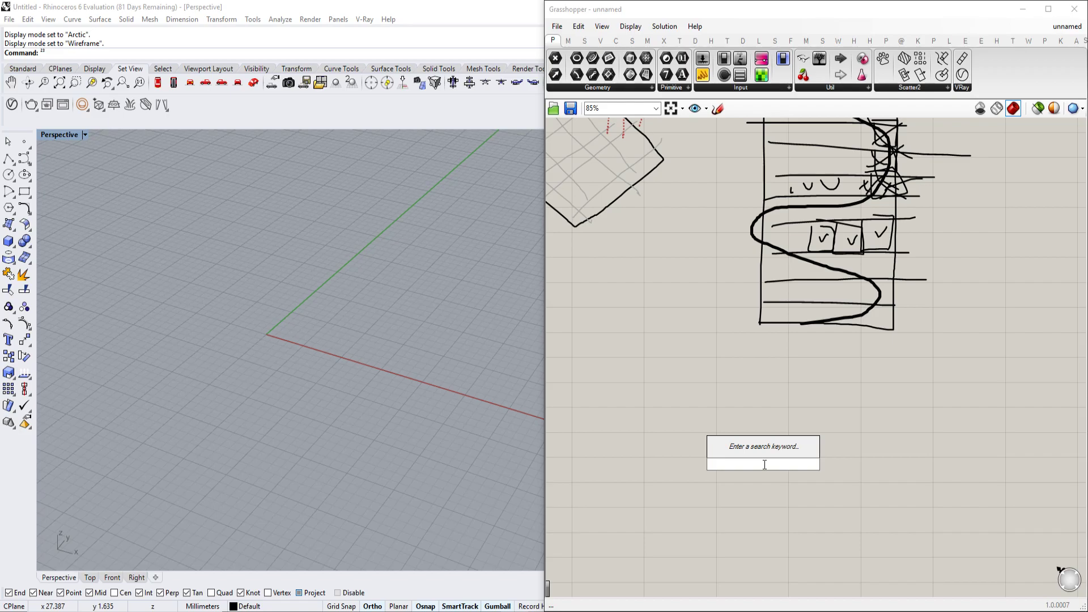
pyautogui.scroll(-2, 786, 426)
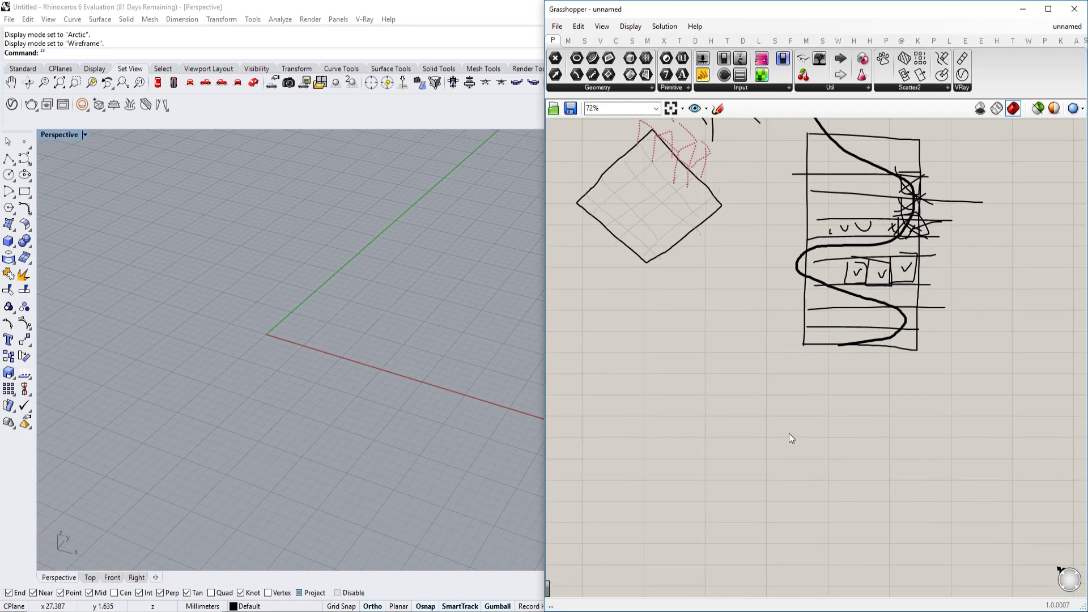
# Sketch a closed rounded outline below the diamond with a center cross and an arrow to a cross on its edge.
pyautogui.moveTo(794, 427); pyautogui.dragTo(792, 400, button='right')
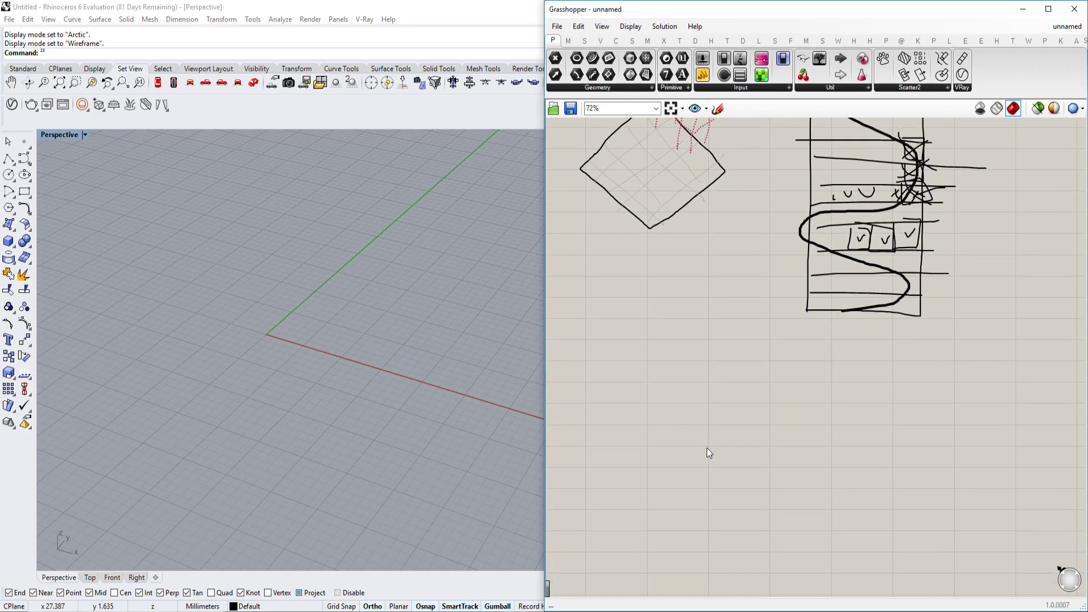
pyautogui.moveTo(707, 448); pyautogui.dragTo(738, 393, button='right')
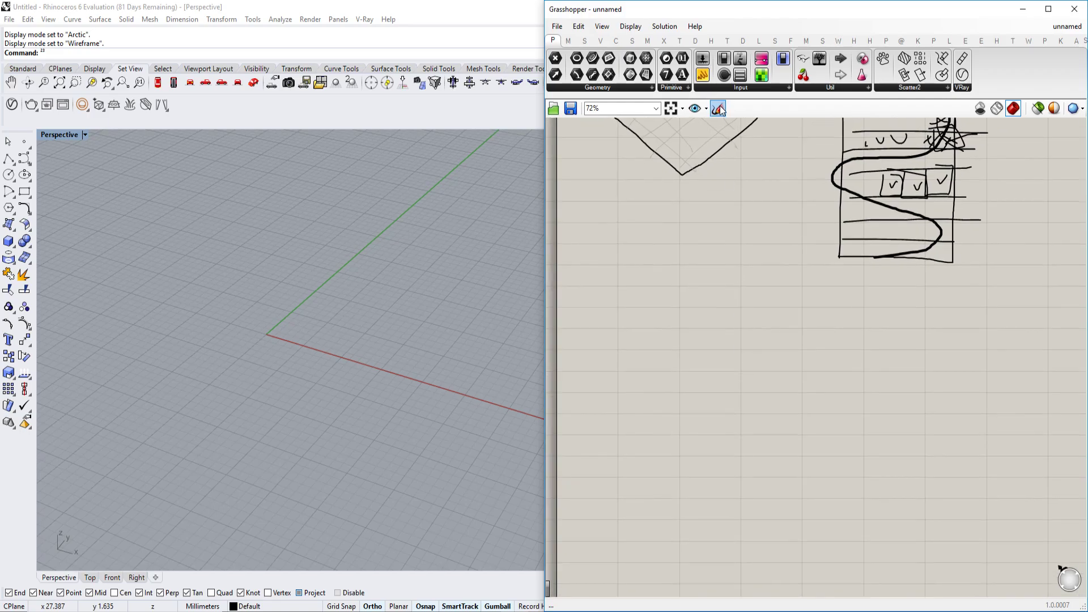
pyautogui.click(718, 108)
pyautogui.scroll(3, 648, 356)
pyautogui.moveTo(636, 393)
pyautogui.mouseDown()
pyautogui.moveTo(672, 375)
pyautogui.moveTo(656, 393)
pyautogui.moveTo(838, 391)
pyautogui.moveTo(819, 401)
pyautogui.moveTo(853, 390)
pyautogui.moveTo(847, 401)
pyautogui.moveTo(694, 276)
pyautogui.moveTo(641, 463)
pyautogui.moveTo(844, 409)
pyautogui.moveTo(843, 401)
pyautogui.mouseUp()
pyautogui.scroll(-2, 785, 418)
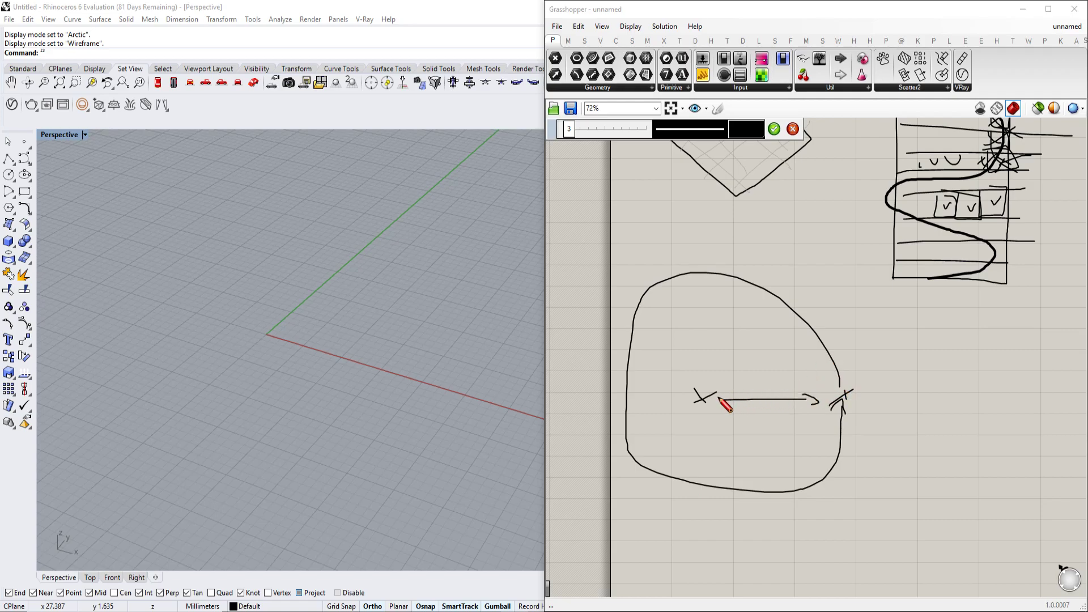
# Sketch a second line fanning out from the outline's center cross and mark the angle between it and the arrow.
pyautogui.moveTo(719, 398); pyautogui.dragTo(775, 367)
pyautogui.moveTo(749, 381); pyautogui.dragTo(758, 398)
pyautogui.scroll(2, 764, 402)
pyautogui.scroll(-2, 665, 405)
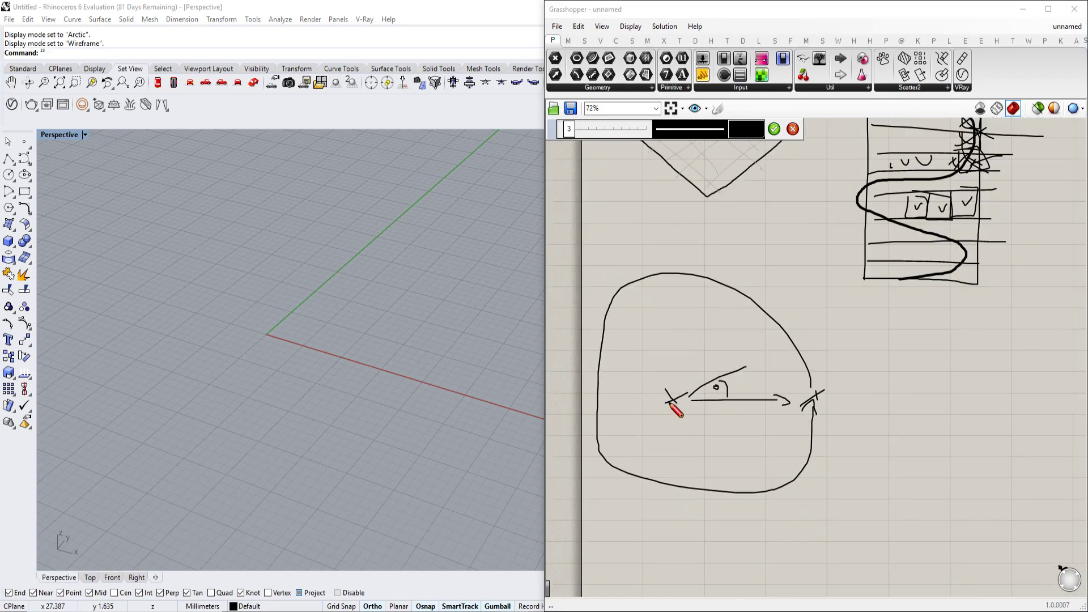
# Sketch cross marks along the outline's upper arc, add a diagonal arrow outward from its edge cross, and accept the sketch.
pyautogui.moveTo(773, 317); pyautogui.dragTo(782, 332)
pyautogui.moveTo(772, 329); pyautogui.dragTo(783, 320)
pyautogui.moveTo(717, 277)
pyautogui.mouseDown()
pyautogui.moveTo(732, 288)
pyautogui.moveTo(722, 289)
pyautogui.mouseUp()
pyautogui.moveTo(658, 271); pyautogui.dragTo(697, 282)
pyautogui.moveTo(693, 262); pyautogui.dragTo(673, 284)
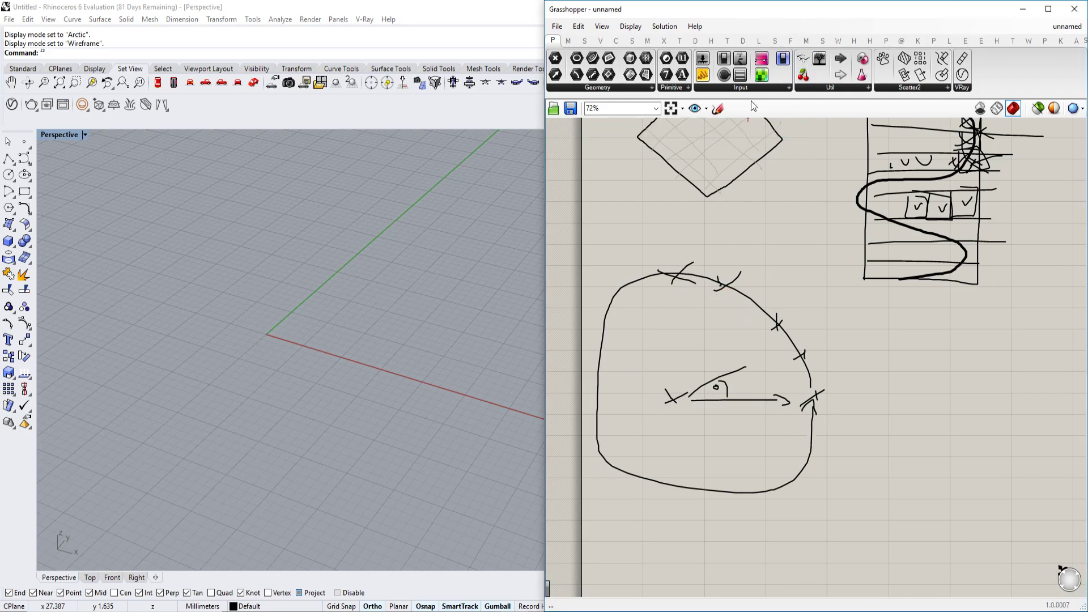
pyautogui.moveTo(833, 388)
pyautogui.mouseDown()
pyautogui.moveTo(865, 335)
pyautogui.moveTo(889, 329)
pyautogui.moveTo(894, 364)
pyautogui.moveTo(908, 357)
pyautogui.mouseUp()
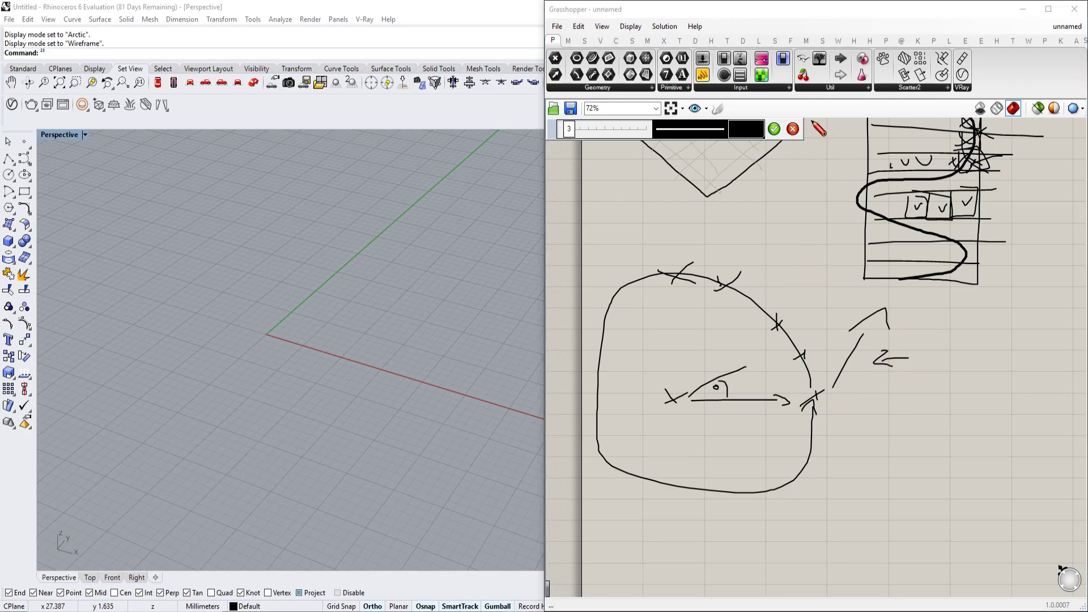
pyautogui.click(774, 129)
# Add a Point parameter to the empty canvas below the sketches.
pyautogui.scroll(-1, 822, 355)
pyautogui.moveTo(845, 366); pyautogui.dragTo(817, 296, button='right')
pyautogui.scroll(-1, 817, 296)
pyautogui.scroll(4, 726, 401)
pyautogui.moveTo(707, 487); pyautogui.dragTo(719, 437, button='right')
pyautogui.scroll(-5, 726, 405)
pyautogui.scroll(3, 711, 435)
pyautogui.doubleClick(685, 426)
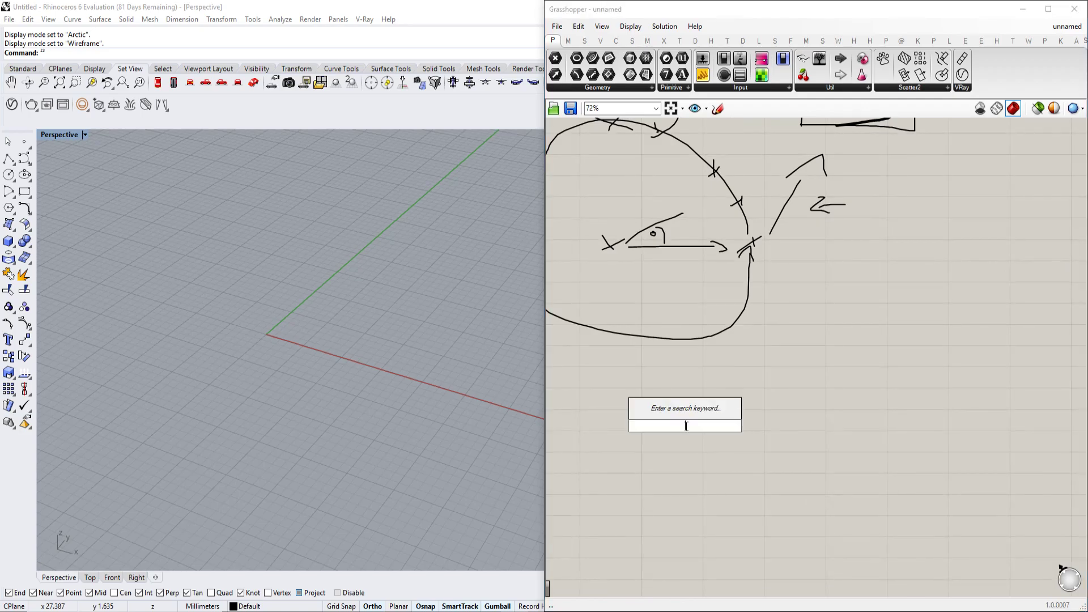
pyautogui.write('point')
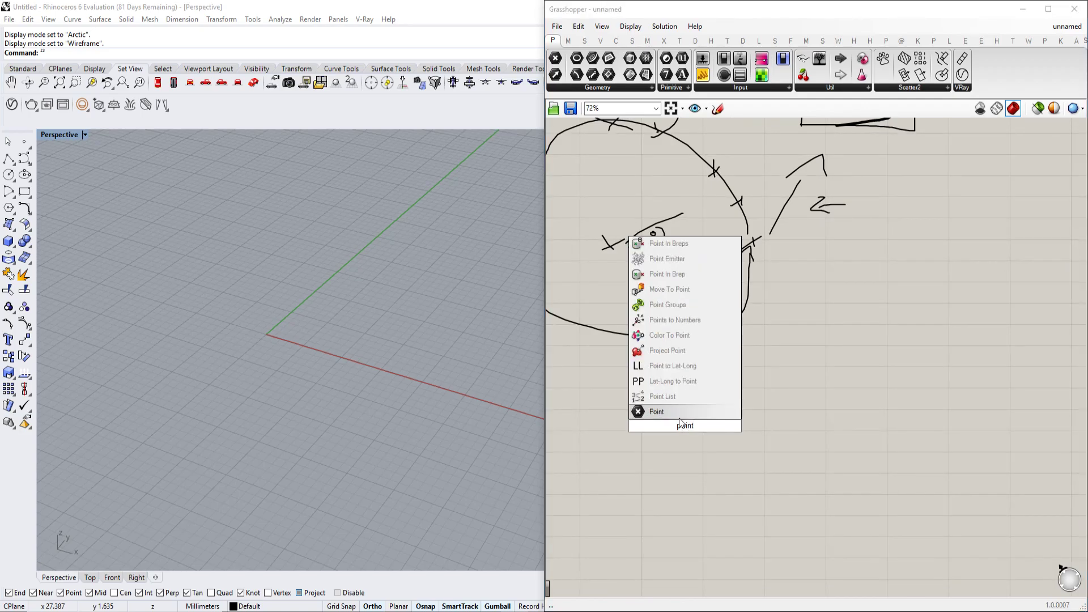
pyautogui.click(679, 414)
# Set the Point parameter to one point picked on the ground plane in the Perspective viewport.
pyautogui.rightClick(689, 430)
pyautogui.click(775, 513)
pyautogui.click(776, 513)
pyautogui.click(685, 427)
pyautogui.rightClick(686, 427)
pyautogui.click(749, 518)
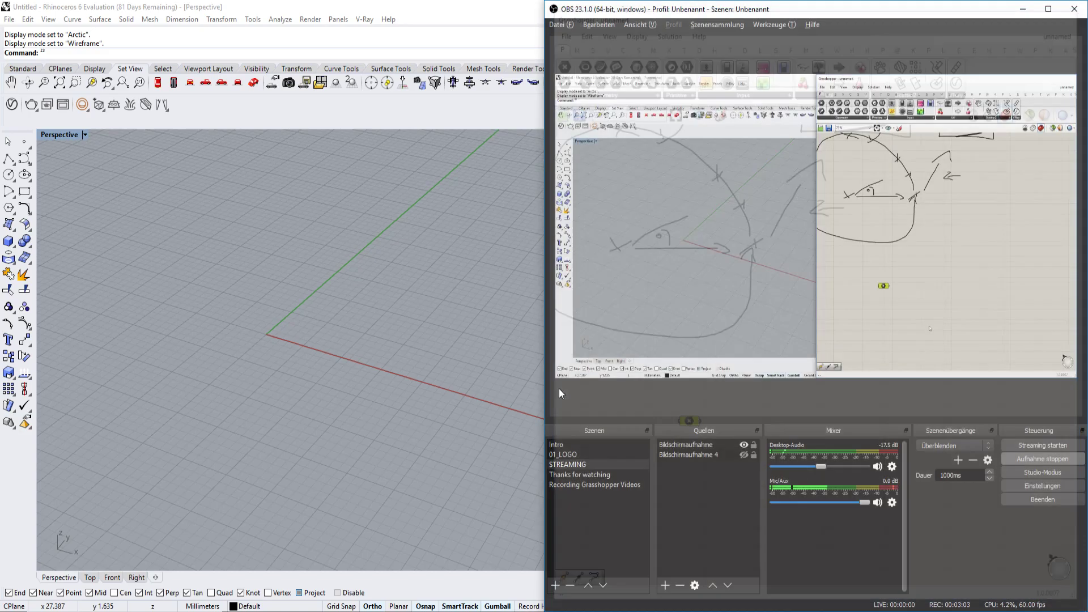
pyautogui.click(468, 293)
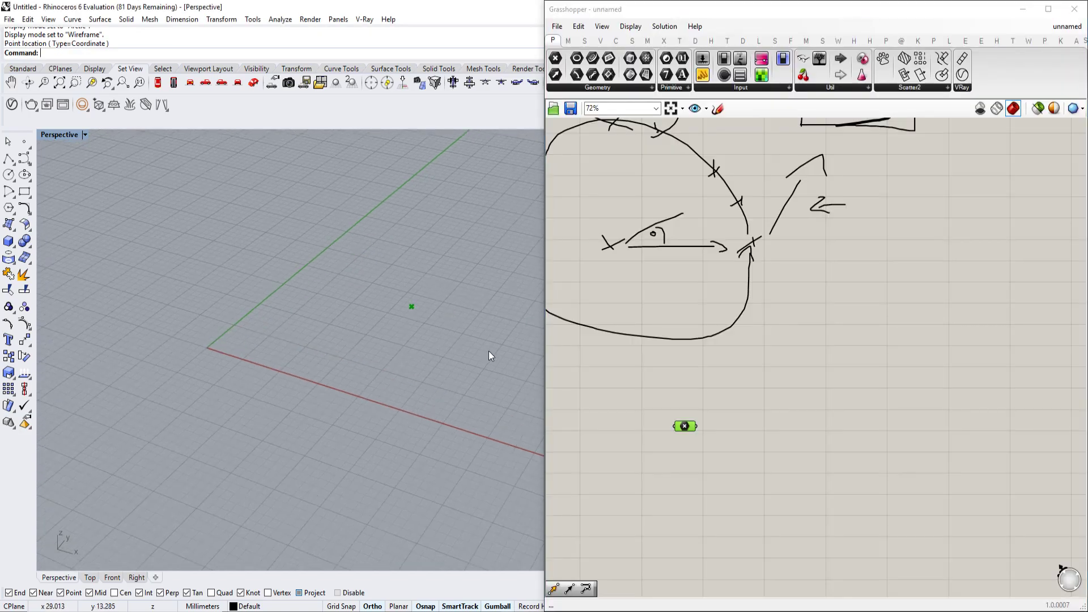
# Add a Rectangle component and connect the Point parameter to its Plane input.
pyautogui.doubleClick(835, 409)
pyautogui.write('rectangle')
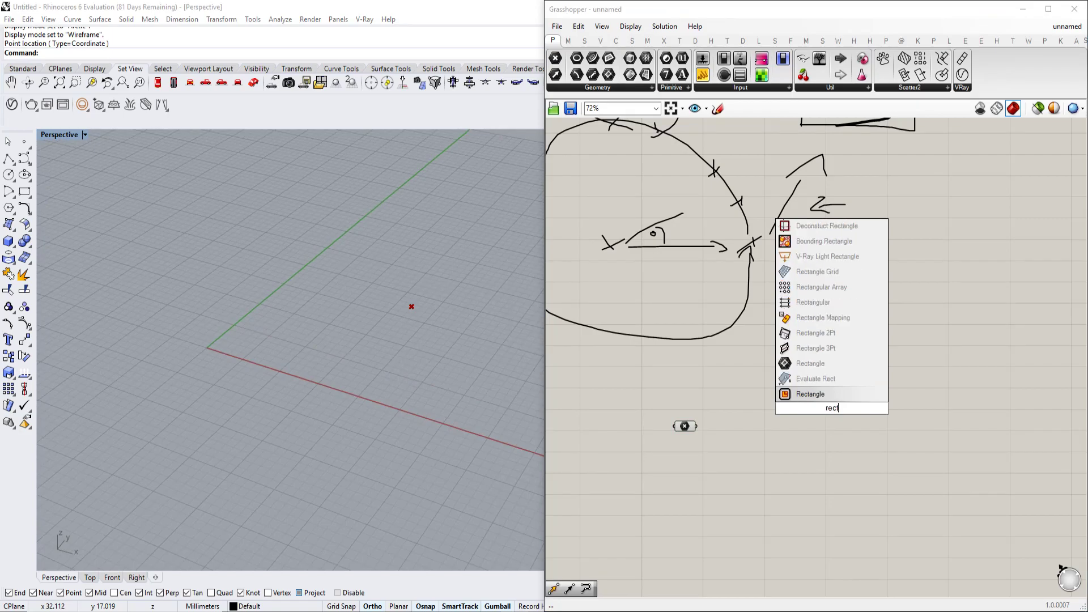
pyautogui.press('Return')
pyautogui.scroll(3, 833, 409)
pyautogui.moveTo(580, 444); pyautogui.dragTo(778, 383)
pyautogui.moveTo(855, 416); pyautogui.dragTo(869, 479)
pyautogui.moveTo(738, 485); pyautogui.dragTo(789, 457, button='right')
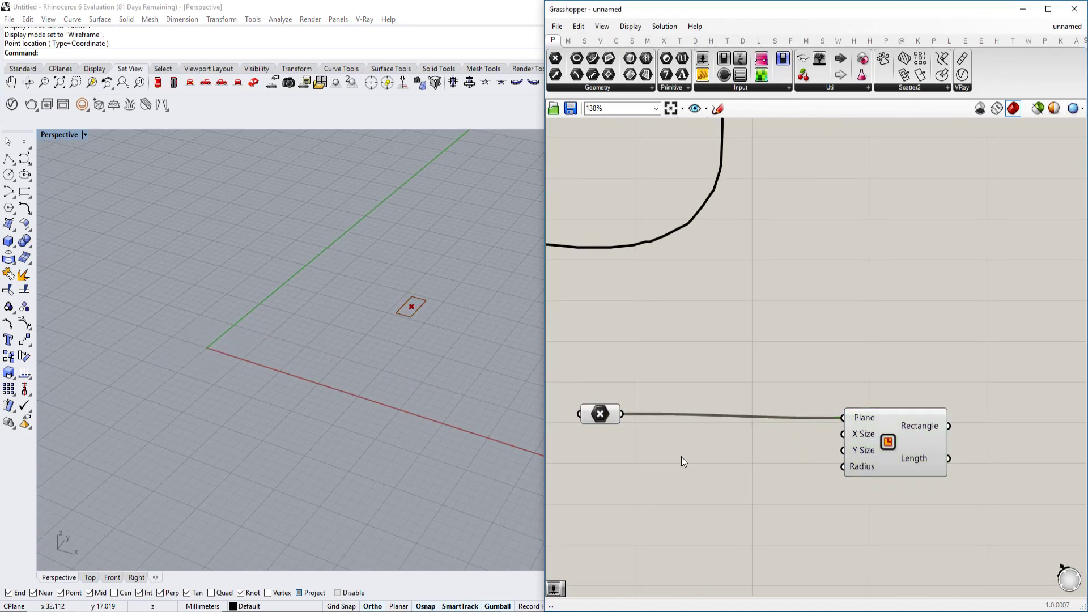
# Add a number slider with the value 10 and connect it to the rectangle's X Size and Y Size inputs.
pyautogui.doubleClick(681, 456)
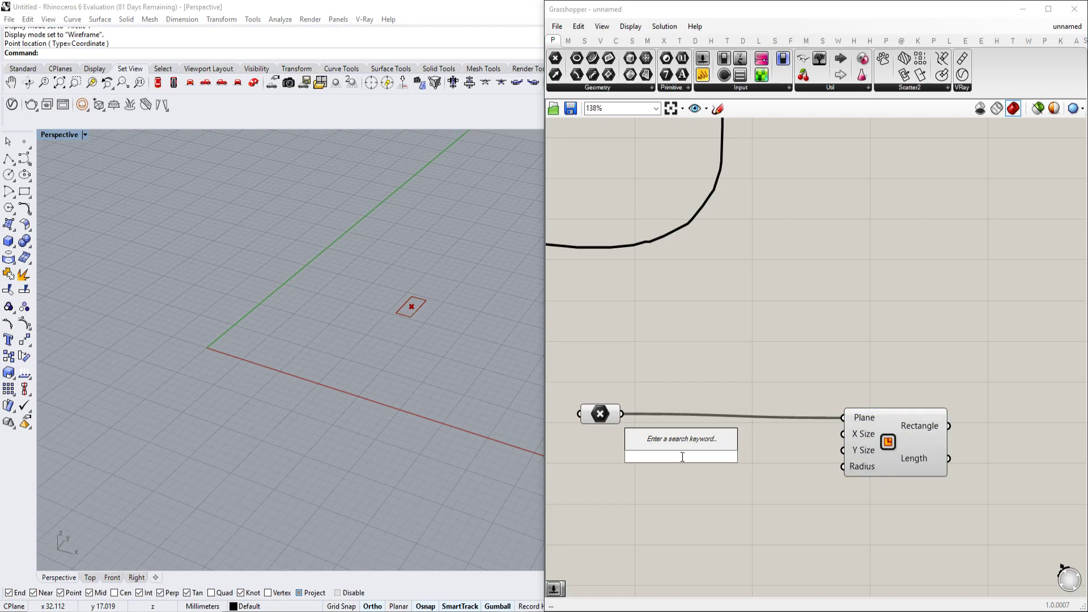
pyautogui.write('10')
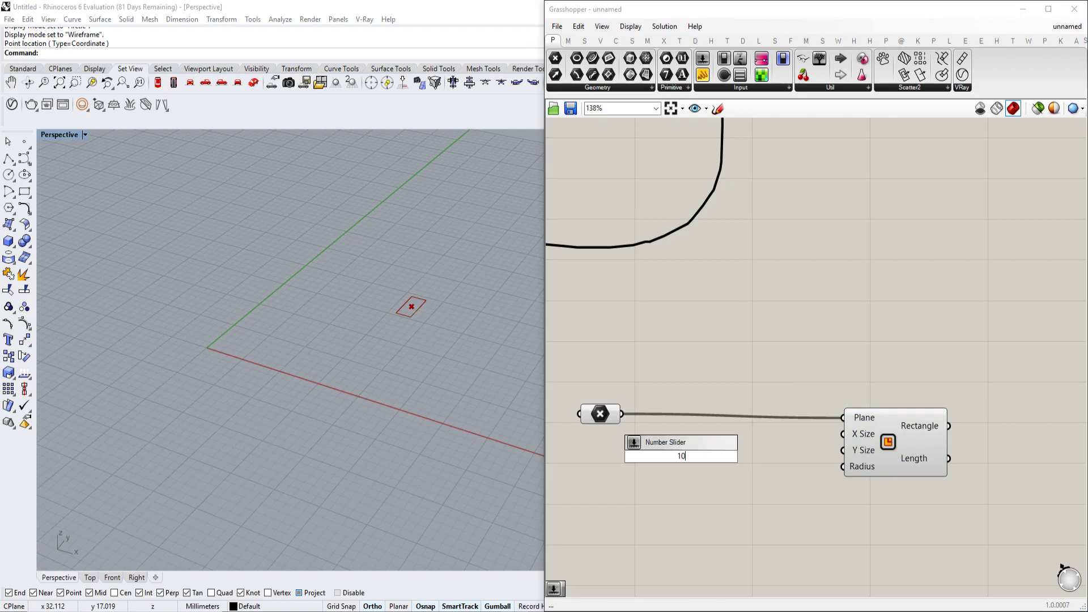
pyautogui.press('Return')
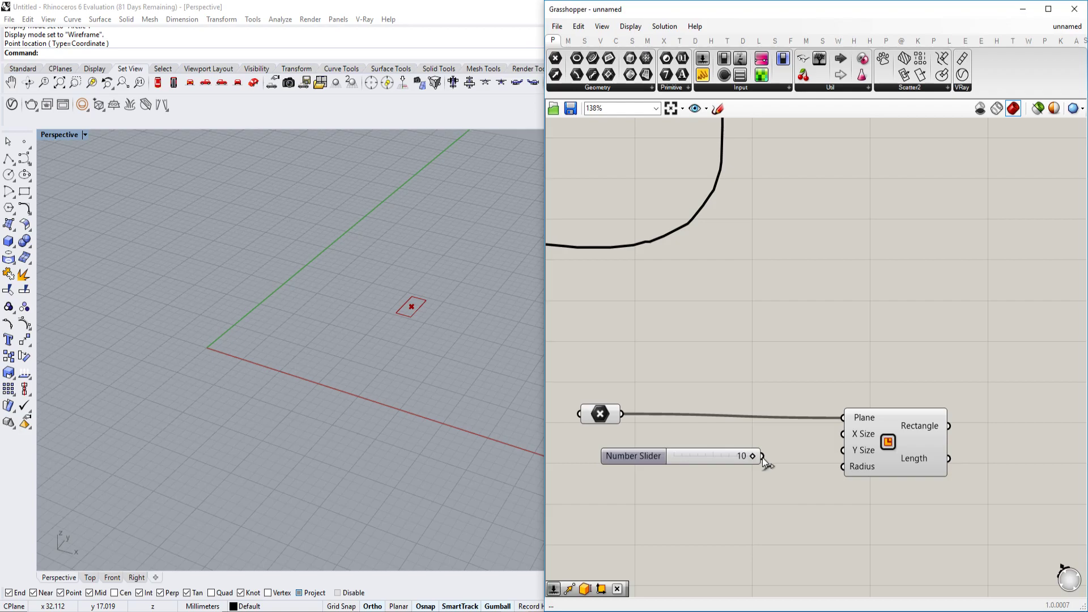
pyautogui.moveTo(839, 438); pyautogui.dragTo(840, 436)
pyautogui.moveTo(842, 451); pyautogui.dragTo(755, 458)
pyautogui.keyDown('shift'); pyautogui.moveTo(487, 352); pyautogui.dragTo(419, 372, button='right'); pyautogui.keyUp('shift')
pyautogui.scroll(-2, 776, 400)
pyautogui.moveTo(671, 442); pyautogui.dragTo(693, 457)
pyautogui.moveTo(788, 461); pyautogui.dragTo(754, 427, button='right')
pyautogui.scroll(-2, 783, 428)
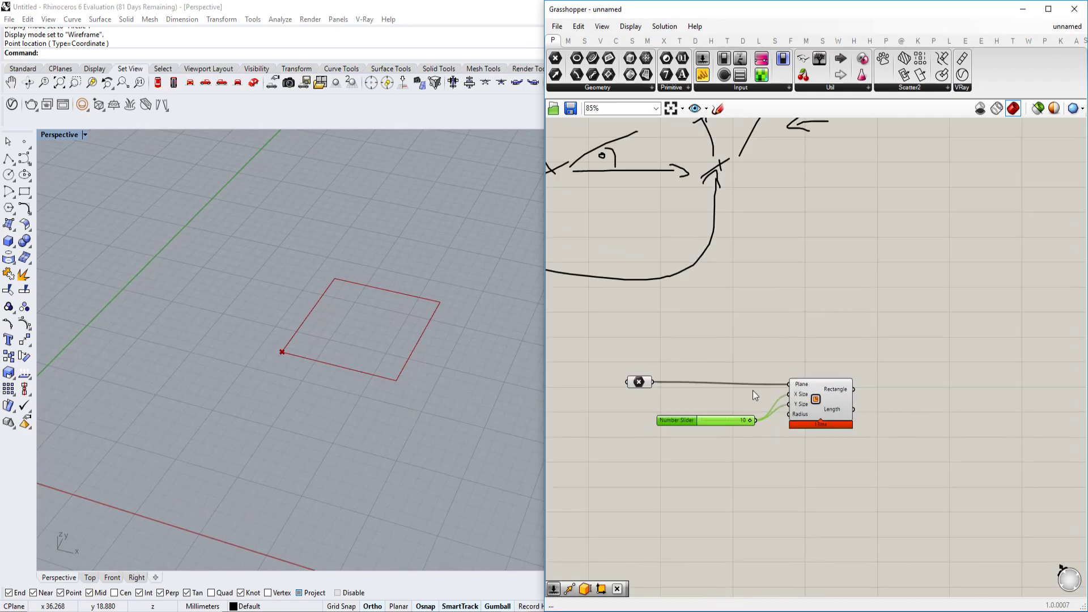
# Rearrange the canvas so the Point parameter sits below the number slider.
pyautogui.moveTo(682, 376); pyautogui.dragTo(652, 514)
pyautogui.moveTo(739, 432); pyautogui.dragTo(802, 349, button='right')
pyautogui.scroll(2, 813, 343)
pyautogui.moveTo(769, 311); pyautogui.dragTo(684, 291)
pyautogui.click(683, 287)
pyautogui.scroll(-2, 838, 402)
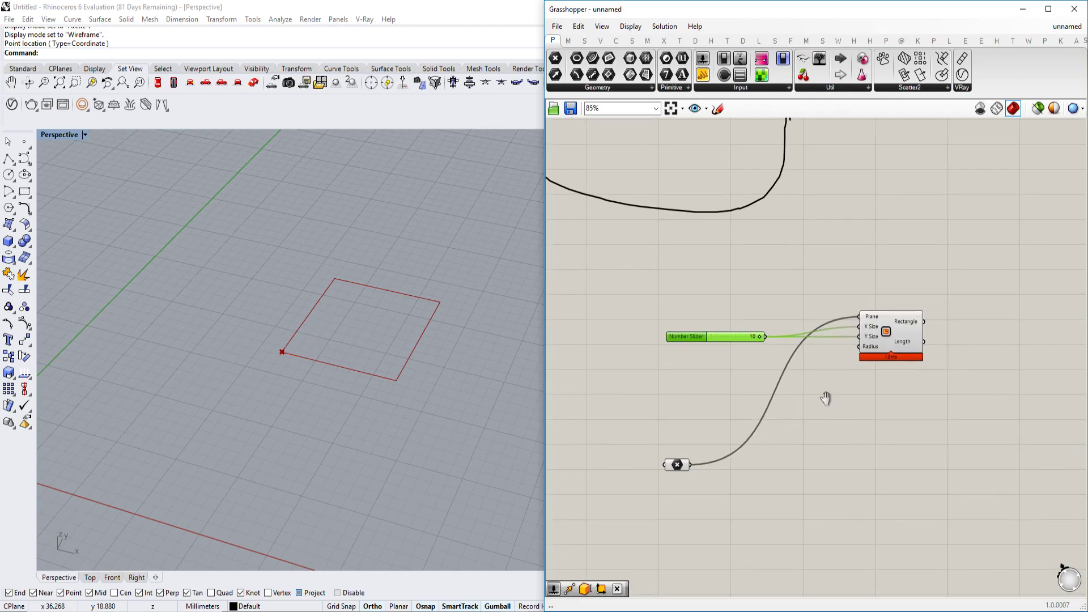
# Add an Area component after the Rectangle and connect the Rectangle output to its Geometry input.
pyautogui.click(825, 419)
pyautogui.doubleClick(825, 420)
pyautogui.write('area')
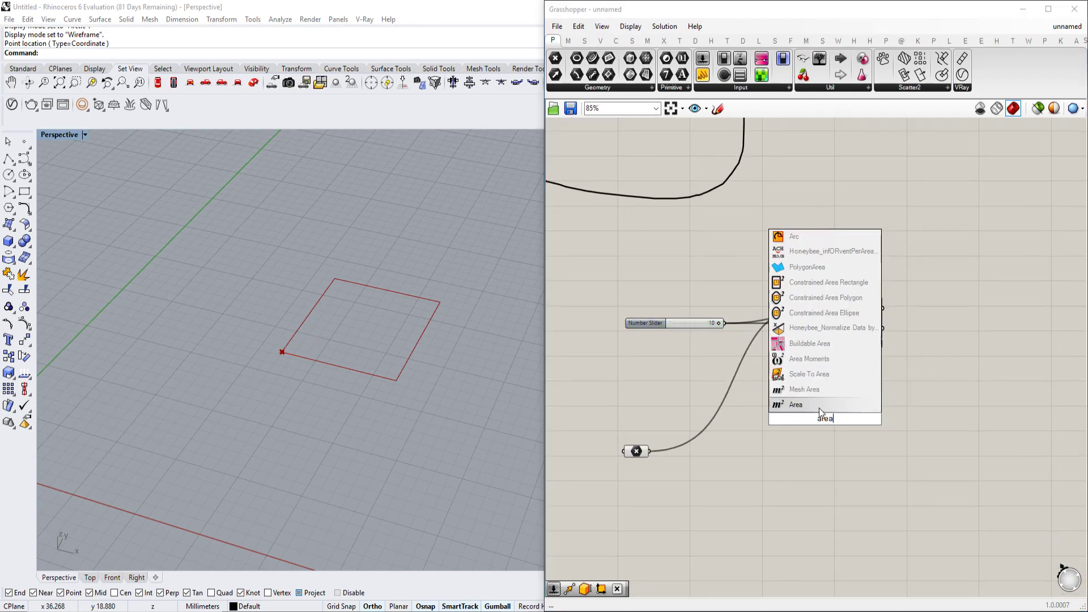
pyautogui.press('Return')
pyautogui.moveTo(827, 416); pyautogui.dragTo(914, 384)
pyautogui.moveTo(910, 333); pyautogui.dragTo(881, 389)
pyautogui.moveTo(934, 389); pyautogui.dragTo(841, 393, button='right')
pyautogui.moveTo(841, 393); pyautogui.dragTo(901, 392)
pyautogui.moveTo(982, 393); pyautogui.dragTo(871, 381, button='right')
pyautogui.scroll(2, 872, 381)
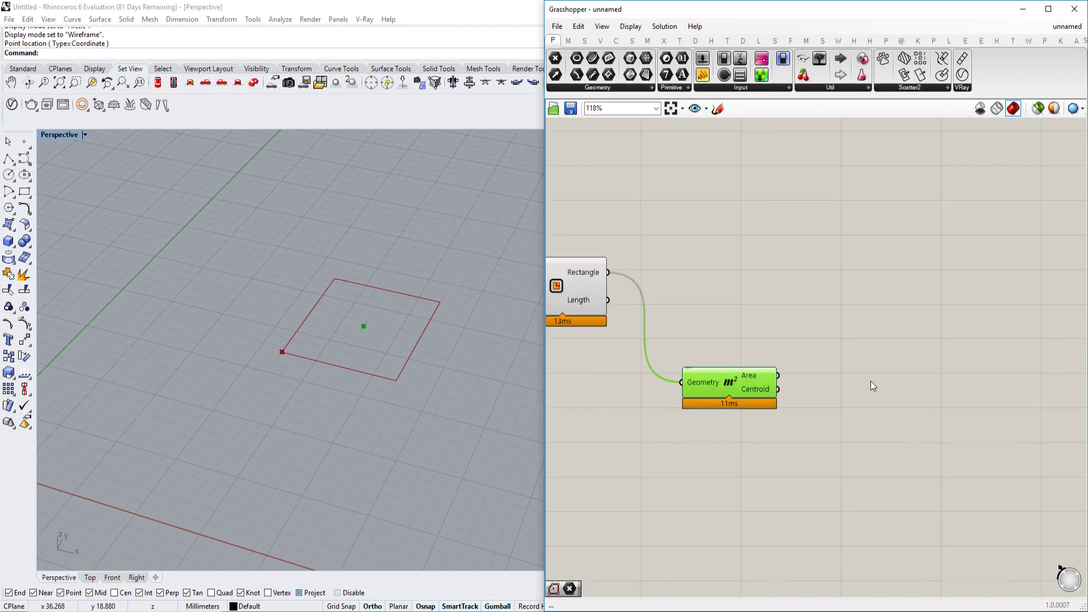
# Add a Move component beside the Area component.
pyautogui.doubleClick(846, 402)
pyautogui.write('const')
pyautogui.press('BackSpace')
pyautogui.press('BackSpace')
pyautogui.press('BackSpace')
pyautogui.press('BackSpace')
pyautogui.press('BackSpace')
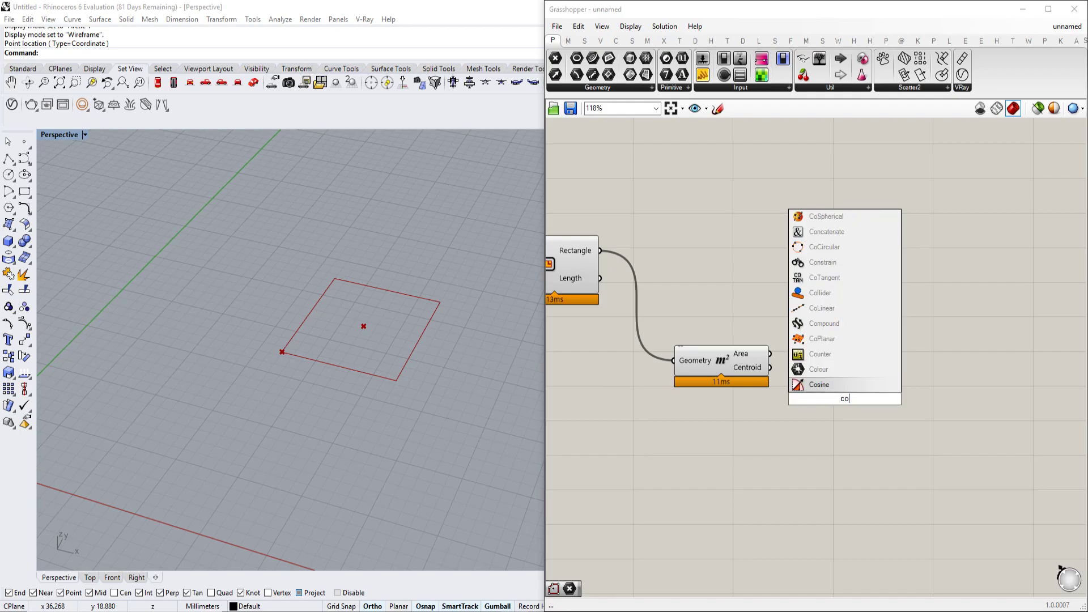
pyautogui.write('move')
pyautogui.click(845, 384)
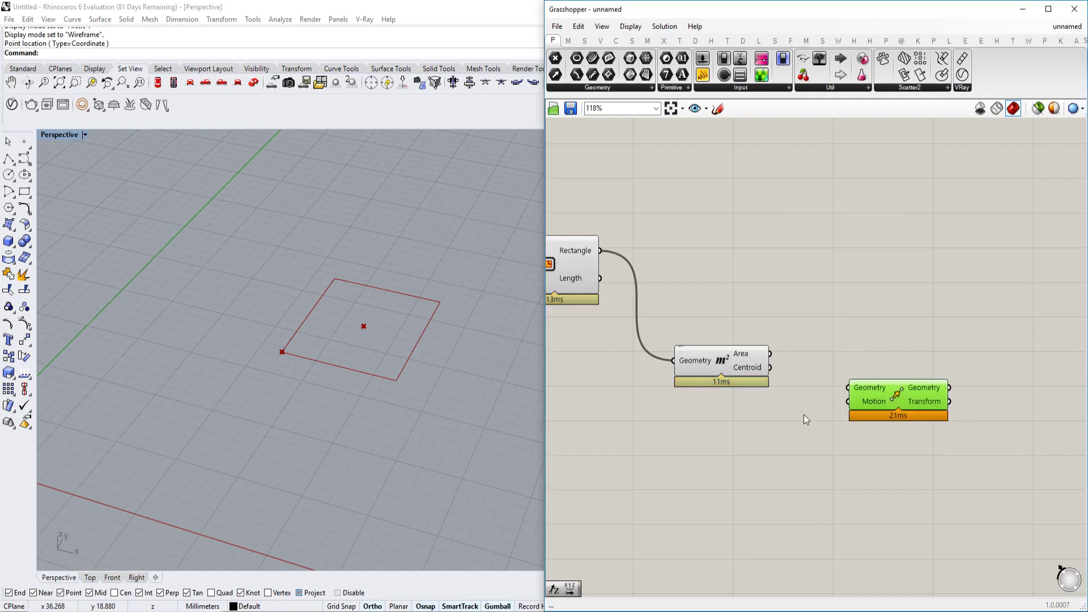
# Add a Unit X vector component below the Area component and connect it to the Move component's Motion input.
pyautogui.doubleClick(705, 448)
pyautogui.write('unit')
pyautogui.click(703, 409)
pyautogui.moveTo(746, 449); pyautogui.dragTo(849, 402)
pyautogui.moveTo(685, 449); pyautogui.dragTo(755, 441, button='right')
pyautogui.moveTo(760, 440); pyautogui.dragTo(777, 441)
# Add a decimal number slider created with the value 11.00 and connect it to the Unit X Factor input.
pyautogui.moveTo(642, 438); pyautogui.dragTo(700, 430, button='right')
pyautogui.doubleClick(700, 430)
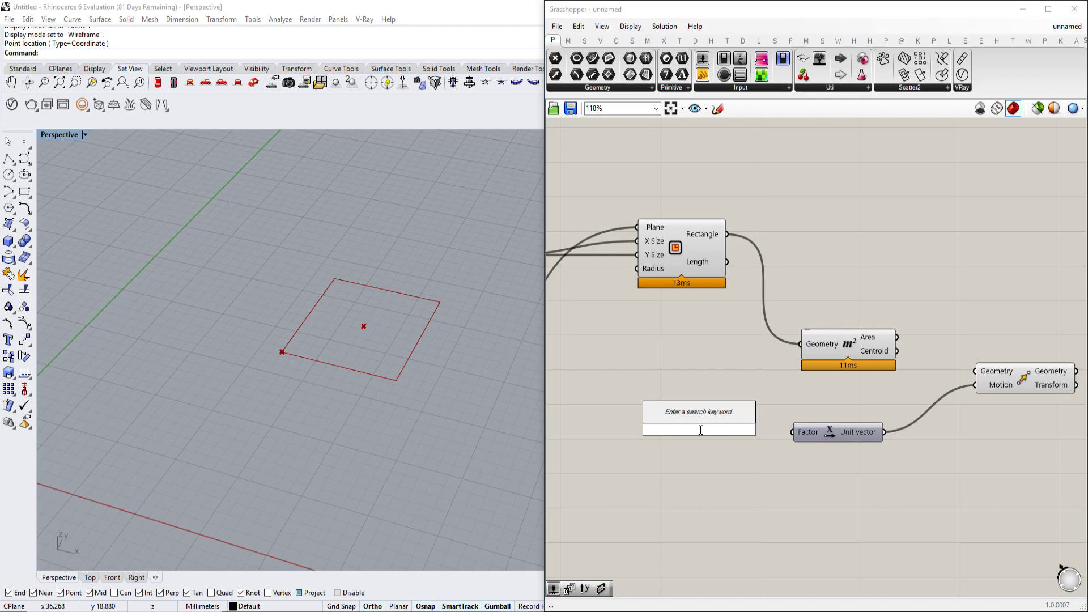
pyautogui.write('11.')
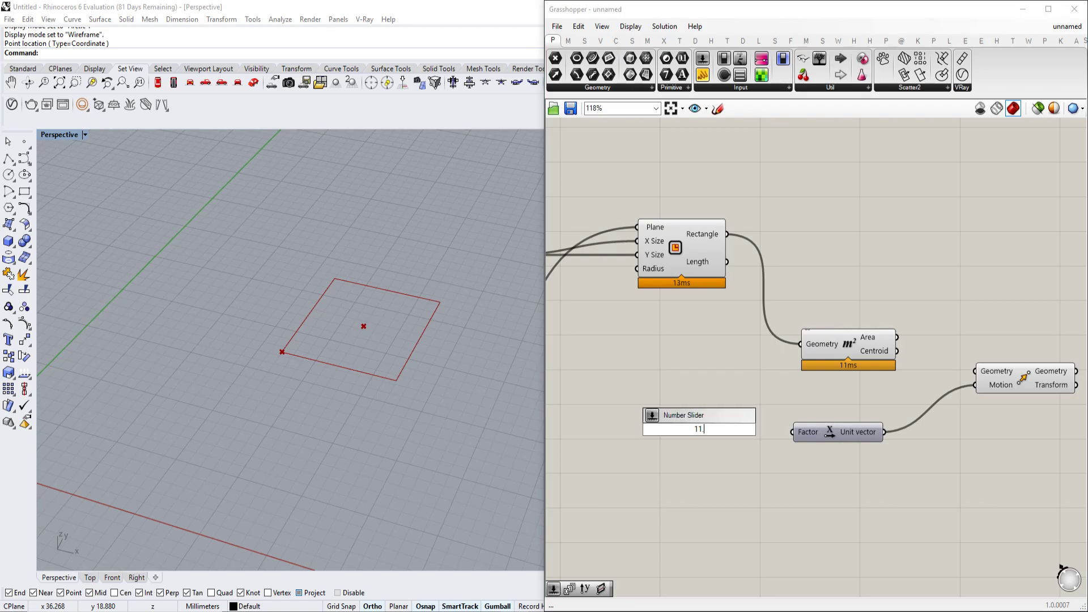
pyautogui.press('Return')
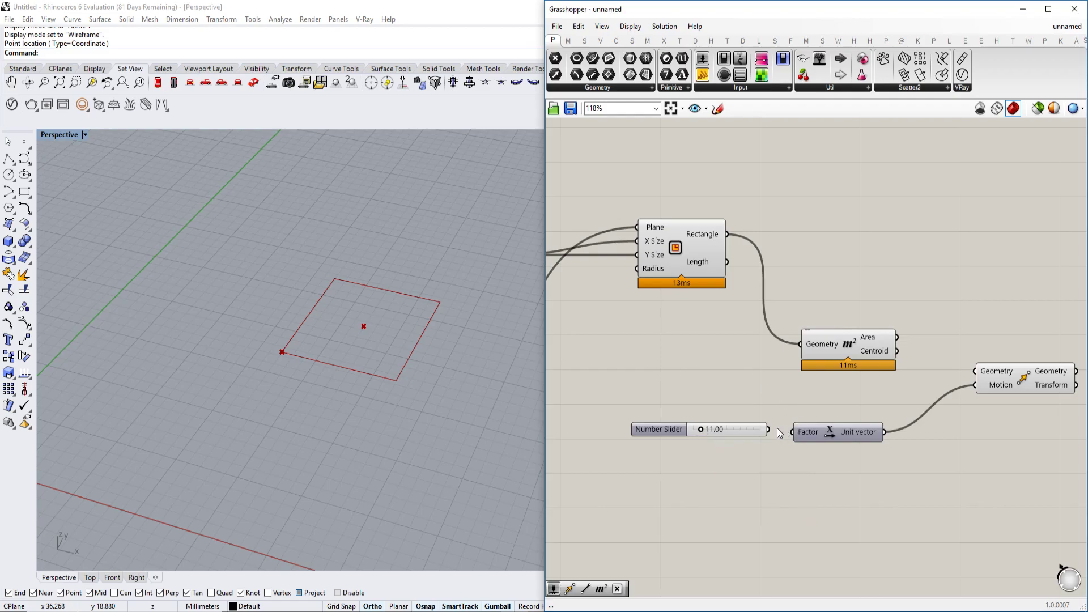
pyautogui.moveTo(777, 437); pyautogui.dragTo(793, 432)
# Connect the Area centroid to the Move component's Geometry input and adjust the slider that sets the move distance.
pyautogui.click(1062, 379)
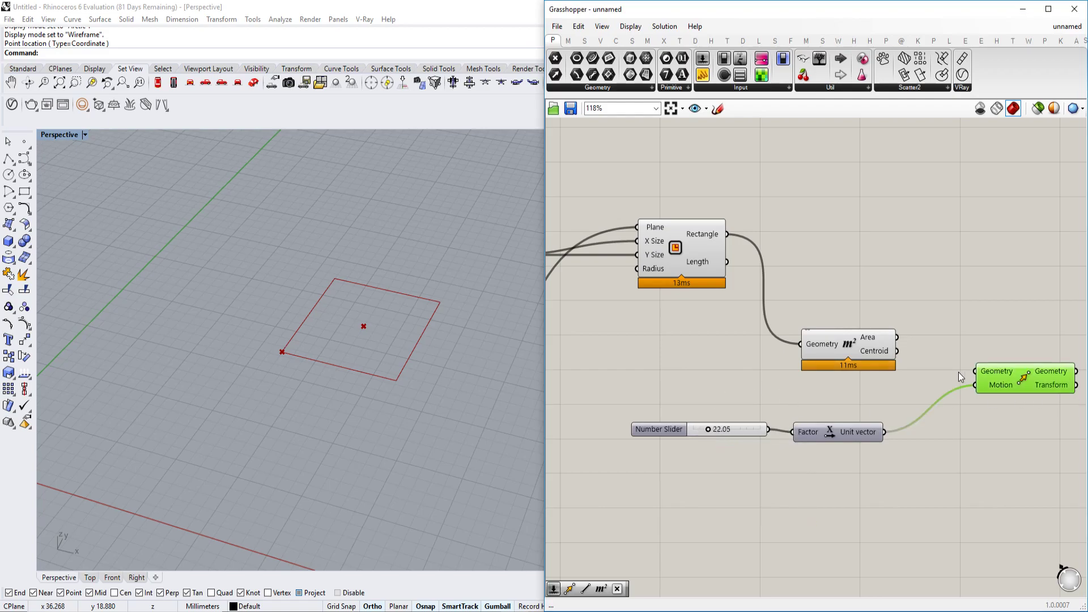
pyautogui.scroll(-3, 384, 339)
pyautogui.scroll(2, 709, 428)
pyautogui.moveTo(704, 429); pyautogui.dragTo(694, 429)
pyautogui.moveTo(810, 352); pyautogui.dragTo(721, 369, button='right')
pyautogui.moveTo(1077, 356); pyautogui.dragTo(747, 396, button='right')
# Add a Rotate component, connecting the moved point to its Geometry input and the Area centroid to its Plane input.
pyautogui.doubleClick(896, 341)
pyautogui.write('rotate')
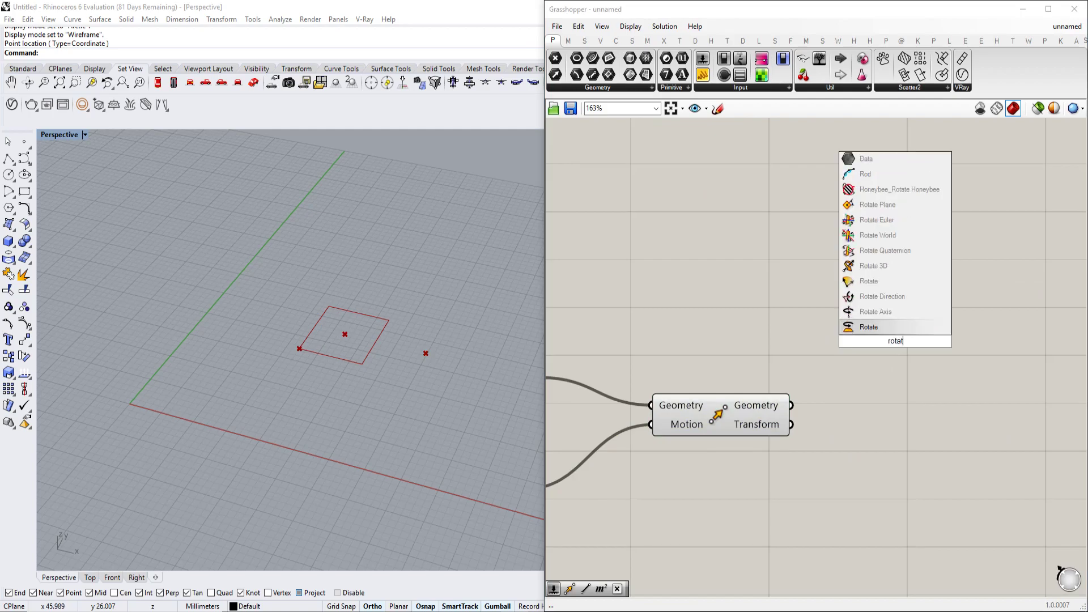
pyautogui.press('Return')
pyautogui.moveTo(859, 336); pyautogui.dragTo(880, 345, button='right')
pyautogui.moveTo(881, 345); pyautogui.dragTo(914, 348)
pyautogui.scroll(-2, 914, 349)
pyautogui.click(795, 412)
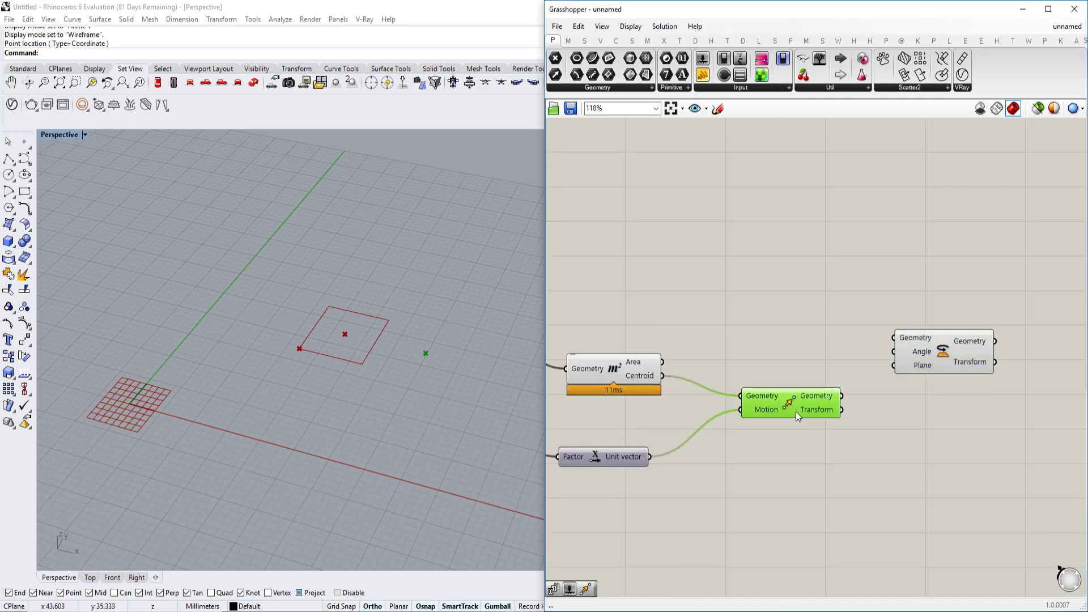
pyautogui.moveTo(843, 395); pyautogui.dragTo(662, 375)
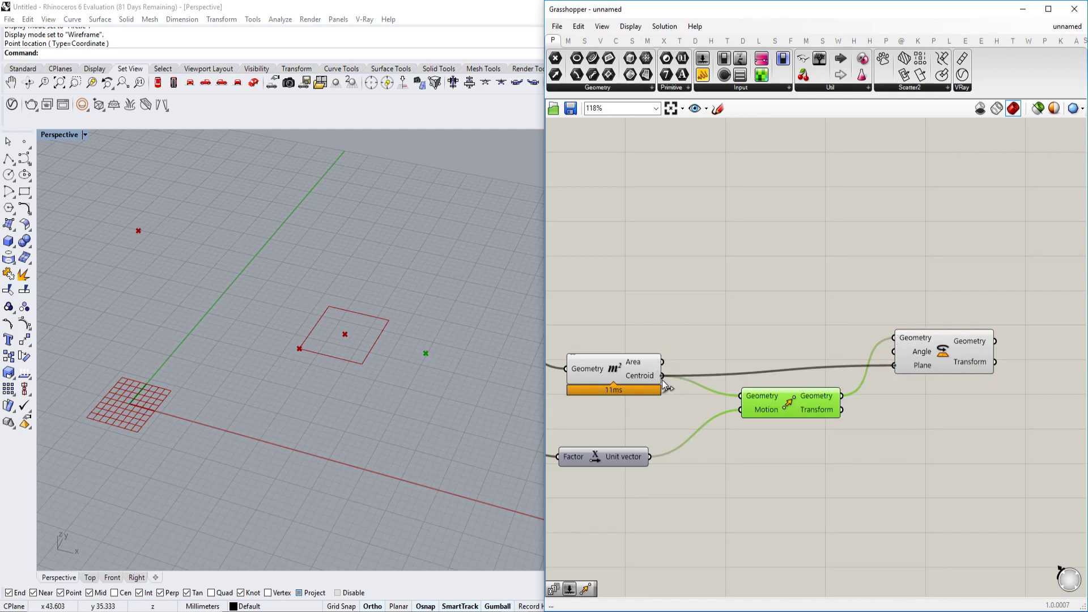
# Add a Series component above the Move component.
pyautogui.doubleClick(654, 335)
pyautogui.write('ser')
pyautogui.press('Return')
pyautogui.moveTo(671, 333); pyautogui.dragTo(693, 321)
pyautogui.moveTo(648, 304); pyautogui.dragTo(684, 310, button='right')
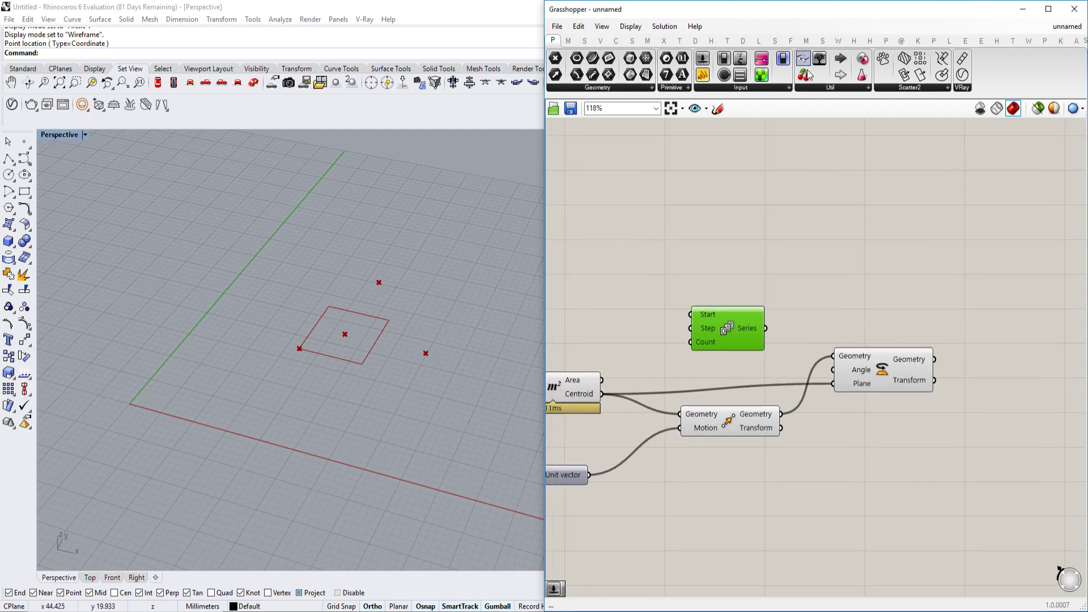
# Display name labels above the components and shift the Series component higher above the Move component.
pyautogui.scroll(-10, 903, 300)
pyautogui.scroll(10, 903, 300)
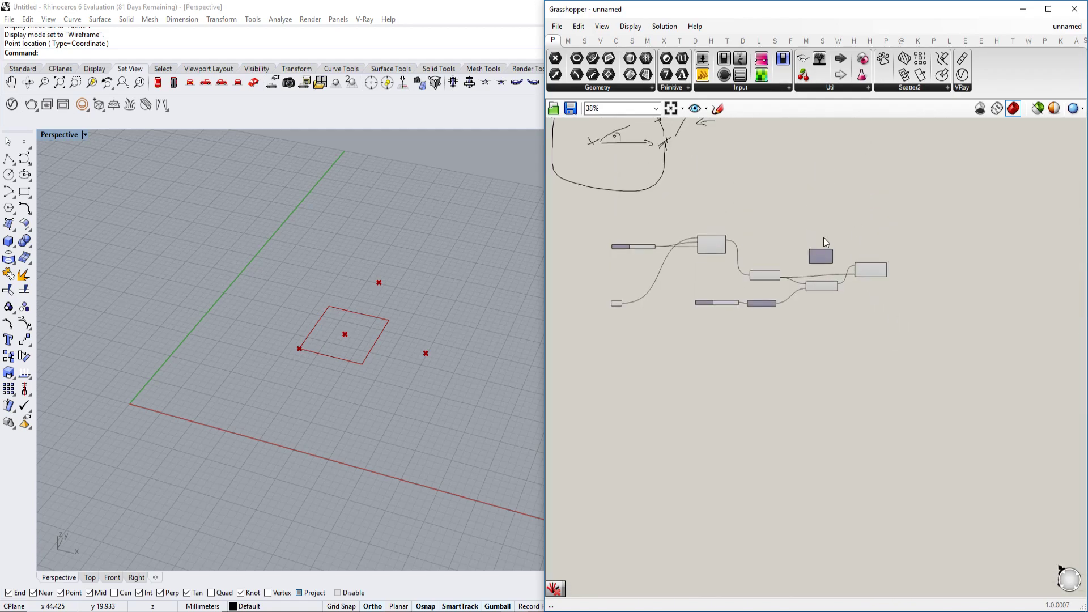
pyautogui.moveTo(850, 323); pyautogui.dragTo(845, 323, button='right')
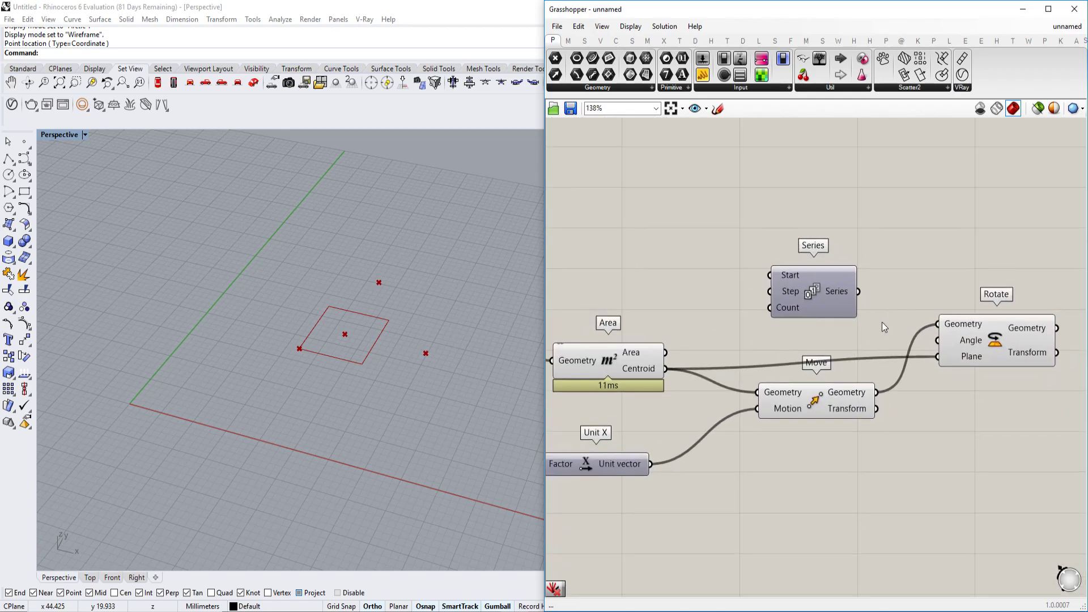
pyautogui.moveTo(927, 329); pyautogui.dragTo(883, 332, button='right')
pyautogui.moveTo(794, 304); pyautogui.dragTo(820, 274)
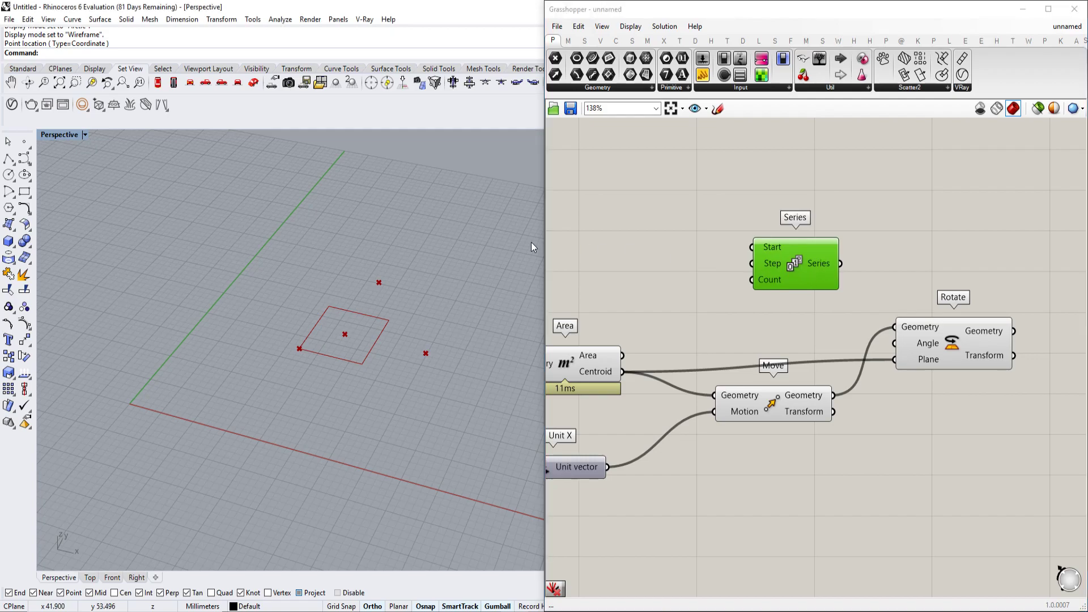
# Add a decimal number slider with the value 10.00 beside the Series component's inputs.
pyautogui.doubleClick(632, 261)
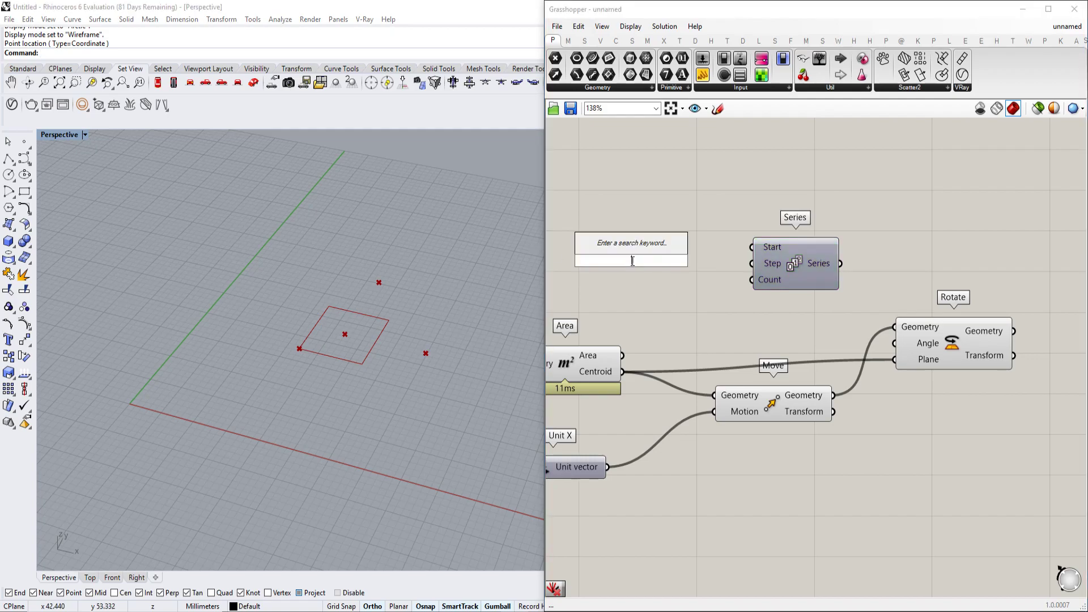
pyautogui.write('10.')
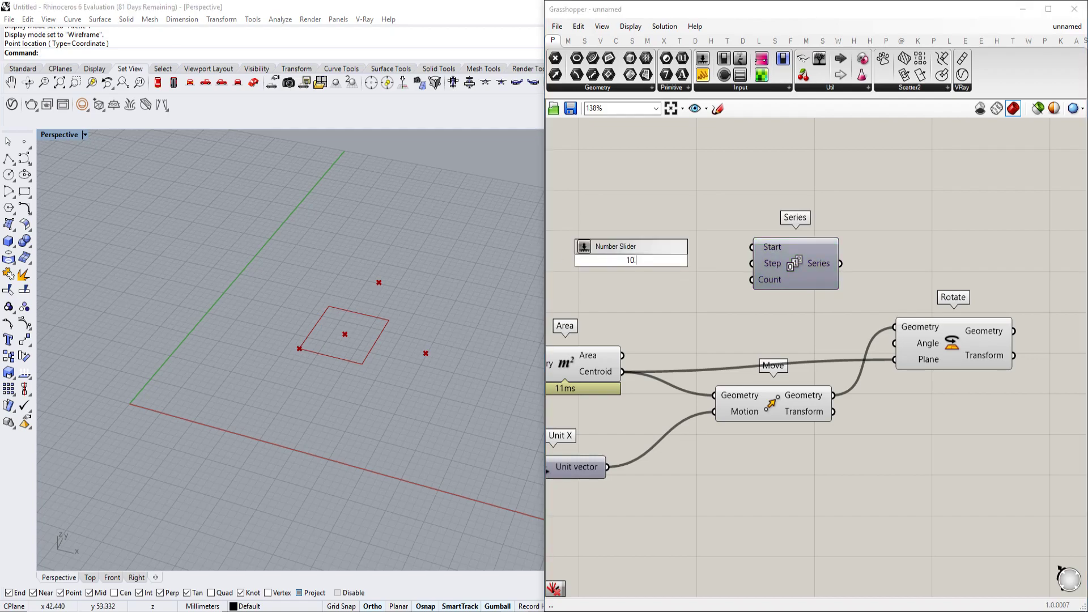
pyautogui.press('Return')
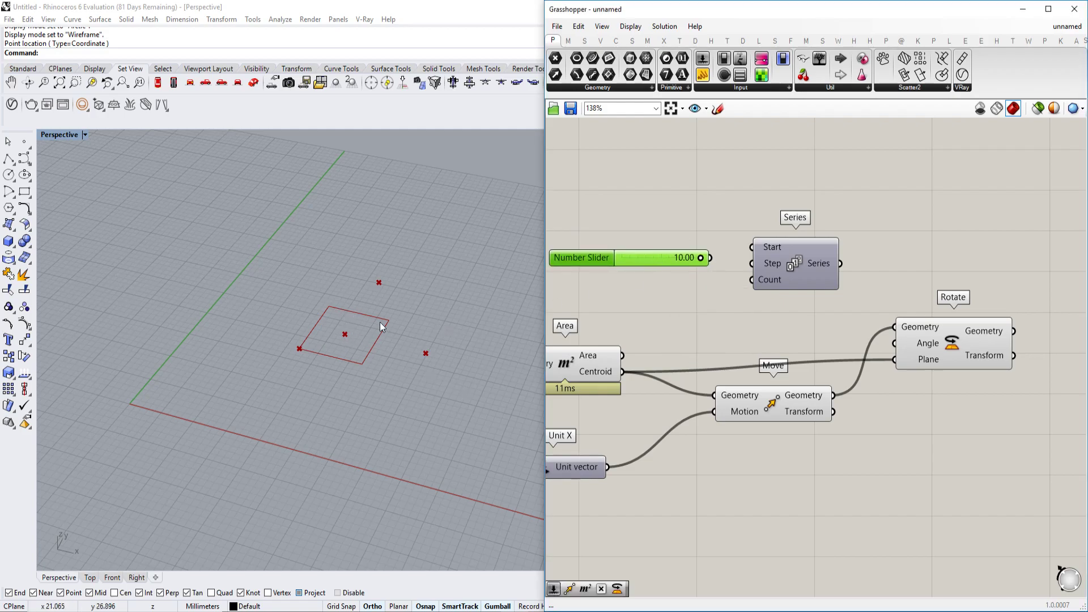
# Add a number slider with the value 101 for the Series Count input and connect the 10.00 slider to its Step input.
pyautogui.moveTo(661, 254); pyautogui.dragTo(650, 247)
pyautogui.doubleClick(638, 314)
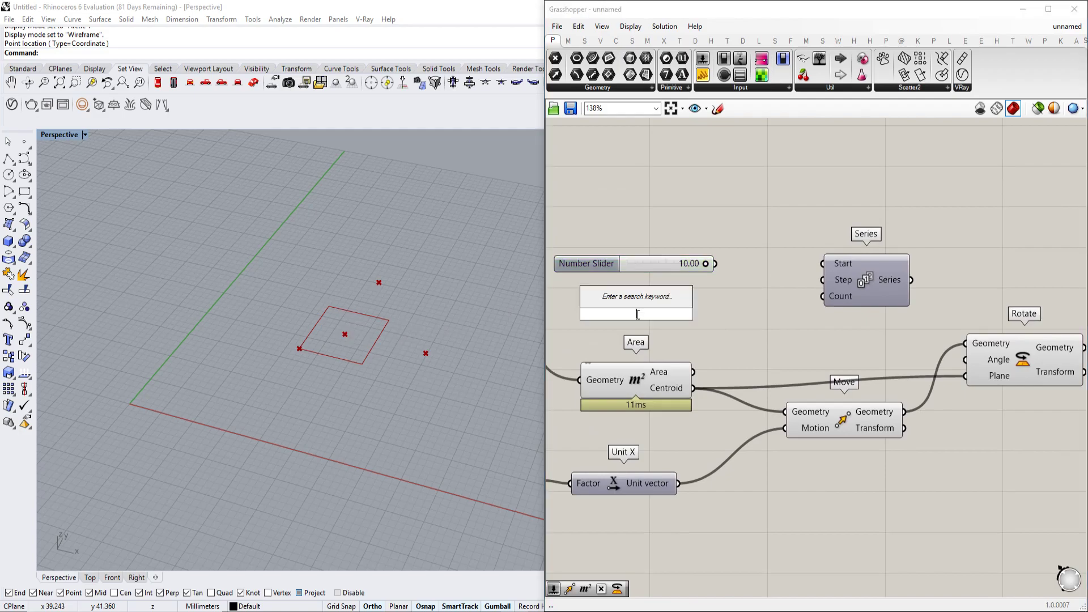
pyautogui.write('101')
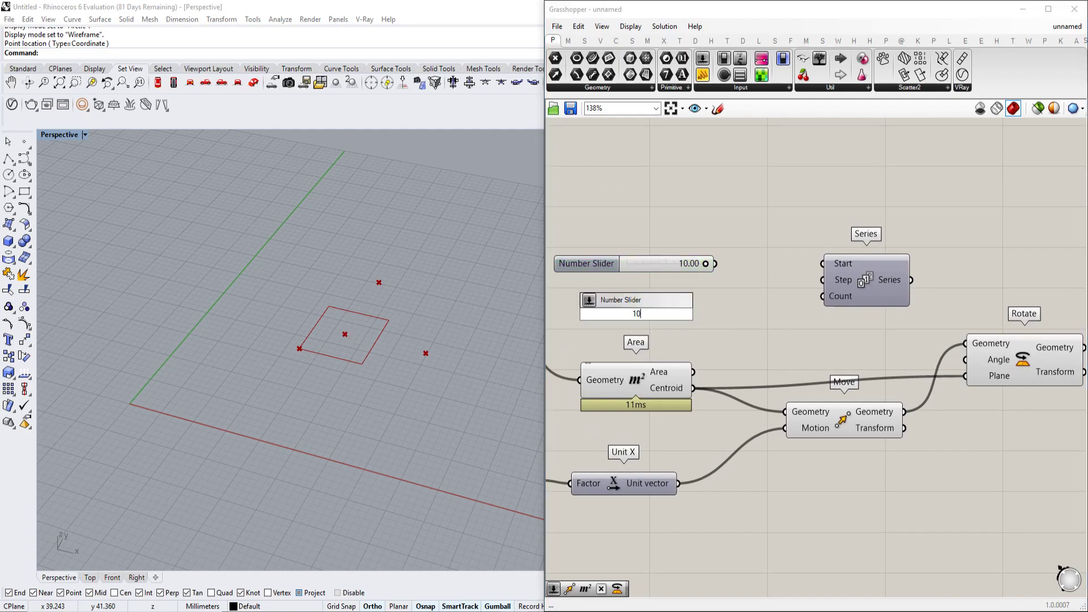
pyautogui.press('Return')
pyautogui.moveTo(736, 311); pyautogui.dragTo(820, 297)
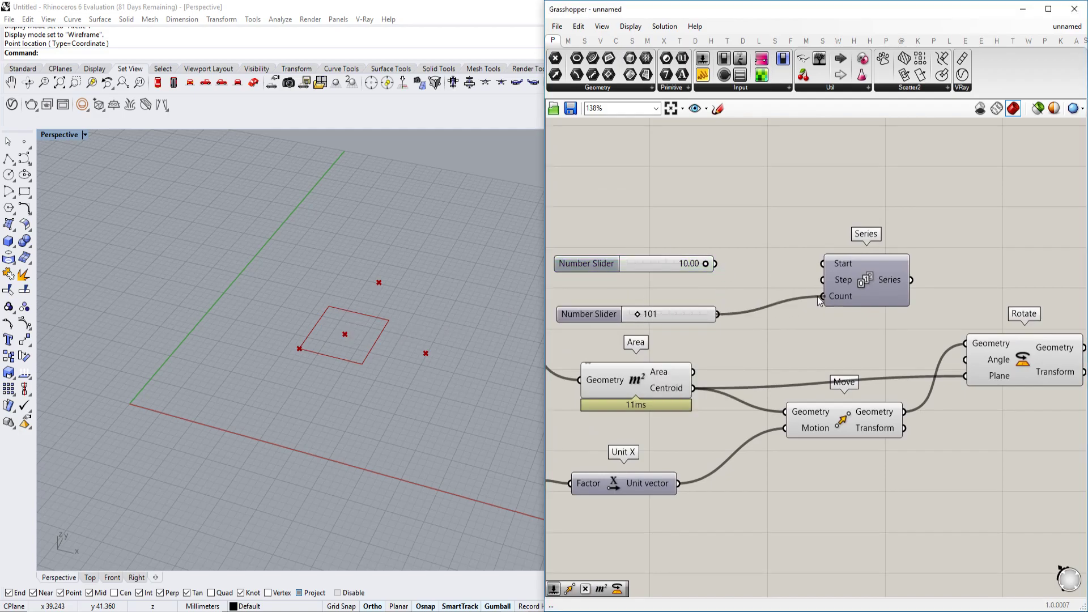
pyautogui.moveTo(716, 264); pyautogui.dragTo(822, 281)
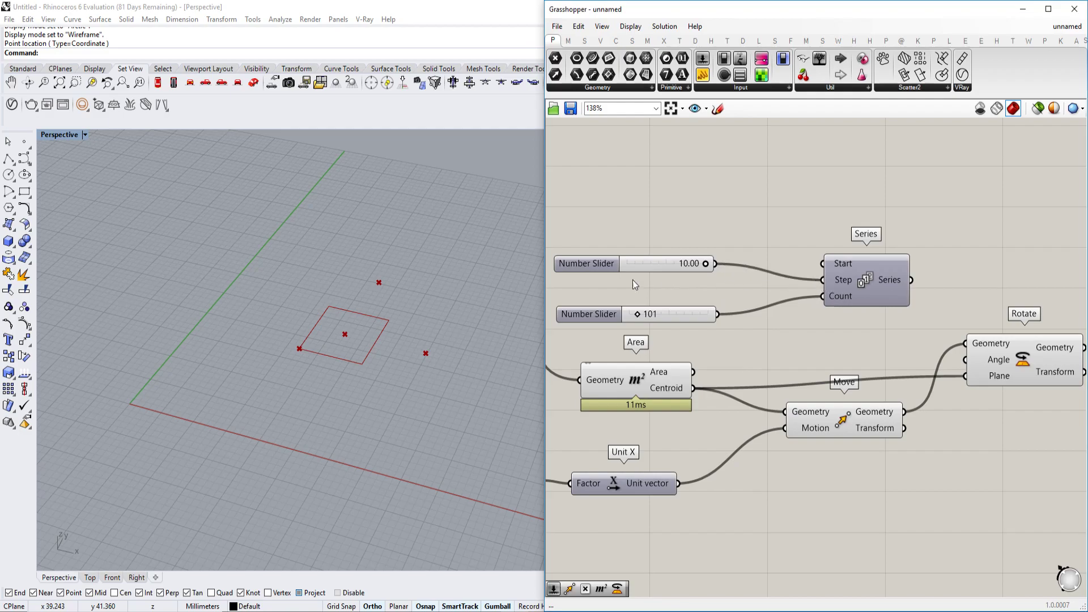
# Rename the 10.00 slider feeding the Series Step input as Angle.
pyautogui.doubleClick(583, 269)
pyautogui.write('A')
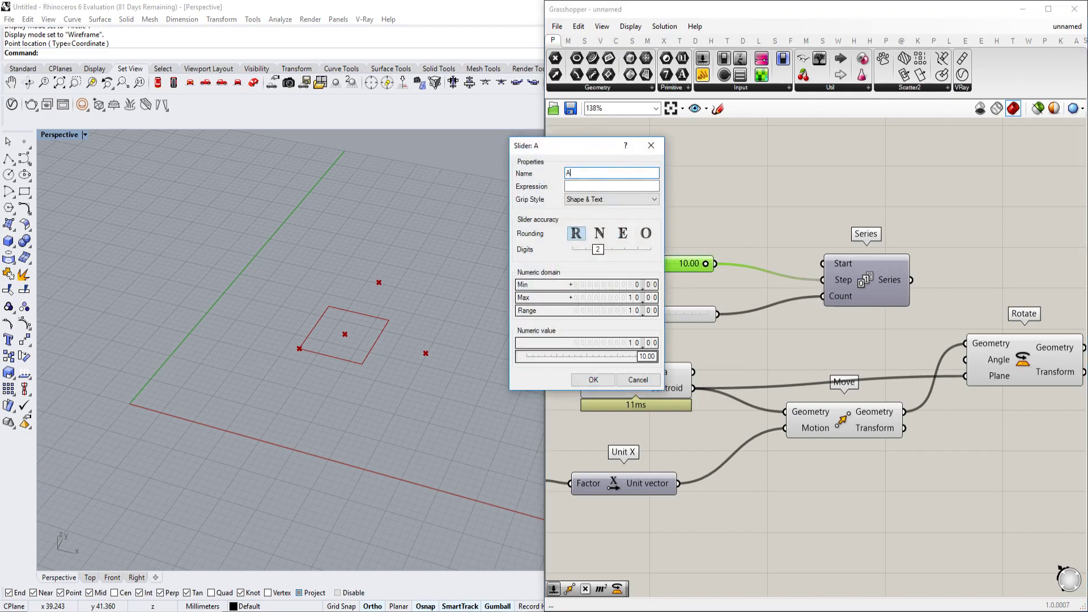
pyautogui.click(594, 380)
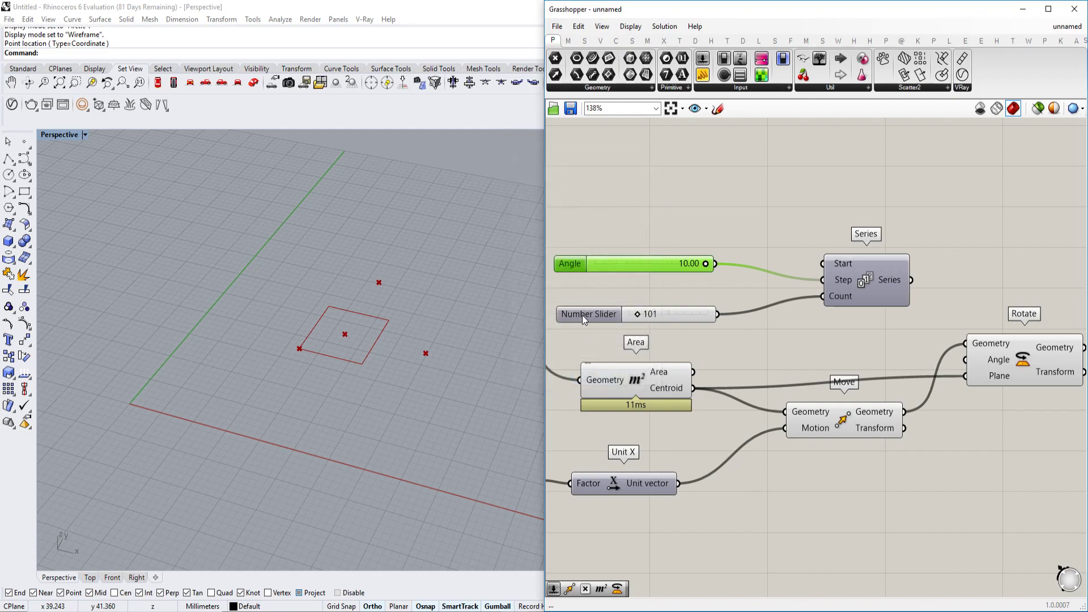
pyautogui.doubleClick(583, 318)
# Connect the Series output to the Rotate component's Angle input and set that input to degrees.
pyautogui.moveTo(925, 304); pyautogui.dragTo(847, 294, button='right')
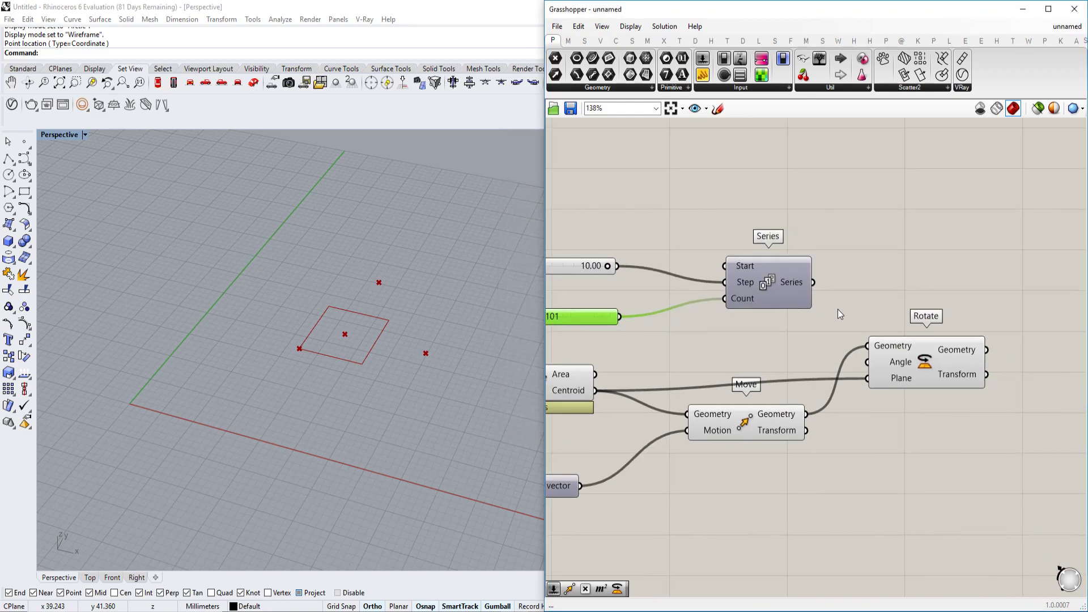
pyautogui.moveTo(789, 255); pyautogui.dragTo(913, 356)
pyautogui.rightClick(912, 356)
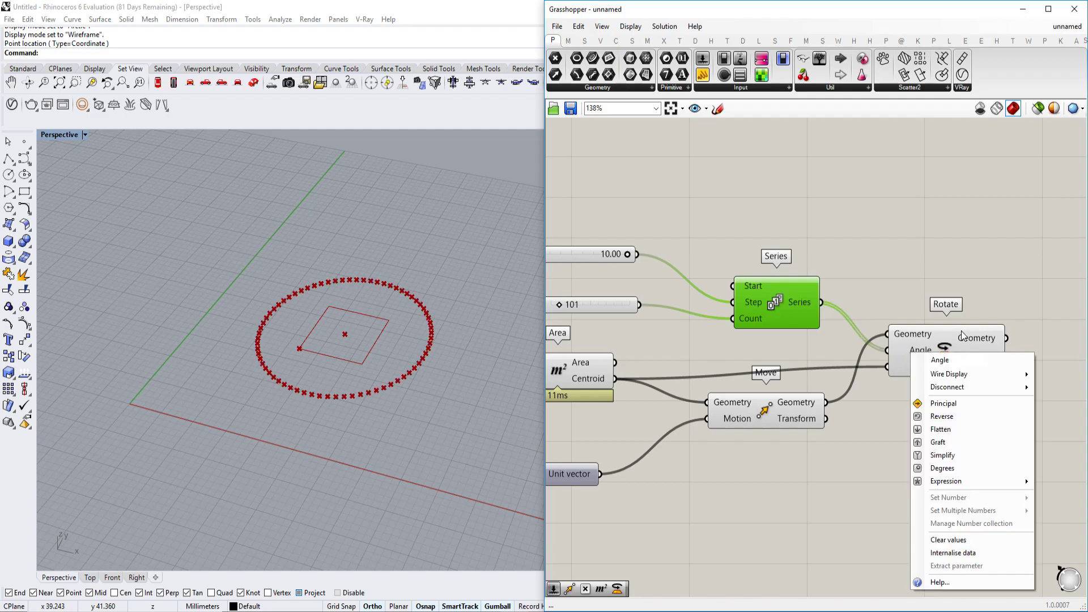
pyautogui.click(951, 470)
pyautogui.click(915, 344)
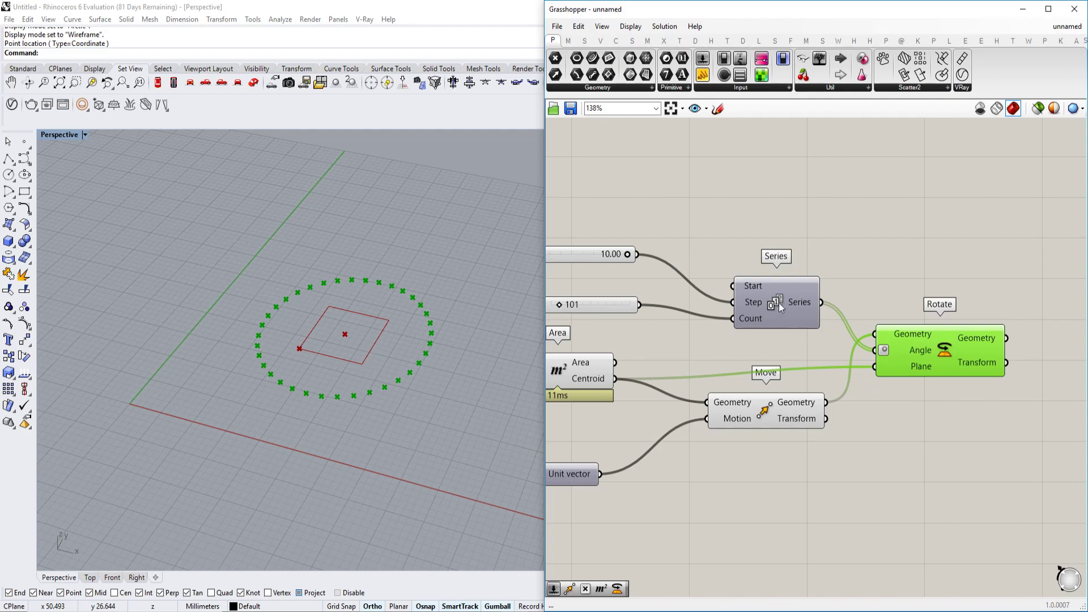
# Shift the Rotate component away from the Move component and add a second Move component below it.
pyautogui.moveTo(924, 341); pyautogui.dragTo(964, 323)
pyautogui.moveTo(1019, 353); pyautogui.dragTo(785, 338, button='right')
pyautogui.doubleClick(843, 372)
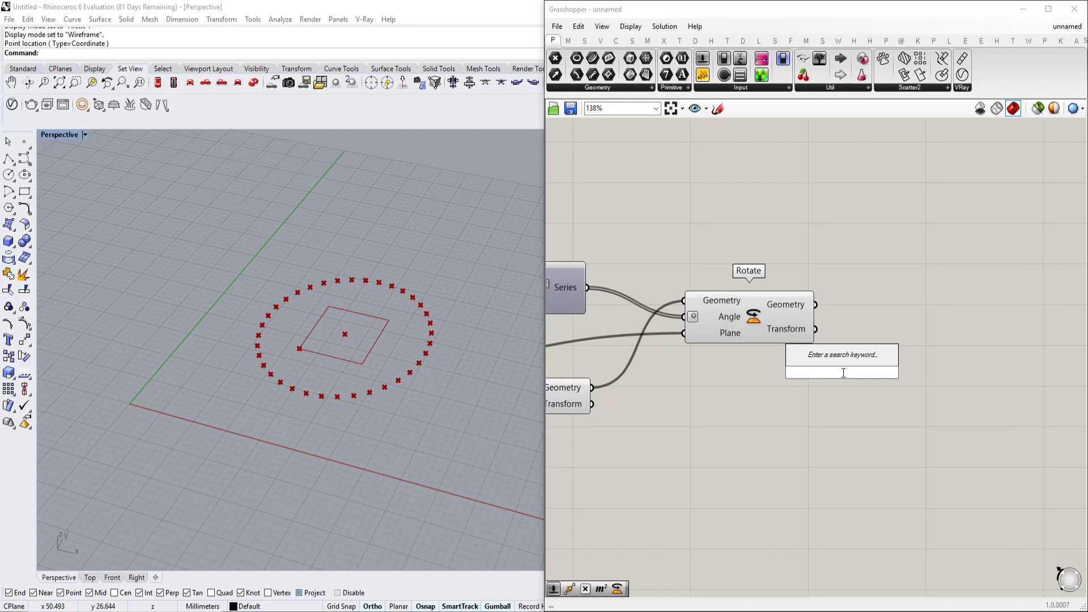
pyautogui.write('move')
pyautogui.click(826, 358)
pyautogui.moveTo(793, 344); pyautogui.dragTo(893, 331, button='right')
# Duplicate the Series component and the Angle slider, placing both copies below the first Move component.
pyautogui.click(645, 271)
pyautogui.moveTo(645, 274); pyautogui.dragTo(726, 249, button='right')
pyautogui.keyDown('alt'); pyautogui.moveTo(729, 250); pyautogui.dragTo(840, 491); pyautogui.keyUp('alt')
pyautogui.scroll(-2, 846, 402)
pyautogui.moveTo(578, 281); pyautogui.dragTo(621, 270, button='right')
pyautogui.click(647, 248)
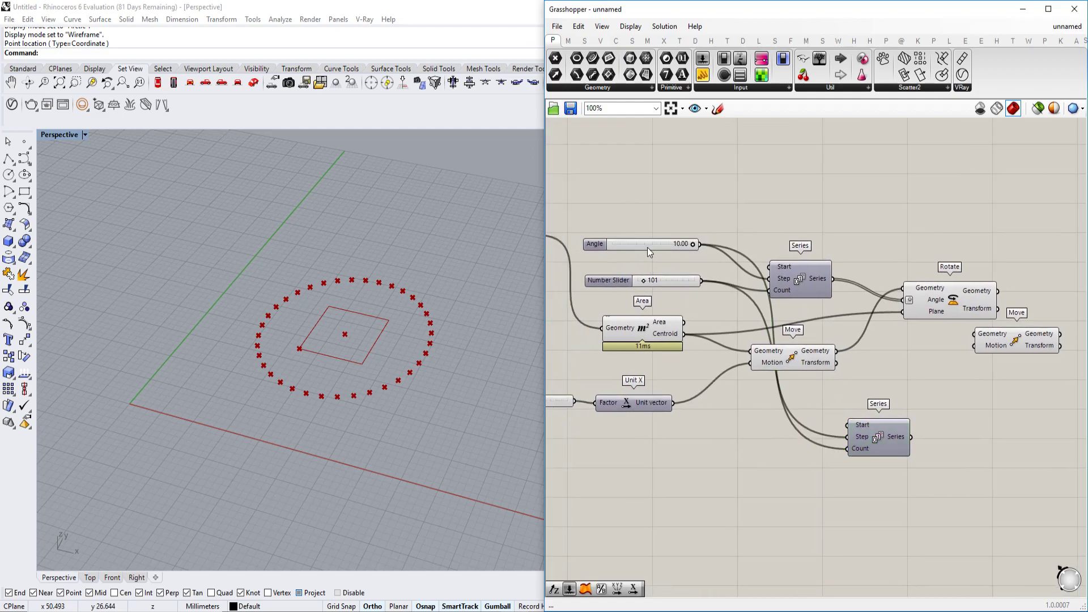
pyautogui.keyDown('alt'); pyautogui.moveTo(668, 252); pyautogui.dragTo(724, 437); pyautogui.keyUp('alt')
pyautogui.scroll(2, 724, 437)
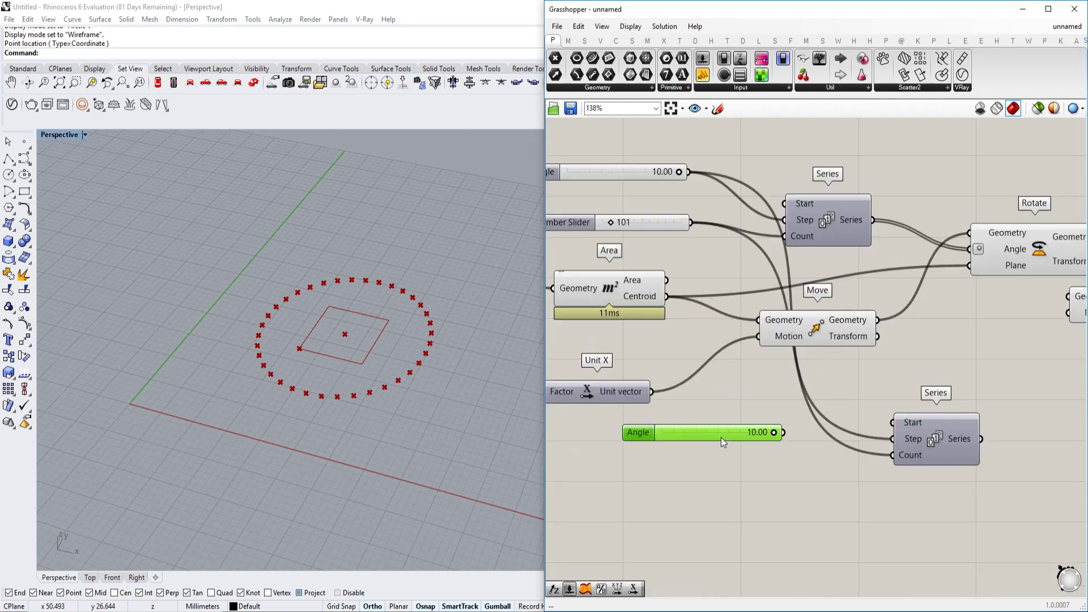
# Rename the copied slider as "heigh in between spiral" and connect it to the duplicated Series component's Step input.
pyautogui.doubleClick(652, 433)
pyautogui.write('heigh in between spiral')
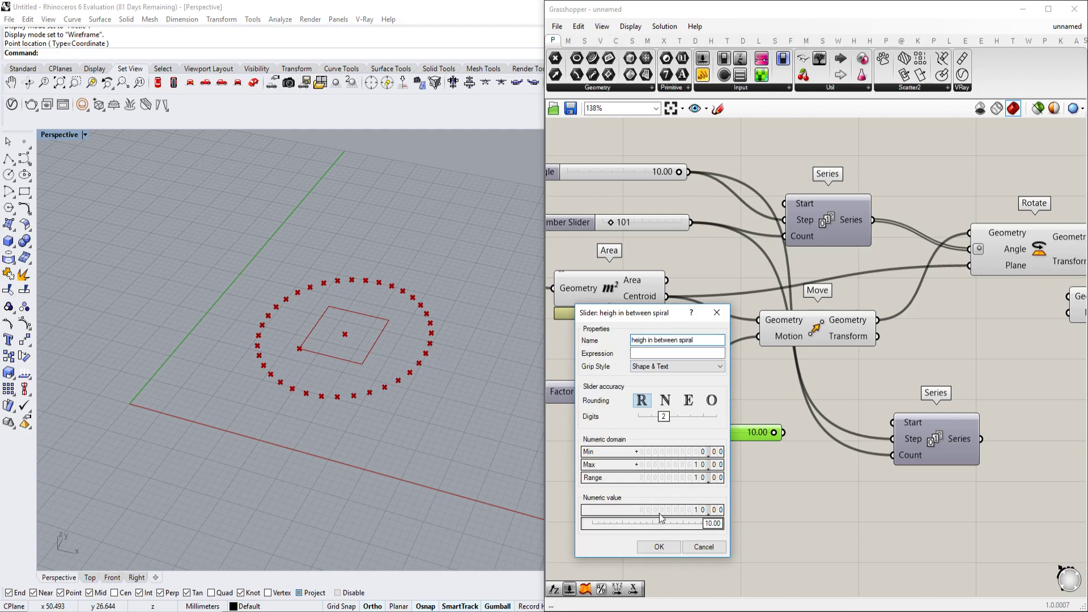
pyautogui.click(659, 547)
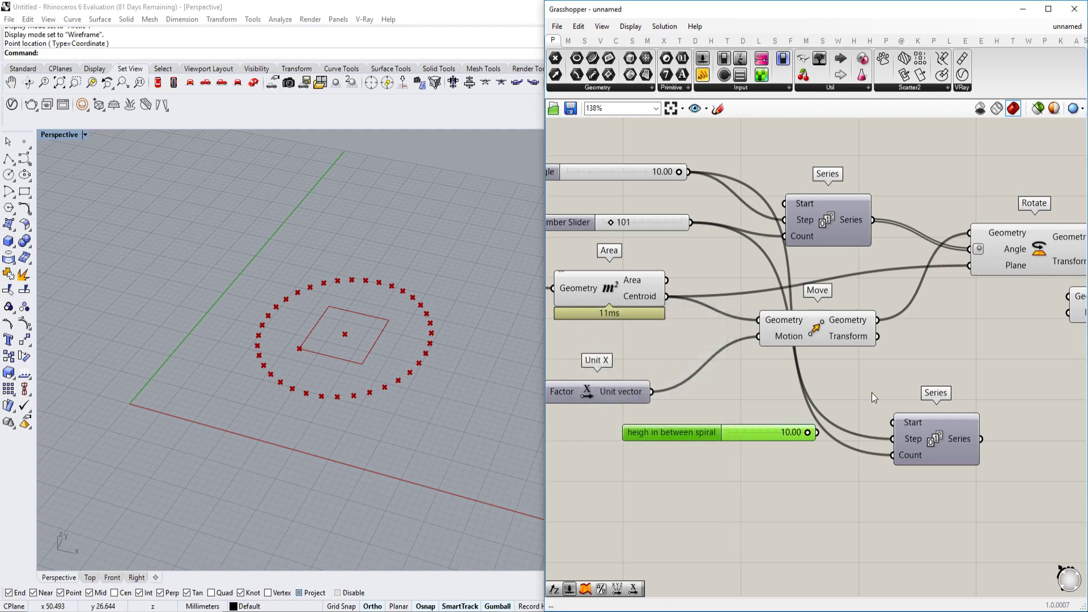
pyautogui.moveTo(817, 432); pyautogui.dragTo(894, 439)
# Shift the second Move component lower and add a Unit Z component beneath it.
pyautogui.moveTo(1028, 378); pyautogui.dragTo(878, 386, button='right')
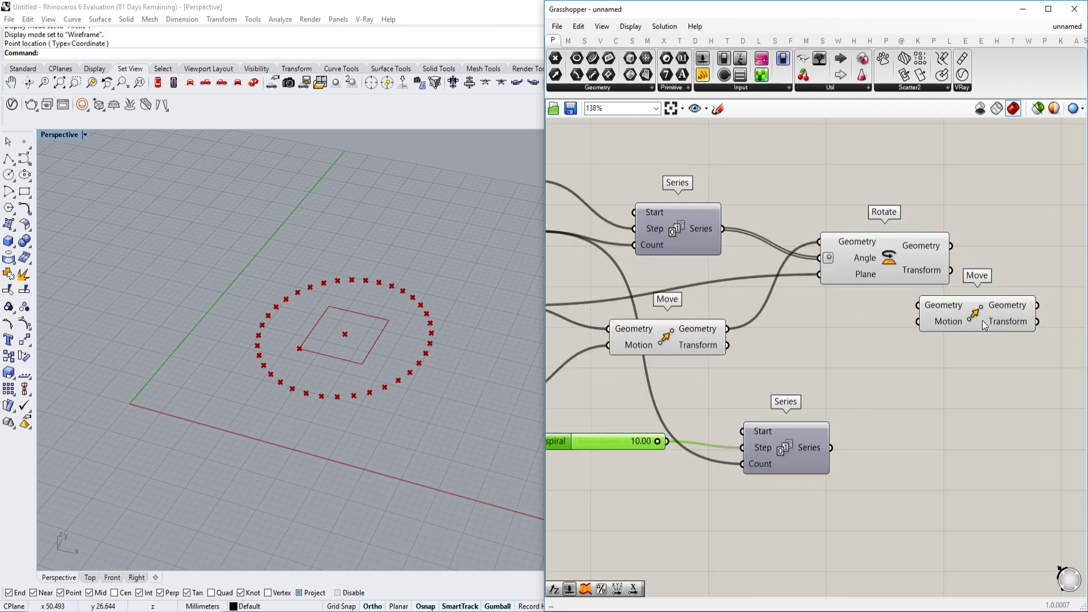
pyautogui.moveTo(987, 324); pyautogui.dragTo(991, 366)
pyautogui.moveTo(968, 323); pyautogui.dragTo(762, 322, button='right')
pyautogui.doubleClick(767, 453)
pyautogui.write('z')
pyautogui.click(739, 439)
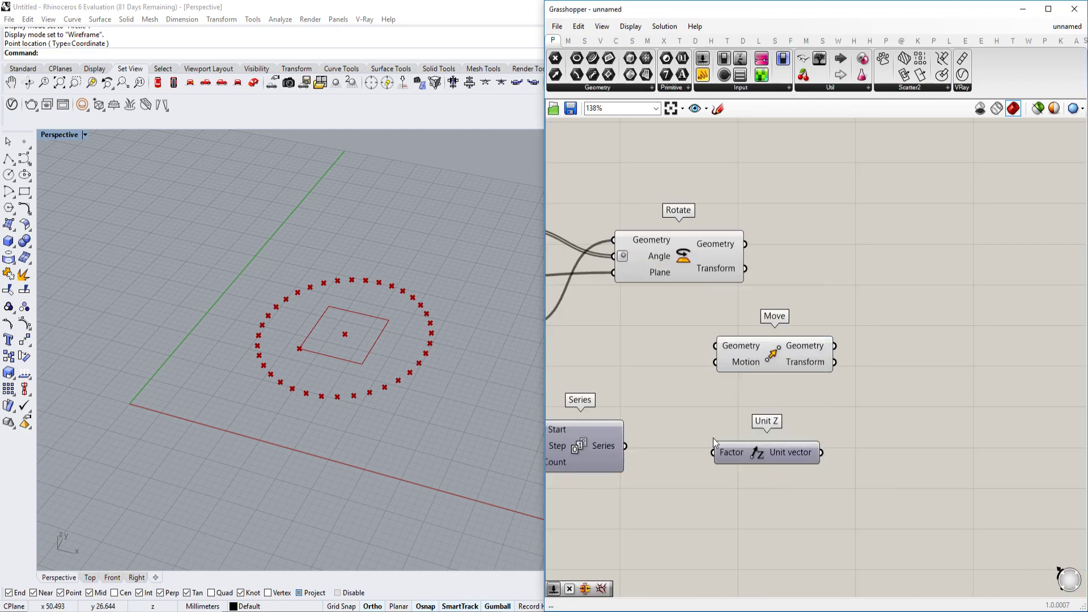
# Wire the duplicated Series through Unit Z into the second Move's Motion input, and the rotated geometry into its Geometry input.
pyautogui.moveTo(739, 439); pyautogui.dragTo(787, 423, button='right')
pyautogui.moveTo(676, 430); pyautogui.dragTo(812, 409)
pyautogui.moveTo(833, 347); pyautogui.dragTo(908, 342)
pyautogui.moveTo(851, 408); pyautogui.dragTo(796, 228)
# Set the "heigh in between spiral" slider to 1.08.
pyautogui.scroll(-10, 169, 287)
pyautogui.moveTo(169, 288); pyautogui.dragTo(303, 356, button='right')
pyautogui.scroll(-10, 303, 356)
pyautogui.scroll(10, 293, 387)
pyautogui.moveTo(767, 441); pyautogui.dragTo(990, 476, button='right')
pyautogui.moveTo(651, 389); pyautogui.dragTo(673, 390, button='right')
pyautogui.scroll(3, 672, 391)
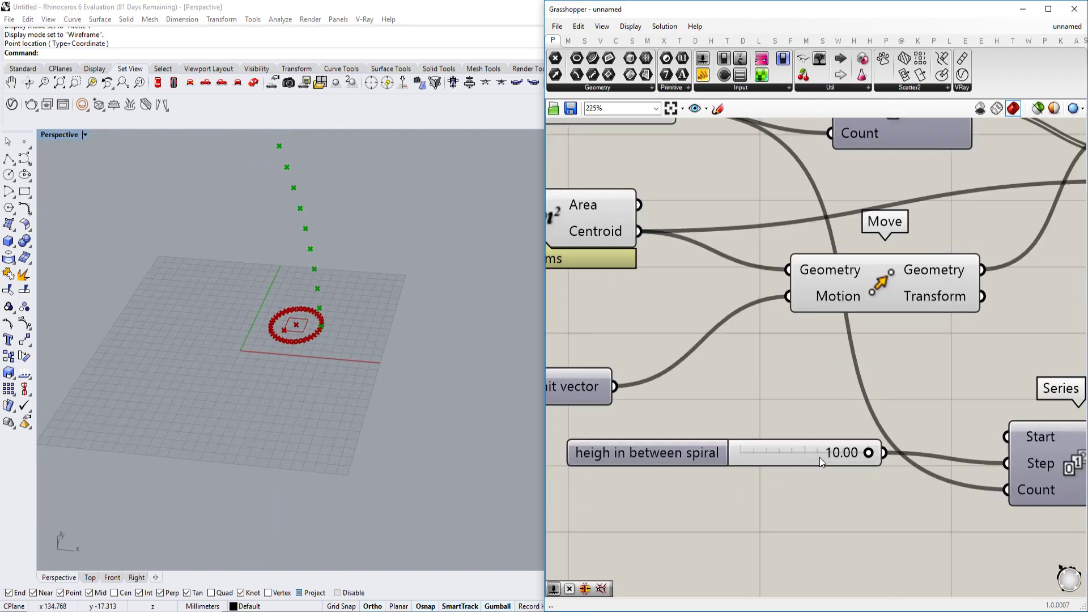
pyautogui.moveTo(868, 453); pyautogui.dragTo(754, 457)
pyautogui.scroll(-3, 198, 293)
# Set the number slider feeding the Count inputs of both Series components to 105.
pyautogui.keyDown('shift'); pyautogui.moveTo(198, 294); pyautogui.dragTo(234, 327, button='right'); pyautogui.keyUp('shift')
pyautogui.scroll(-2, 206, 278)
pyautogui.moveTo(596, 356); pyautogui.dragTo(776, 596, button='right')
pyautogui.scroll(1, 721, 358)
pyautogui.moveTo(721, 363)
pyautogui.mouseDown()
pyautogui.moveTo(772, 361)
pyautogui.moveTo(725, 365)
pyautogui.mouseUp()
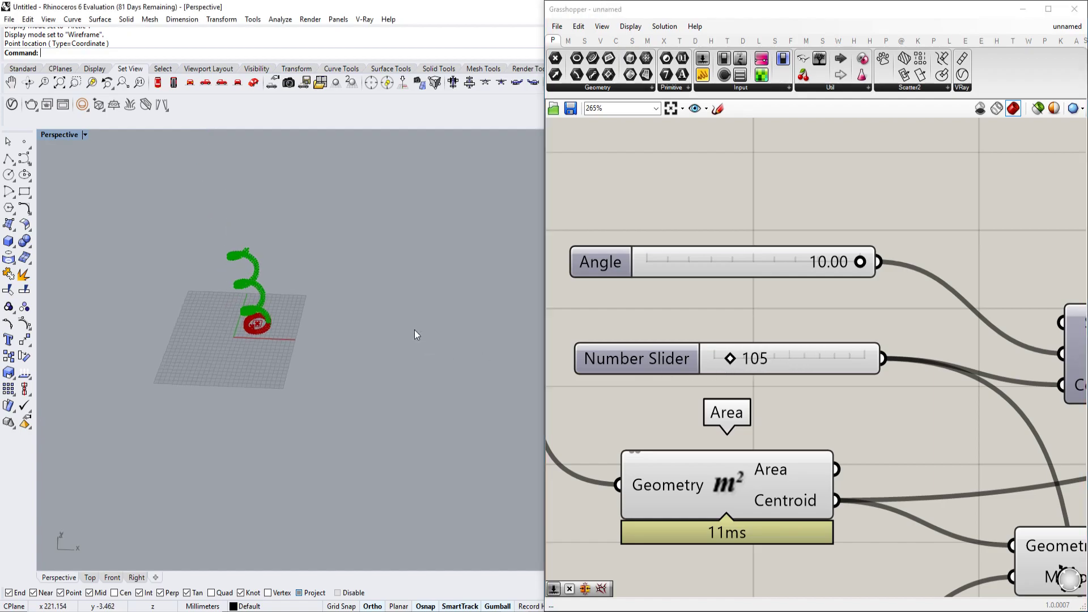
pyautogui.scroll(5, 261, 321)
# Add a Nurbs Curve component and connect the second Move component's Geometry output to its Vertices input.
pyautogui.moveTo(840, 362); pyautogui.dragTo(659, 305, button='right')
pyautogui.scroll(-4, 659, 305)
pyautogui.moveTo(1011, 327); pyautogui.dragTo(720, 298, button='right')
pyautogui.scroll(1, 720, 299)
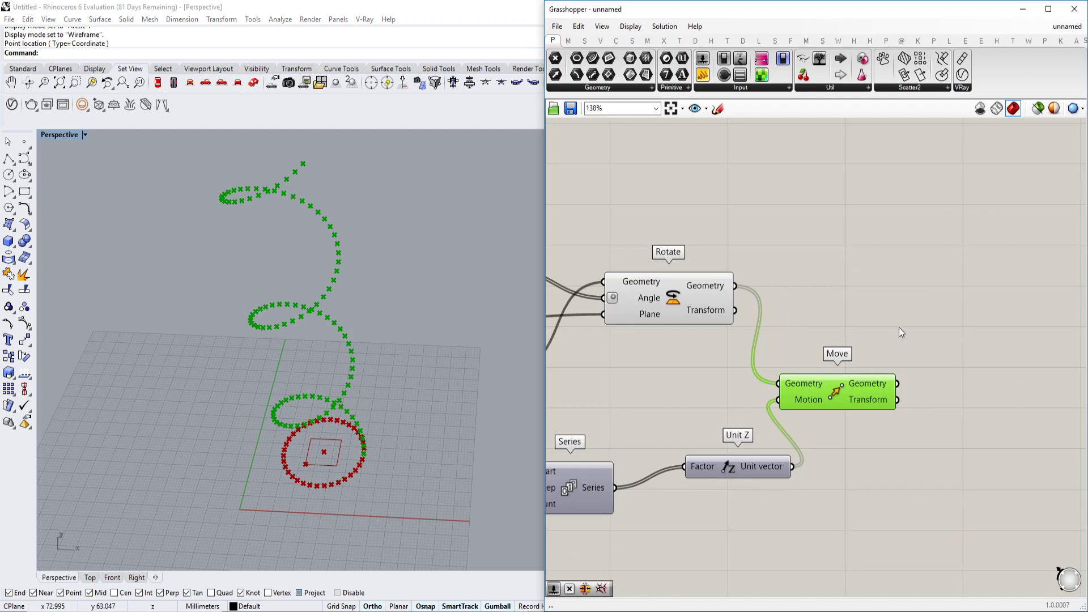
pyautogui.scroll(-3, 777, 317)
pyautogui.scroll(2, 791, 311)
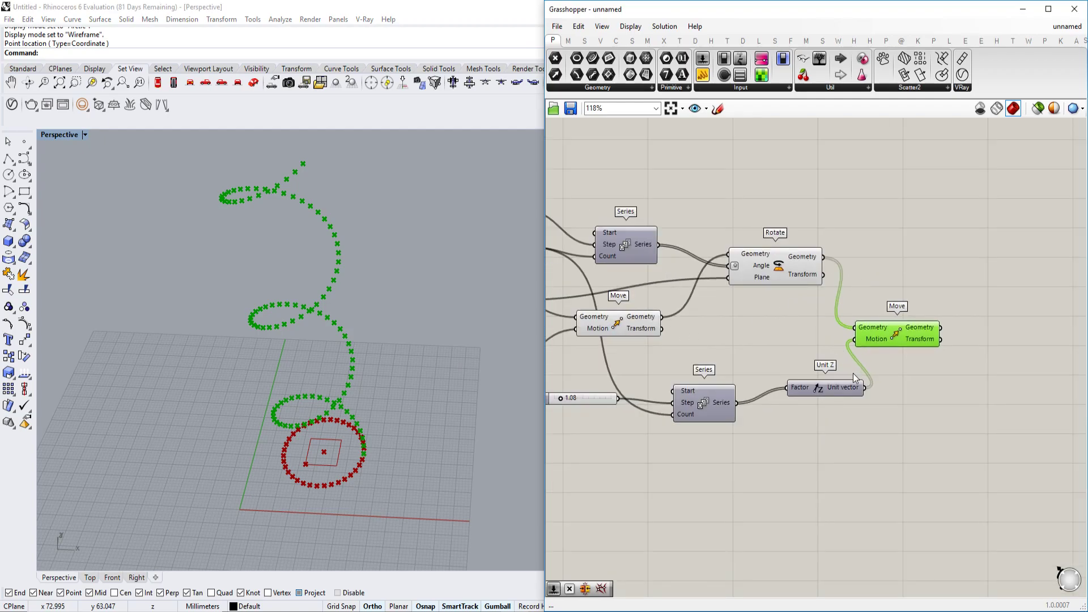
pyautogui.scroll(1, 987, 335)
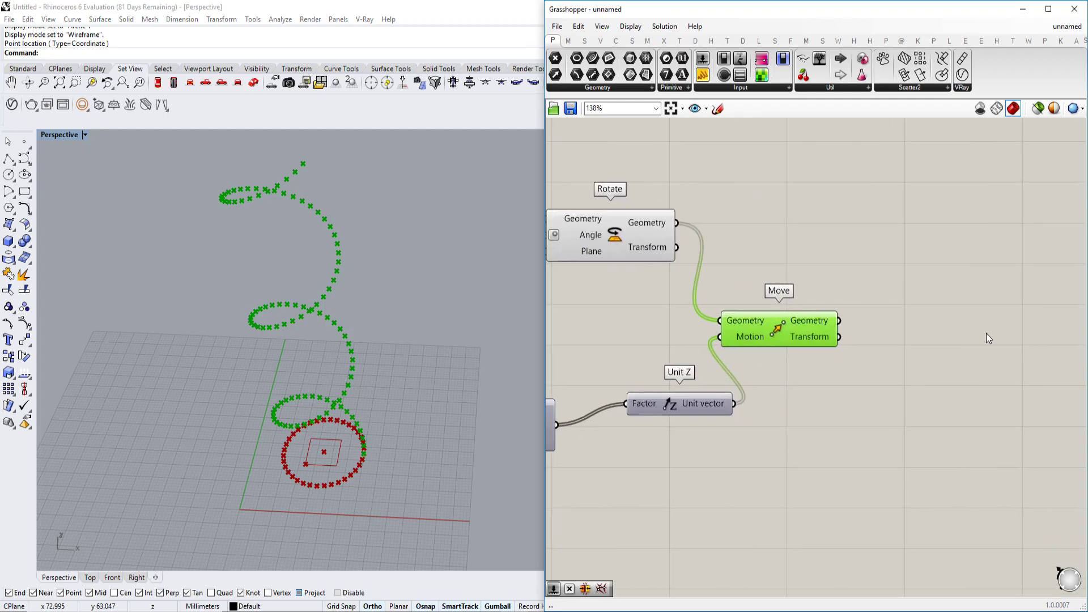
pyautogui.click(616, 41)
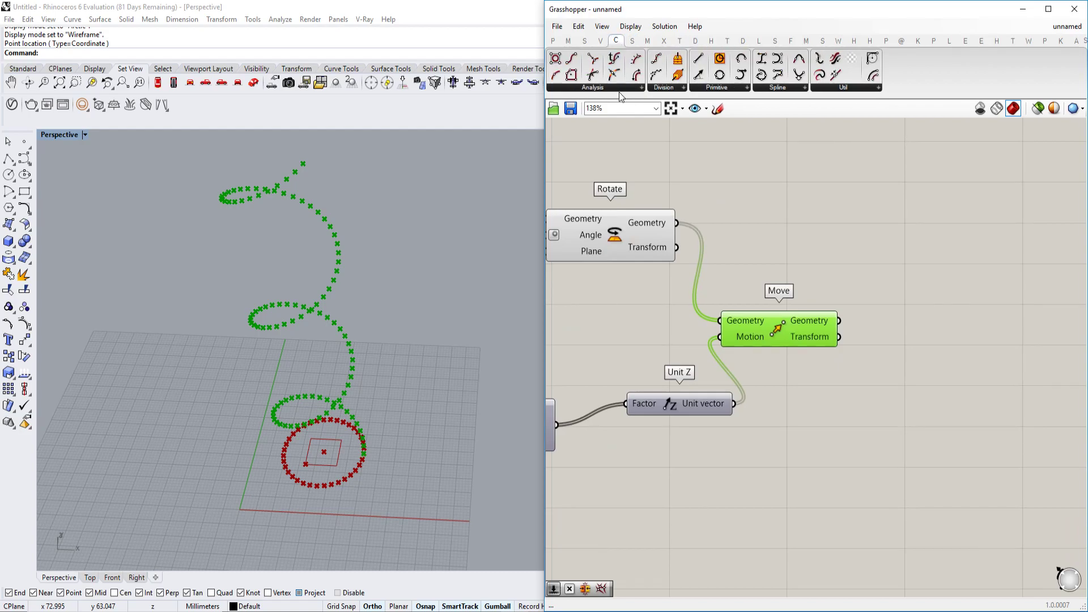
pyautogui.click(785, 89)
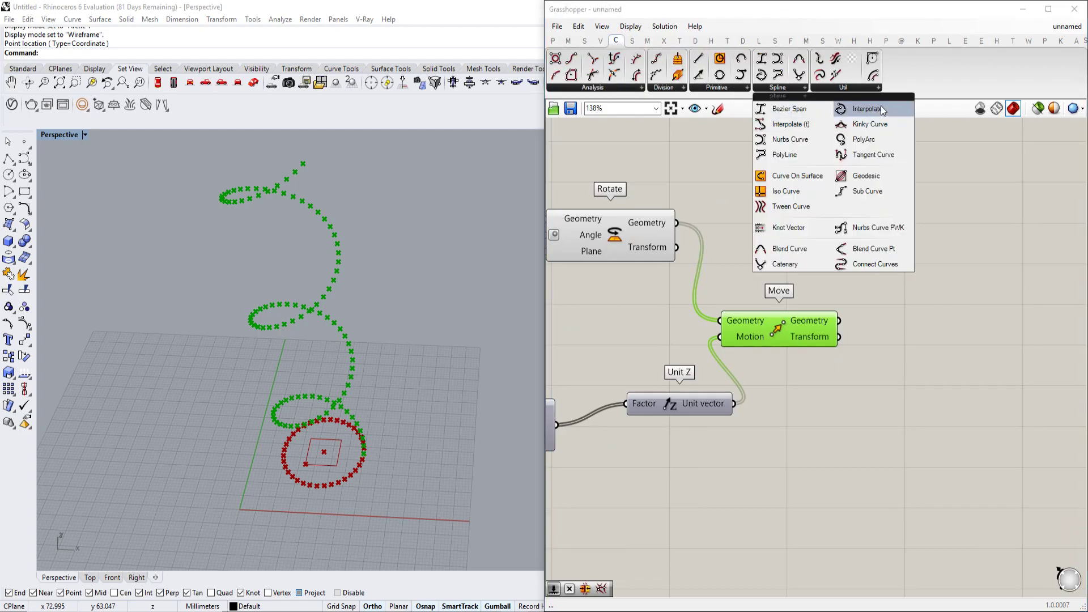
pyautogui.moveTo(791, 141); pyautogui.dragTo(969, 340)
pyautogui.moveTo(839, 321); pyautogui.dragTo(915, 323)
# Turn off the preview of the Rotate, second Move and Unit Z components.
pyautogui.moveTo(190, 296); pyautogui.dragTo(173, 304, button='right')
pyautogui.moveTo(715, 303); pyautogui.dragTo(771, 295, button='right')
pyautogui.scroll(-2, 772, 295)
pyautogui.moveTo(831, 210); pyautogui.dragTo(706, 371)
pyautogui.middleClick(700, 267)
pyautogui.click(733, 218)
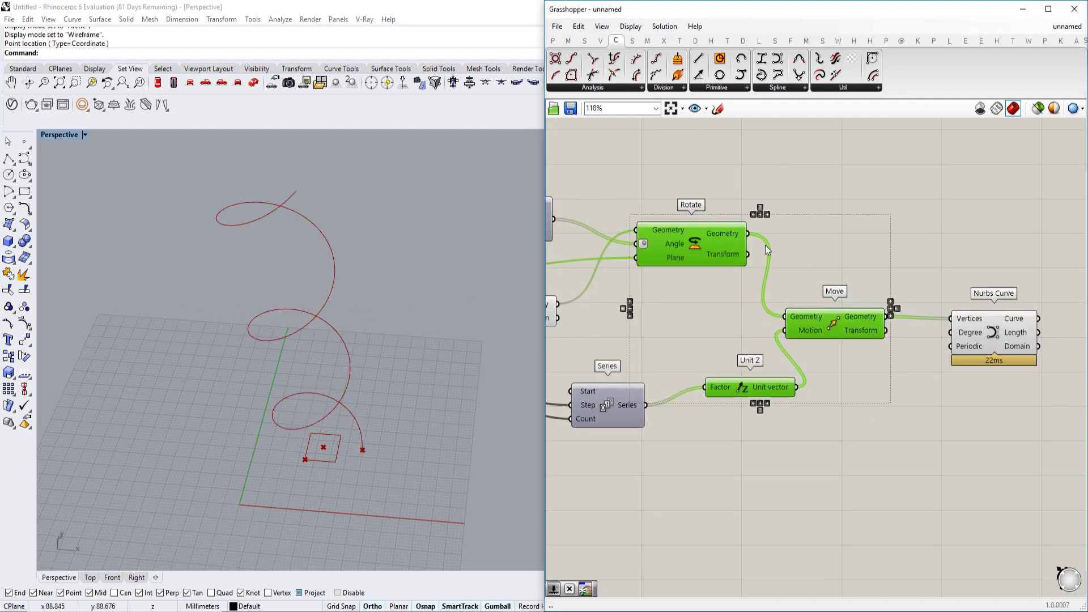
pyautogui.click(850, 261)
# Shift the Nurbs Curve component farther away from the second Move component.
pyautogui.scroll(1, 981, 347)
pyautogui.moveTo(981, 347); pyautogui.dragTo(907, 354, button='right')
pyautogui.click(841, 324)
pyautogui.moveTo(841, 325); pyautogui.dragTo(764, 323, button='right')
pyautogui.click(866, 324)
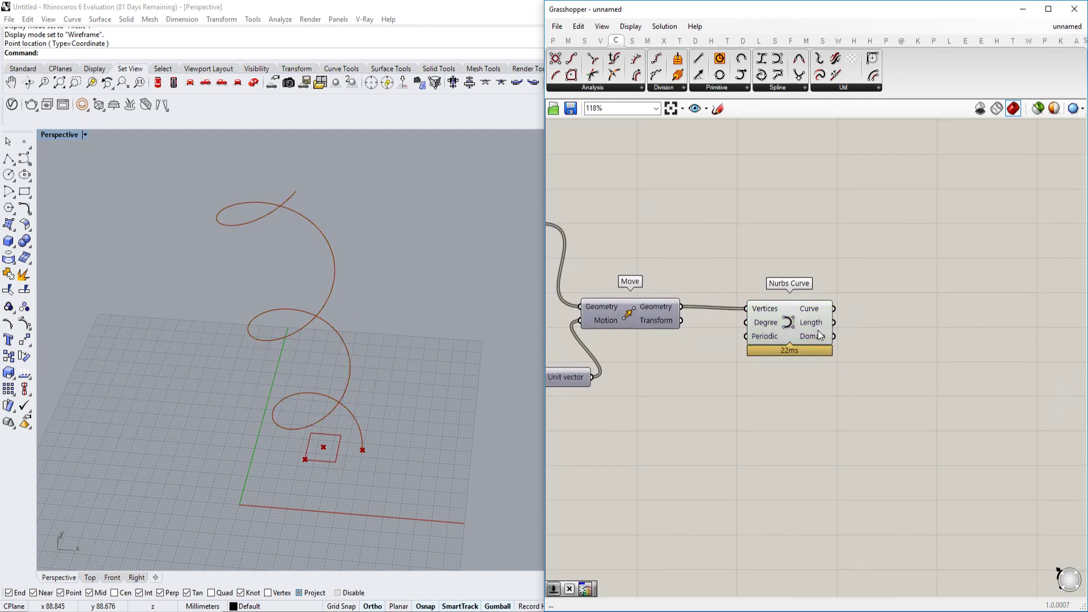
pyautogui.scroll(4, 260, 426)
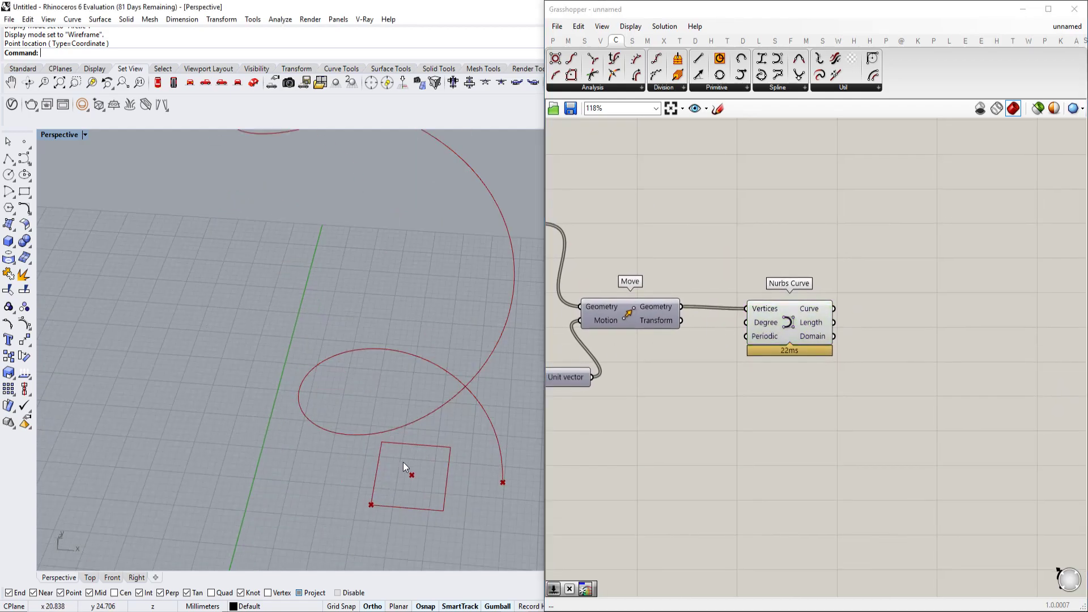
pyautogui.moveTo(860, 339); pyautogui.dragTo(801, 320, button='right')
pyautogui.moveTo(729, 308); pyautogui.dragTo(770, 312)
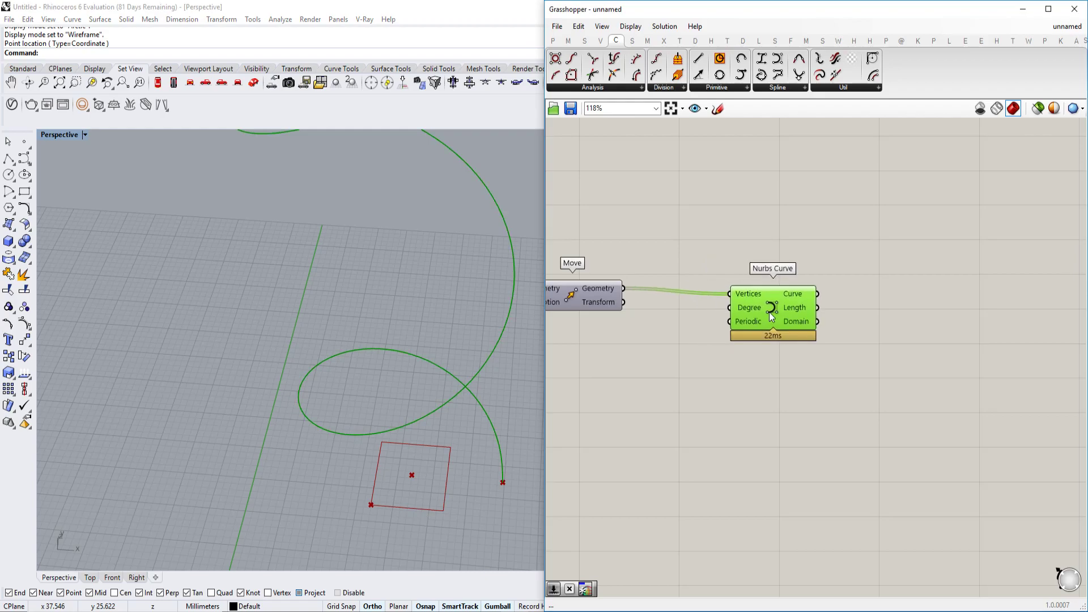
# Add a Divide Surface component near the Rectangle component and connect the Rectangle output to its Surface input.
pyautogui.scroll(-6, 770, 312)
pyautogui.scroll(5, 771, 356)
pyautogui.click(720, 228)
pyautogui.scroll(3, 720, 228)
pyautogui.click(740, 199)
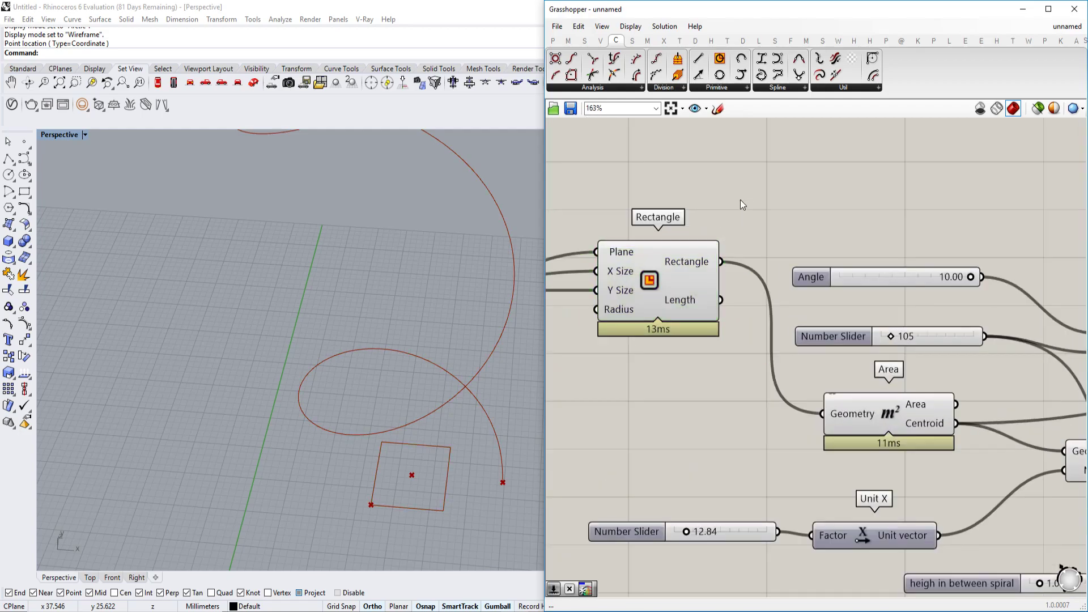
pyautogui.doubleClick(740, 201)
pyautogui.write('divi')
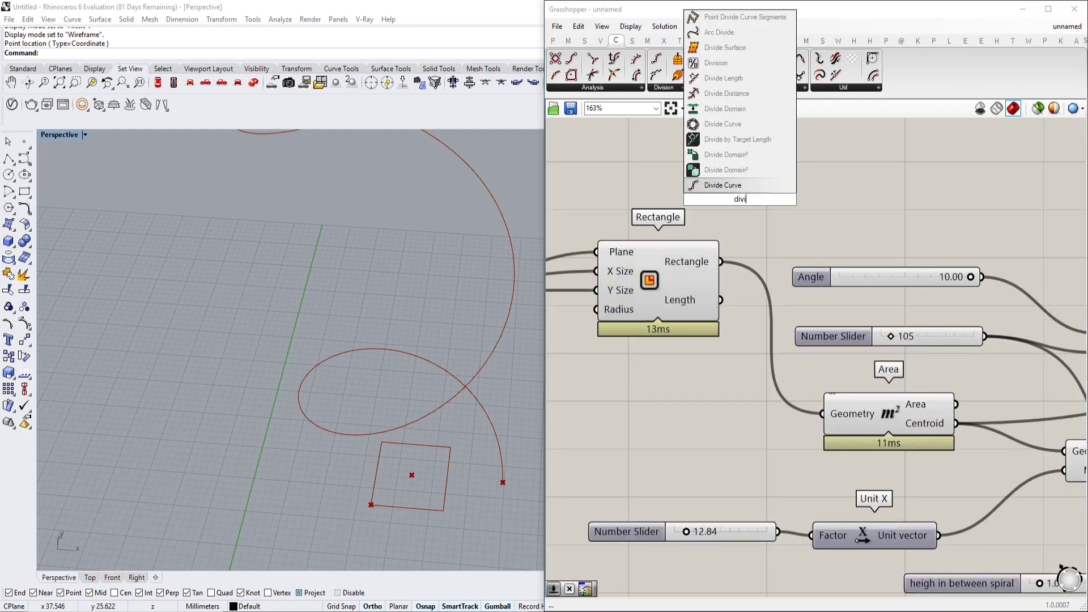
pyautogui.click(759, 48)
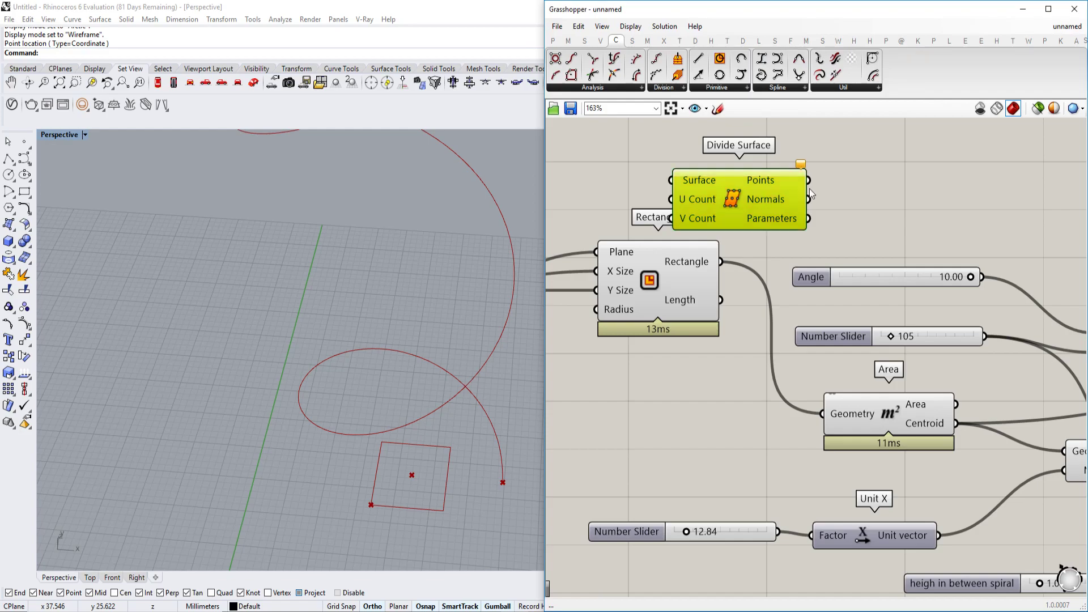
pyautogui.moveTo(721, 262); pyautogui.dragTo(783, 167)
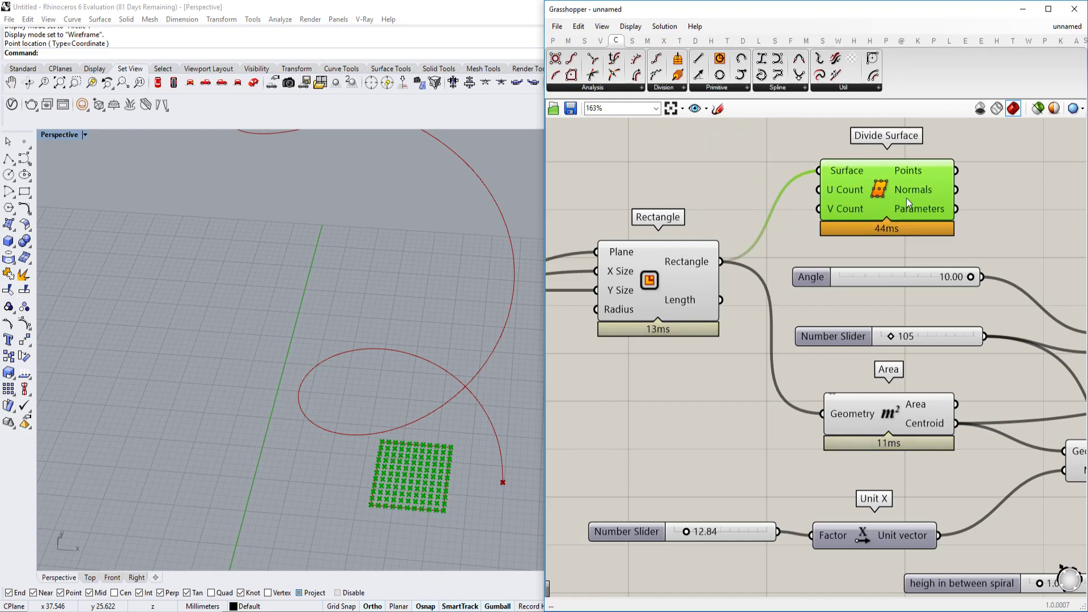
# Move the Divide Surface component farther from the Rectangle component, leaving room before its inputs.
pyautogui.moveTo(907, 199); pyautogui.dragTo(862, 212, button='right')
pyautogui.moveTo(450, 476); pyautogui.dragTo(407, 426, button='right')
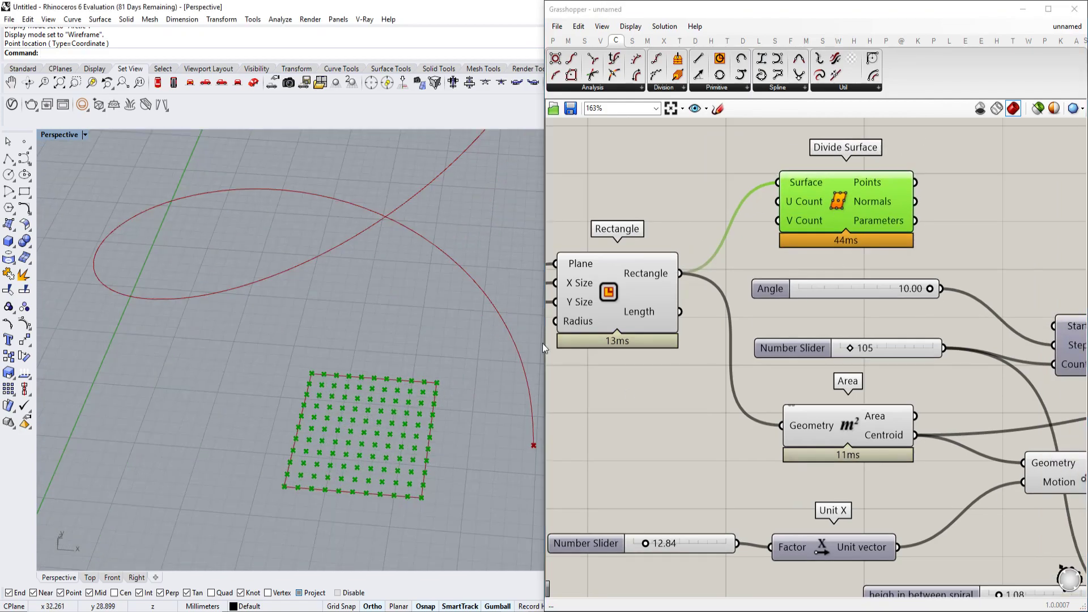
pyautogui.moveTo(852, 165); pyautogui.dragTo(847, 227, button='right')
pyautogui.moveTo(868, 251); pyautogui.dragTo(1010, 226)
pyautogui.scroll(-2, 957, 230)
pyautogui.moveTo(875, 229); pyautogui.dragTo(775, 243, button='right')
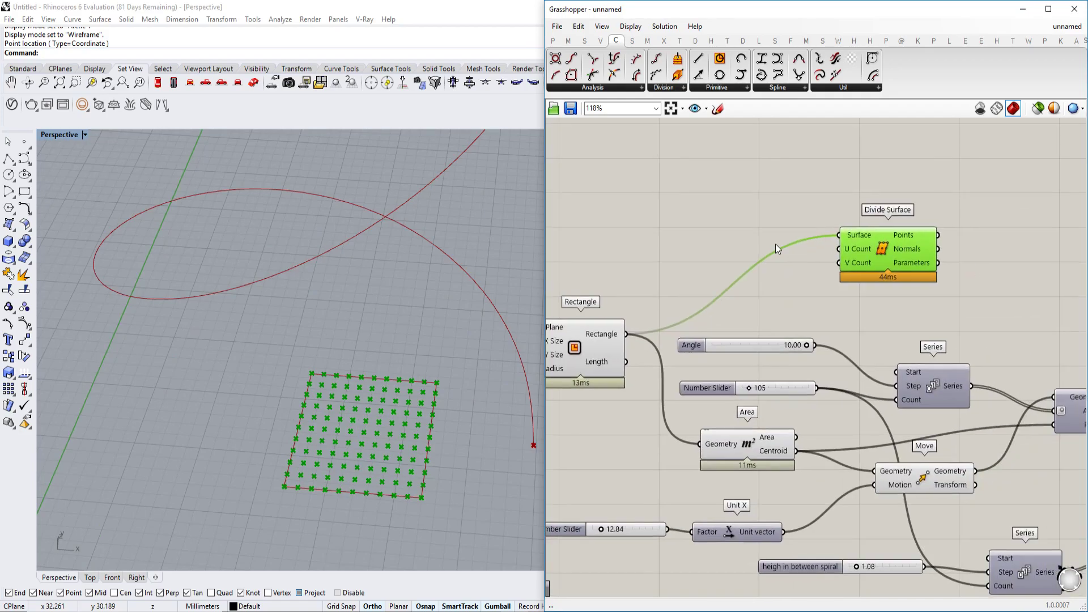
# Add a number slider with the value 11 beside the Divide Surface component's inputs.
pyautogui.moveTo(568, 328); pyautogui.dragTo(665, 333, button='right')
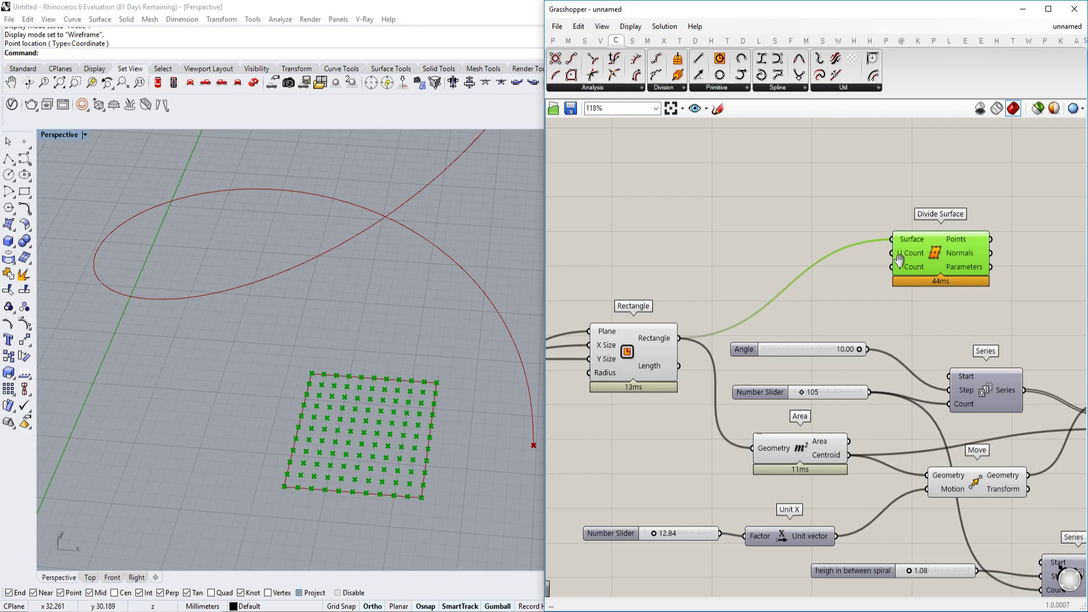
pyautogui.moveTo(902, 260); pyautogui.dragTo(857, 275, button='right')
pyautogui.doubleClick(740, 239)
pyautogui.write('11')
pyautogui.press('Return')
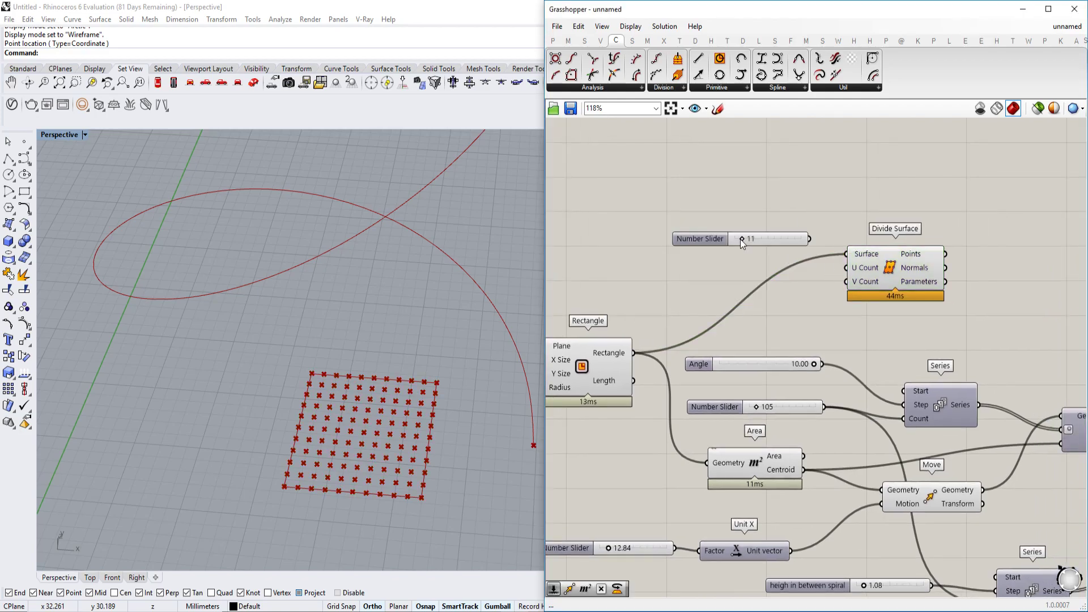
# Connect the slider with the value 11 to the U Count and V Count inputs of Divide Surface.
pyautogui.moveTo(750, 249); pyautogui.dragTo(781, 251)
pyautogui.scroll(3, 743, 257)
pyautogui.moveTo(696, 257); pyautogui.dragTo(696, 257)
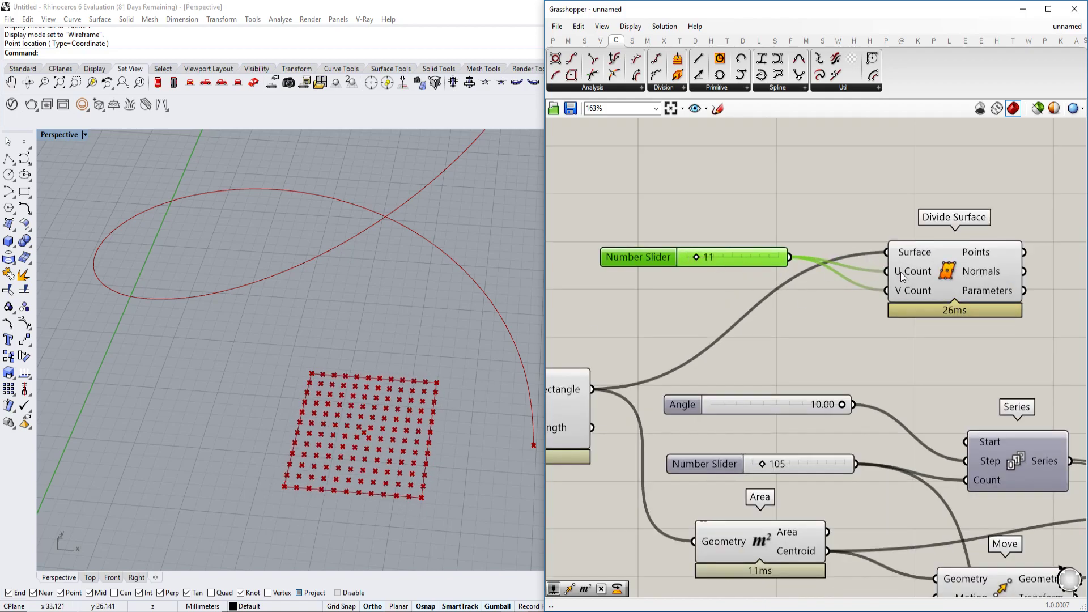
# Add a second Rectangle component after Divide Surface and connect the Points output to its Plane input.
pyautogui.moveTo(1046, 266); pyautogui.dragTo(727, 263, button='right')
pyautogui.doubleClick(726, 263)
pyautogui.write('rec')
pyautogui.click(774, 234)
pyautogui.moveTo(785, 258); pyautogui.dragTo(860, 256)
pyautogui.moveTo(706, 249); pyautogui.dragTo(794, 230)
pyautogui.moveTo(803, 284); pyautogui.dragTo(852, 259, button='right')
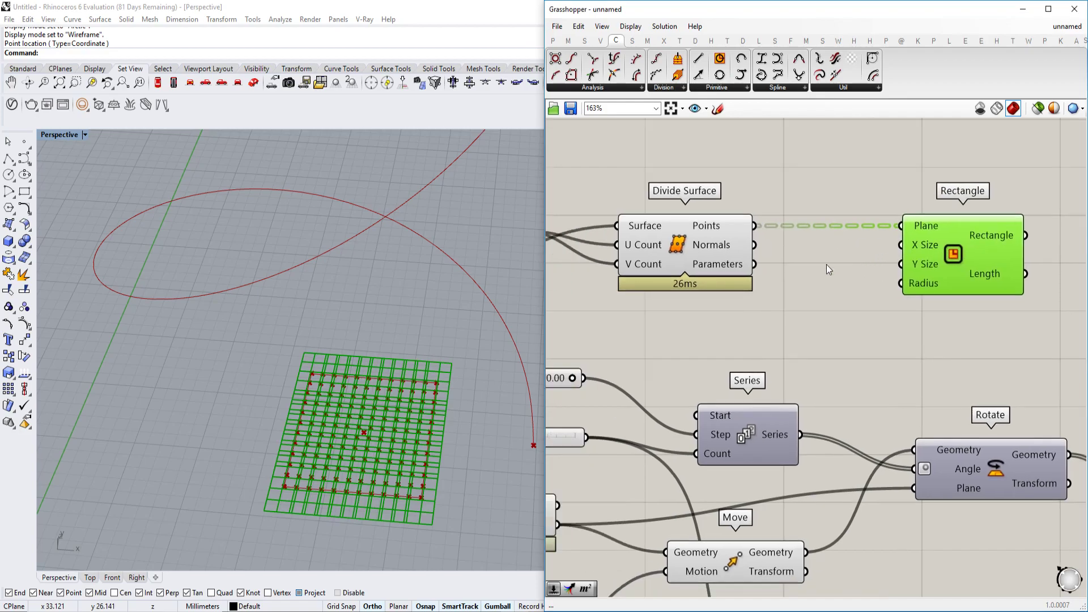
# Examine the new Rectangle's size inputs and trace back to the sliders feeding Divide Surface and the base Rectangle.
pyautogui.scroll(-1, 852, 260)
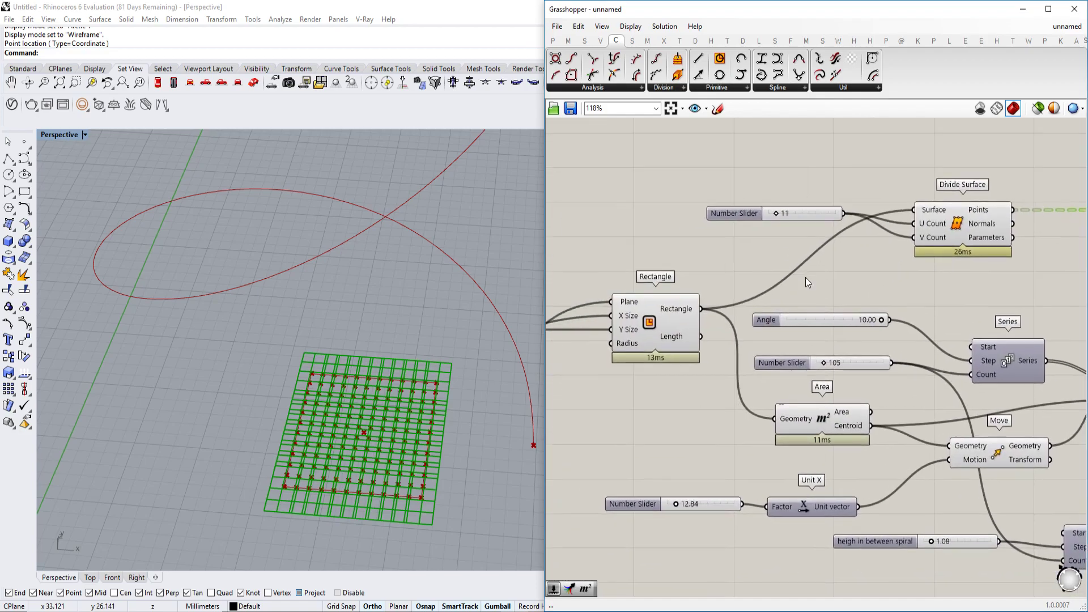
pyautogui.scroll(-2, 774, 307)
pyautogui.moveTo(916, 292); pyautogui.dragTo(852, 290, button='right')
pyautogui.scroll(2, 907, 326)
pyautogui.moveTo(907, 326); pyautogui.dragTo(823, 284, button='right')
pyautogui.moveTo(924, 294); pyautogui.dragTo(825, 263, button='right')
pyautogui.scroll(2, 978, 289)
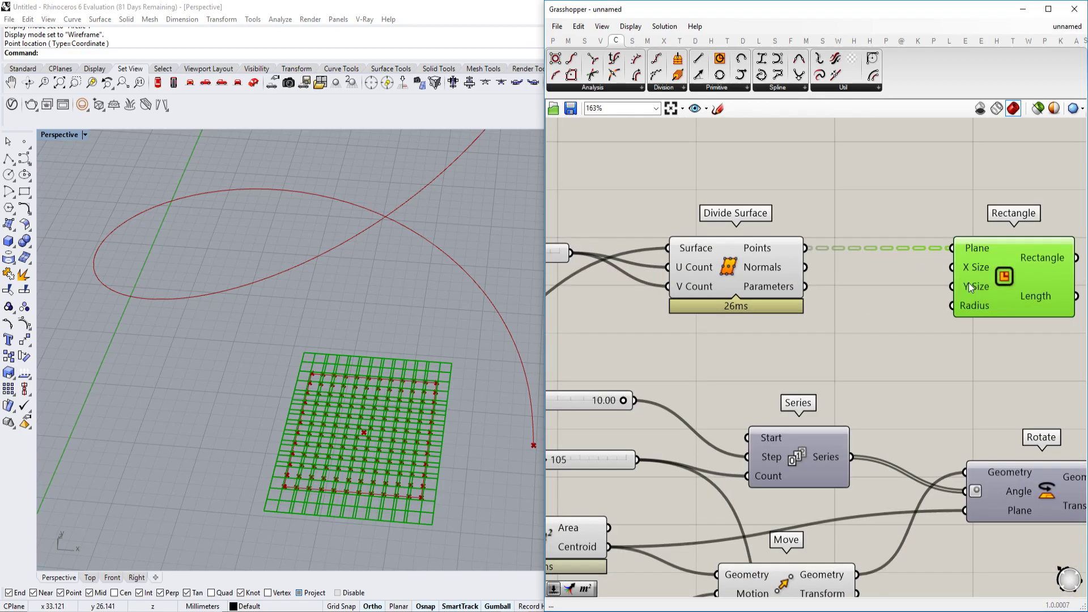
pyautogui.scroll(-2, 855, 276)
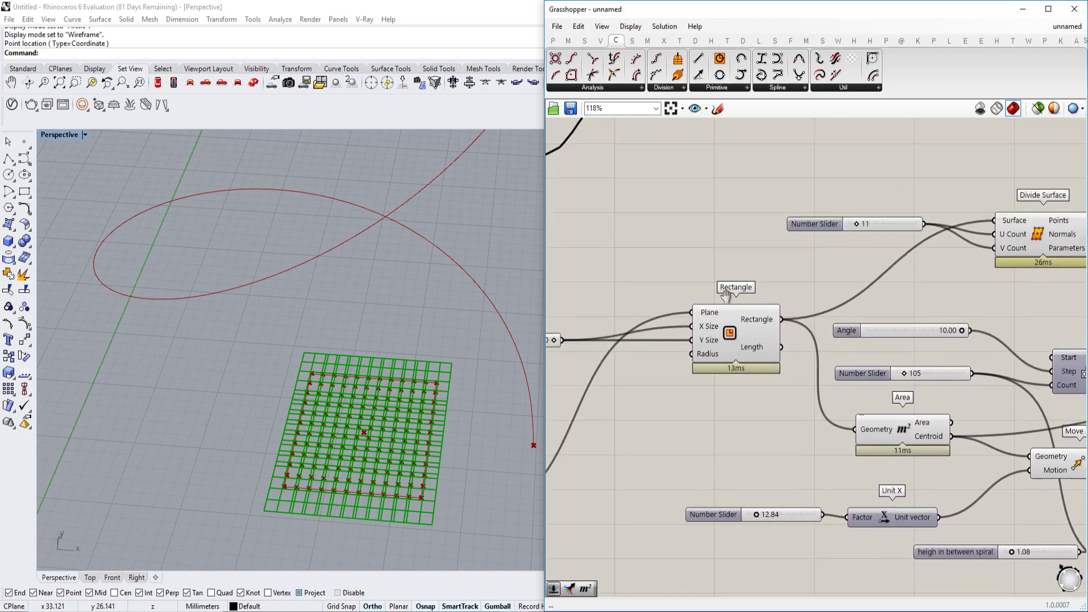
pyautogui.moveTo(726, 296); pyautogui.dragTo(835, 288, button='right')
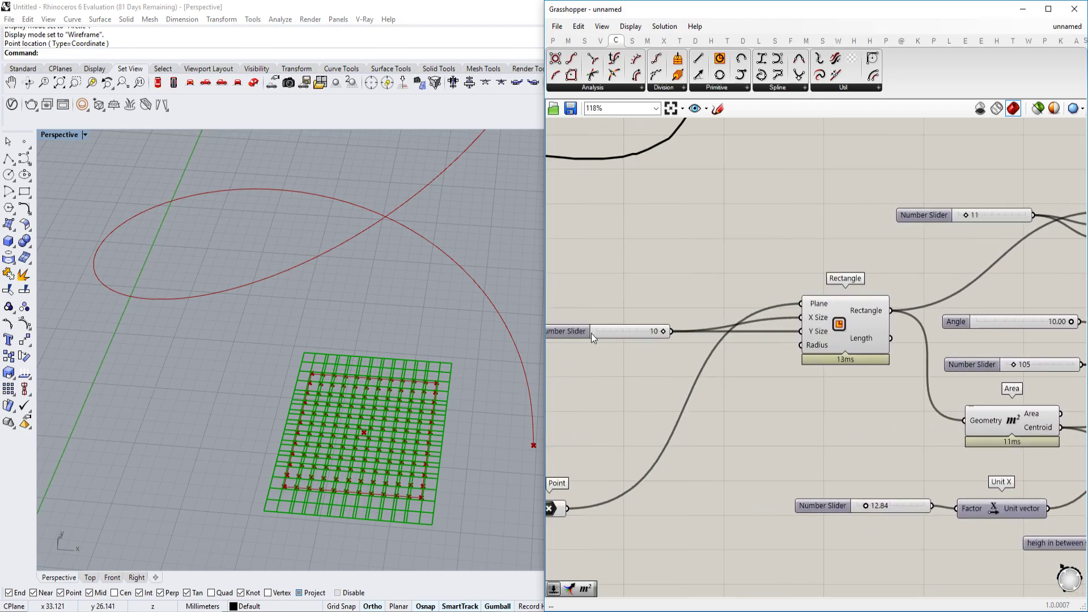
pyautogui.moveTo(596, 332); pyautogui.dragTo(747, 326, button='right')
# Rename the number slider feeding Divide Surface's U and V counts as Division.
pyautogui.moveTo(881, 298); pyautogui.dragTo(629, 326, button='right')
pyautogui.moveTo(921, 264); pyautogui.dragTo(739, 300, button='right')
pyautogui.doubleClick(724, 253)
pyautogui.click(751, 161)
pyautogui.hotkey('ctrl', 'a')
pyautogui.write('Division')
pyautogui.click(731, 366)
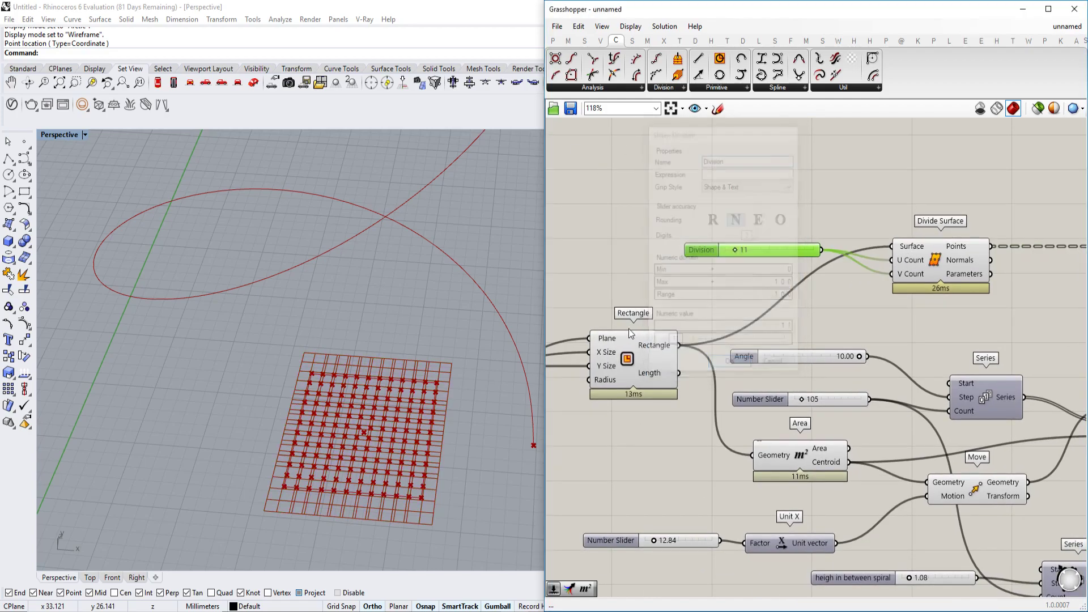
# Rename the slider feeding the base Rectangle's X and Y sizes as XYSize Base and shift it higher on the canvas.
pyautogui.doubleClick(620, 332)
pyautogui.click(651, 240)
pyautogui.hotkey('ctrl', 'a')
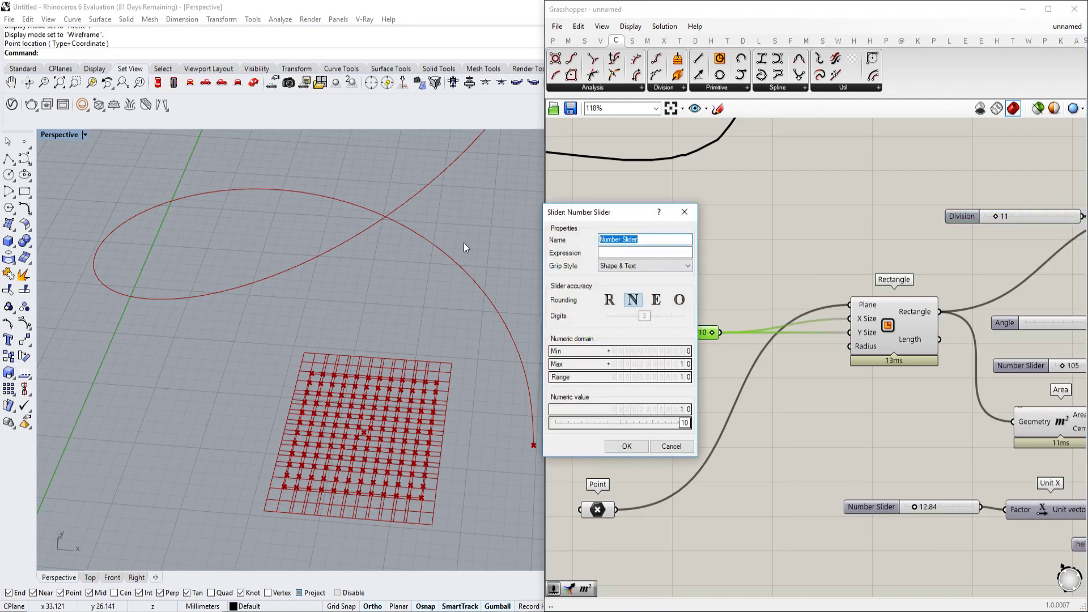
pyautogui.write('XY')
pyautogui.write('Siz')
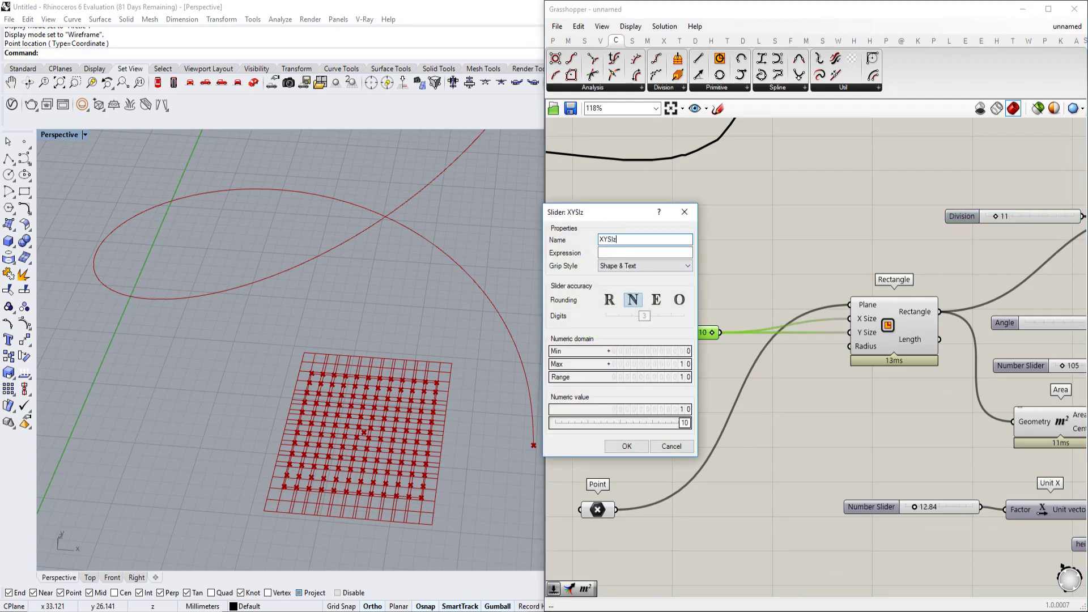
pyautogui.write('e Base')
pyautogui.click(630, 447)
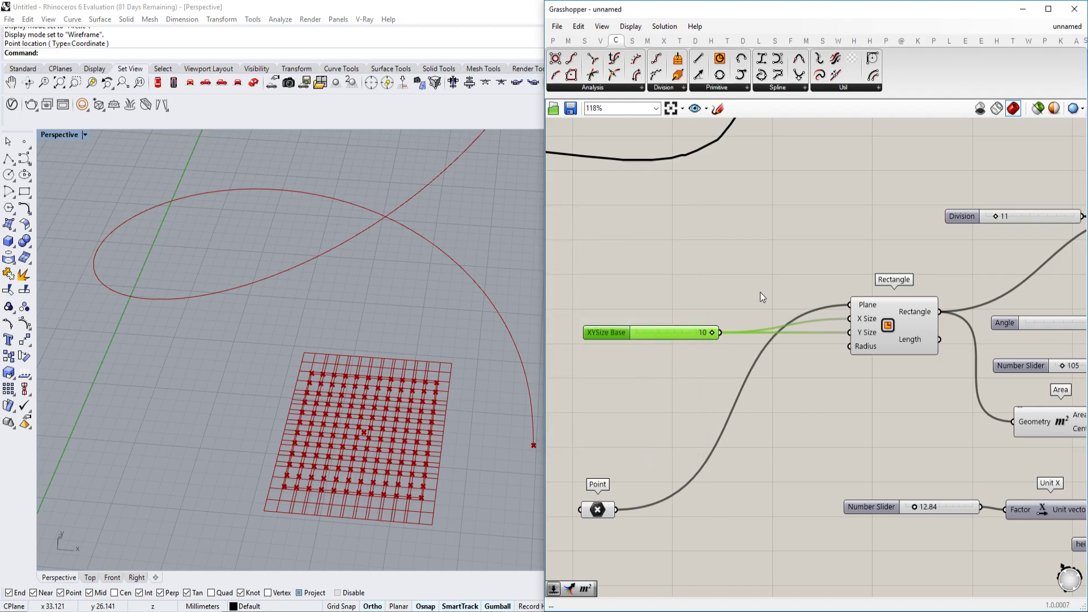
pyautogui.moveTo(754, 298); pyautogui.dragTo(720, 303, button='right')
pyautogui.moveTo(657, 334); pyautogui.dragTo(645, 256)
# Add a Division component above the Divide Surface component.
pyautogui.scroll(-2, 987, 224)
pyautogui.moveTo(988, 224); pyautogui.dragTo(857, 257, button='right')
pyautogui.scroll(-1, 857, 257)
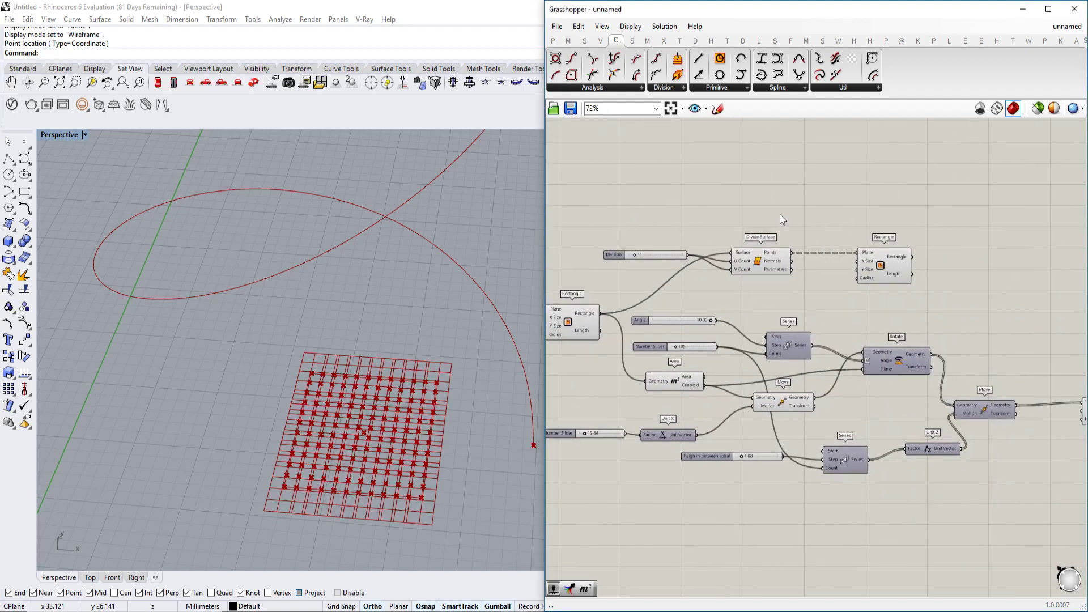
pyautogui.doubleClick(779, 214)
pyautogui.write('divs')
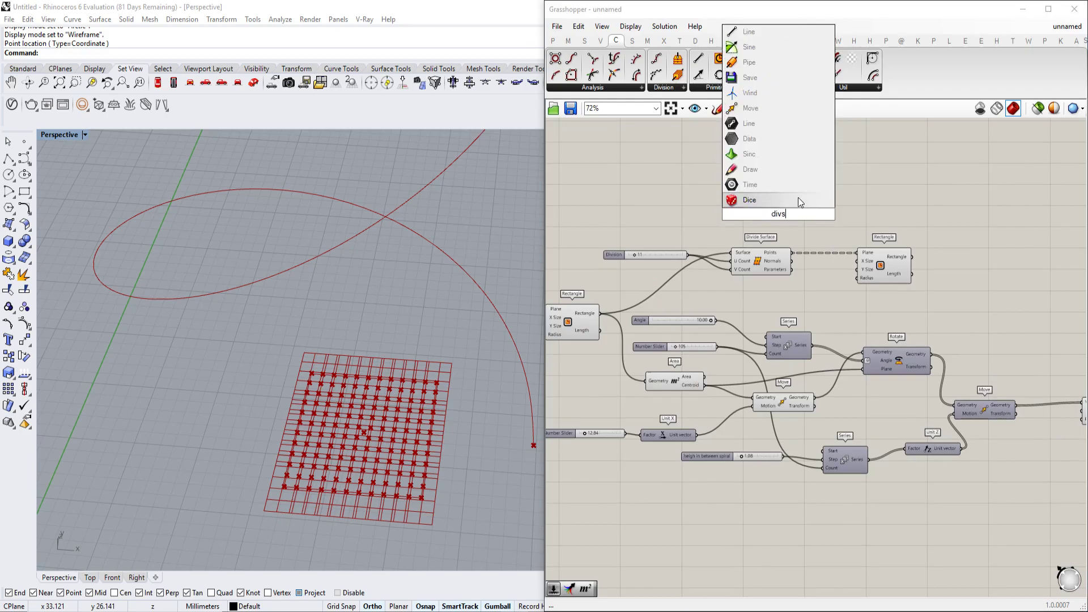
pyautogui.press('BackSpace')
pyautogui.write('is')
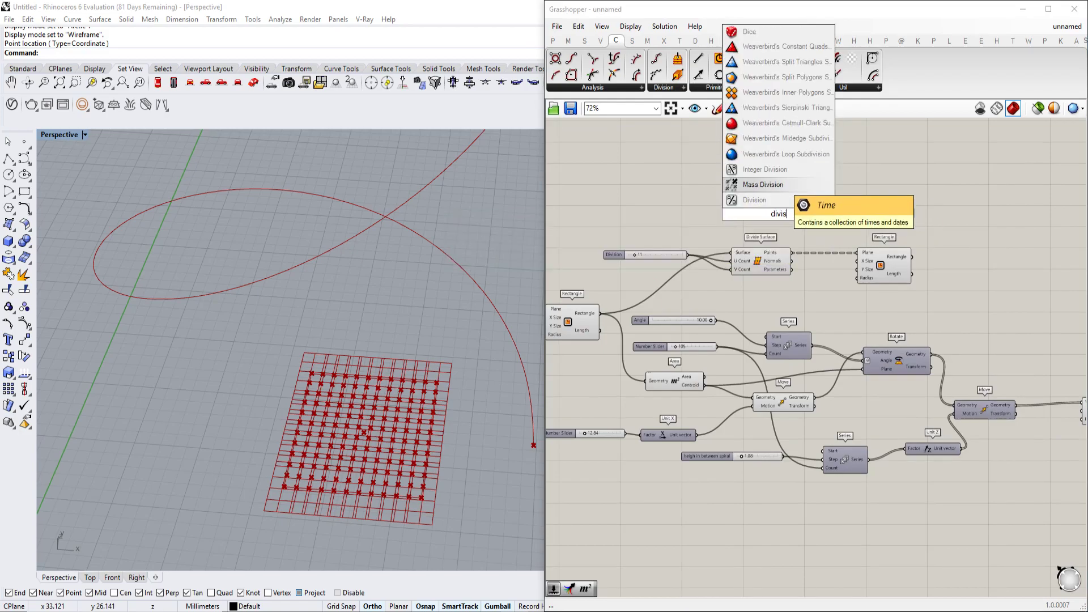
pyautogui.click(770, 200)
# Connect the XYSize Base slider to the Division component's A input and the Division slider to its B input.
pyautogui.scroll(7, 423, 506)
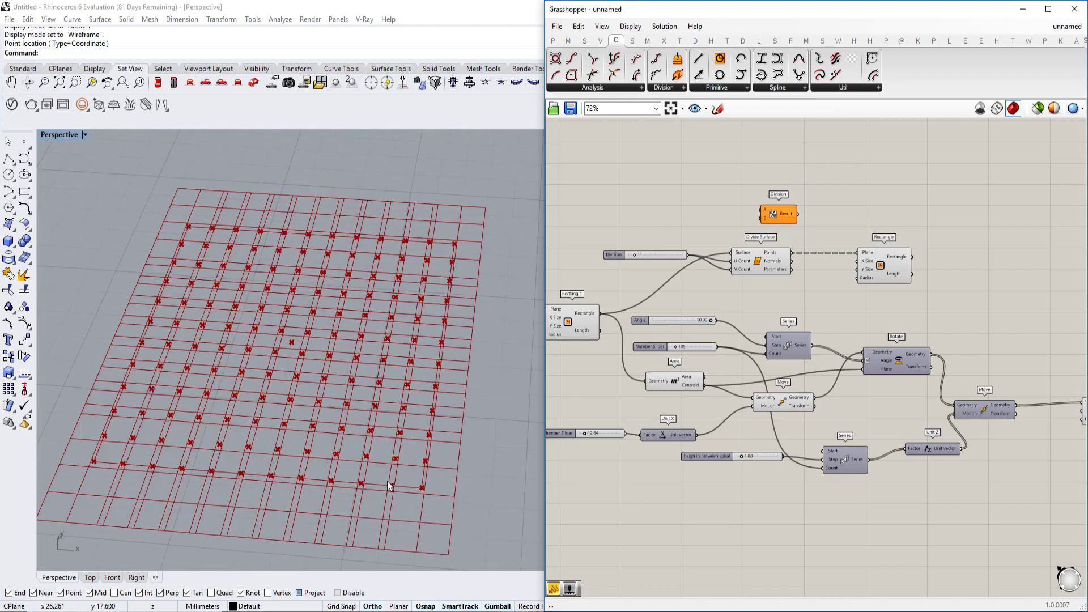
pyautogui.moveTo(887, 182); pyautogui.dragTo(1037, 210, button='right')
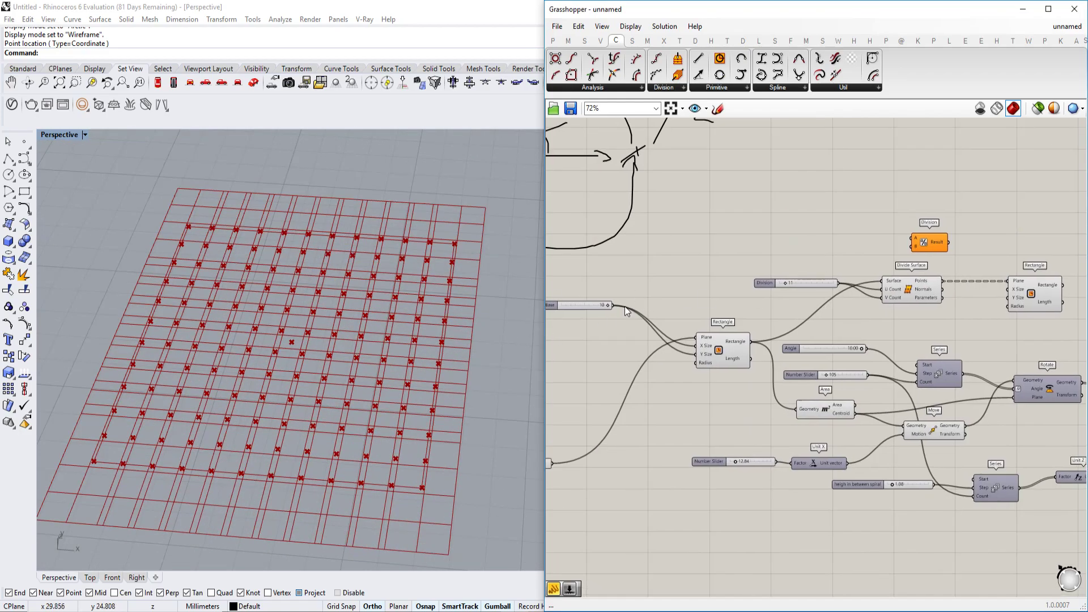
pyautogui.moveTo(612, 305); pyautogui.dragTo(837, 283)
pyautogui.scroll(3, 856, 260)
pyautogui.scroll(1, 876, 239)
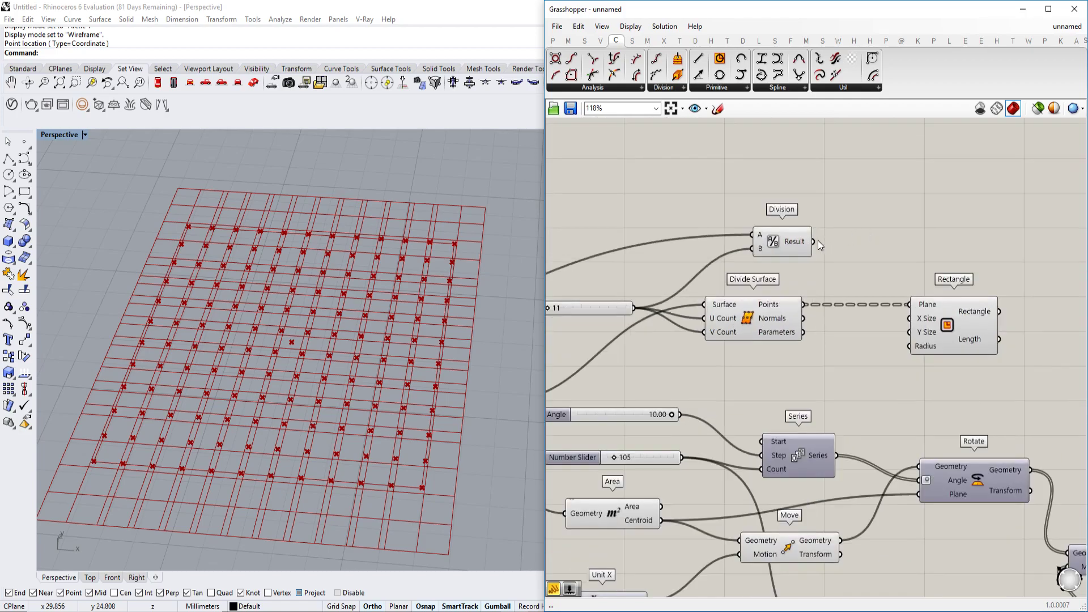
# Connect the Division result to the second Rectangle's X Size and Y Size, and check the cell grid in the Rhino viewport.
pyautogui.moveTo(892, 317); pyautogui.dragTo(814, 240)
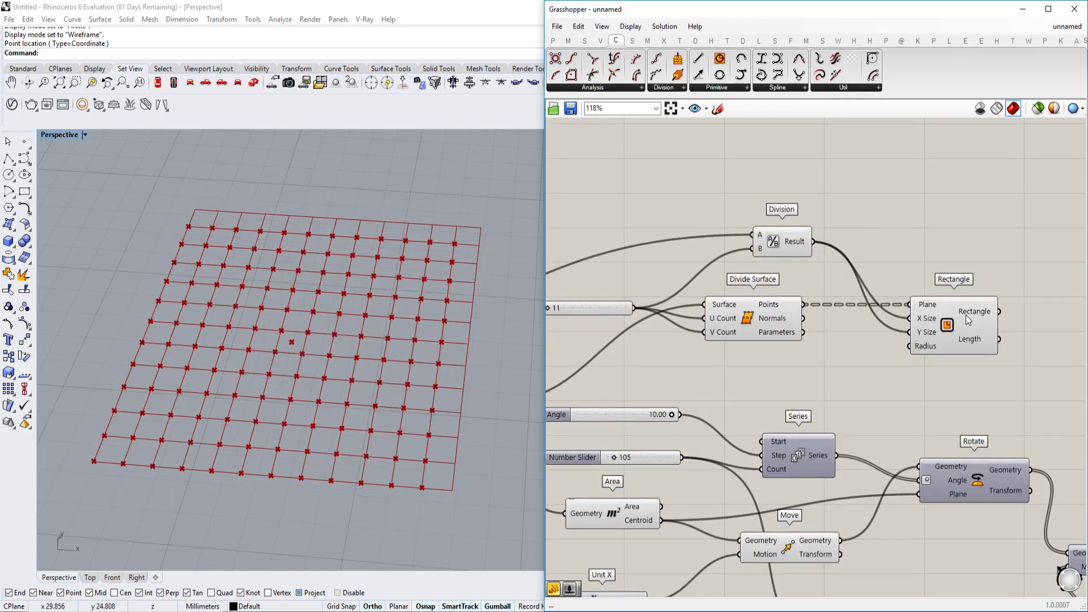
pyautogui.click(967, 320)
pyautogui.scroll(-4, 340, 363)
pyautogui.moveTo(322, 366); pyautogui.dragTo(387, 432, button='right')
pyautogui.scroll(6, 420, 399)
pyautogui.scroll(-5, 416, 339)
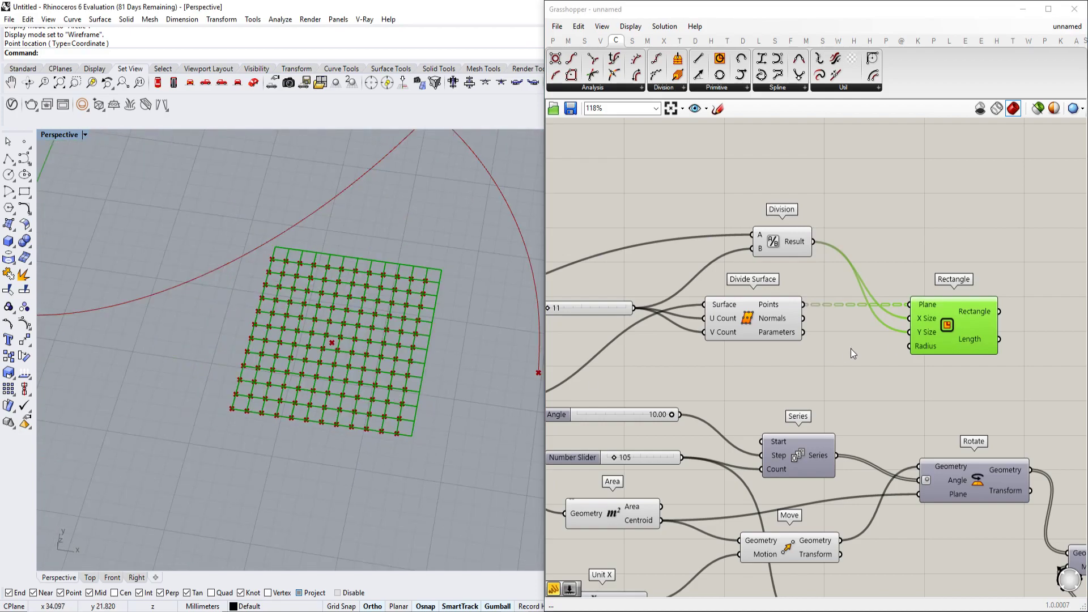
# Hide the viewport preview of the Division and Divide Surface components.
pyautogui.scroll(-3, 963, 332)
pyautogui.moveTo(899, 206); pyautogui.dragTo(664, 369)
pyautogui.middleClick(664, 369)
pyautogui.click(692, 335)
pyautogui.middleClick(647, 376)
pyautogui.click(685, 339)
# Hide the viewport preview of the Area component and the first Move component beside the angle Series.
pyautogui.moveTo(833, 344); pyautogui.dragTo(694, 365, button='right')
pyautogui.click(822, 363)
pyautogui.moveTo(798, 396); pyautogui.dragTo(820, 342, button='right')
pyautogui.moveTo(808, 438); pyautogui.dragTo(652, 374)
pyautogui.middleClick(648, 395)
pyautogui.click(685, 357)
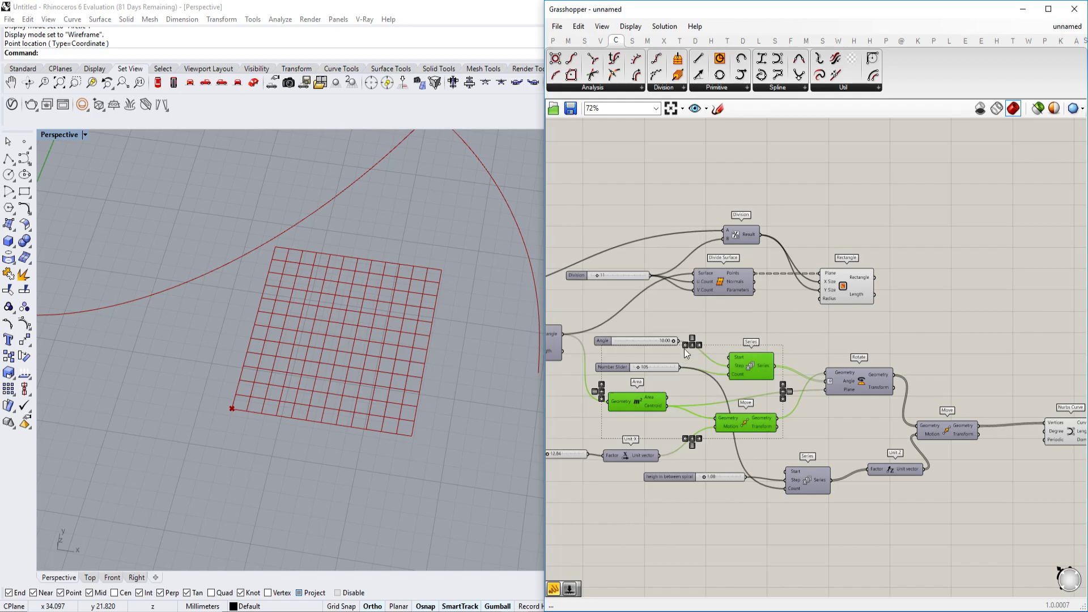
pyautogui.click(813, 311)
# Move the second Rectangle component farther from Divide Surface and slightly higher.
pyautogui.scroll(2, 813, 312)
pyautogui.moveTo(813, 311); pyautogui.dragTo(750, 336, button='right')
pyautogui.moveTo(797, 300); pyautogui.dragTo(837, 268)
# Add a Box Rectangle component and connect the second Rectangle's output to its Rectangle input.
pyautogui.moveTo(928, 281); pyautogui.dragTo(852, 306, button='right')
pyautogui.scroll(1, 852, 306)
pyautogui.doubleClick(852, 306)
pyautogui.write('box')
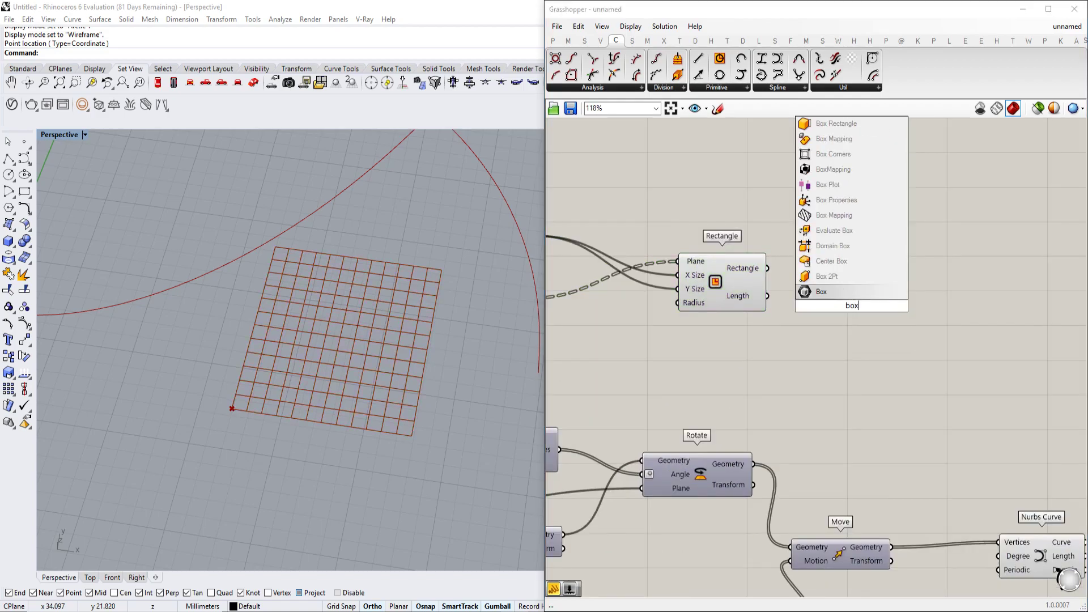
pyautogui.write(' rec')
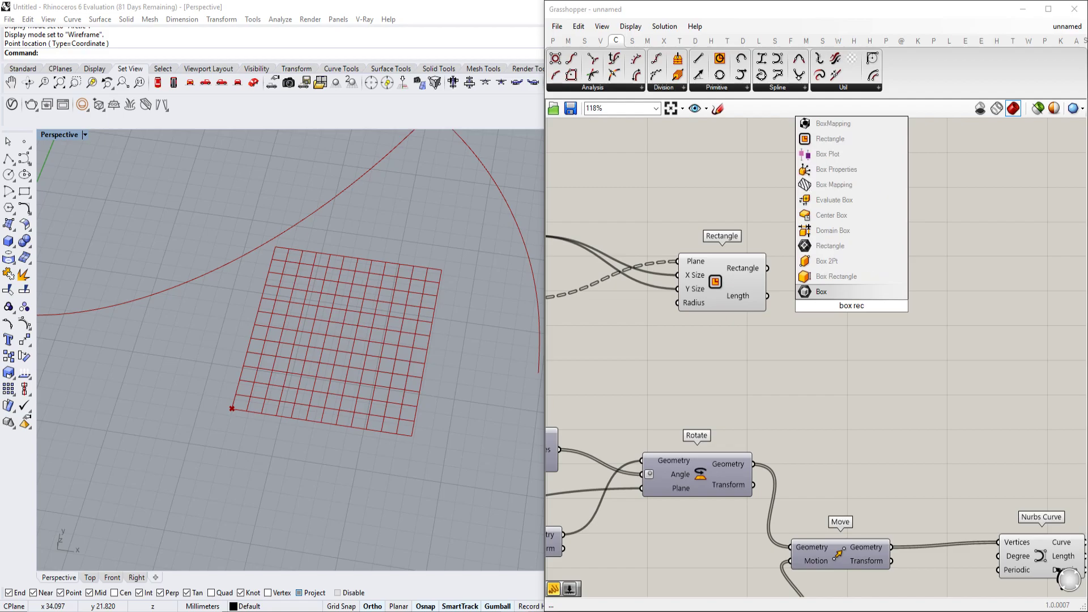
pyautogui.click(848, 279)
pyautogui.moveTo(769, 268); pyautogui.dragTo(978, 284)
# Connect the Division result to the Height input of the Box Rectangle component.
pyautogui.moveTo(227, 318); pyautogui.dragTo(295, 304, button='right')
pyautogui.scroll(-3, 984, 357)
pyautogui.moveTo(891, 309); pyautogui.dragTo(953, 323, button='right')
pyautogui.scroll(2, 833, 336)
pyautogui.moveTo(833, 336); pyautogui.dragTo(780, 349, button='right')
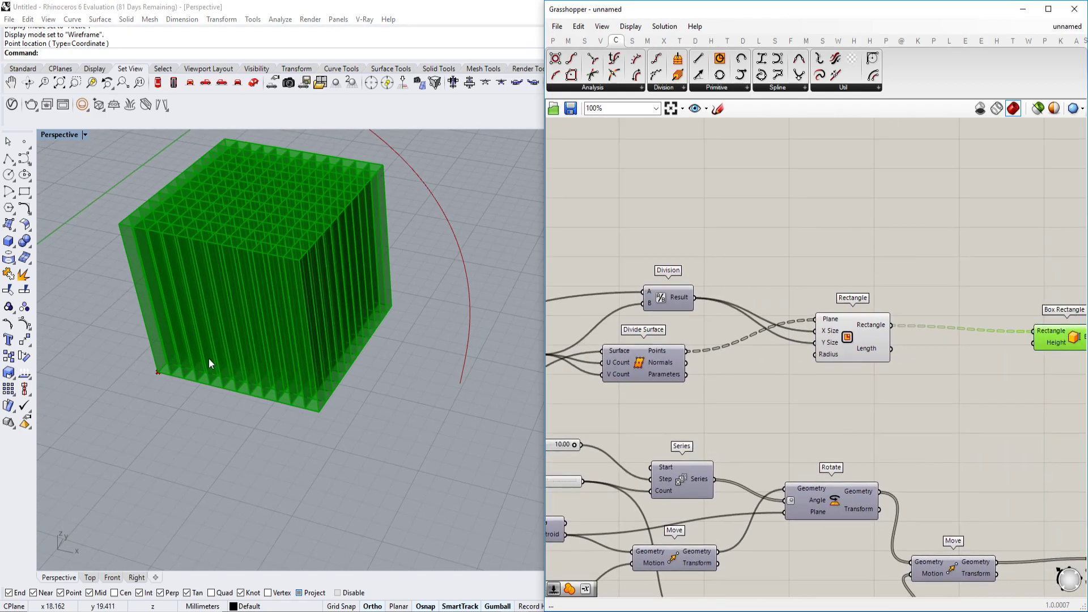
pyautogui.moveTo(695, 298); pyautogui.dragTo(1033, 343)
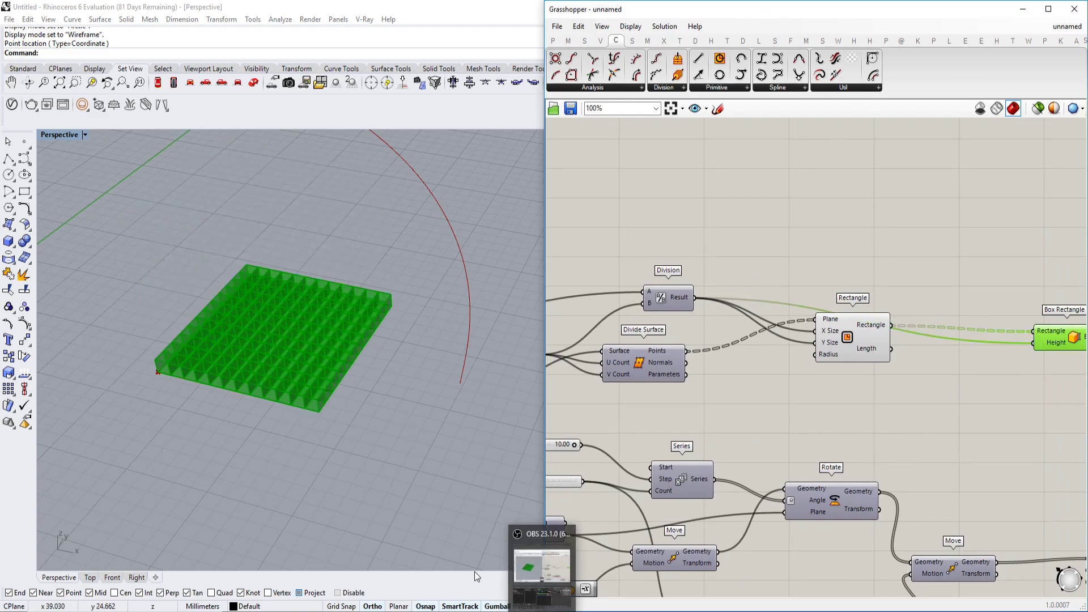
pyautogui.moveTo(918, 294); pyautogui.dragTo(612, 315, button='right')
pyautogui.scroll(1, 763, 349)
pyautogui.scroll(-3, 765, 352)
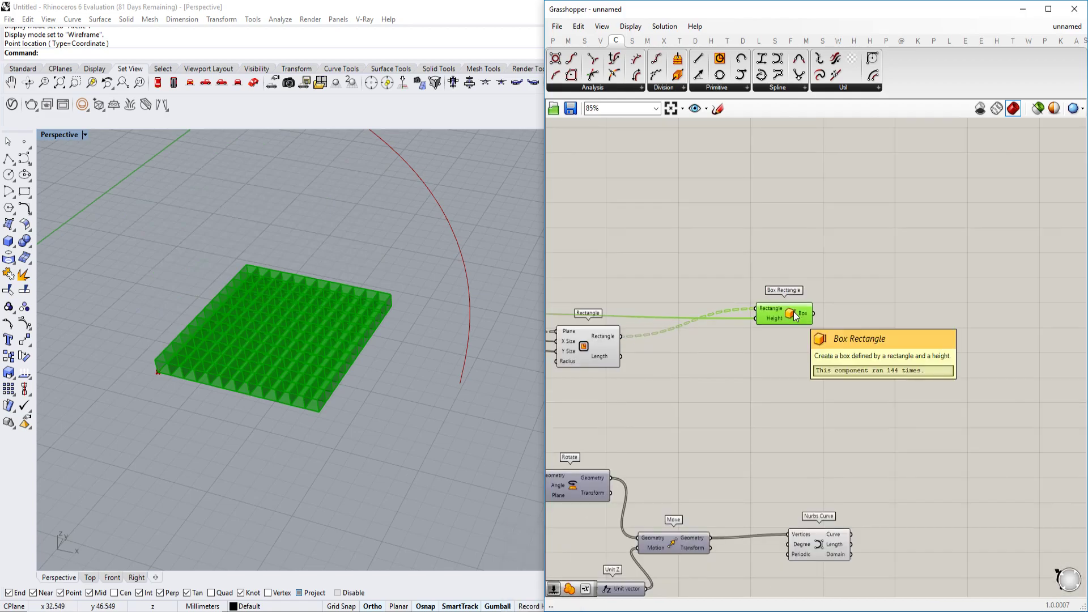
pyautogui.moveTo(796, 317); pyautogui.dragTo(786, 353, button='right')
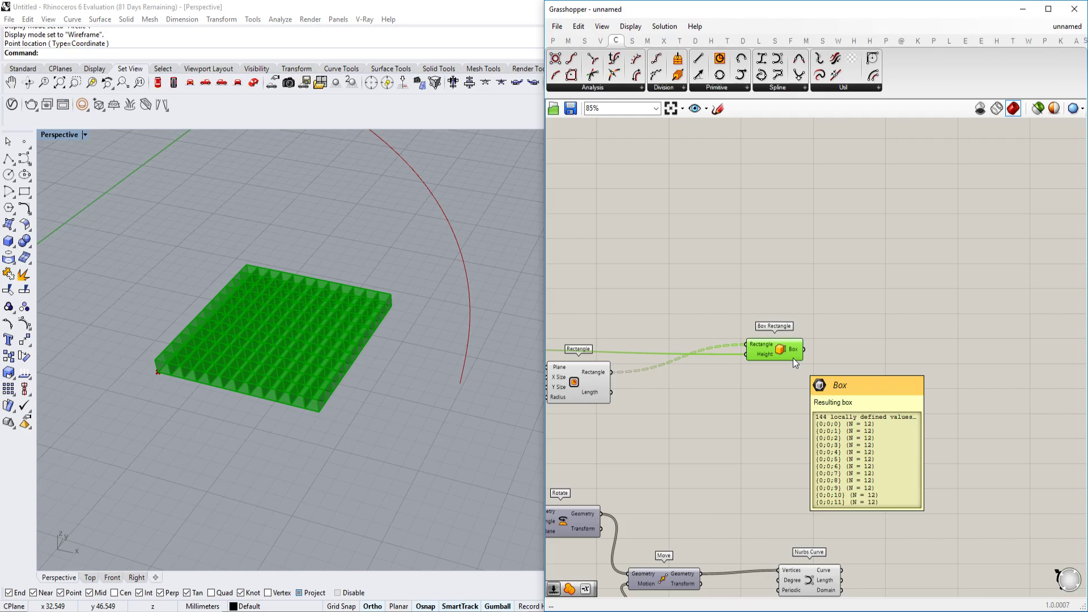
pyautogui.doubleClick(860, 354)
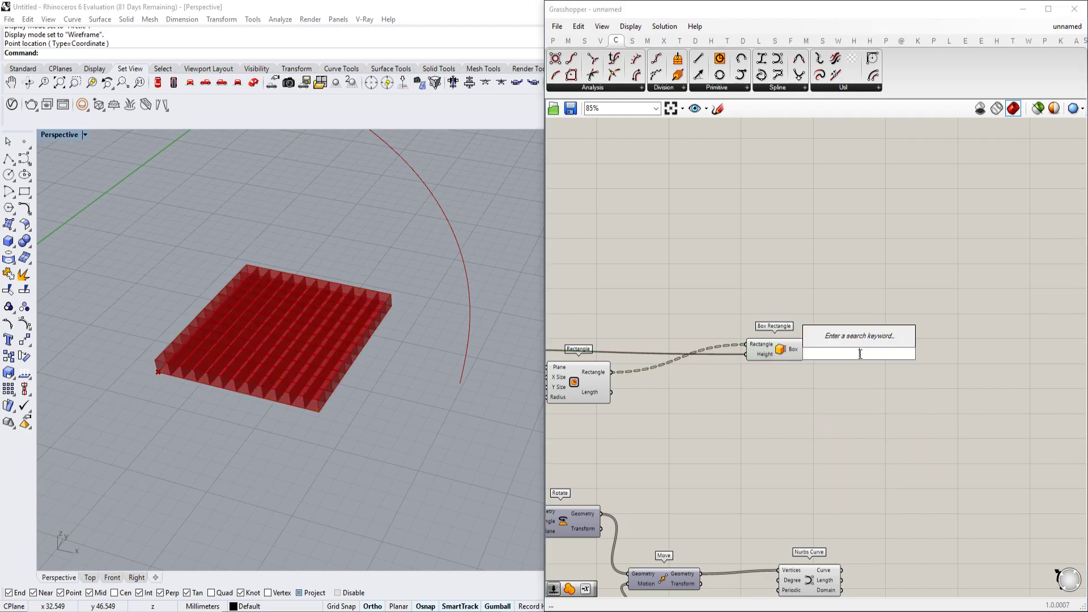
pyautogui.click(807, 371)
# Examine the whole definition and compare the box layer with the full spiral curve in the Rhino viewport.
pyautogui.scroll(-4, 809, 371)
pyautogui.moveTo(830, 366); pyautogui.dragTo(1009, 317, button='right')
pyautogui.scroll(-2, 907, 329)
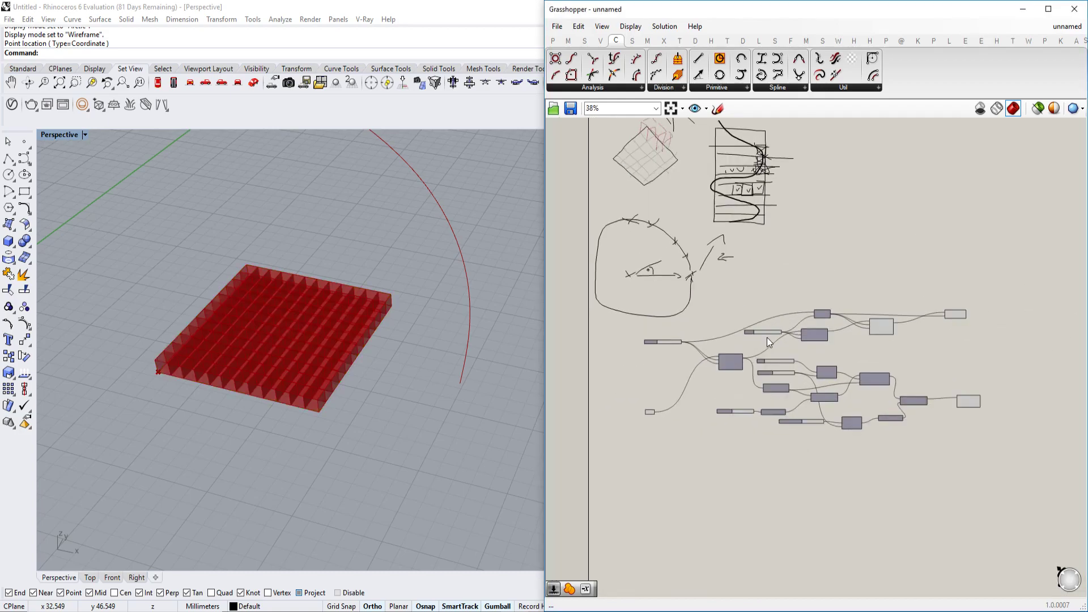
pyautogui.scroll(4, 771, 345)
pyautogui.moveTo(771, 344); pyautogui.dragTo(688, 358, button='right')
pyautogui.scroll(-8, 314, 342)
pyautogui.keyDown('shift'); pyautogui.moveTo(314, 343); pyautogui.dragTo(324, 403, button='right'); pyautogui.keyUp('shift')
pyautogui.scroll(-4, 325, 403)
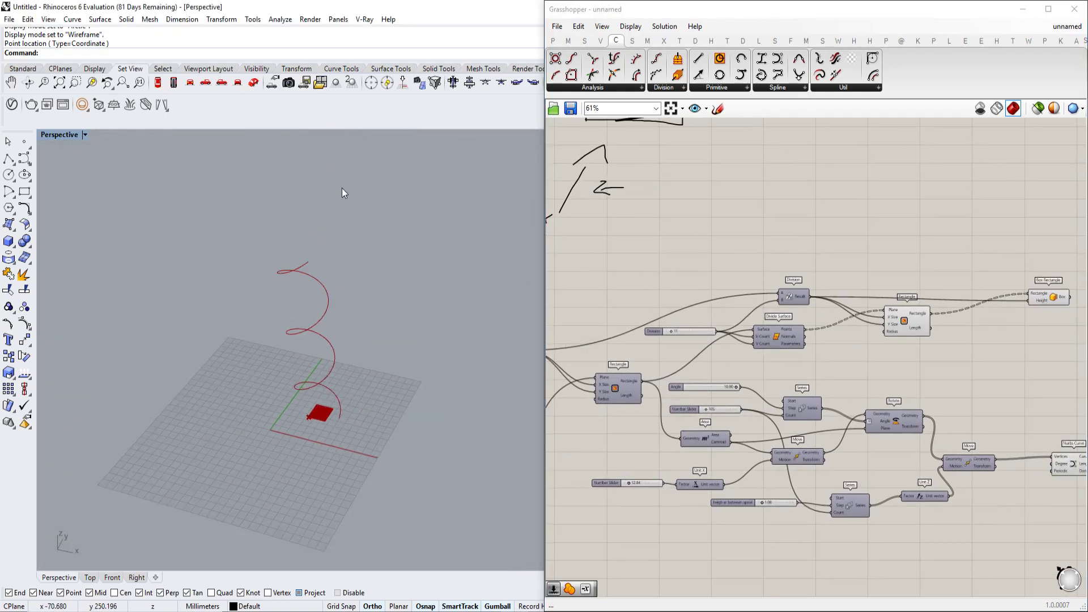
pyautogui.scroll(5, 301, 293)
pyautogui.moveTo(301, 293); pyautogui.dragTo(303, 259, button='right')
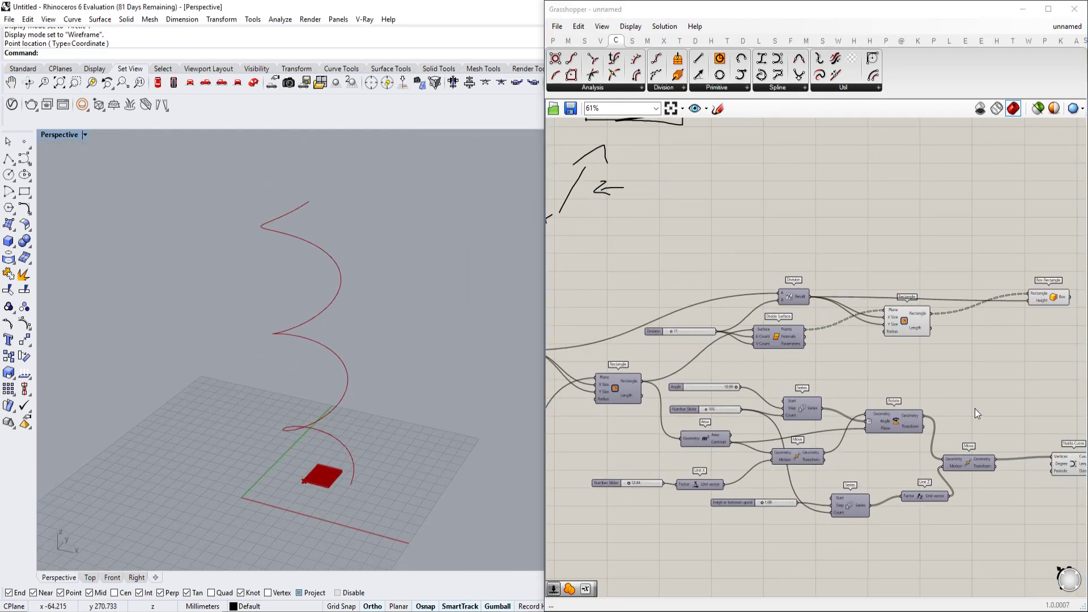
# Examine the spiral's component chain and the values output by the Series feeding Unit Z.
pyautogui.moveTo(815, 352); pyautogui.dragTo(690, 318, button='right')
pyautogui.scroll(5, 691, 322)
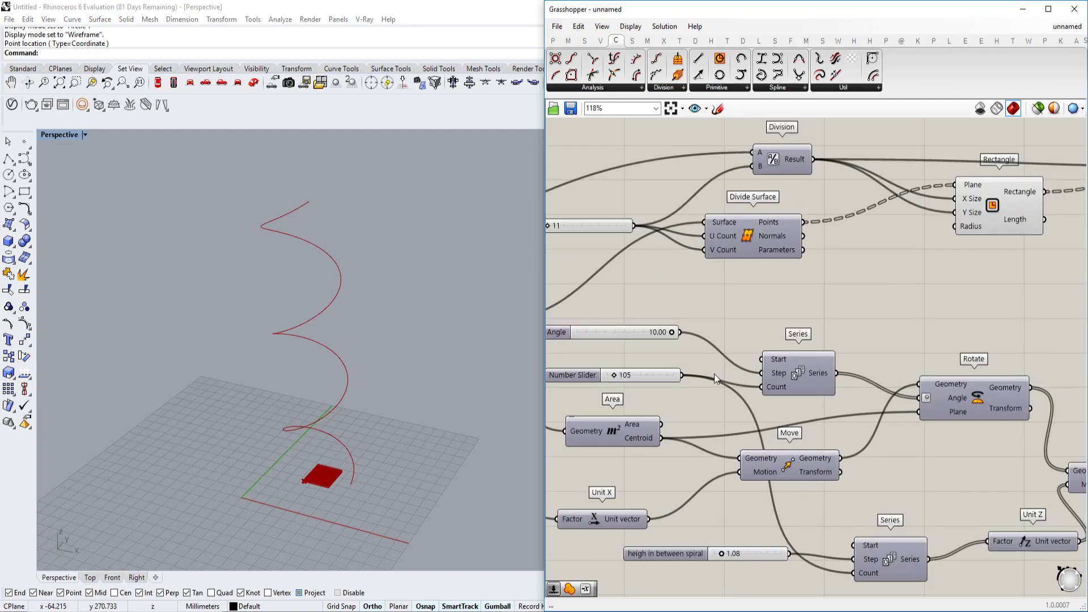
pyautogui.moveTo(876, 324); pyautogui.dragTo(861, 331, button='right')
pyautogui.moveTo(832, 376); pyautogui.dragTo(814, 360, button='right')
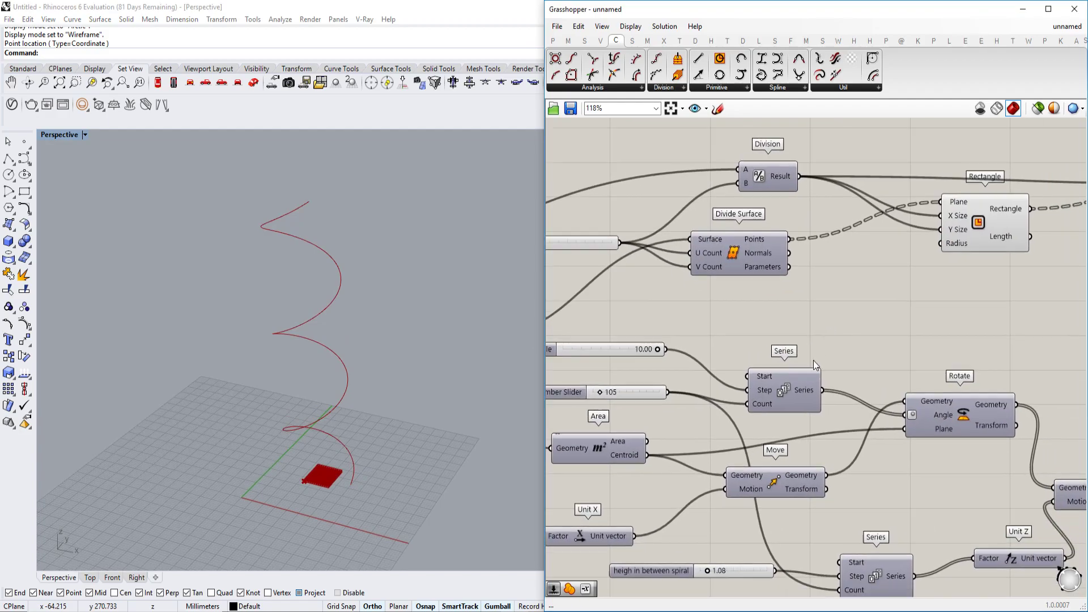
pyautogui.moveTo(840, 483); pyautogui.dragTo(787, 381, button='right')
pyautogui.moveTo(852, 404); pyautogui.dragTo(813, 385, button='right')
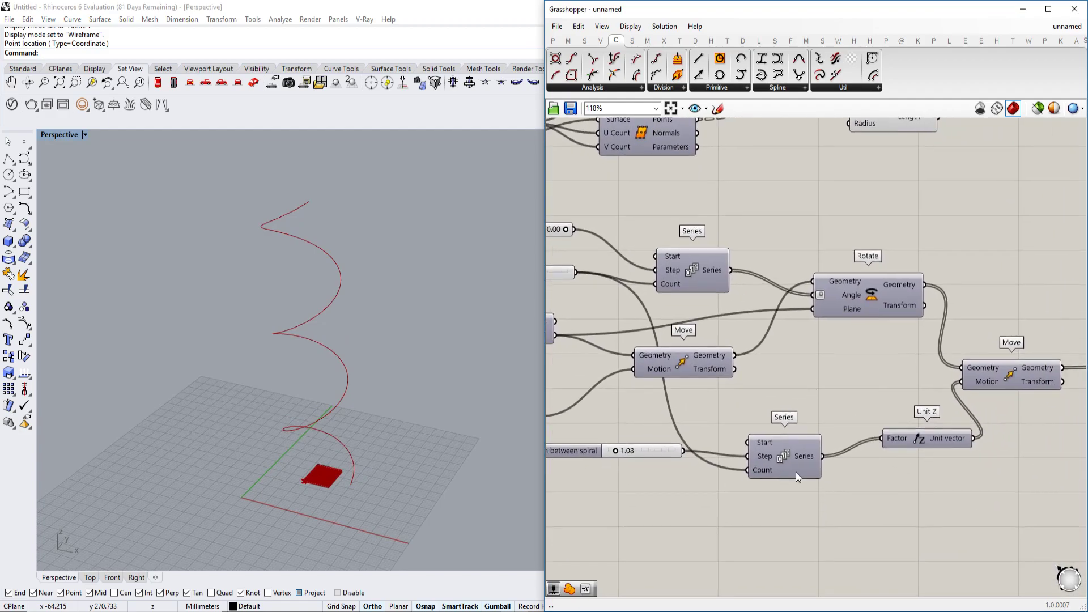
pyautogui.moveTo(808, 462)
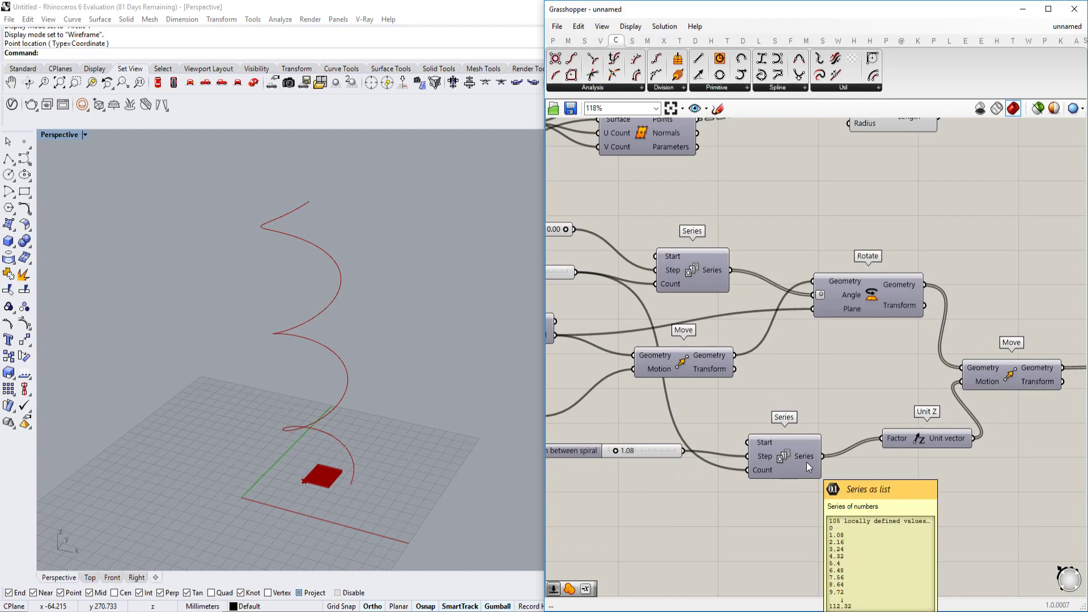
pyautogui.scroll(-1, 807, 461)
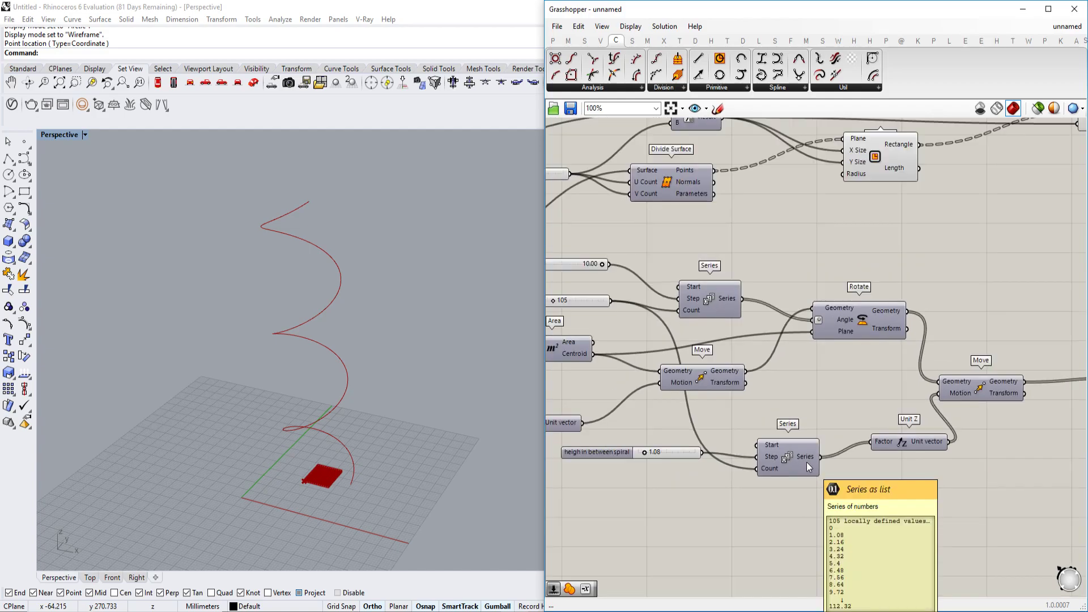
pyautogui.moveTo(778, 449)
pyautogui.moveTo(778, 449)
pyautogui.mouseDown(button='right')
pyautogui.moveTo(791, 437)
pyautogui.moveTo(770, 457)
pyautogui.moveTo(794, 441)
pyautogui.mouseUp(button='right')
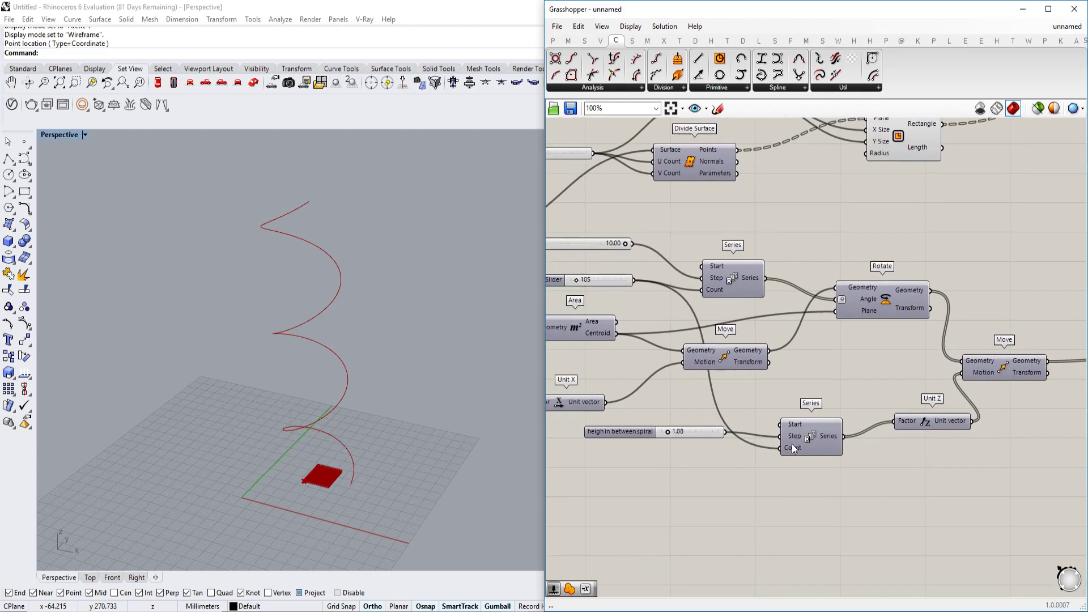
# Add a Multiplication component that multiplies the spiral's point count by the height between spiral points.
pyautogui.moveTo(792, 440)
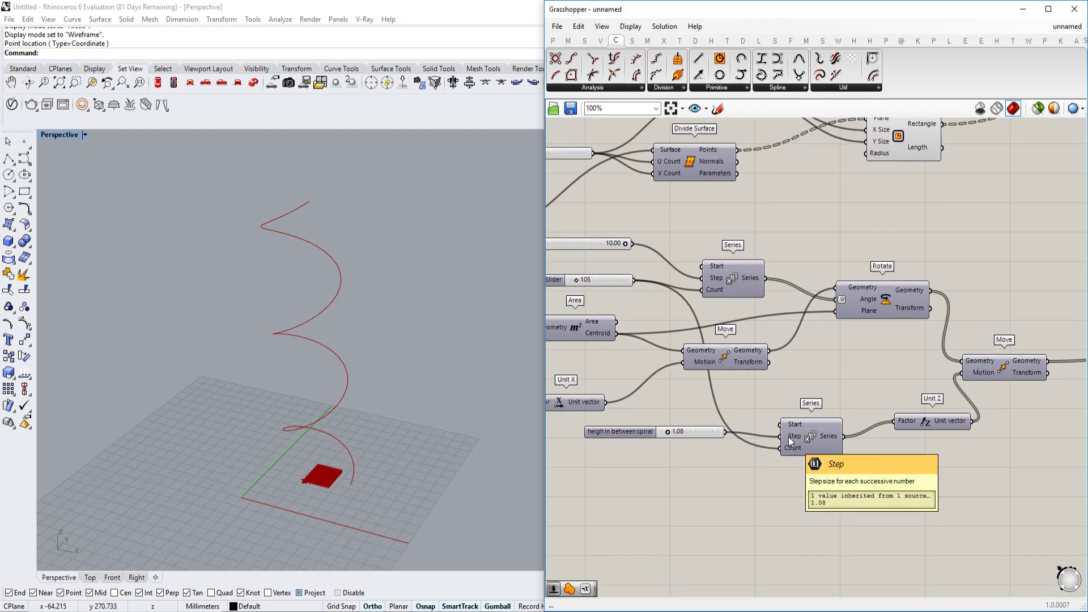
pyautogui.doubleClick(814, 479)
pyautogui.write('multi')
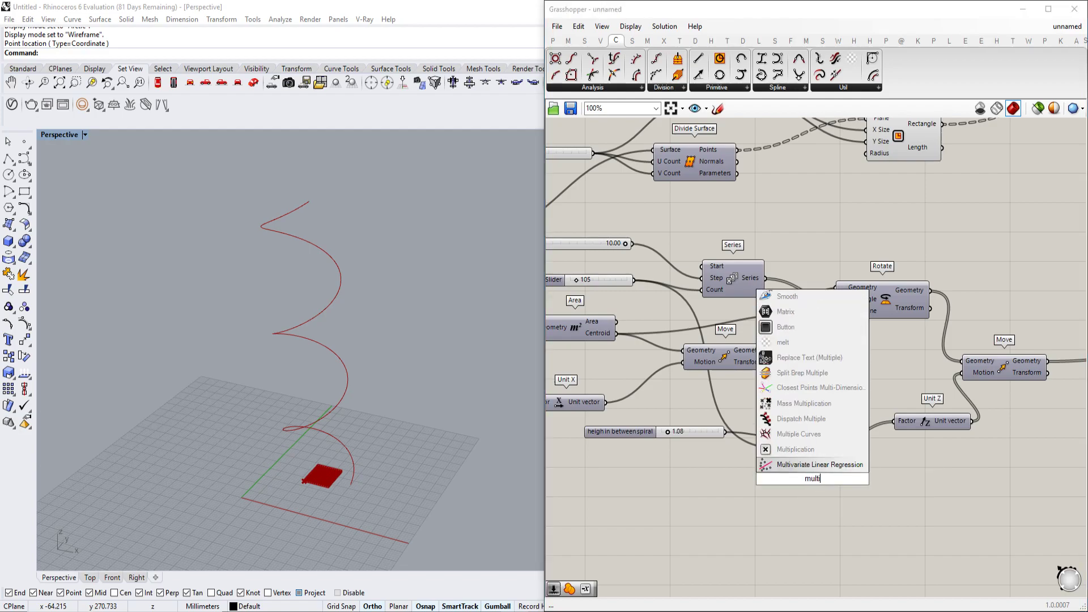
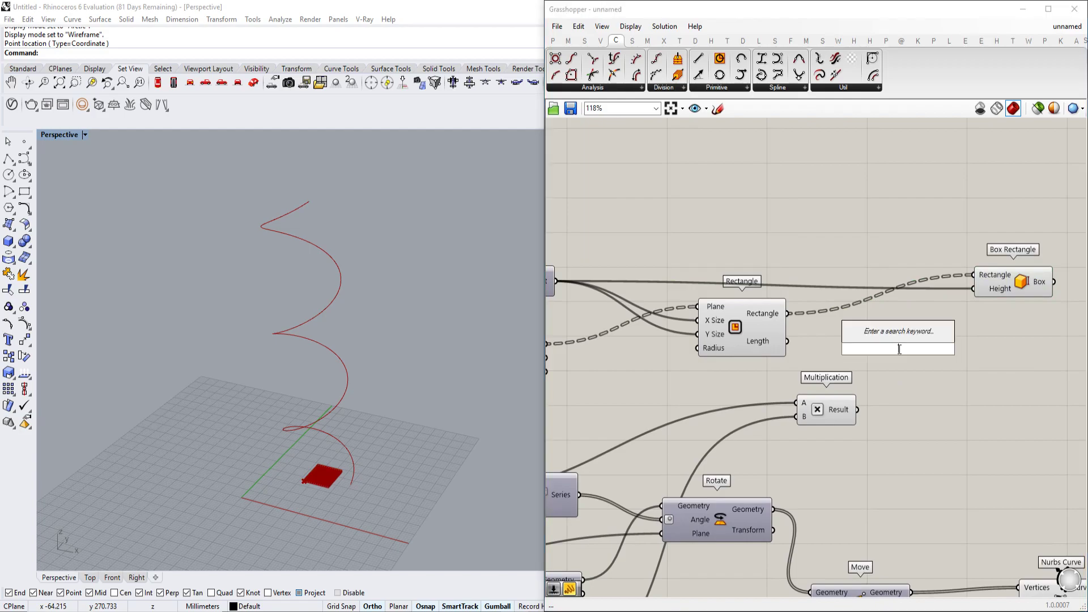
# Add a Division component with the Multiplication result as A and the existing Division result as B, and check its output value.
pyautogui.write('divs')
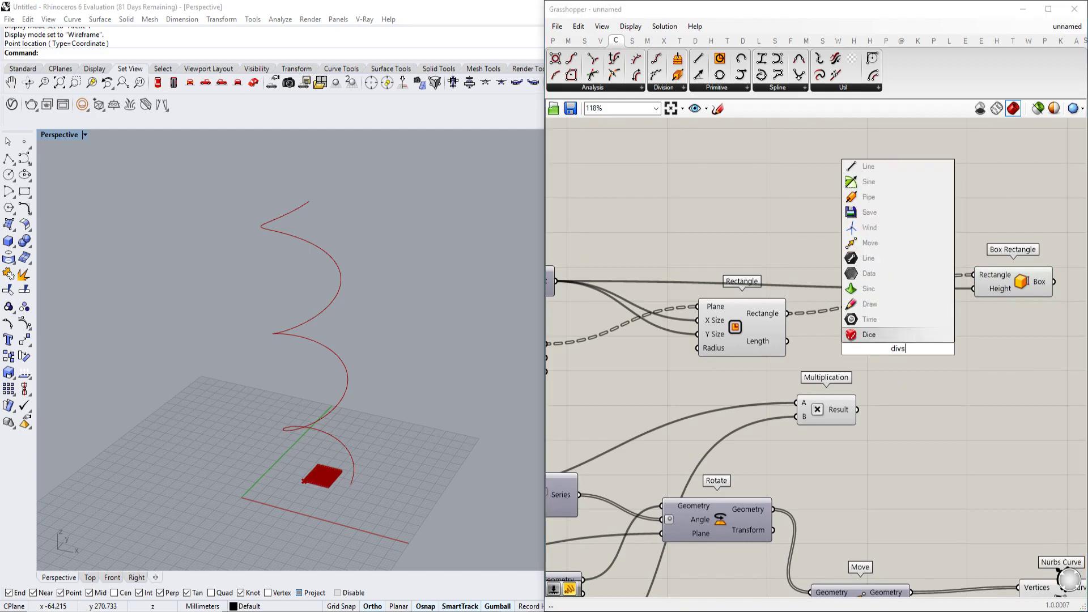
pyautogui.write('io')
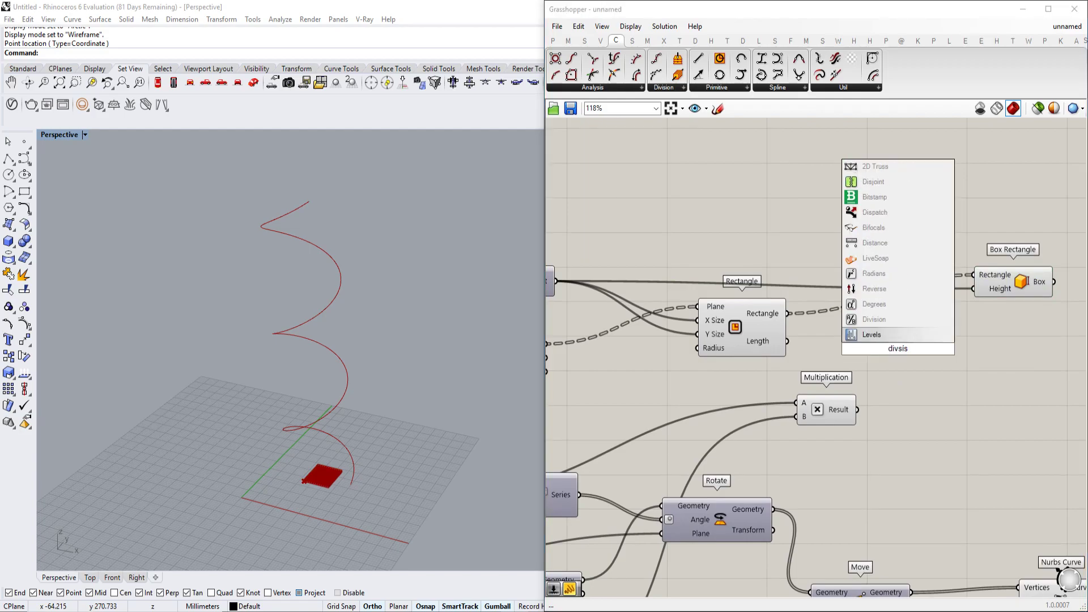
pyautogui.click(901, 320)
pyautogui.moveTo(838, 384); pyautogui.dragTo(909, 381, button='right')
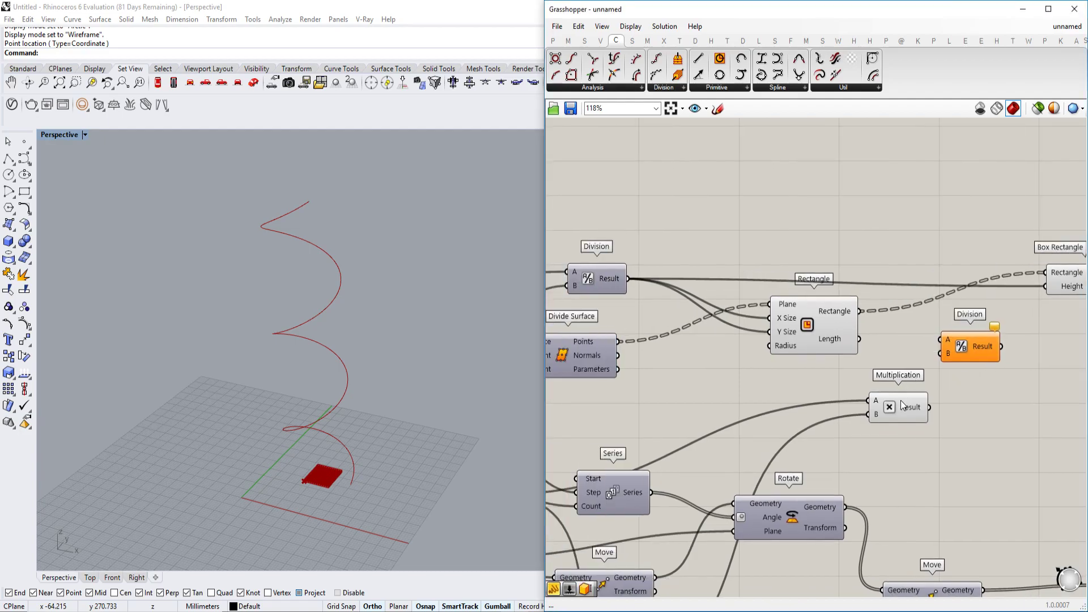
pyautogui.moveTo(888, 389); pyautogui.dragTo(905, 399)
pyautogui.moveTo(917, 411); pyautogui.dragTo(941, 339)
pyautogui.moveTo(940, 354); pyautogui.dragTo(628, 278)
pyautogui.moveTo(919, 332); pyautogui.dragTo(838, 329, button='right')
pyautogui.moveTo(912, 344)
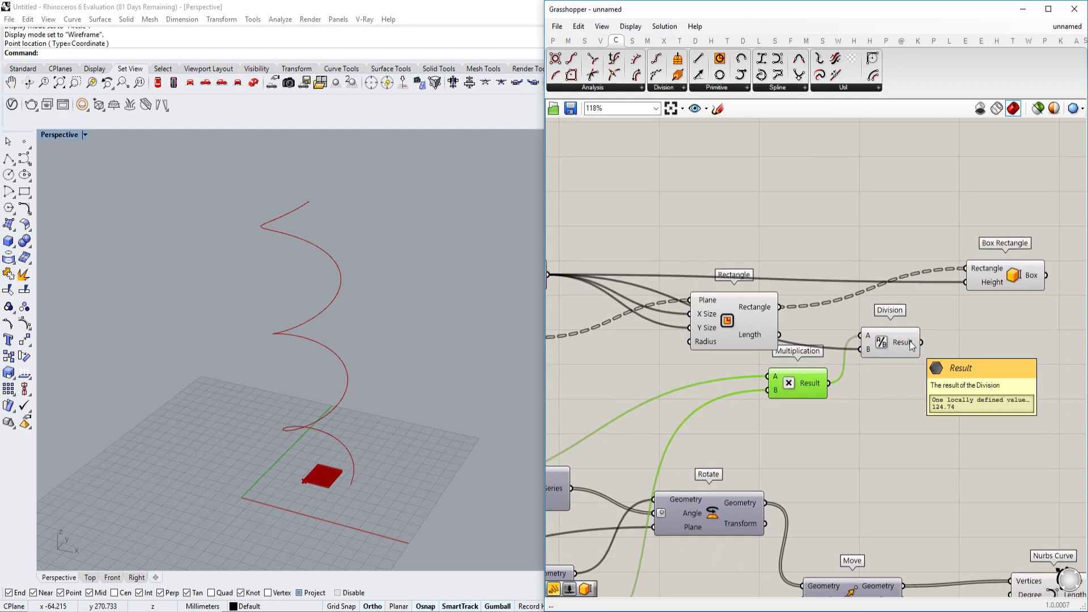
pyautogui.moveTo(647, 309); pyautogui.dragTo(737, 281, button='right')
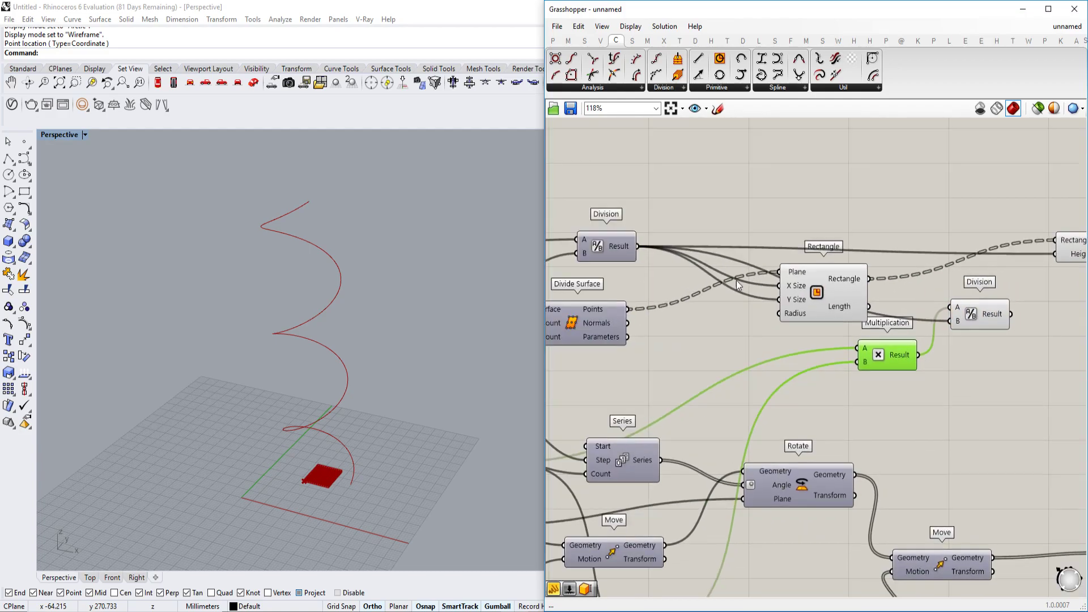
pyautogui.scroll(1, 904, 332)
pyautogui.moveTo(879, 304)
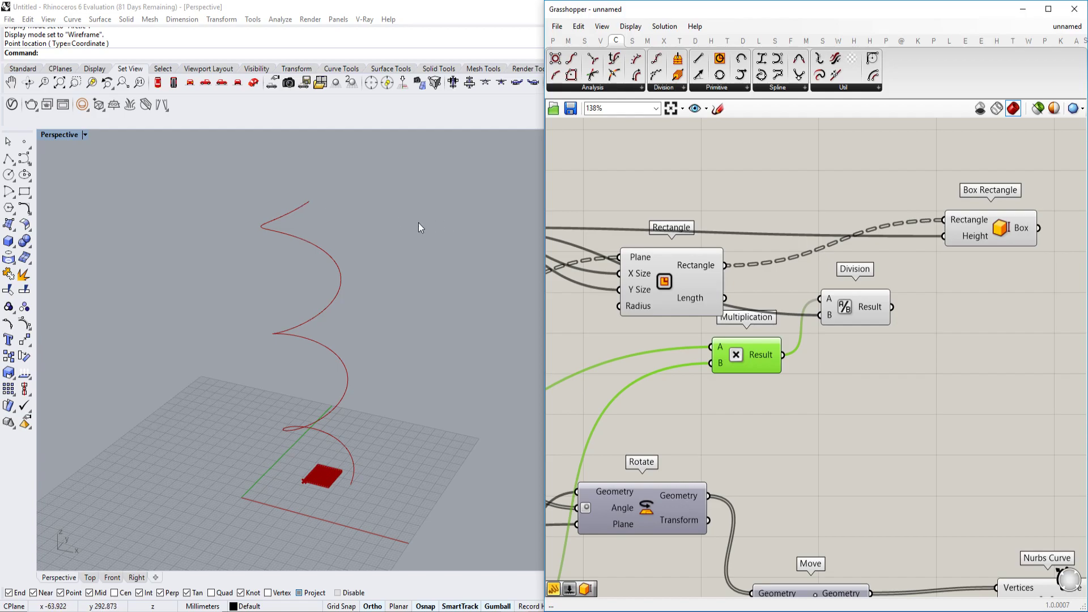
# Add a Series component and connect the new Division's Result to its Count input, arranging the two components.
pyautogui.moveTo(938, 282); pyautogui.dragTo(831, 325, button='right')
pyautogui.click(881, 374)
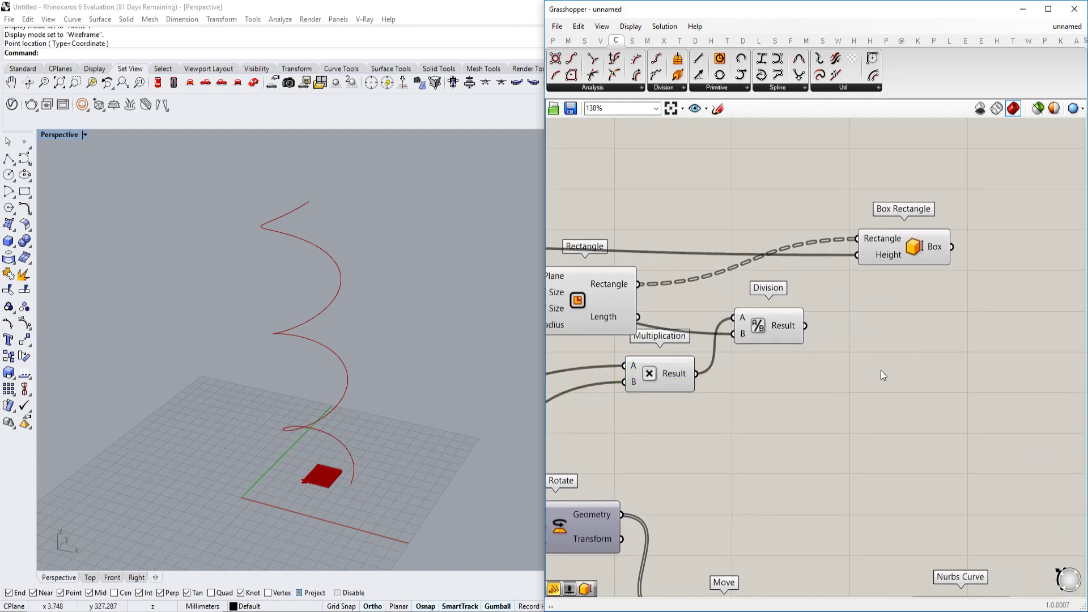
pyautogui.doubleClick(882, 372)
pyautogui.write('series')
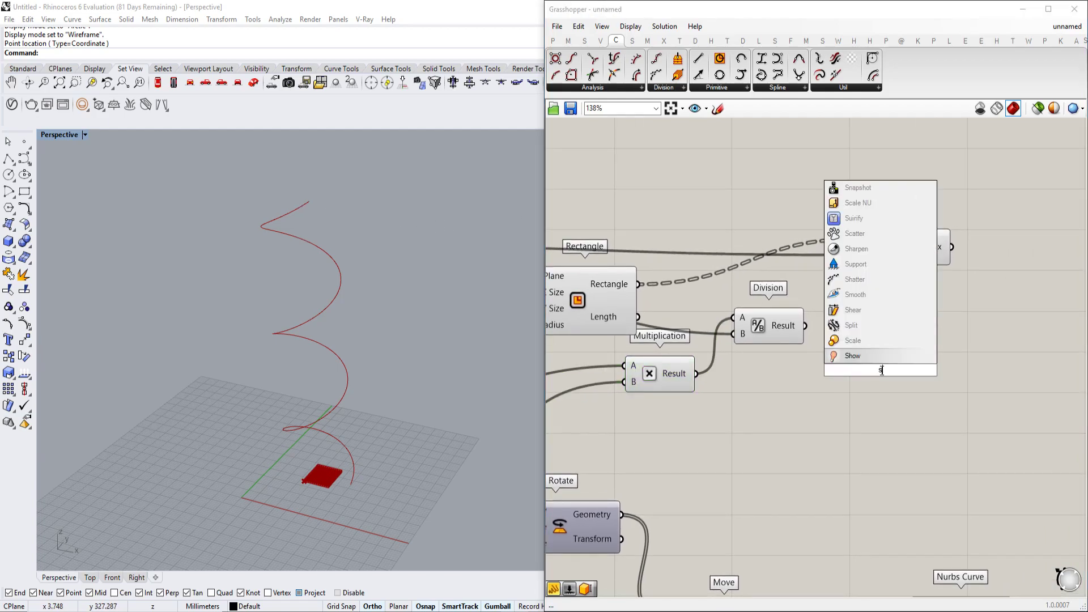
pyautogui.press('Return')
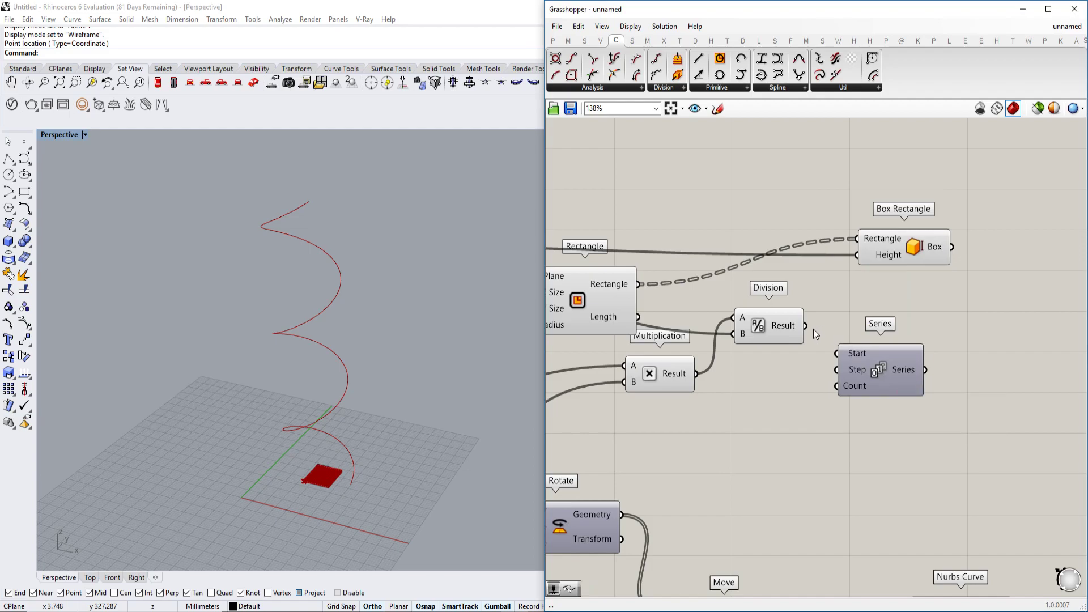
pyautogui.moveTo(808, 327); pyautogui.dragTo(837, 386)
pyautogui.moveTo(903, 371); pyautogui.dragTo(970, 347)
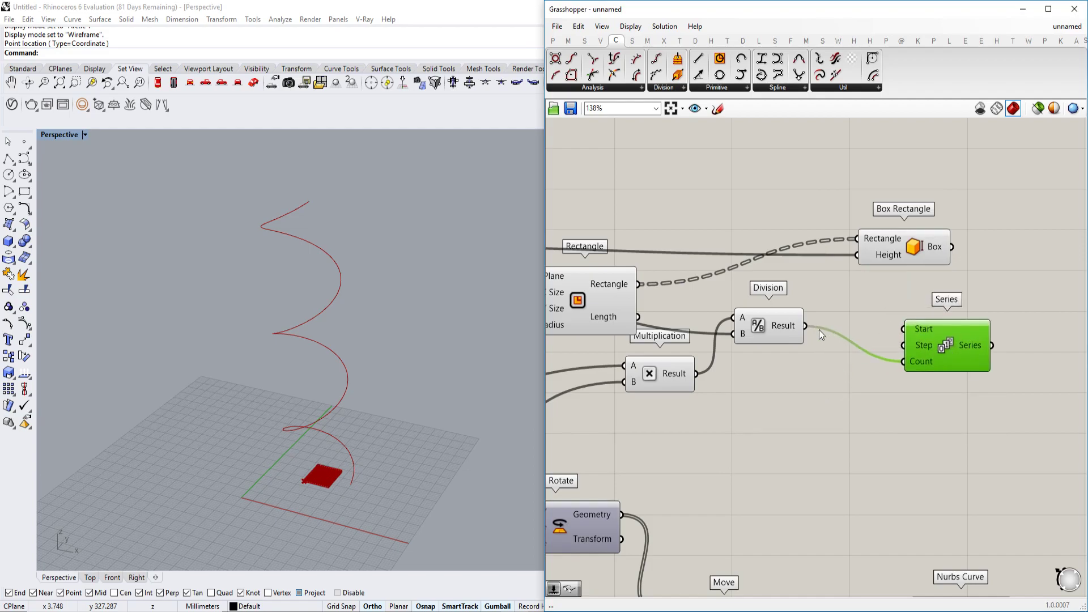
pyautogui.moveTo(770, 333); pyautogui.dragTo(781, 362)
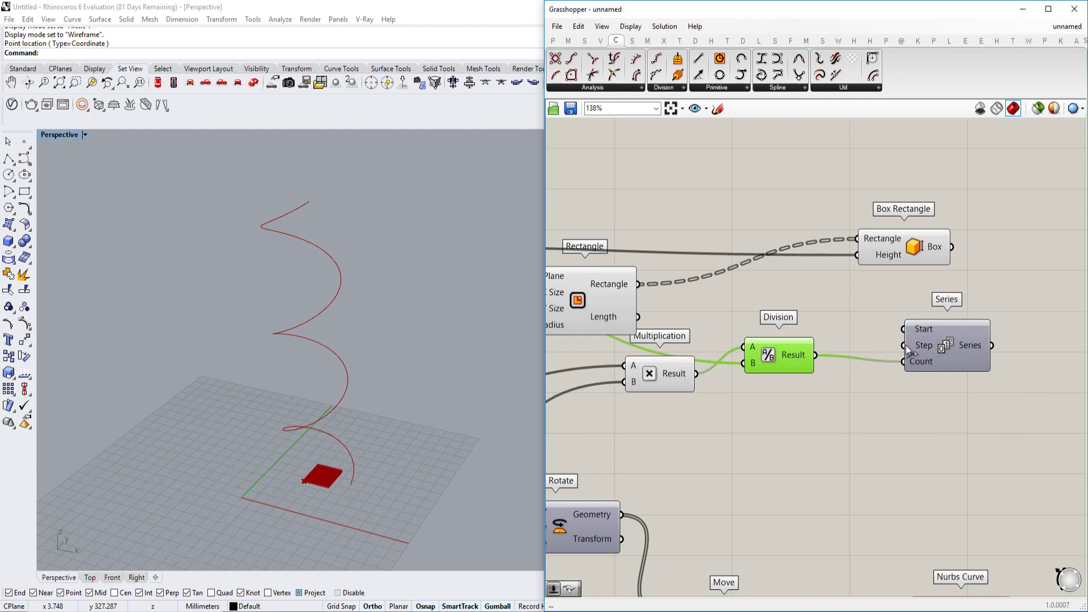
# Connect the Result of the first Division, which sizes the boxes, to the new Series component's Step input.
pyautogui.scroll(-3, 908, 346)
pyautogui.moveTo(909, 346); pyautogui.dragTo(626, 294)
pyautogui.scroll(2, 628, 295)
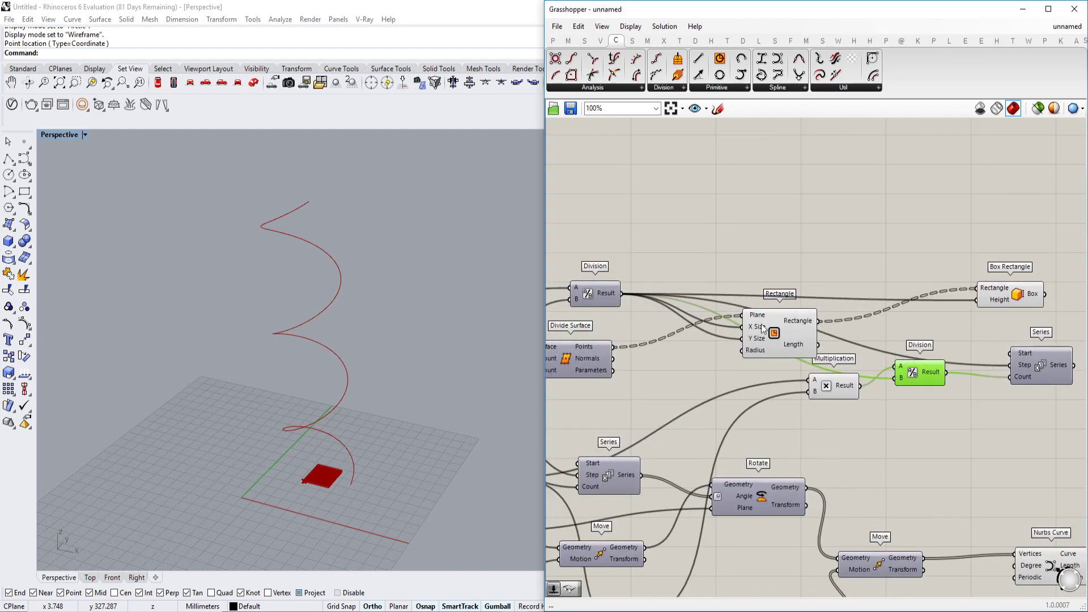
# Add a Move component beyond Box Rectangle and the new Series.
pyautogui.moveTo(762, 324); pyautogui.dragTo(701, 324, button='right')
pyautogui.moveTo(1039, 367); pyautogui.dragTo(932, 359, button='right')
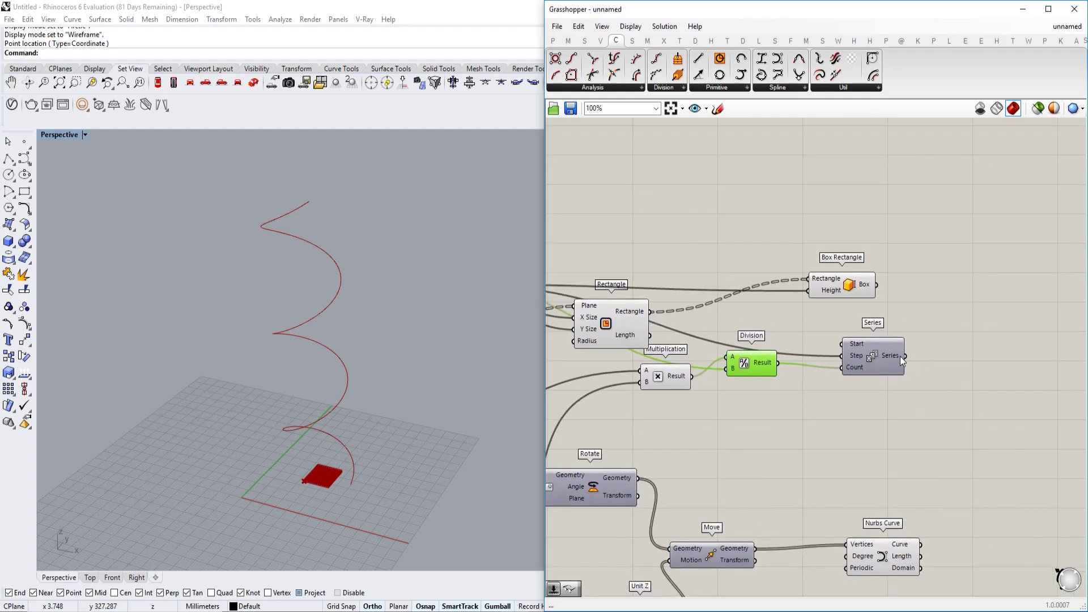
pyautogui.scroll(1, 900, 356)
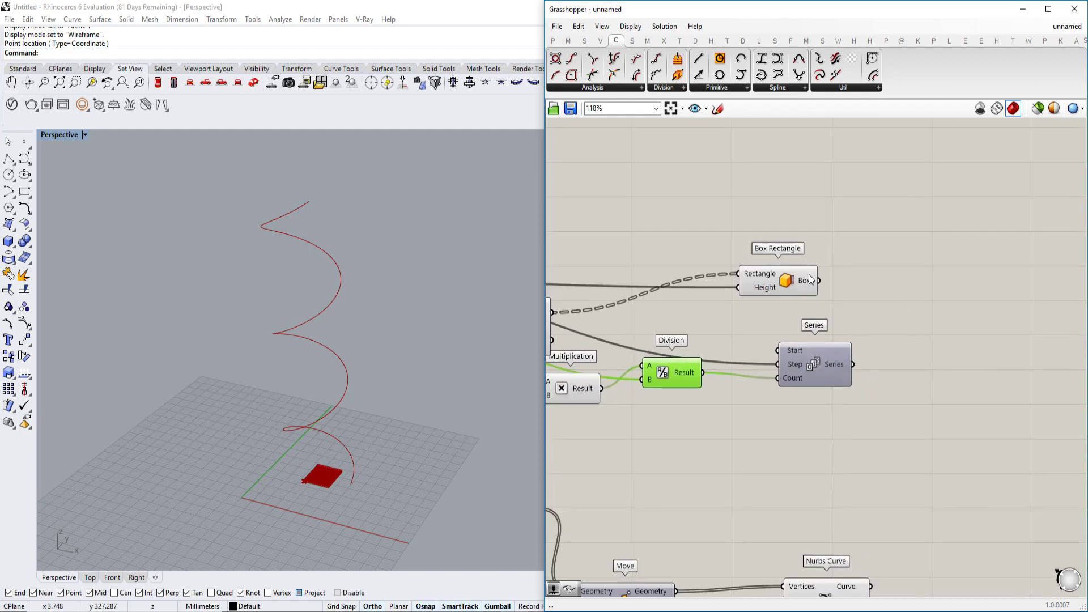
pyautogui.doubleClick(933, 322)
pyautogui.write('move')
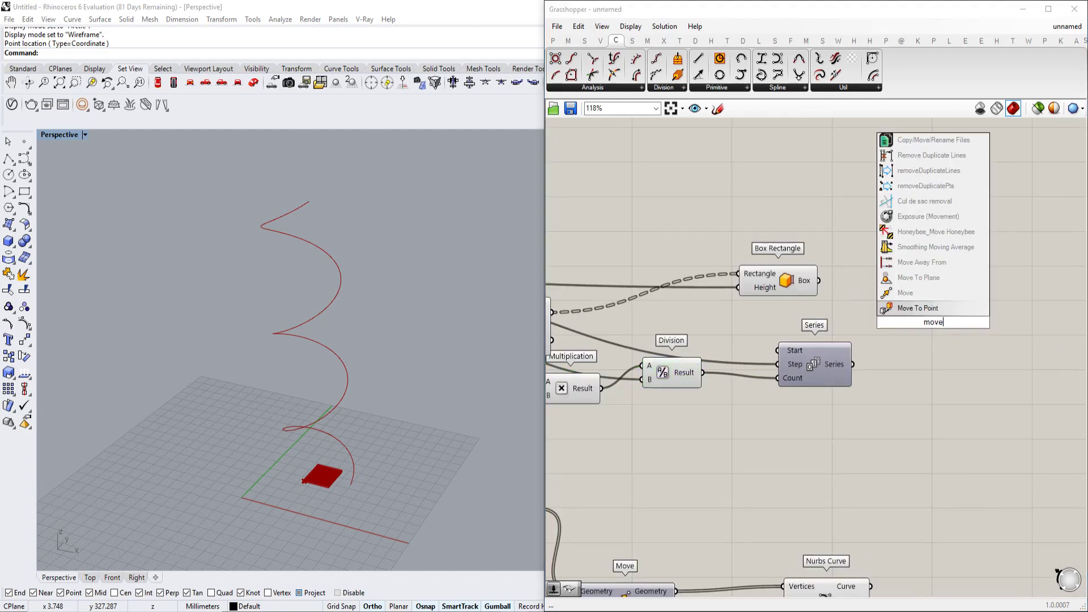
pyautogui.press('Return')
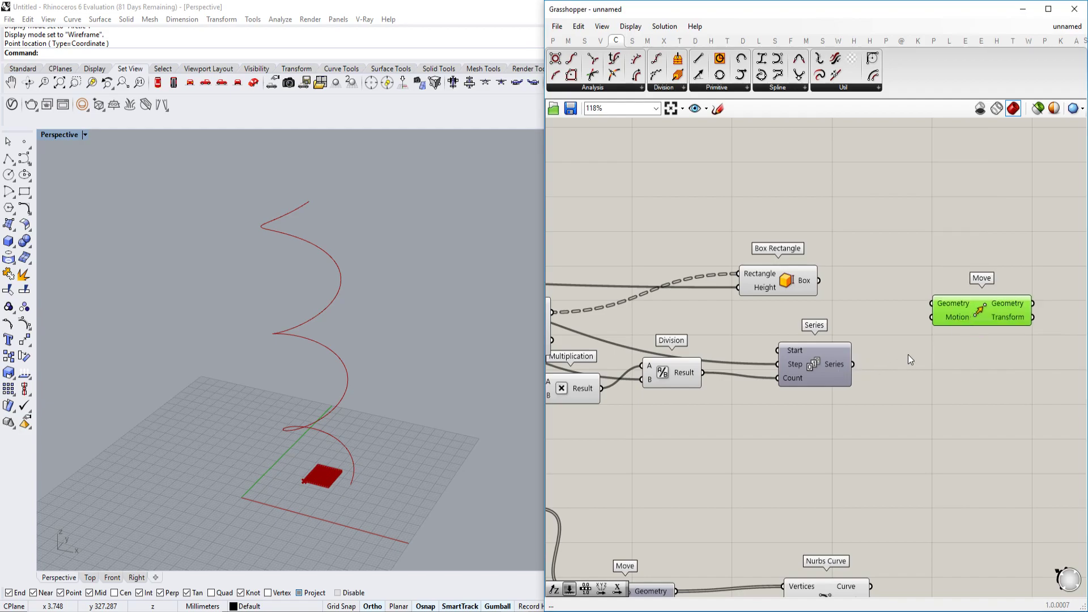
# Link the new Series to the Move's Motion input through a Unit Z component, and connect Box Rectangle's output to its Geometry input.
pyautogui.doubleClick(910, 359)
pyautogui.write('unit z')
pyautogui.press('Return')
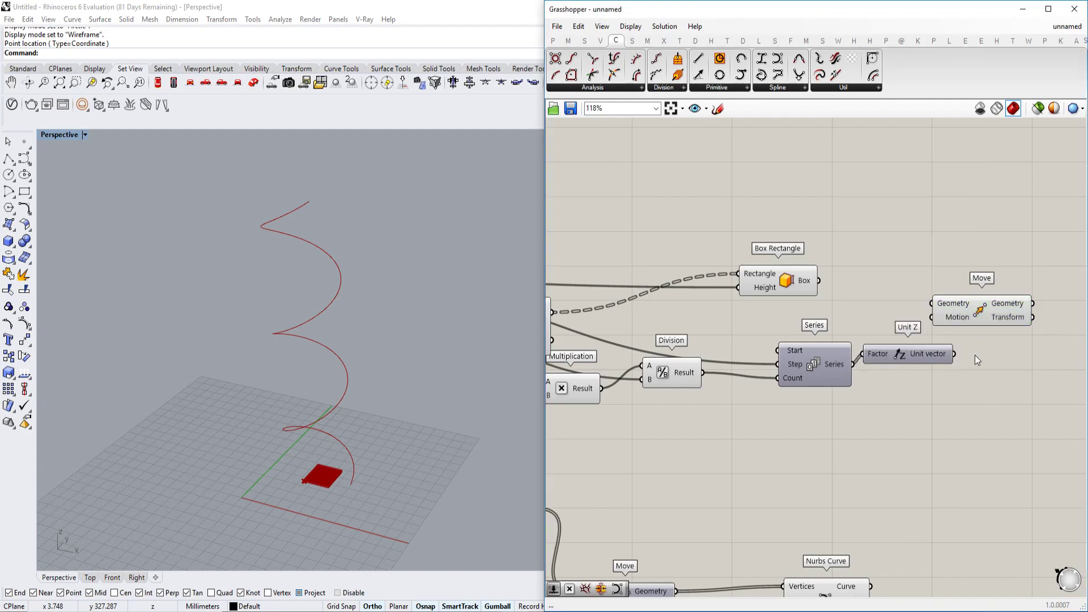
pyautogui.moveTo(933, 304); pyautogui.dragTo(820, 279)
pyautogui.scroll(7, 326, 408)
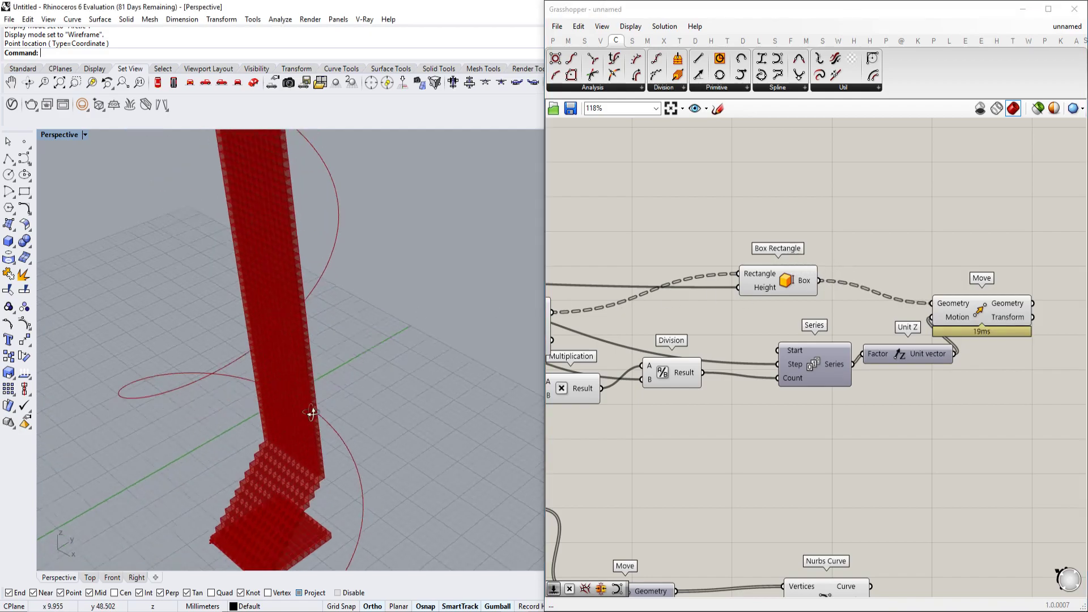
pyautogui.moveTo(311, 415); pyautogui.dragTo(310, 473, button='right')
pyautogui.scroll(-3, 309, 474)
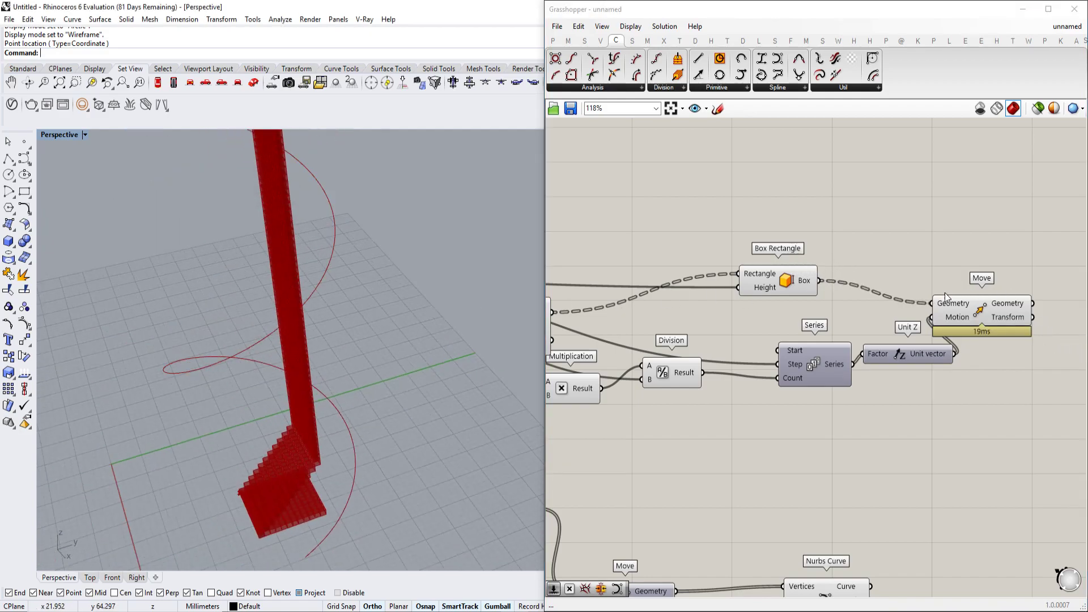
# Try grafting the Motion input of the new Move component and remove the graft.
pyautogui.rightClick(948, 319)
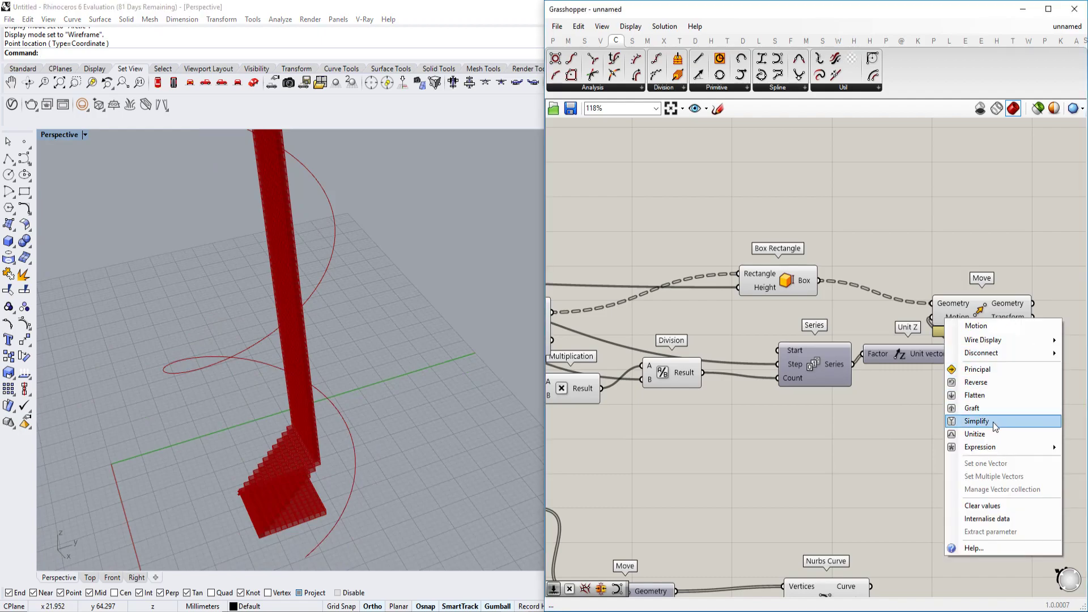
pyautogui.click(985, 408)
pyautogui.scroll(2, 413, 357)
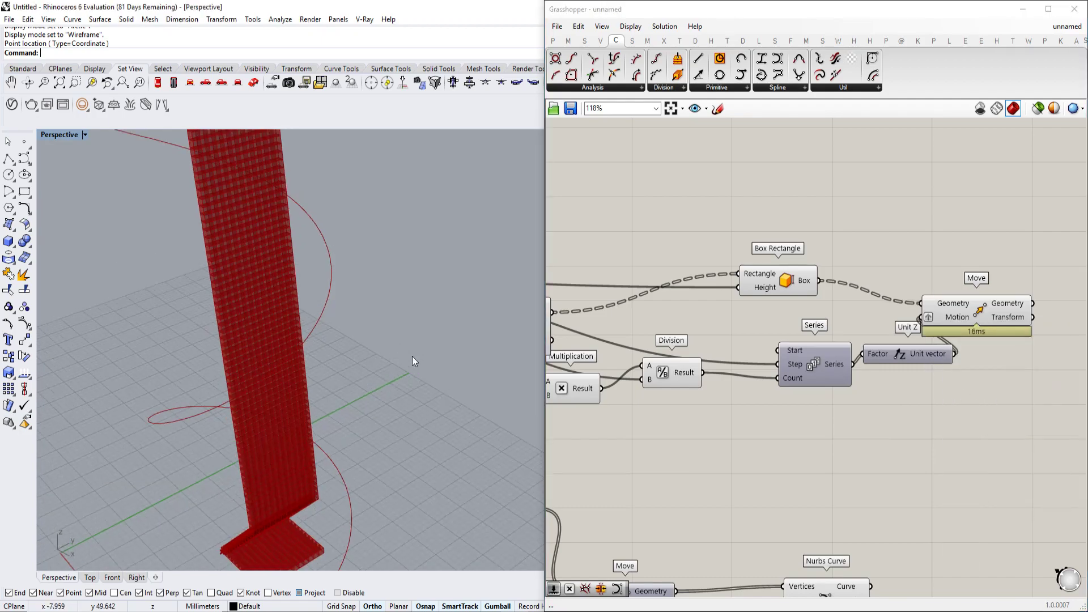
pyautogui.moveTo(952, 322); pyautogui.dragTo(998, 317)
pyautogui.rightClick(996, 310)
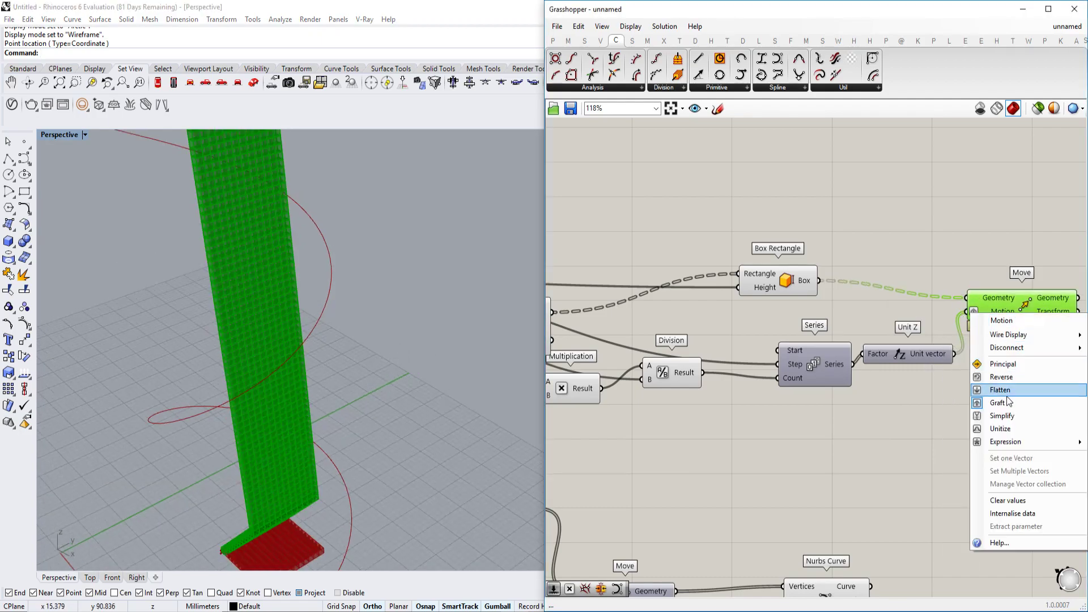
pyautogui.click(997, 406)
# Graft the Geometry input of the new Move component and shift the component farther from Unit Z.
pyautogui.rightClick(989, 299)
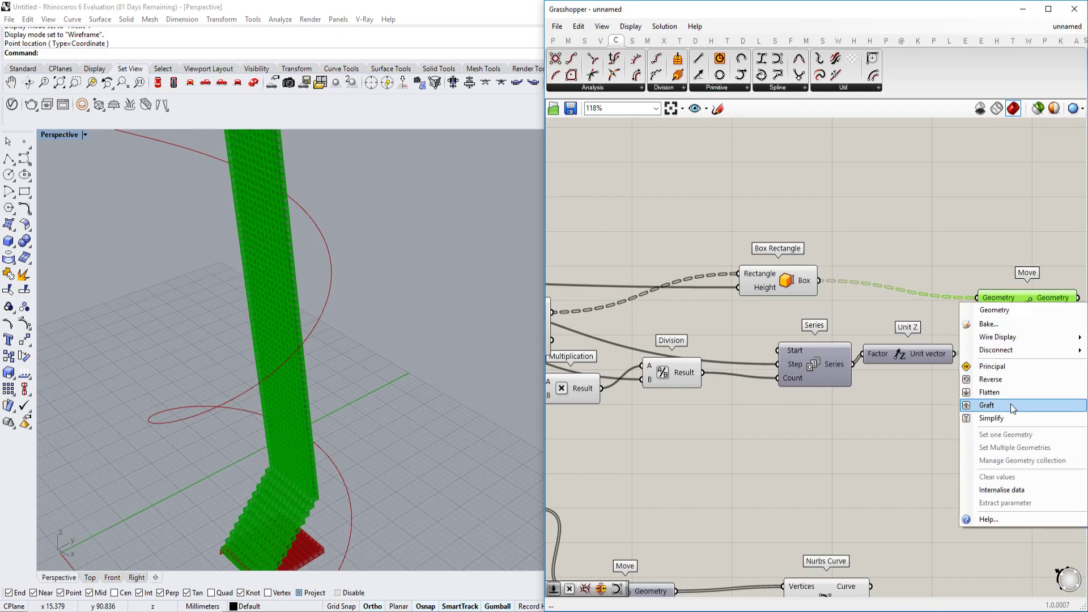
pyautogui.click(1011, 403)
pyautogui.scroll(-1, 944, 340)
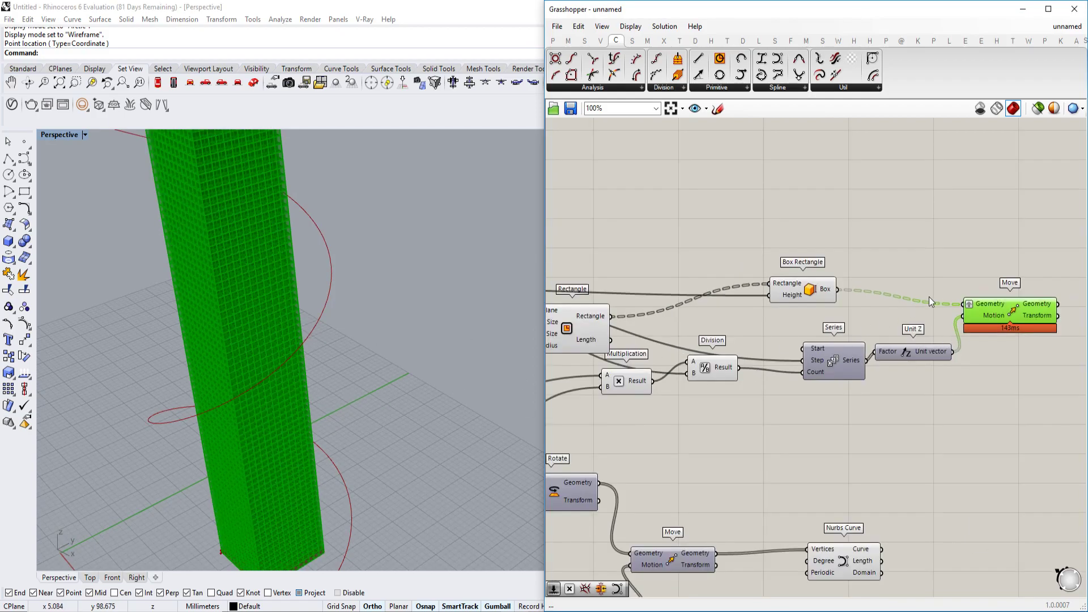
pyautogui.moveTo(929, 297); pyautogui.dragTo(742, 295, button='right')
pyautogui.scroll(1, 730, 291)
pyautogui.scroll(1, 699, 289)
pyautogui.moveTo(590, 278); pyautogui.dragTo(646, 277, button='right')
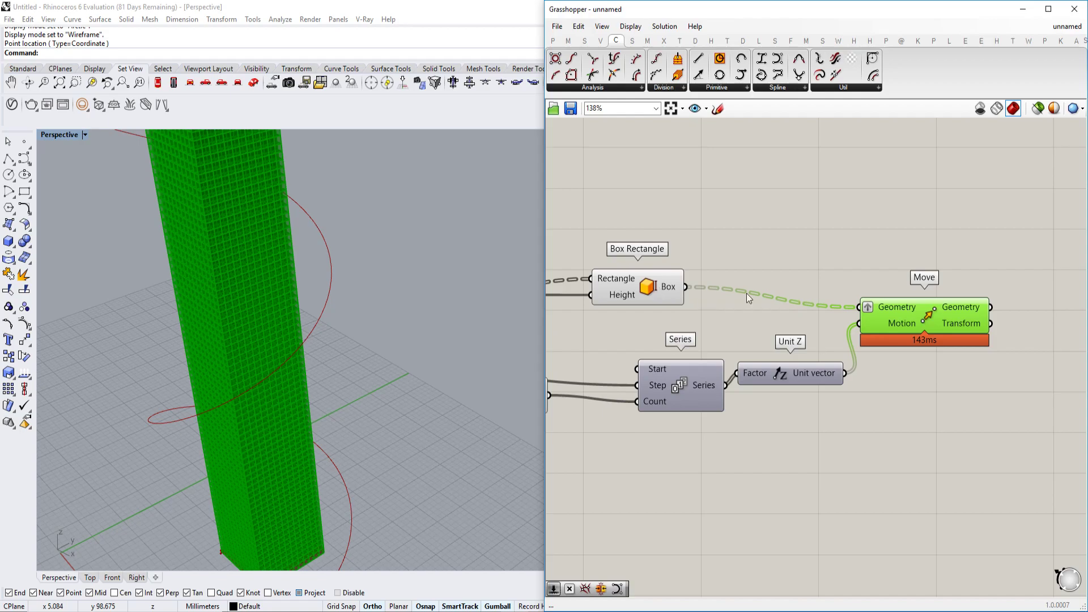
pyautogui.moveTo(922, 331); pyautogui.dragTo(954, 342)
pyautogui.moveTo(291, 332); pyautogui.dragTo(416, 335, button='right')
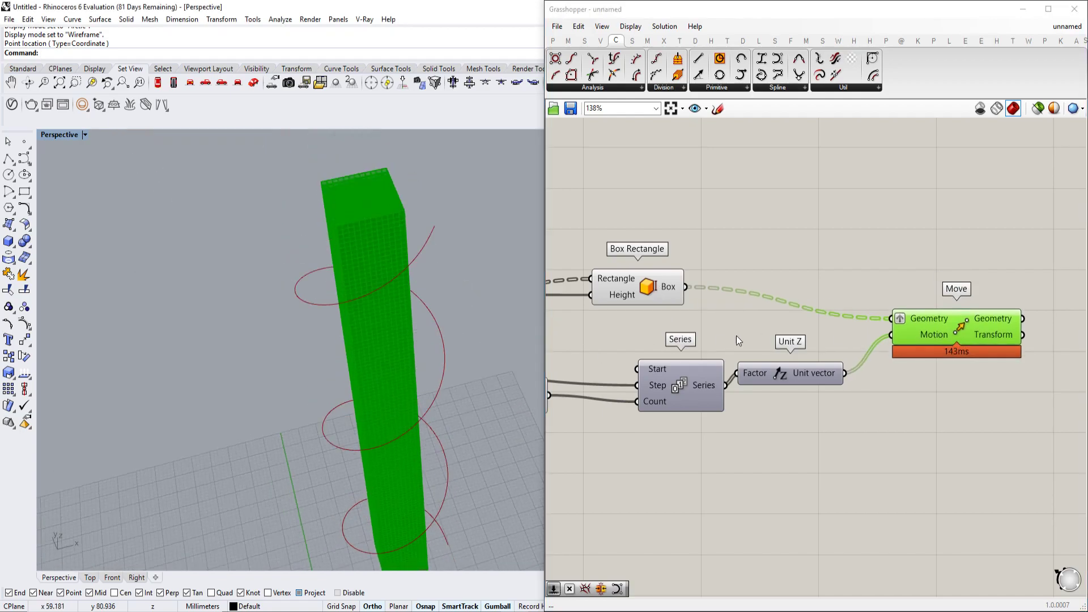
# Set the Division slider feeding Divide Surface to 6.
pyautogui.scroll(-1, 818, 311)
pyautogui.scroll(-3, 818, 312)
pyautogui.moveTo(644, 324); pyautogui.dragTo(858, 302, button='right')
pyautogui.moveTo(758, 282); pyautogui.dragTo(904, 270, button='right')
pyautogui.scroll(3, 692, 295)
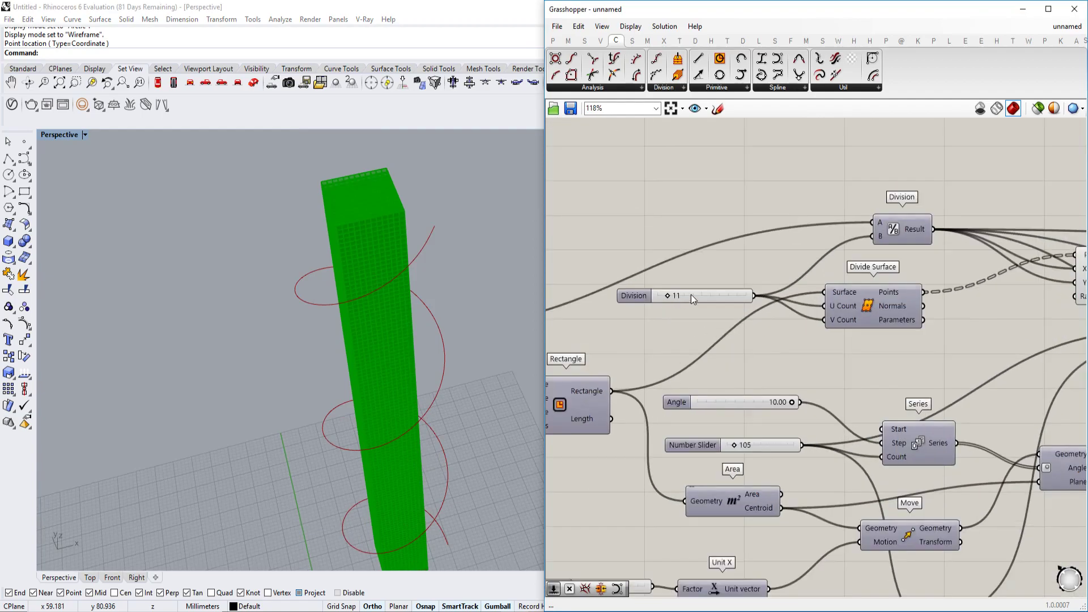
pyautogui.click(702, 298)
pyautogui.doubleClick(702, 297)
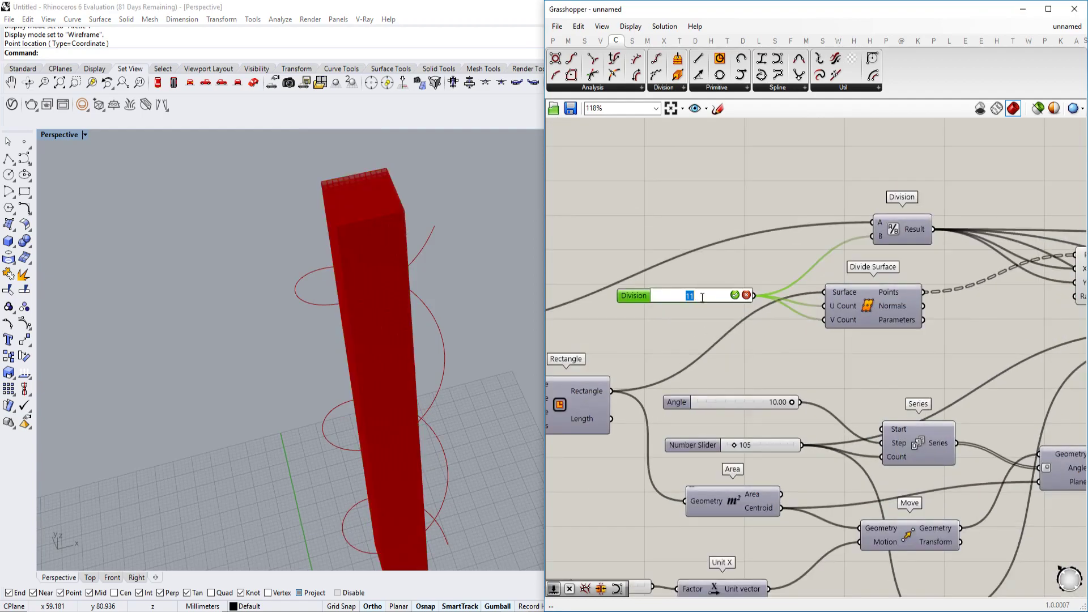
pyautogui.click(735, 295)
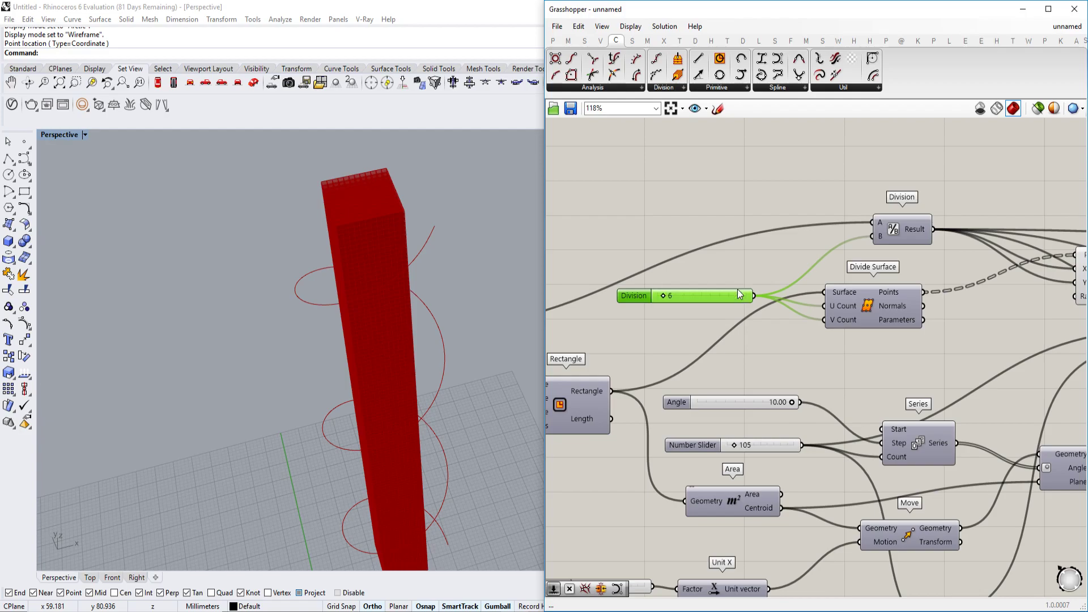
# Examine the stacked box tower in the Rhino viewport and compare it with the pixelated skyscraper photo in the browser.
pyautogui.moveTo(328, 317); pyautogui.dragTo(357, 339, button='right')
pyautogui.scroll(5, 372, 333)
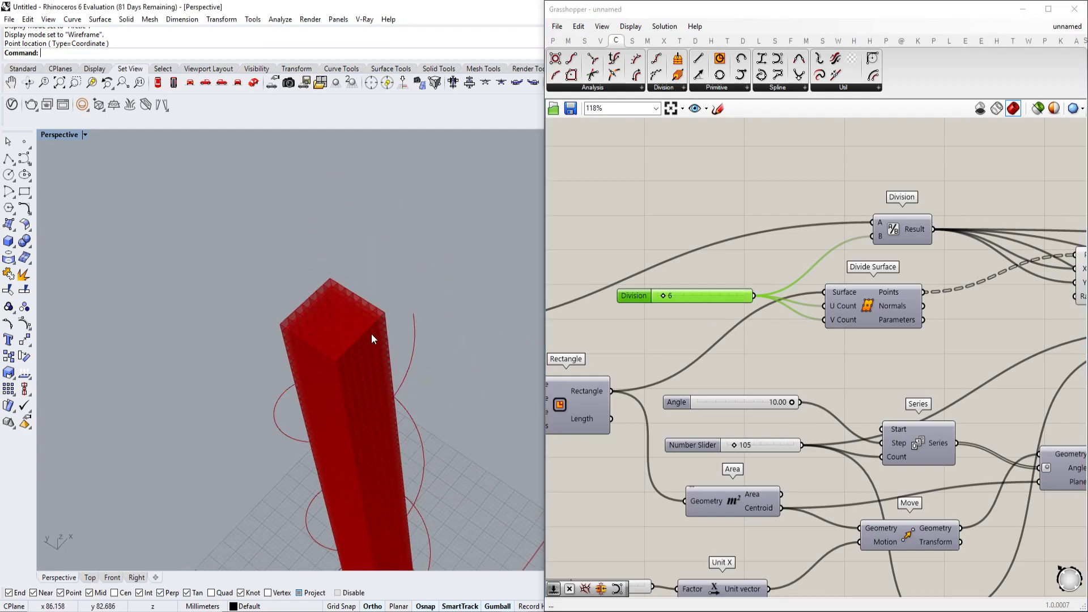
pyautogui.scroll(3, 414, 329)
pyautogui.moveTo(396, 267); pyautogui.dragTo(398, 318, button='right')
pyautogui.hotkey('alt', 'Tab')
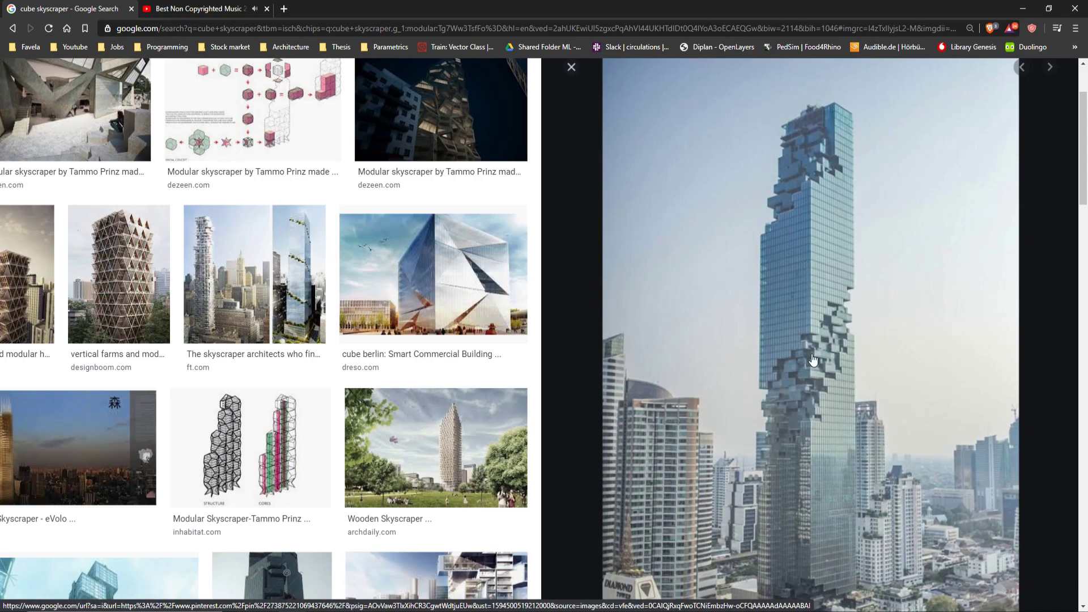
pyautogui.click(1023, 9)
pyautogui.scroll(-3, 838, 346)
pyautogui.moveTo(595, 355); pyautogui.dragTo(735, 325, button='right')
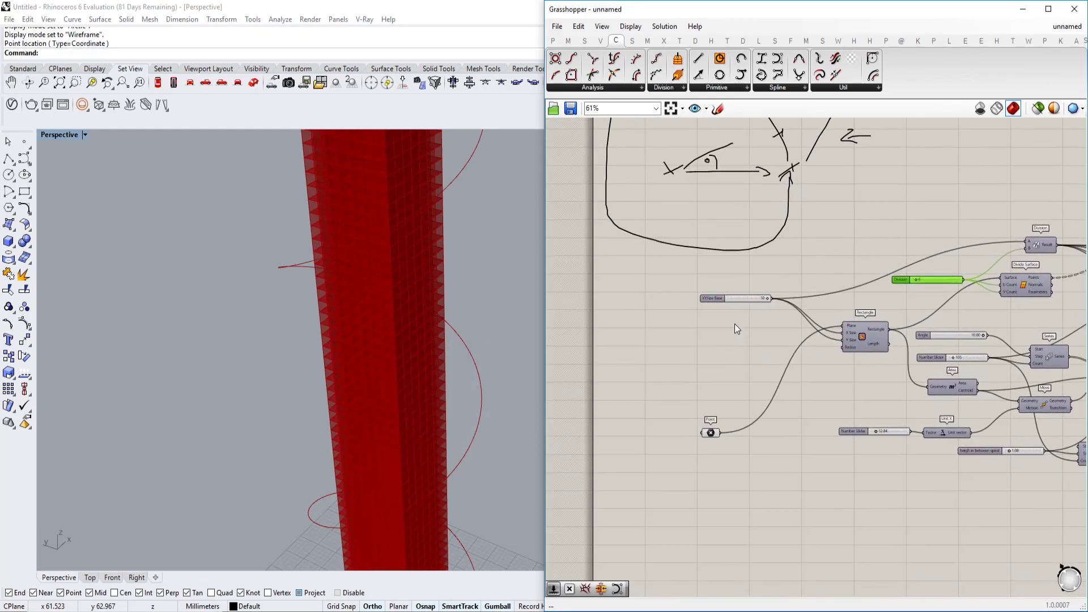
# Examine the whole box tower and spiral in the viewport alongside the base size and spiral parameters.
pyautogui.scroll(5, 743, 308)
pyautogui.click(728, 333)
pyautogui.scroll(-3, 727, 334)
pyautogui.scroll(-8, 360, 335)
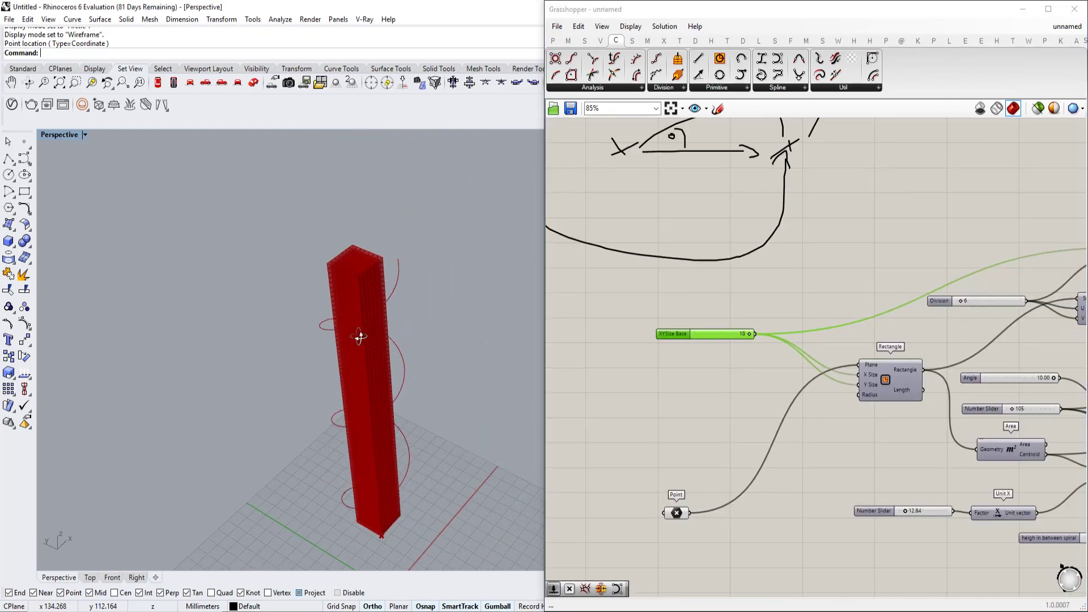
pyautogui.moveTo(359, 338); pyautogui.dragTo(374, 309, button='right')
pyautogui.scroll(4, 360, 306)
pyautogui.moveTo(1085, 440); pyautogui.dragTo(882, 368, button='right')
pyautogui.scroll(4, 843, 400)
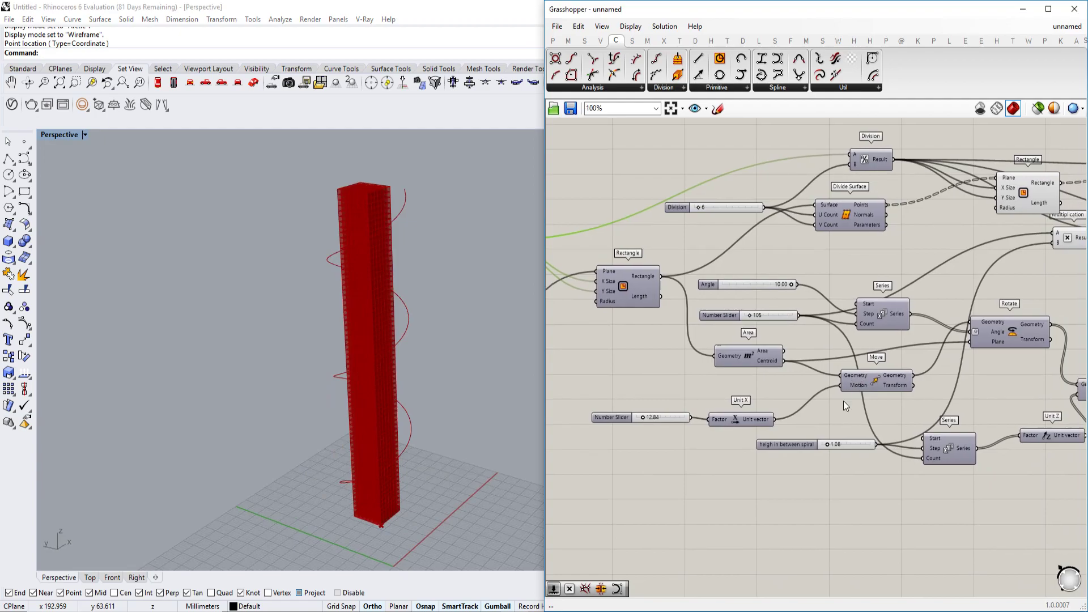
# Widen the spiral by setting the number slider feeding the Unit X factor to 17.14.
pyautogui.moveTo(900, 461); pyautogui.dragTo(899, 461)
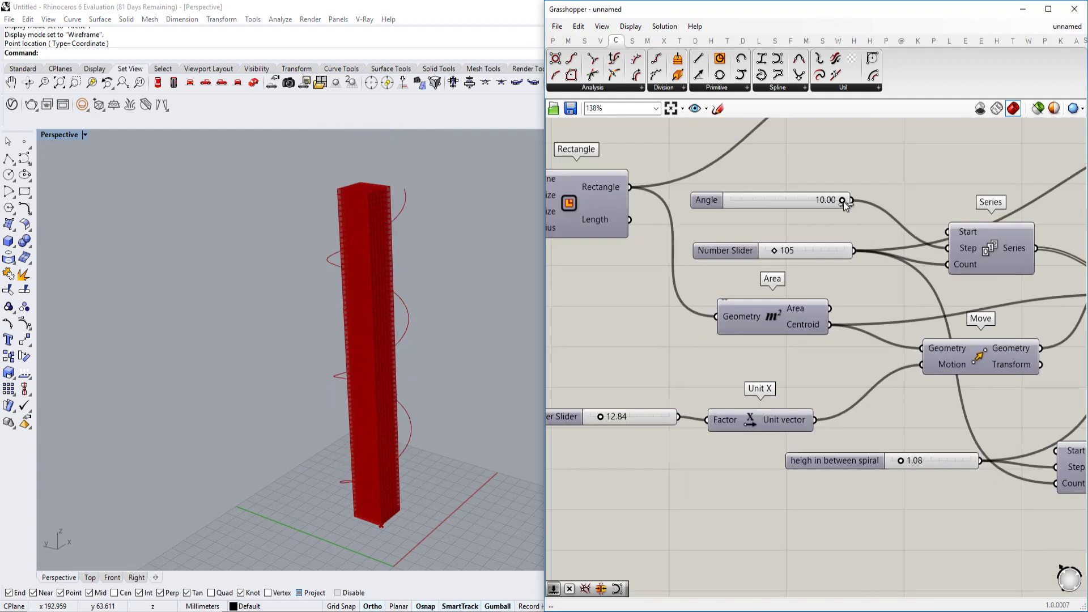
pyautogui.scroll(1, 844, 202)
pyautogui.moveTo(770, 274); pyautogui.dragTo(772, 276)
pyautogui.moveTo(548, 582); pyautogui.dragTo(686, 576, button='right')
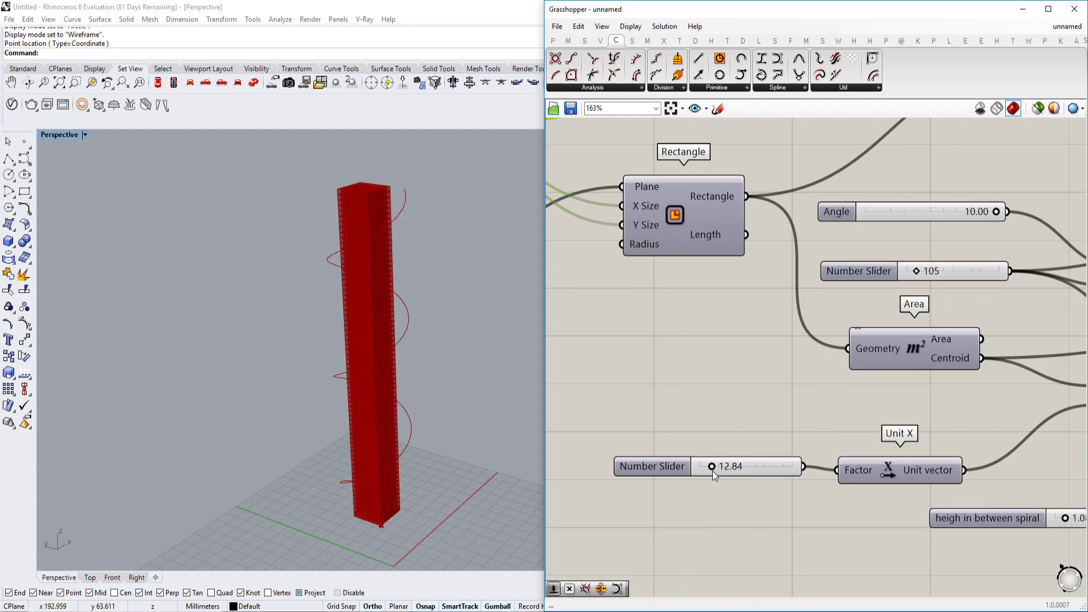
pyautogui.moveTo(713, 471); pyautogui.dragTo(715, 465)
# Set the number slider that feeds the Count of the spiral's Series components to 111.
pyautogui.moveTo(731, 426); pyautogui.dragTo(852, 393, button='right')
pyautogui.scroll(-3, 853, 393)
pyautogui.moveTo(736, 397); pyautogui.dragTo(828, 413, button='right')
pyautogui.moveTo(1001, 332); pyautogui.dragTo(689, 424, button='right')
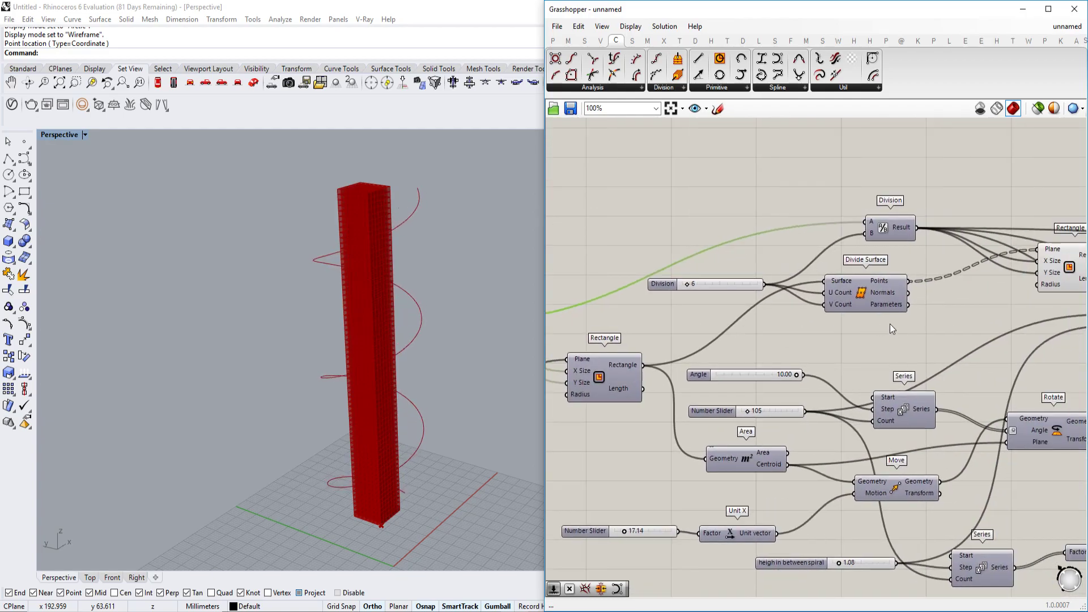
pyautogui.moveTo(890, 326); pyautogui.dragTo(848, 324, button='right')
pyautogui.moveTo(936, 370); pyautogui.dragTo(981, 353, button='right')
pyautogui.scroll(-2, 866, 376)
pyautogui.moveTo(750, 372); pyautogui.dragTo(867, 394, button='right')
pyautogui.scroll(2, 868, 394)
pyautogui.moveTo(796, 342); pyautogui.dragTo(818, 356, button='right')
pyautogui.scroll(3, 818, 356)
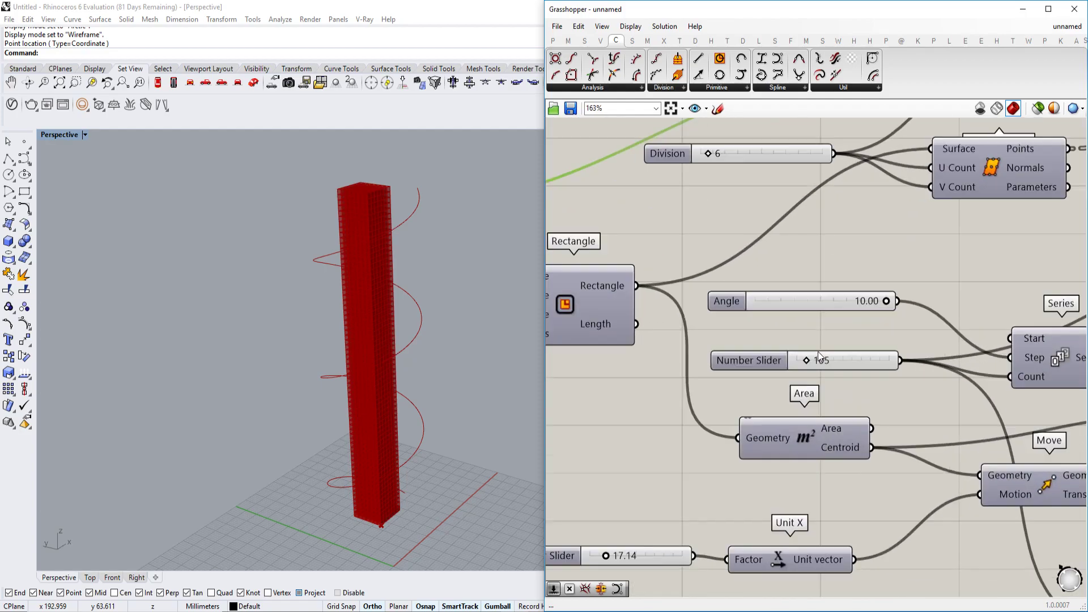
pyautogui.moveTo(808, 363)
pyautogui.mouseDown()
pyautogui.moveTo(827, 363)
pyautogui.moveTo(812, 362)
pyautogui.mouseUp()
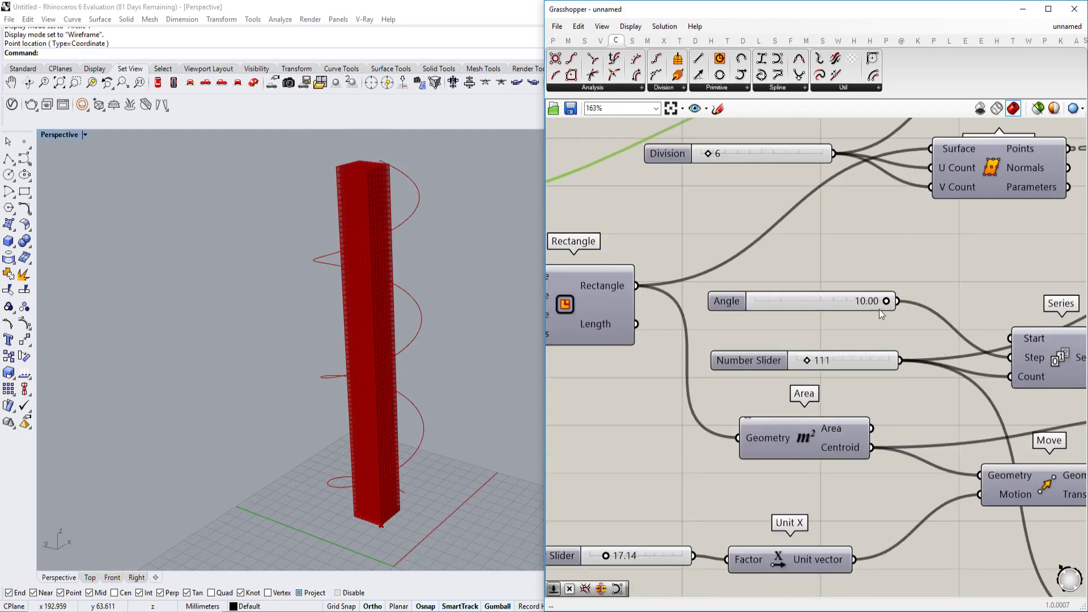
# Reduce the spiral's twist by setting the Angle slider to 2.97, using the pixelated skyscraper photo as reference.
pyautogui.moveTo(691, 543); pyautogui.dragTo(780, 437, button='right')
pyautogui.scroll(-3, 720, 447)
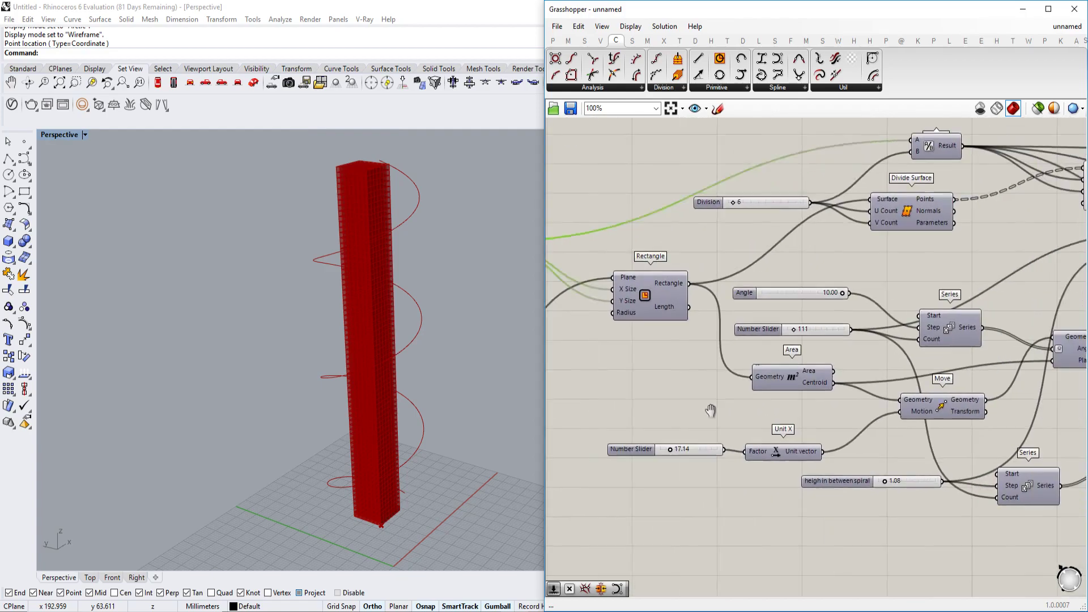
pyautogui.scroll(1, 900, 397)
pyautogui.moveTo(557, 308); pyautogui.dragTo(675, 309, button='right')
pyautogui.scroll(1, 675, 308)
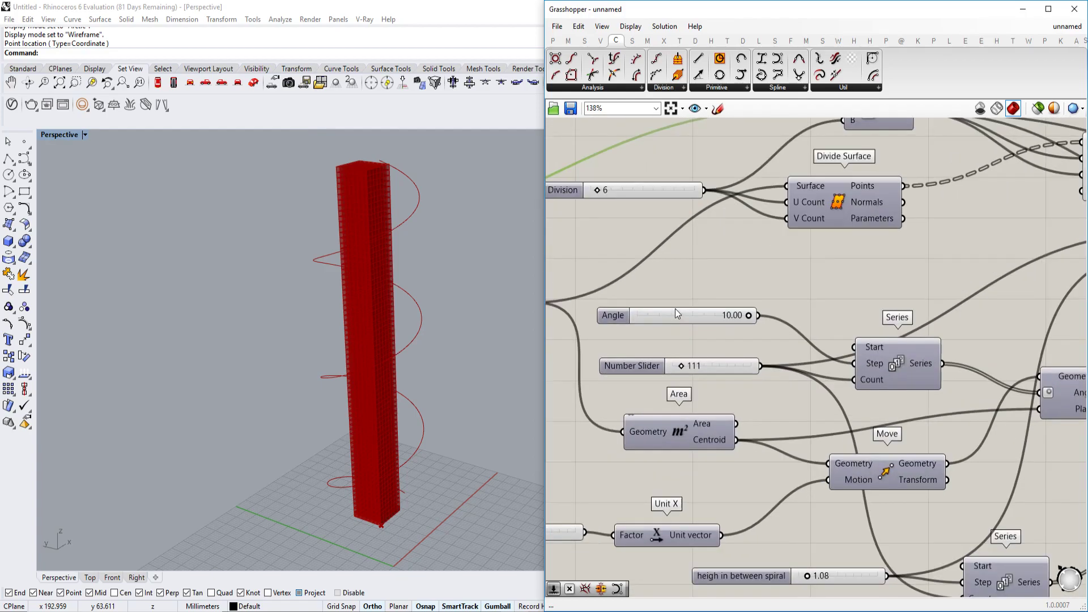
pyautogui.moveTo(749, 315); pyautogui.dragTo(665, 315)
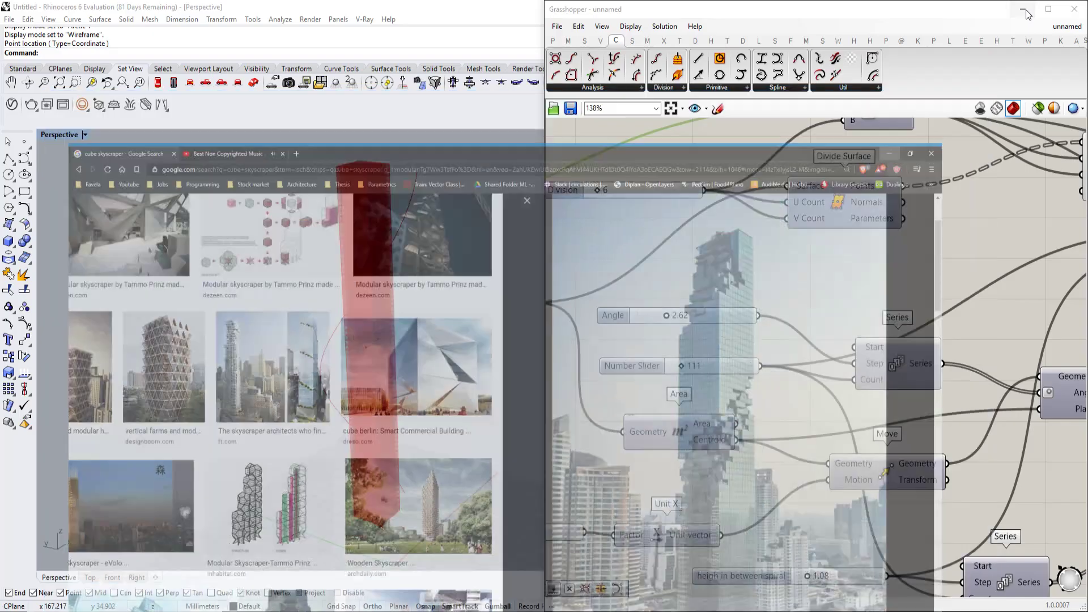
pyautogui.scroll(2, 672, 315)
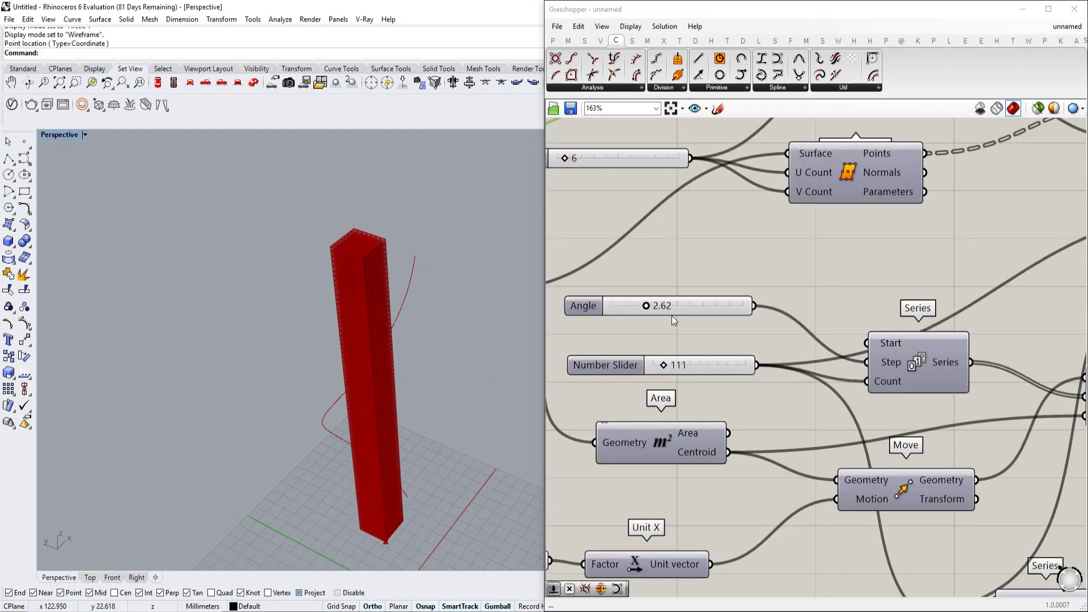
pyautogui.moveTo(650, 305); pyautogui.dragTo(651, 307)
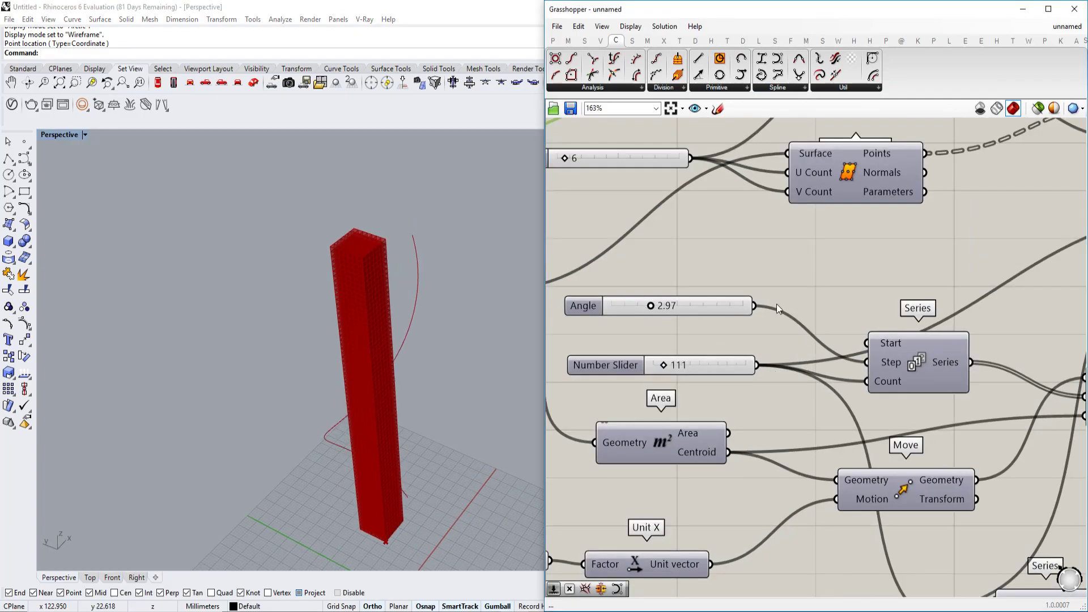
# Reposition the Nurbs Curve component farther downstream, below the Move component that stacks the boxes.
pyautogui.scroll(-3, 777, 304)
pyautogui.moveTo(920, 303); pyautogui.dragTo(584, 384, button='right')
pyautogui.moveTo(1056, 253); pyautogui.dragTo(903, 301, button='right')
pyautogui.scroll(-1, 903, 301)
pyautogui.moveTo(828, 284); pyautogui.dragTo(844, 209, button='right')
pyautogui.click(861, 242)
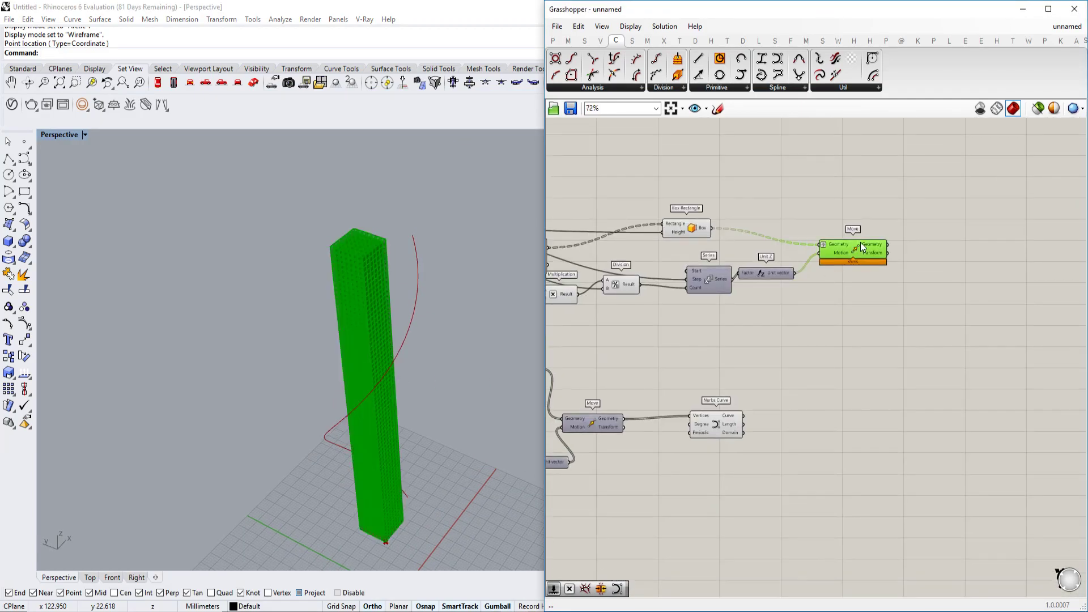
pyautogui.moveTo(731, 426); pyautogui.dragTo(769, 436)
pyautogui.moveTo(773, 278); pyautogui.dragTo(901, 296, button='right')
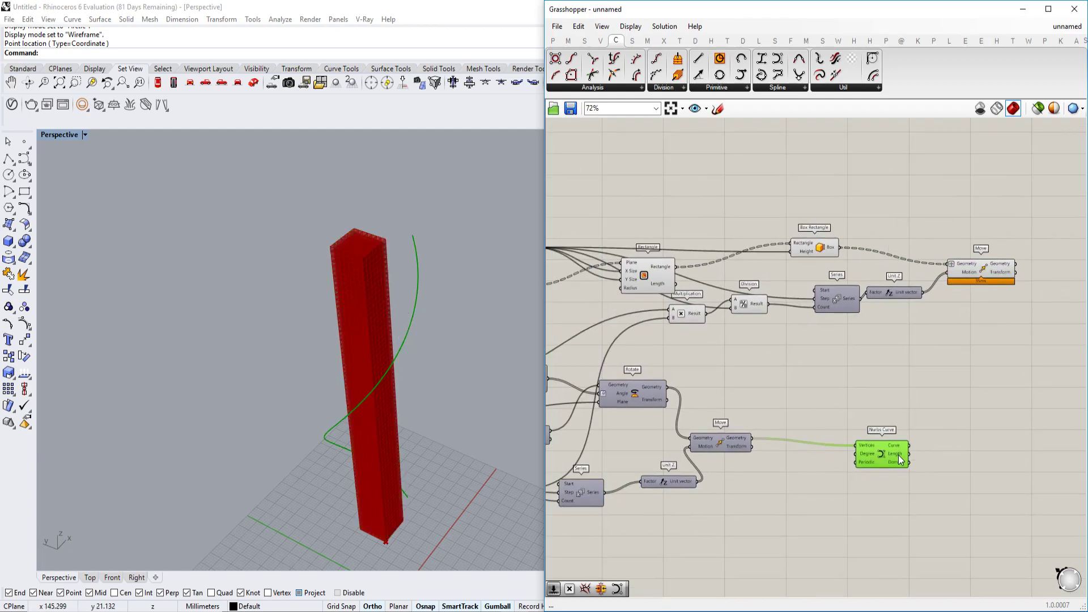
pyautogui.moveTo(898, 457); pyautogui.dragTo(994, 443)
pyautogui.moveTo(993, 442); pyautogui.dragTo(786, 433, button='right')
pyautogui.moveTo(787, 433); pyautogui.dragTo(819, 408)
# Duplicate the Move component that stacks the boxes, placing the copy just above the original.
pyautogui.click(784, 230)
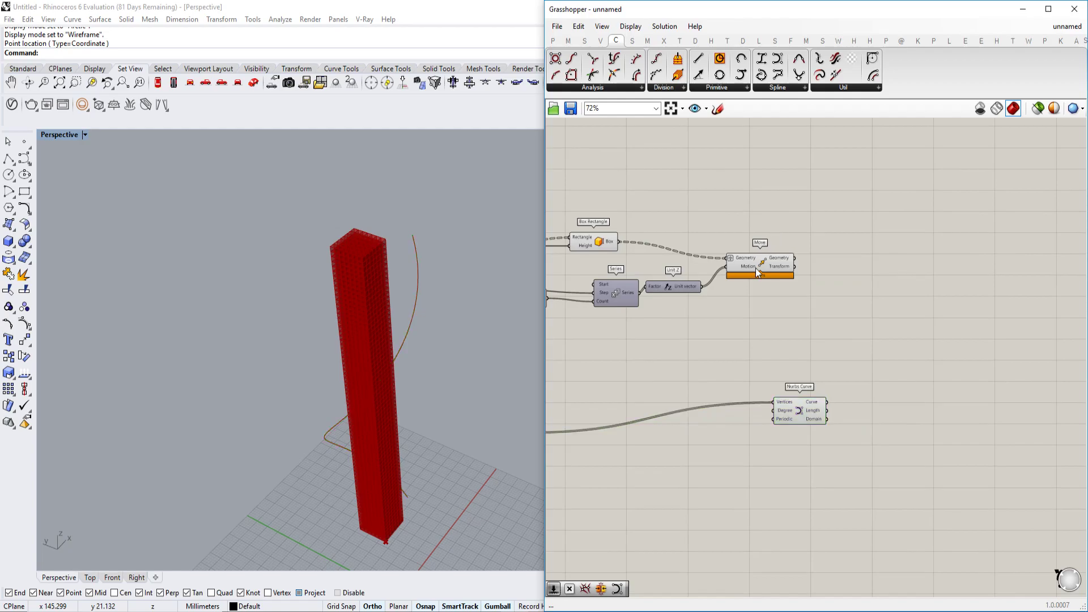
pyautogui.click(756, 267)
pyautogui.scroll(3, 796, 282)
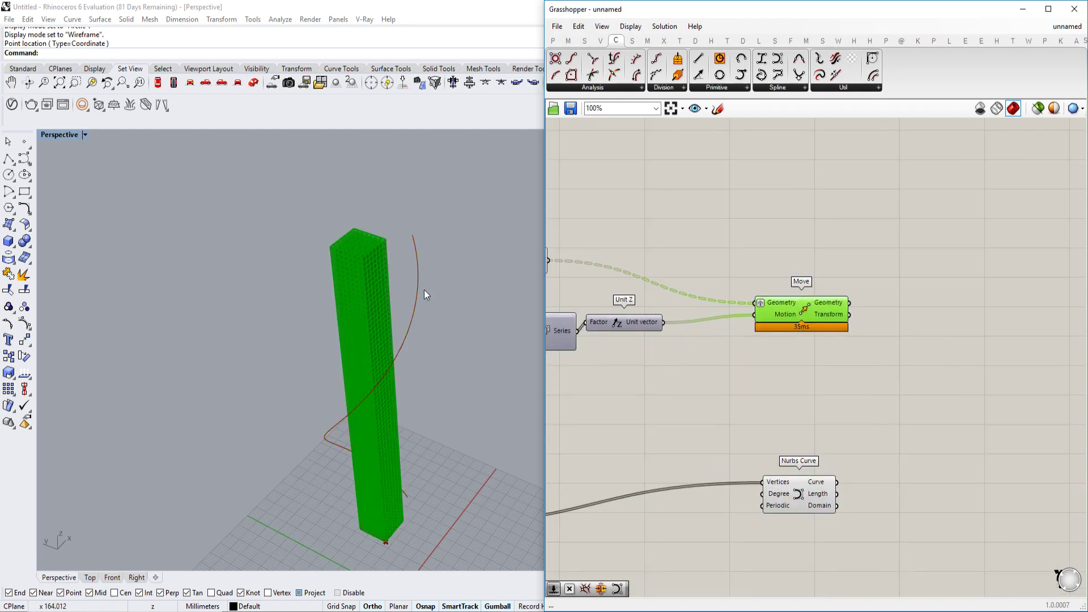
pyautogui.scroll(1, 836, 327)
pyautogui.keyDown('alt'); pyautogui.moveTo(777, 294); pyautogui.dragTo(800, 248); pyautogui.keyUp('alt')
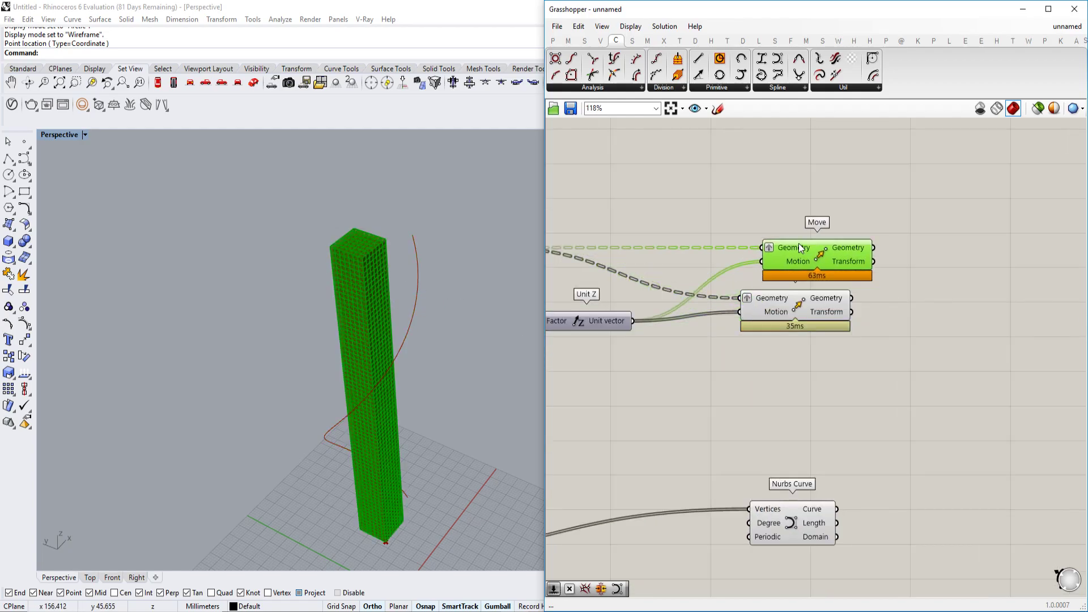
# Replace the Geometry input of the duplicated Move component with the Points output of Divide Surface.
pyautogui.scroll(-3, 949, 280)
pyautogui.moveTo(799, 248); pyautogui.dragTo(1066, 285, button='right')
pyautogui.moveTo(579, 312); pyautogui.dragTo(706, 311, button='right')
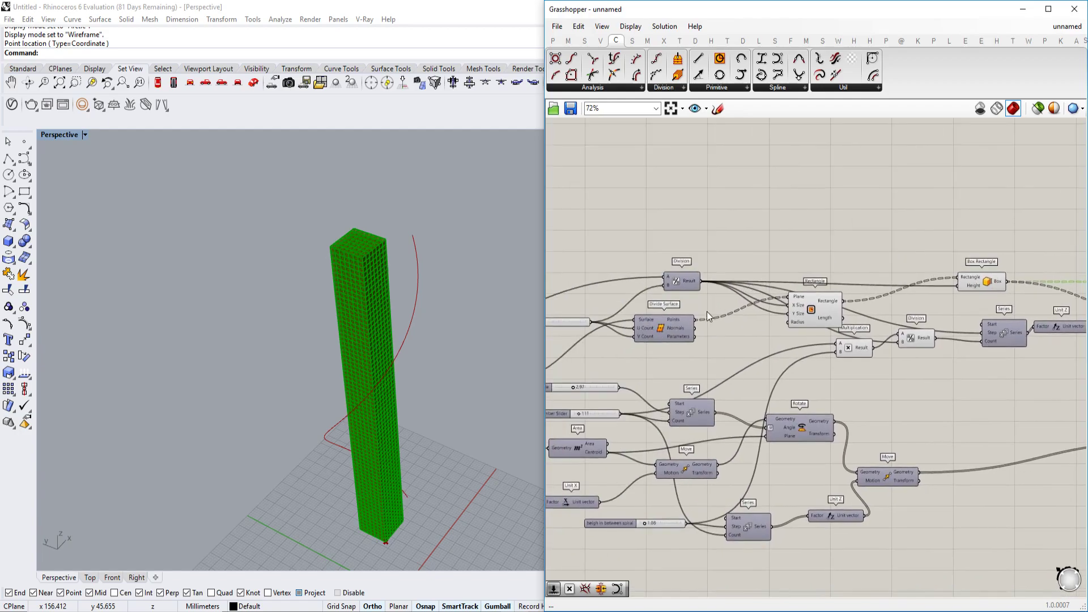
pyautogui.scroll(-4, 694, 321)
pyautogui.moveTo(694, 320); pyautogui.dragTo(883, 296)
pyautogui.scroll(4, 1044, 303)
pyautogui.scroll(2, 870, 298)
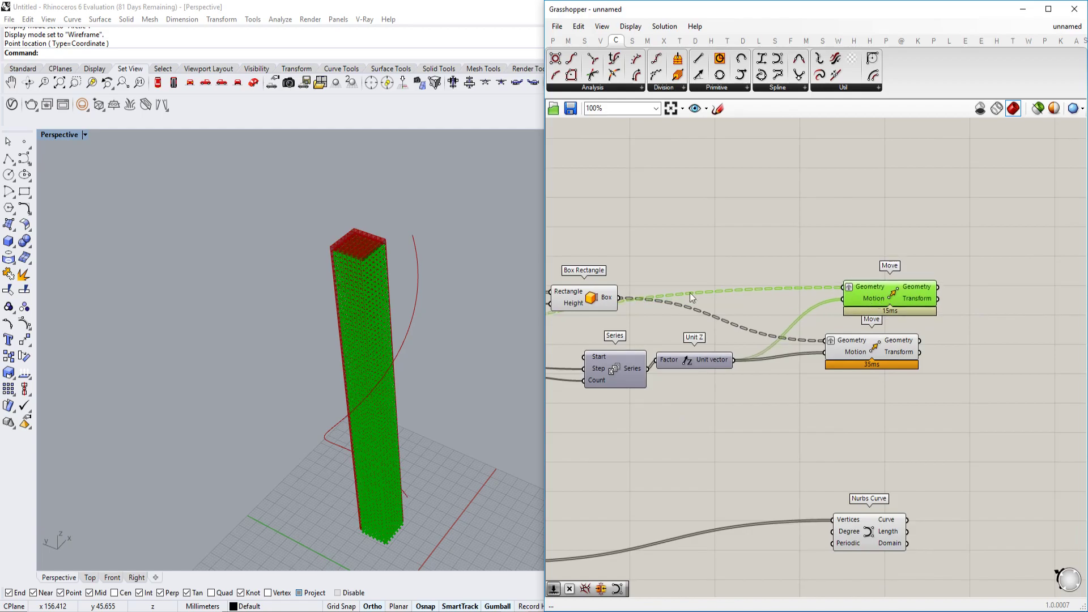
# Examine the vertically stacked grid points inside the box tower and their position relative to the spiral curve.
pyautogui.scroll(5, 326, 246)
pyautogui.scroll(5, 325, 246)
pyautogui.keyDown('shift'); pyautogui.moveTo(493, 336); pyautogui.dragTo(354, 283, button='right'); pyautogui.keyUp('shift')
pyautogui.moveTo(1041, 366); pyautogui.dragTo(900, 347, button='right')
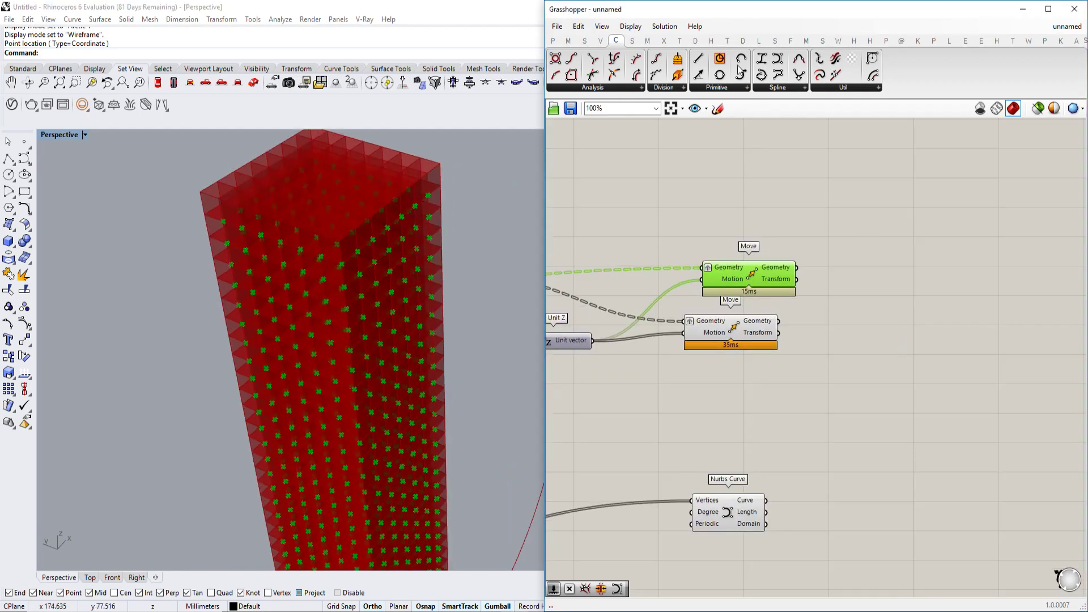
pyautogui.click(839, 376)
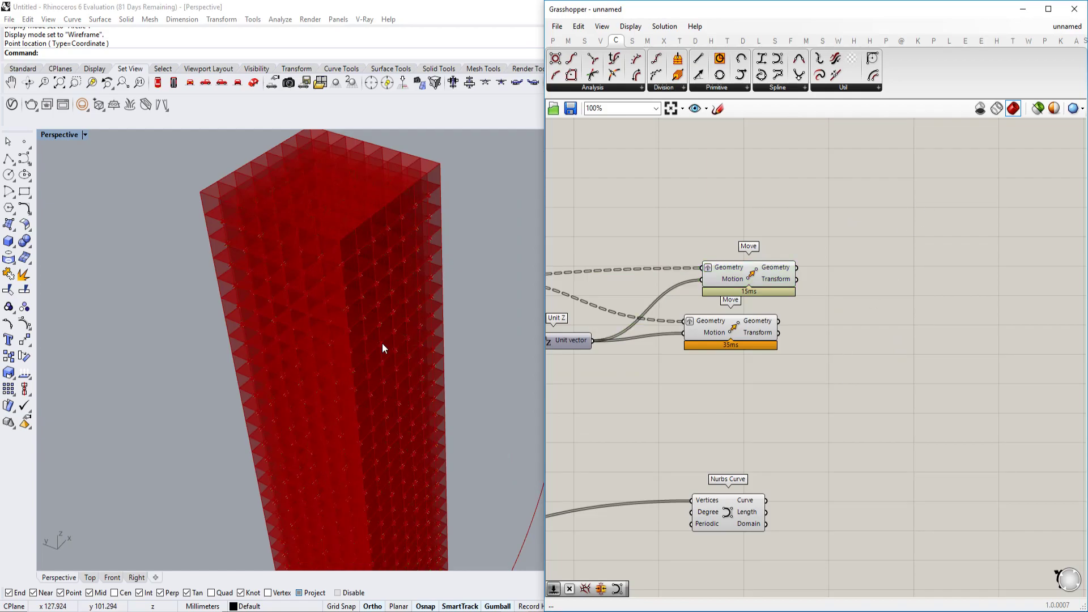
pyautogui.scroll(-5, 305, 380)
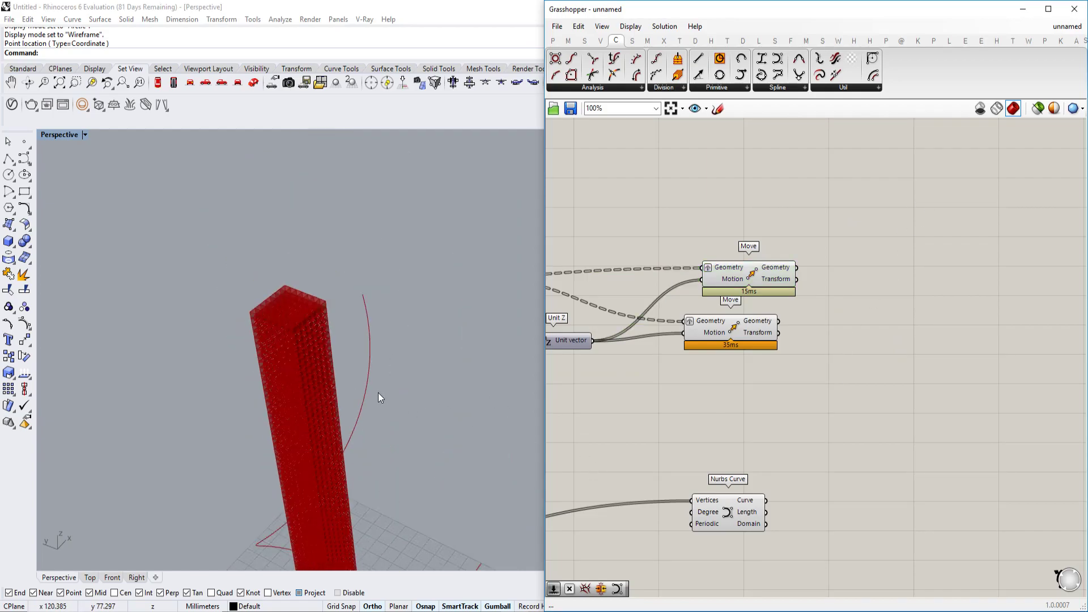
pyautogui.scroll(2, 374, 374)
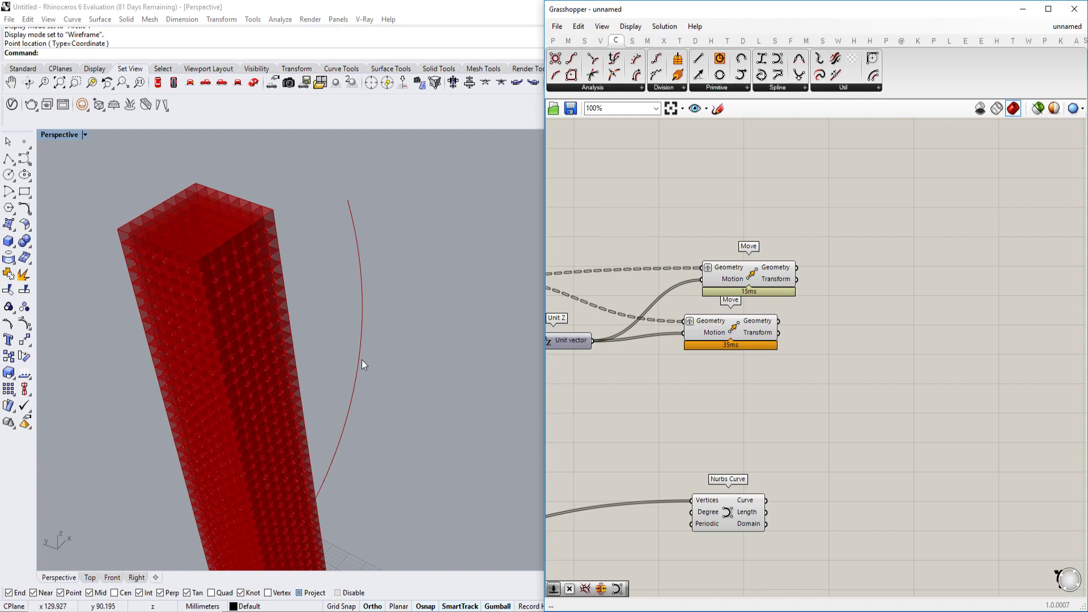
pyautogui.moveTo(950, 286); pyautogui.dragTo(910, 325, button='right')
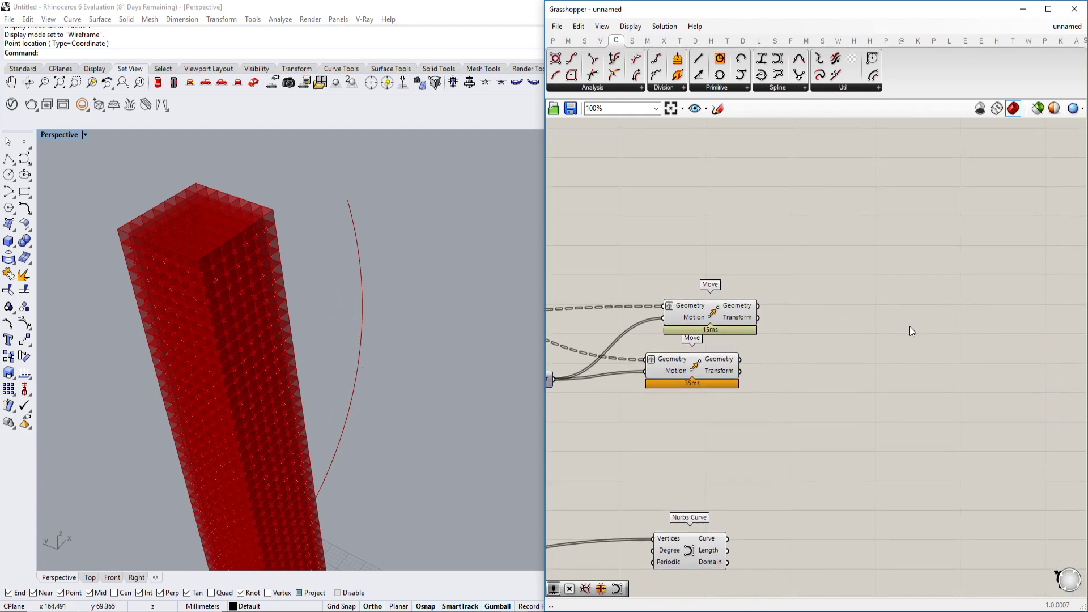
# Add a Curve Closest Point component beside the two Move components.
pyautogui.doubleClick(841, 308)
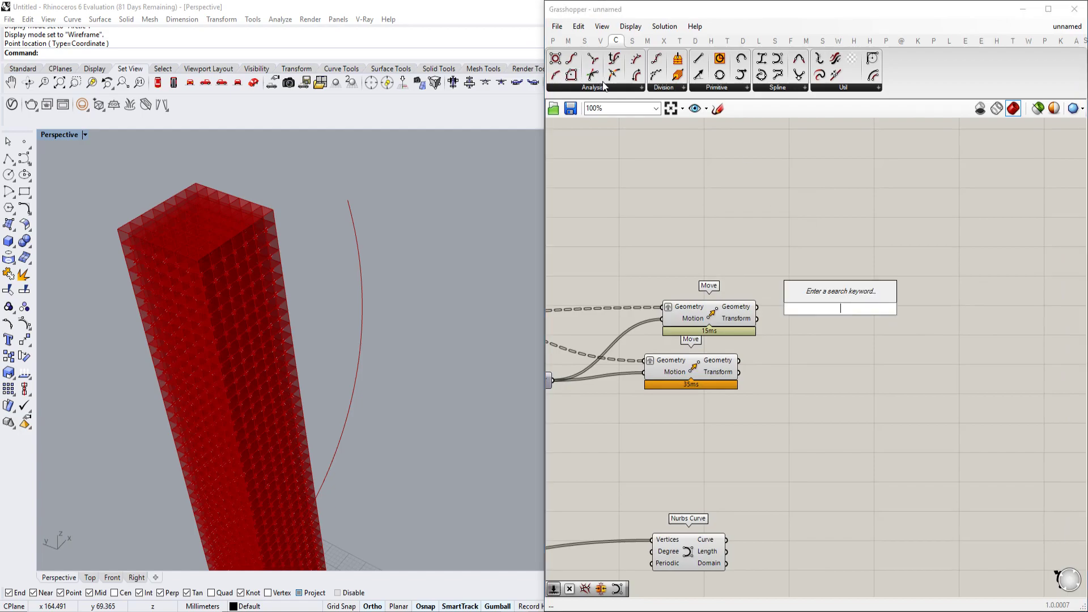
pyautogui.press('Escape')
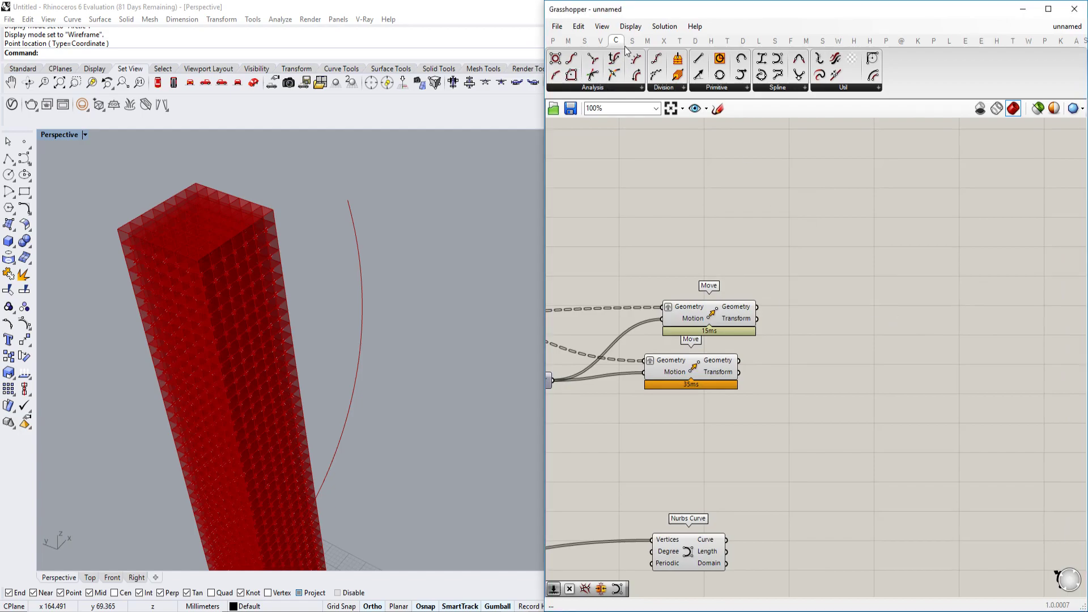
pyautogui.click(601, 88)
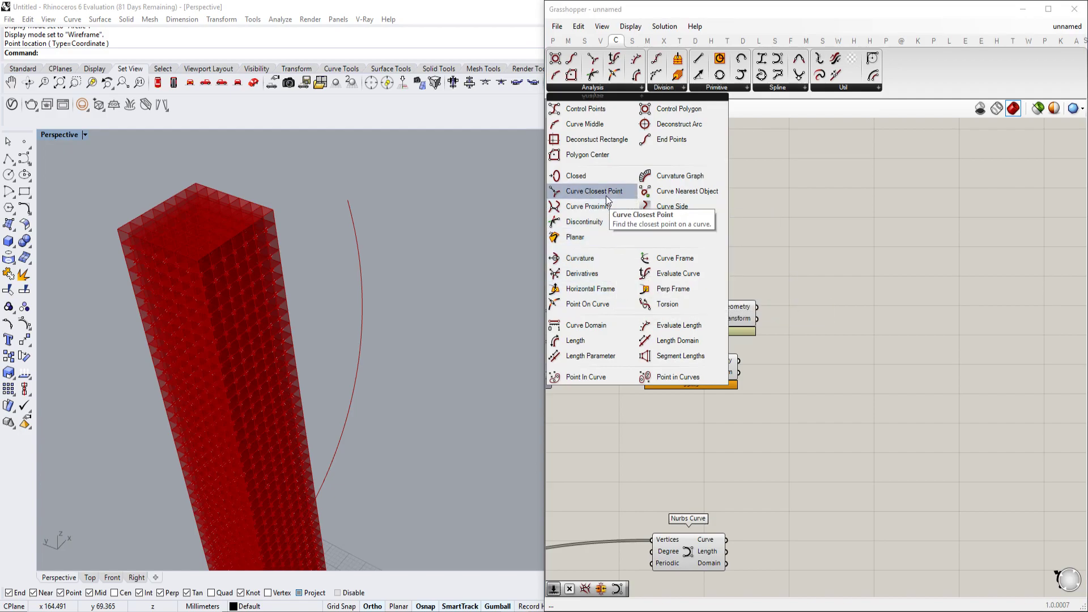
pyautogui.moveTo(607, 196); pyautogui.dragTo(879, 320)
# Feed Curve Closest Point with the moved points as Point and the Nurbs Curve as Curve.
pyautogui.click(717, 312)
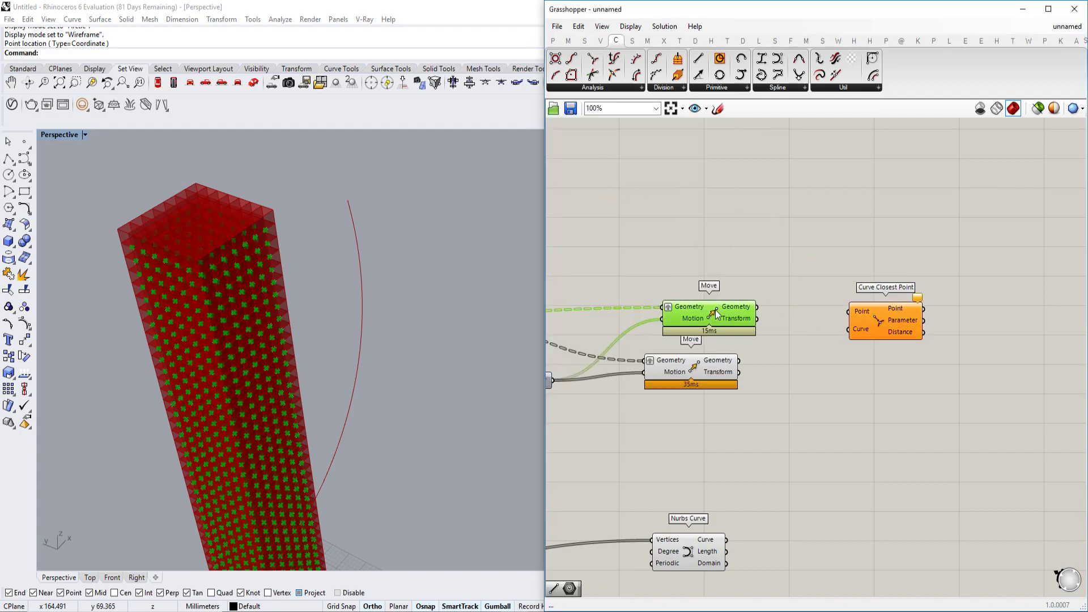
pyautogui.moveTo(746, 309); pyautogui.dragTo(760, 271, button='right')
pyautogui.moveTo(761, 271); pyautogui.dragTo(854, 277)
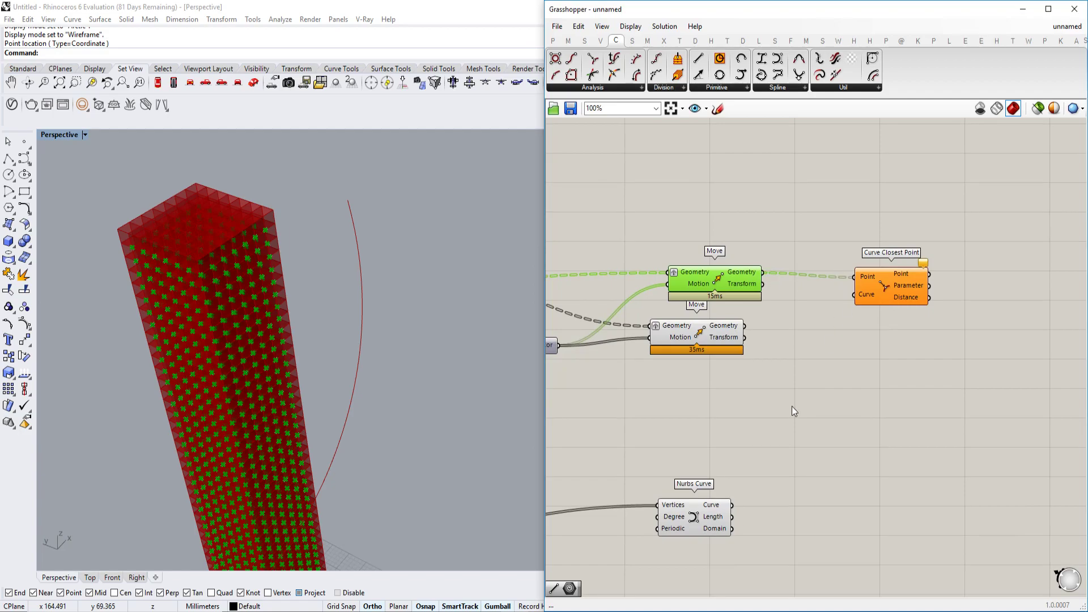
pyautogui.moveTo(733, 504); pyautogui.dragTo(890, 371)
# Examine the closest points generated along the spiral curve in the Rhino viewport.
pyautogui.keyDown('shift'); pyautogui.moveTo(352, 386); pyautogui.dragTo(403, 257, button='right'); pyautogui.keyUp('shift')
pyautogui.scroll(-3, 403, 266)
pyautogui.scroll(3, 457, 280)
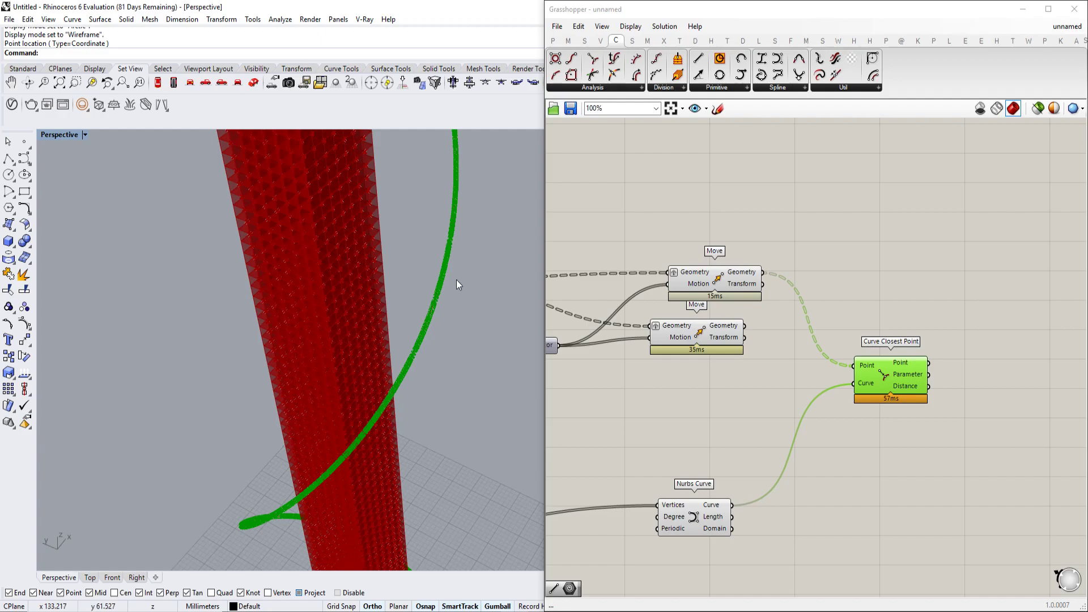
pyautogui.scroll(7, 427, 310)
pyautogui.scroll(-10, 431, 306)
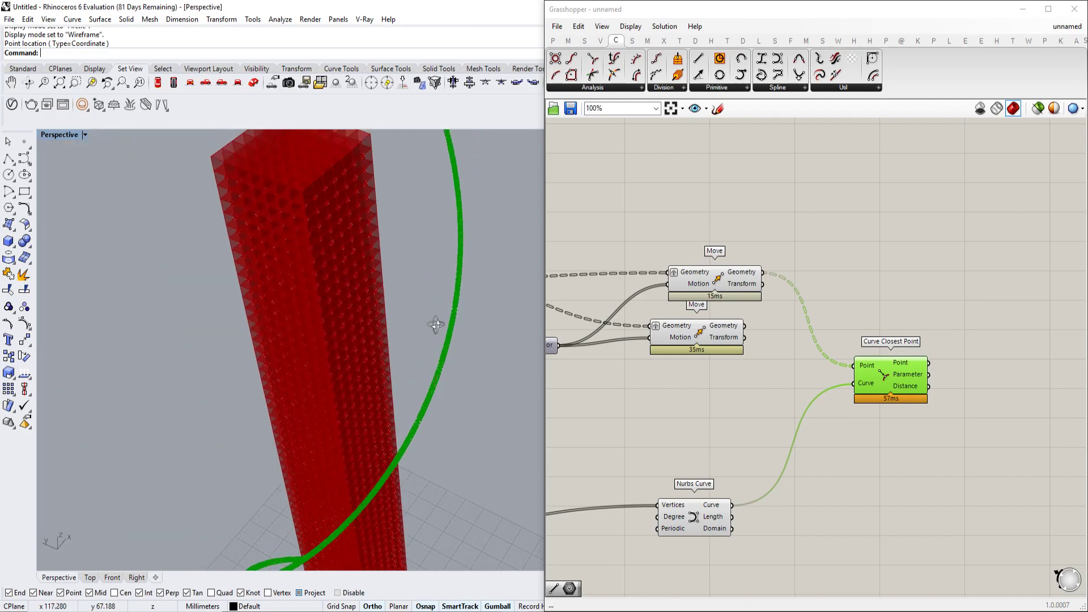
pyautogui.scroll(-3, 436, 296)
pyautogui.scroll(3, 435, 254)
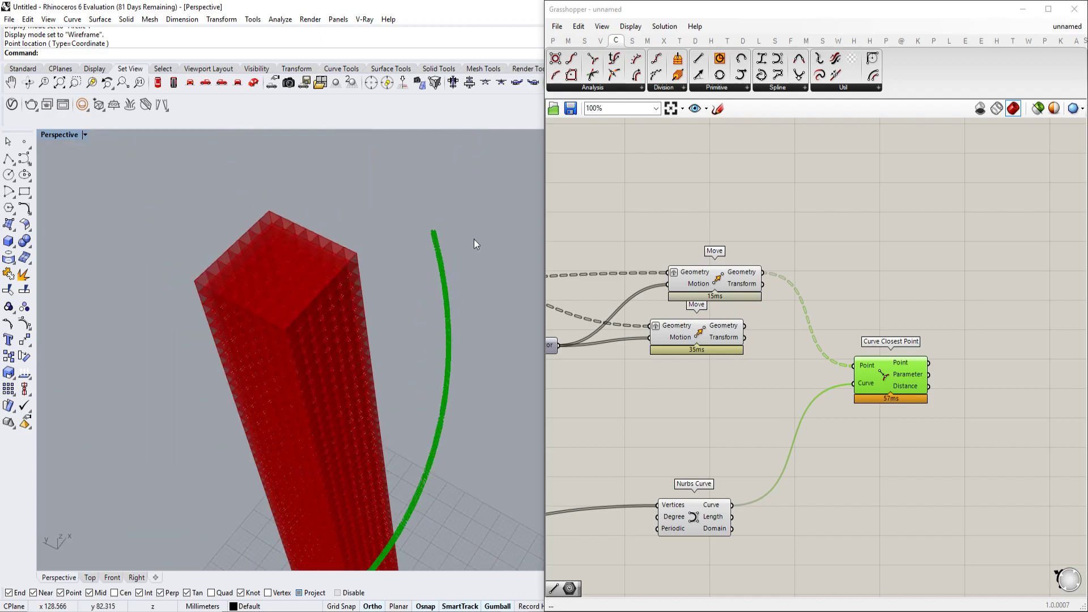
# Add a Line component near Curve Closest Point.
pyautogui.moveTo(956, 400); pyautogui.dragTo(849, 369, button='right')
pyautogui.doubleClick(892, 273)
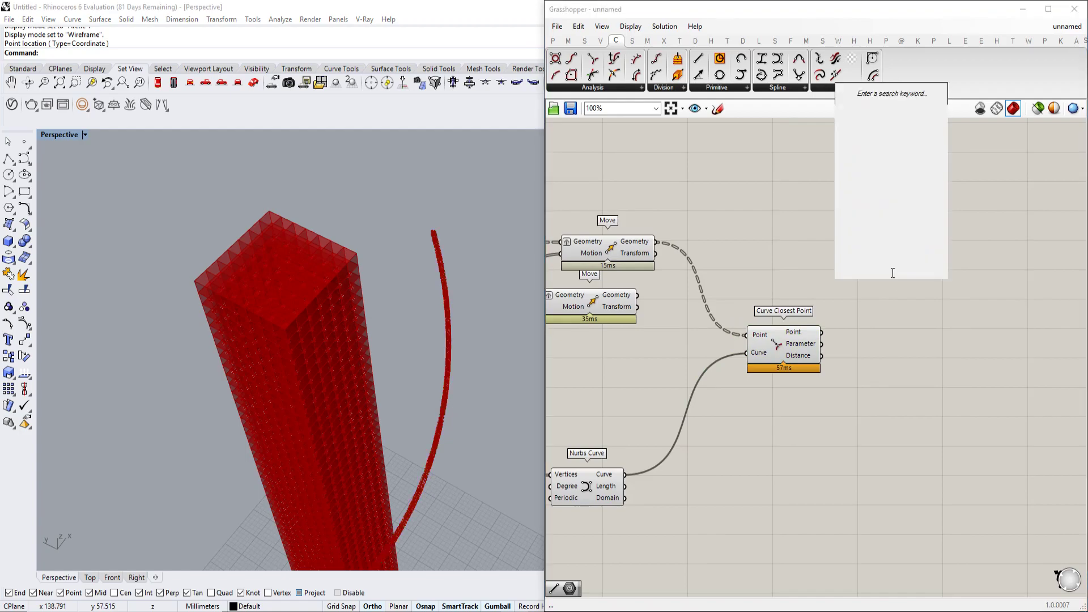
pyautogui.write('move')
pyautogui.press('Escape')
pyautogui.doubleClick(892, 274)
pyautogui.write('line')
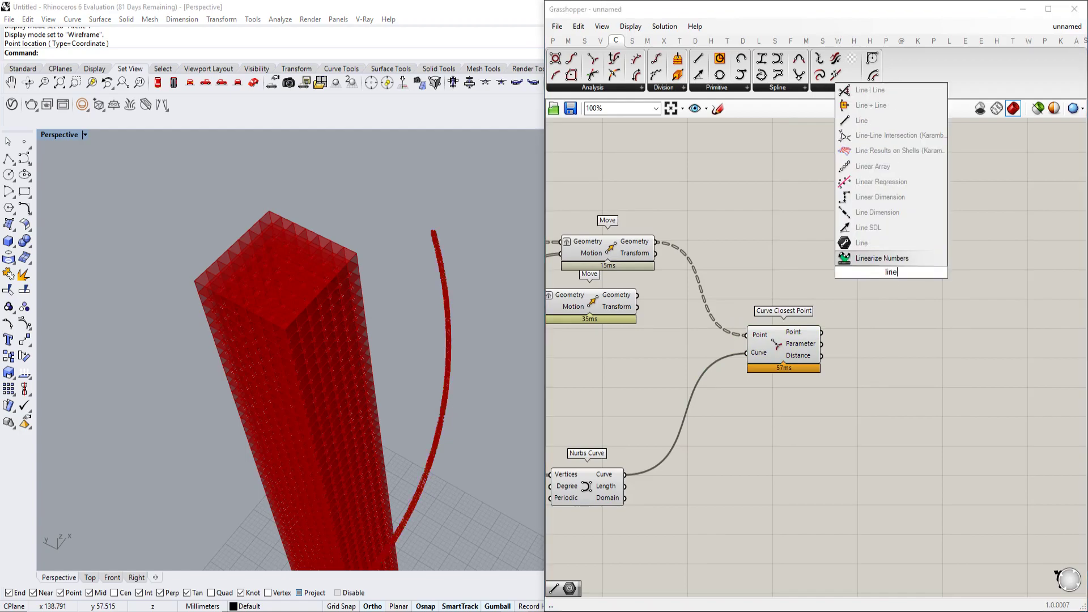
pyautogui.click(873, 243)
# Connect the moved points and their closest points on the curve to the Line component and inspect the connecting lines.
pyautogui.moveTo(822, 332); pyautogui.dragTo(657, 241)
pyautogui.moveTo(430, 311); pyautogui.dragTo(371, 326, button='right')
pyautogui.scroll(5, 367, 338)
# Hide and remove the Line component that joins the moved points to their closest curve points.
pyautogui.middleClick(896, 277)
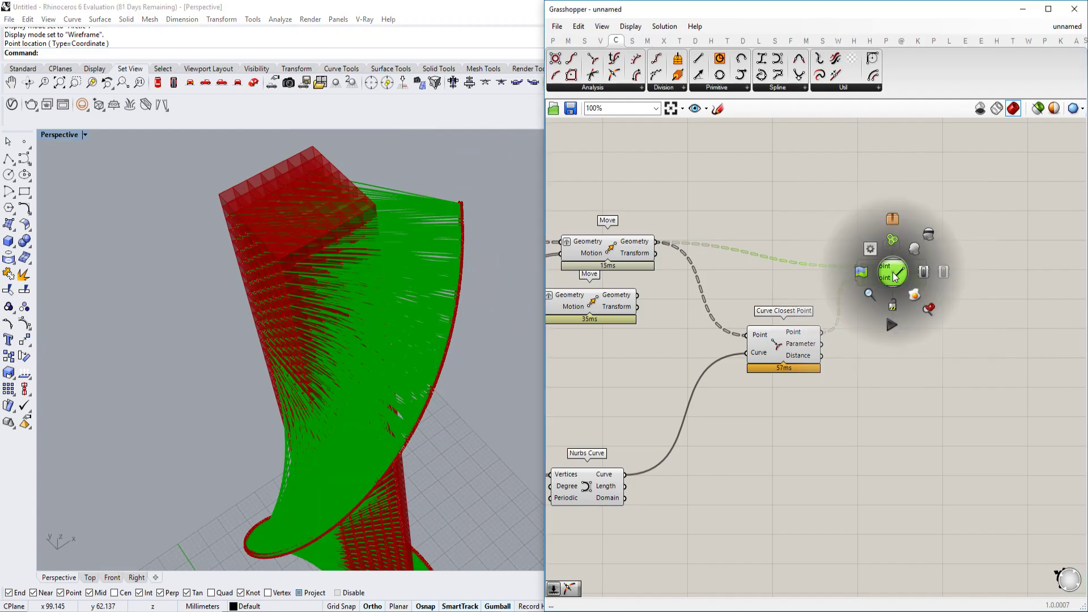
pyautogui.click(929, 236)
pyautogui.scroll(3, 804, 314)
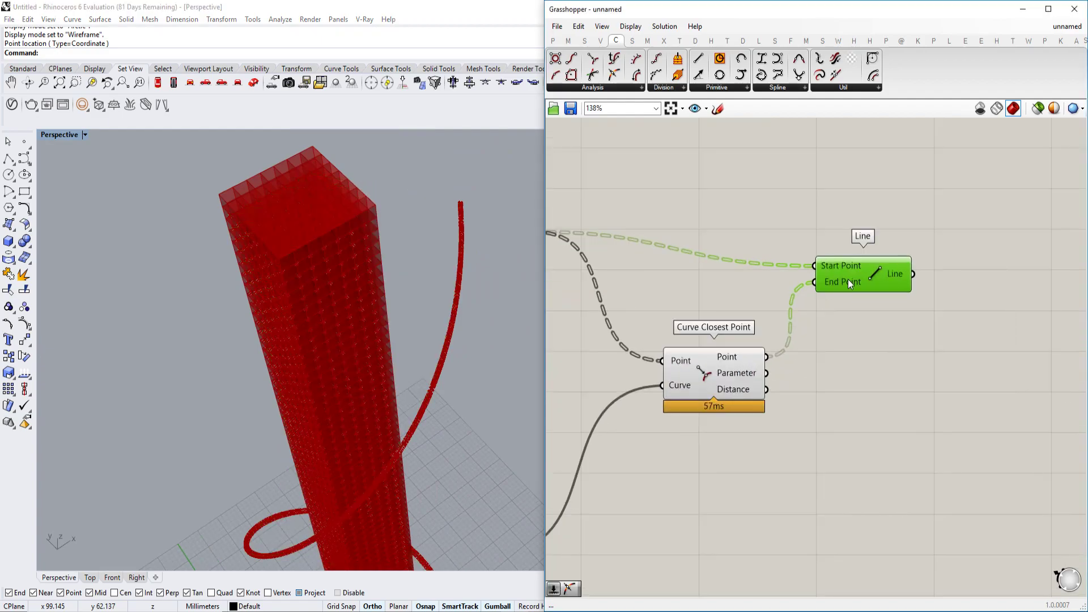
pyautogui.press('Delete')
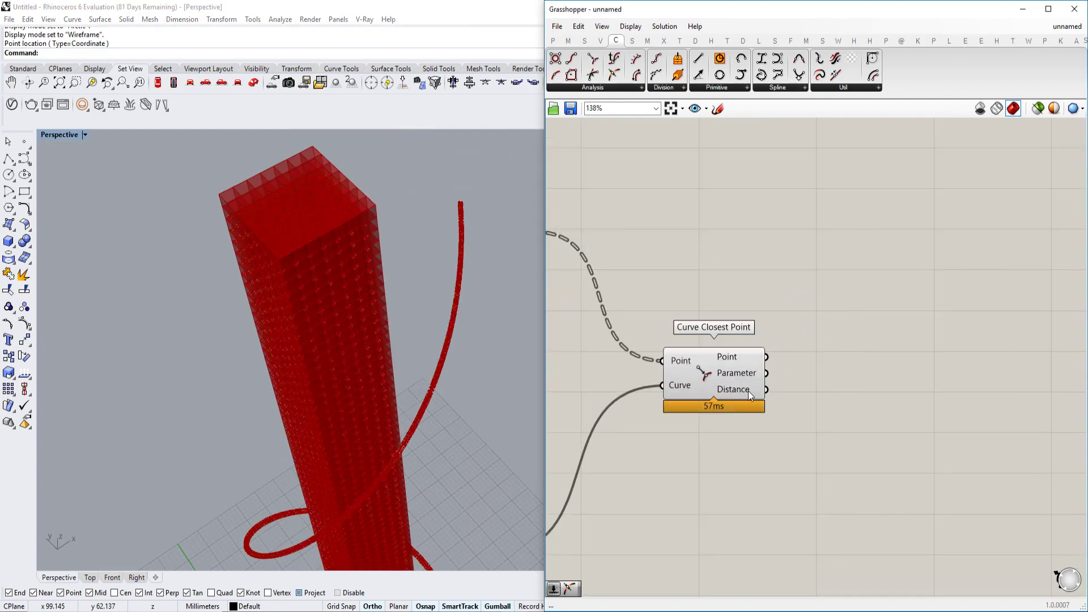
pyautogui.doubleClick(863, 388)
pyautogui.write('larger')
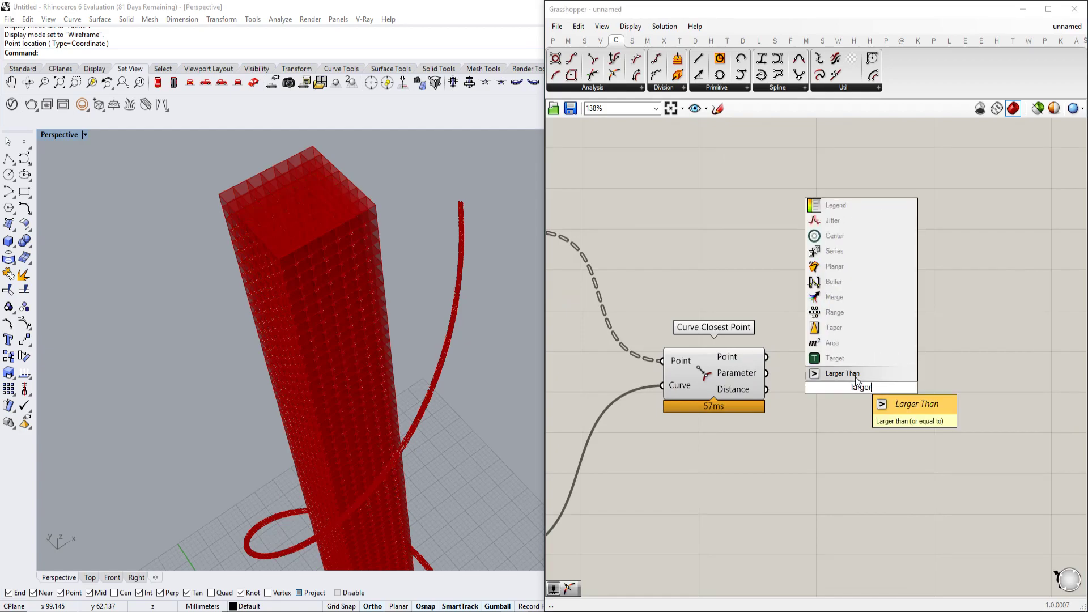
pyautogui.click(837, 421)
pyautogui.doubleClick(838, 421)
pyautogui.write('small')
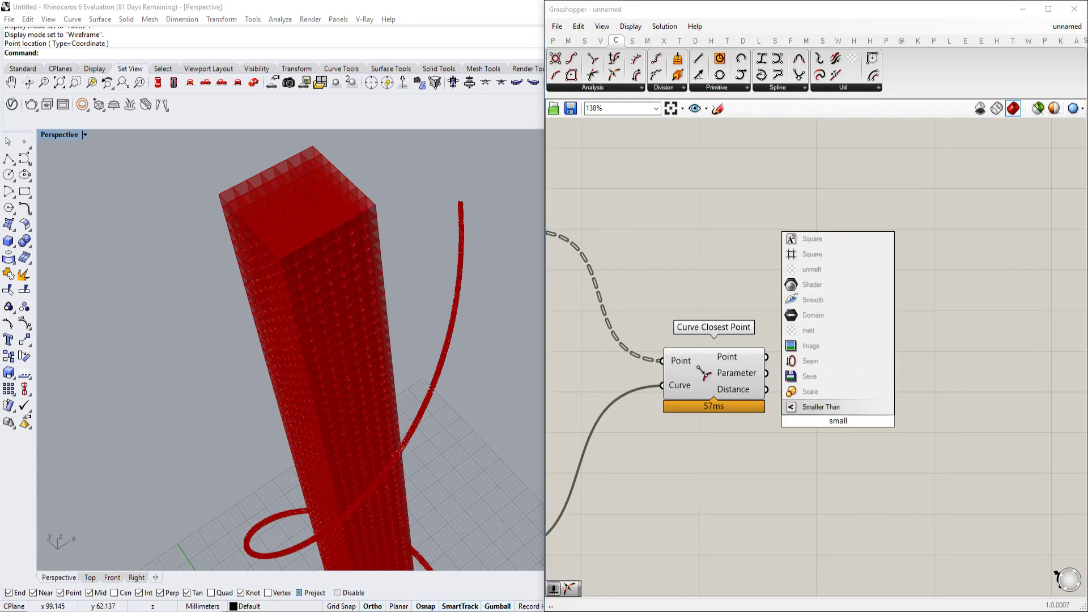
pyautogui.click(844, 437)
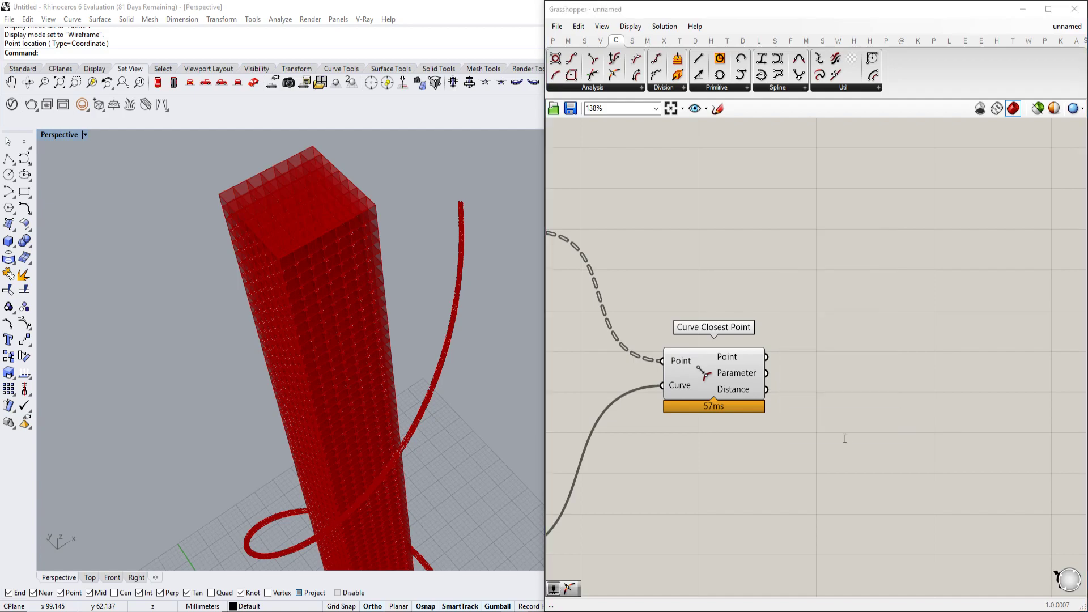
# Add a Larger Than component and feed the Curve Closest Point Distance into its First Number.
pyautogui.doubleClick(845, 437)
pyautogui.write('larger')
pyautogui.click(836, 425)
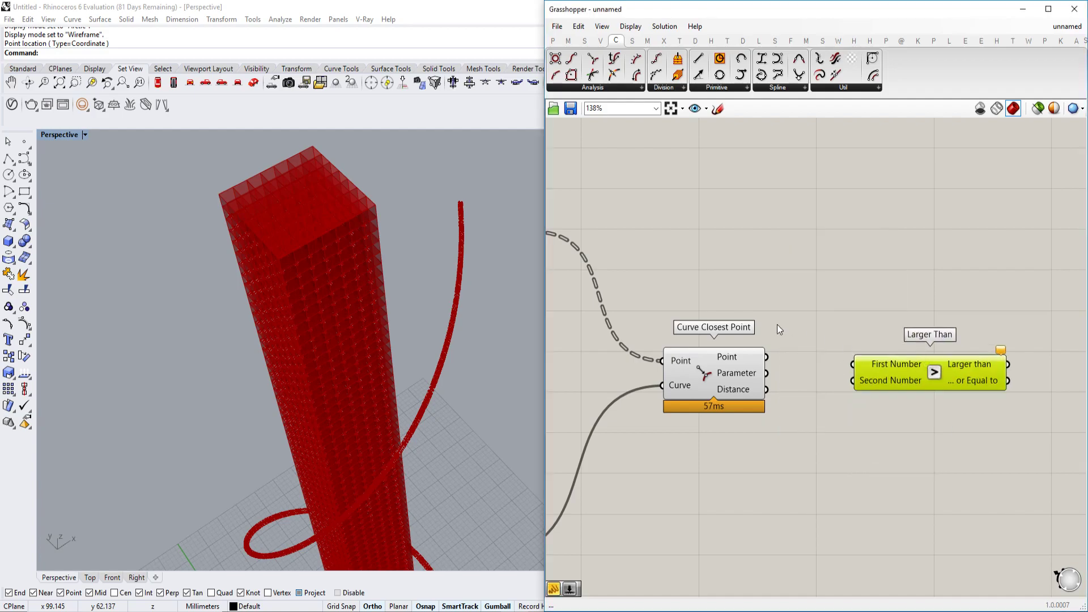
pyautogui.moveTo(767, 390); pyautogui.dragTo(854, 364)
pyautogui.moveTo(935, 374); pyautogui.dragTo(934, 400)
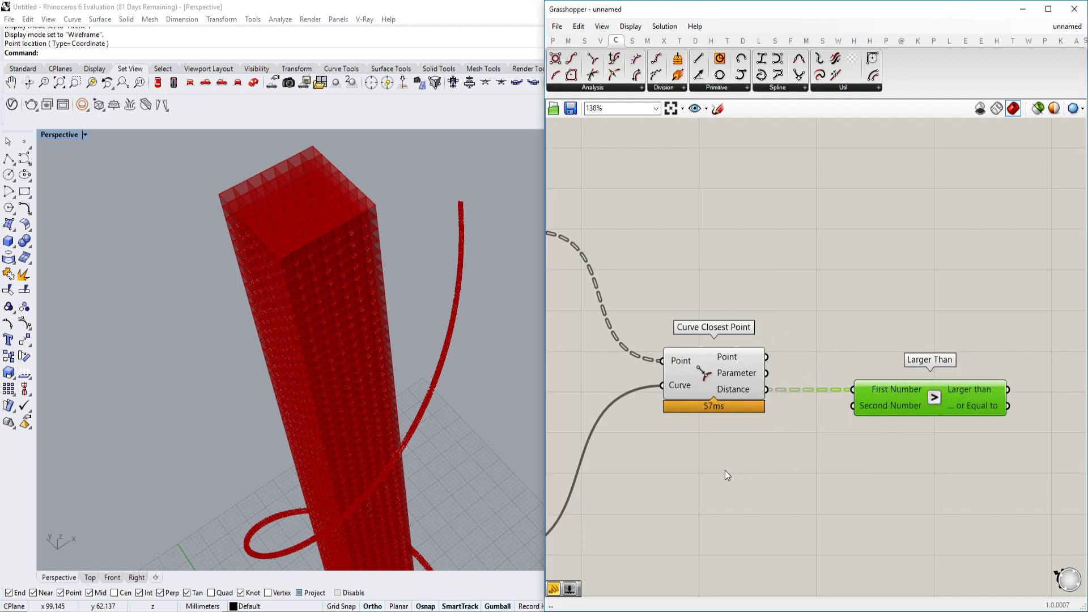
# Examine how the tower's boxes relate to the spiral curve in the Rhino viewport.
pyautogui.doubleClick(726, 471)
pyautogui.press('Escape')
pyautogui.moveTo(448, 407); pyautogui.dragTo(340, 408, button='right')
pyautogui.scroll(-4, 501, 407)
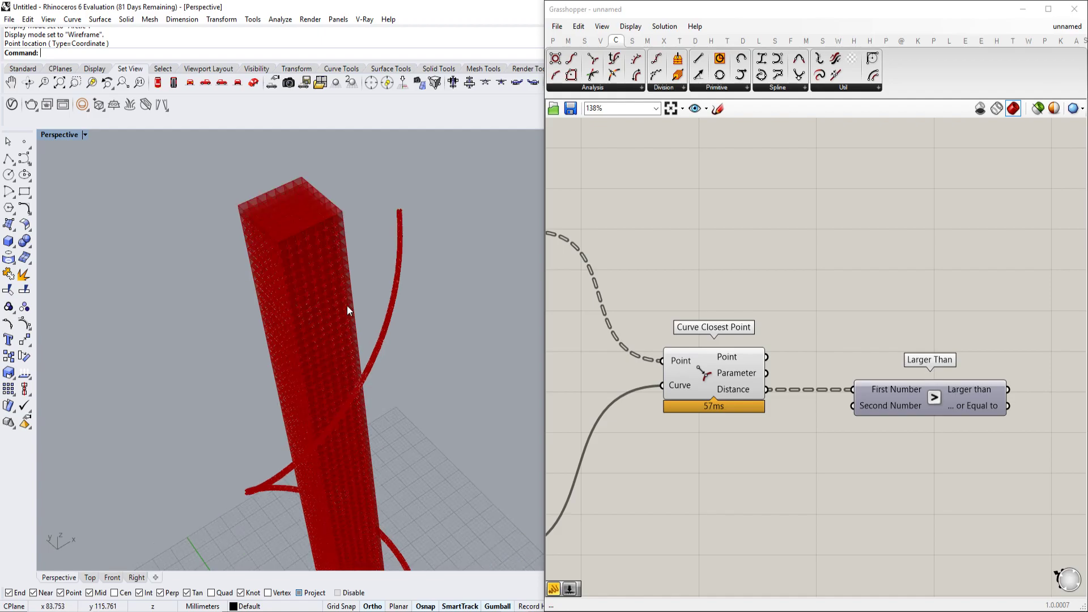
pyautogui.scroll(5, 347, 305)
pyautogui.scroll(-5, 203, 413)
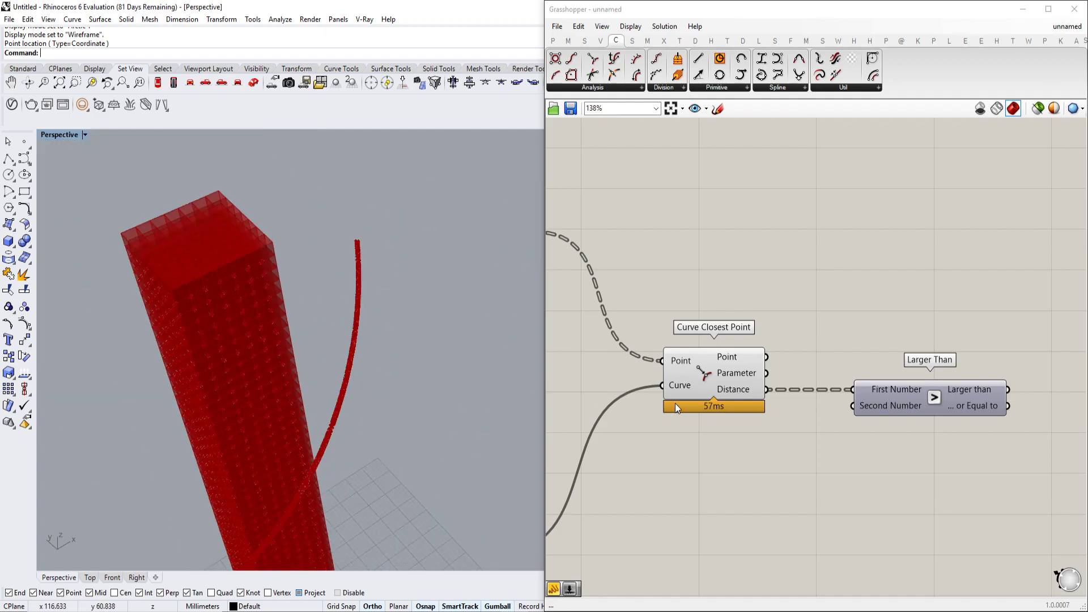
pyautogui.scroll(-2, 829, 433)
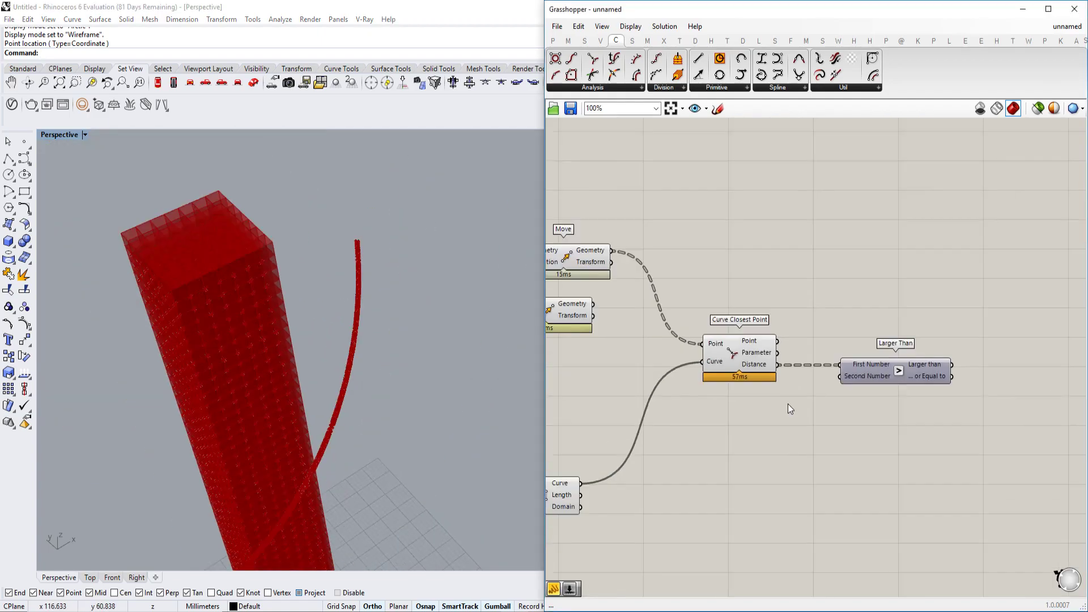
# Add a number slider with the value 11.00 and connect it to Larger Than's Second Number.
pyautogui.doubleClick(759, 424)
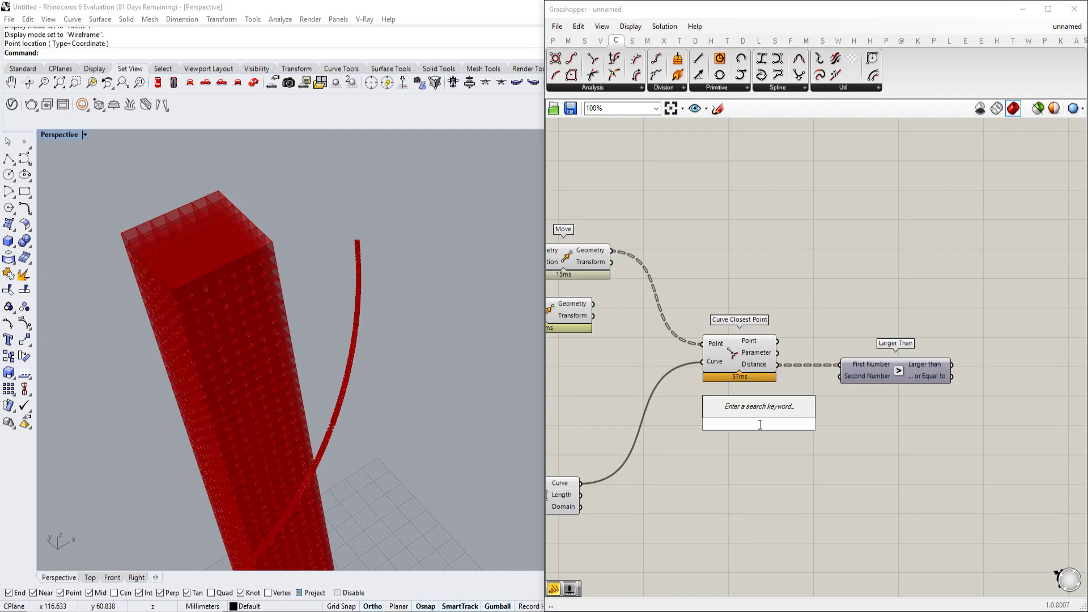
pyautogui.write('2')
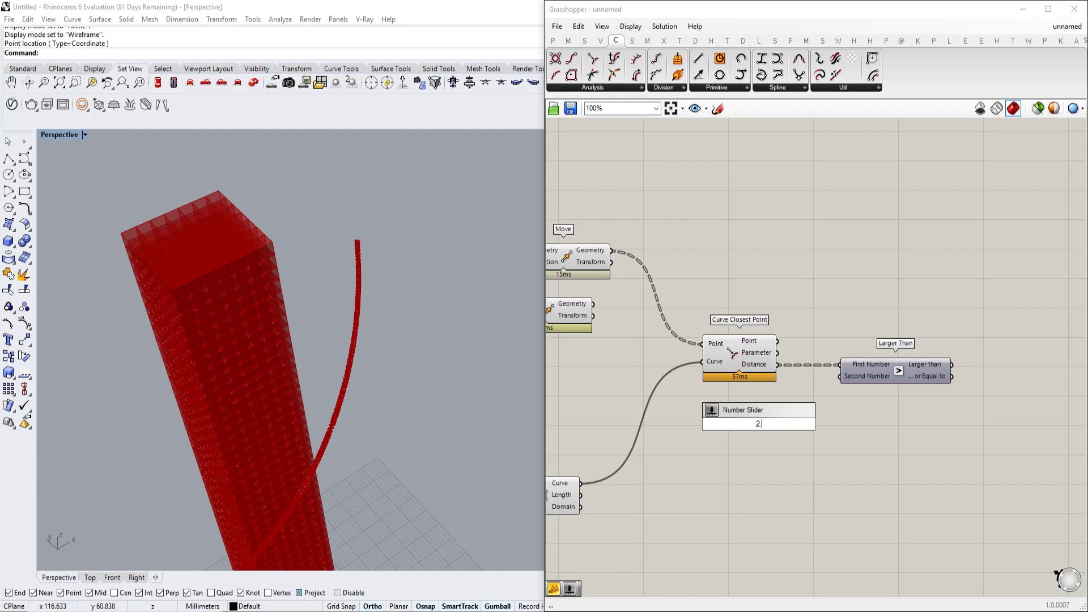
pyautogui.press('BackSpace')
pyautogui.write('11')
pyautogui.press('Return')
pyautogui.moveTo(818, 424); pyautogui.dragTo(840, 377)
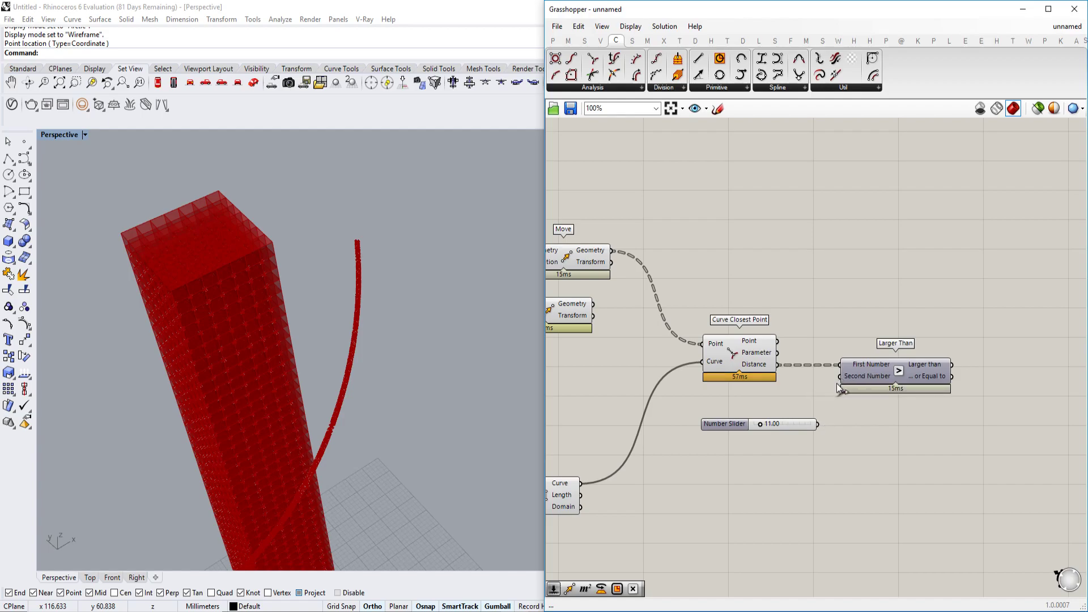
# Rename the threshold slider feeding Larger Than to "Which ones to remove".
pyautogui.doubleClick(725, 424)
pyautogui.write('Which ones to remove')
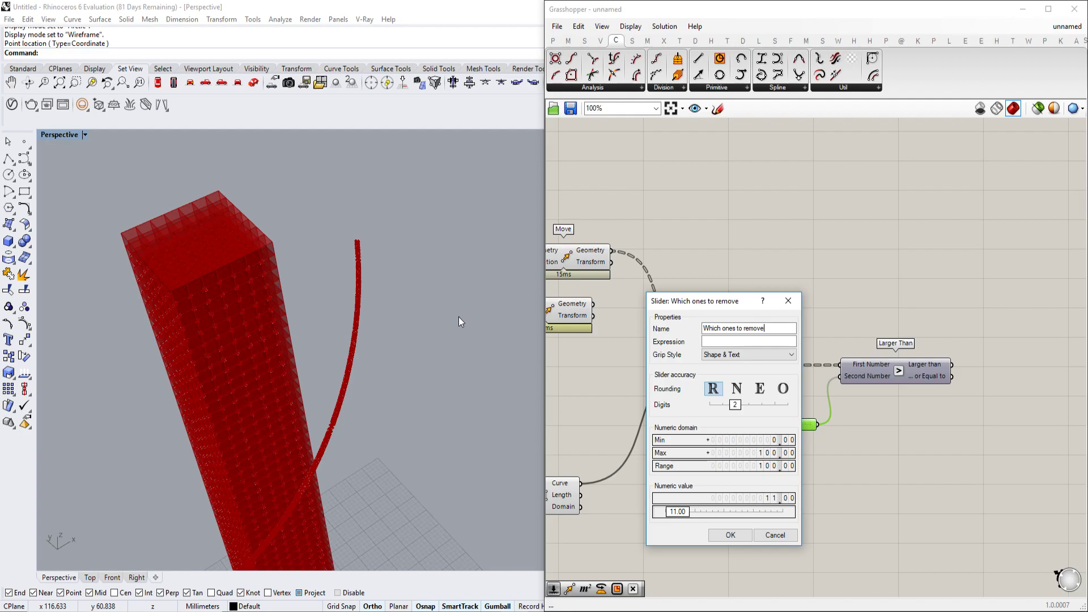
pyautogui.click(752, 531)
# Add a Dispatch component beyond the Larger Than component.
pyautogui.moveTo(931, 366); pyautogui.dragTo(785, 366, button='right')
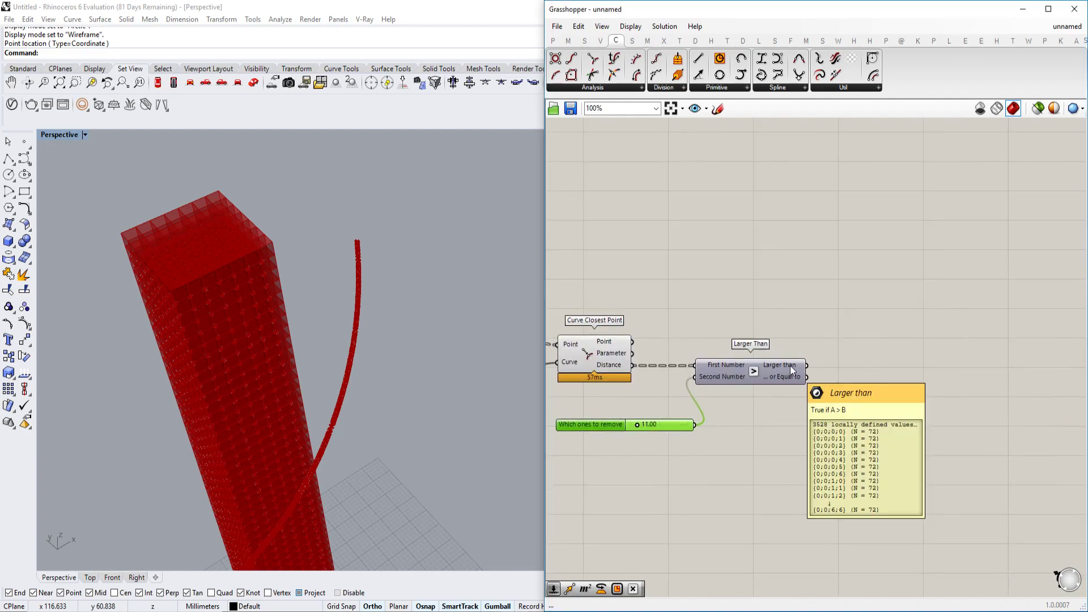
pyautogui.doubleClick(888, 353)
pyautogui.write('dispatch')
pyautogui.press('Return')
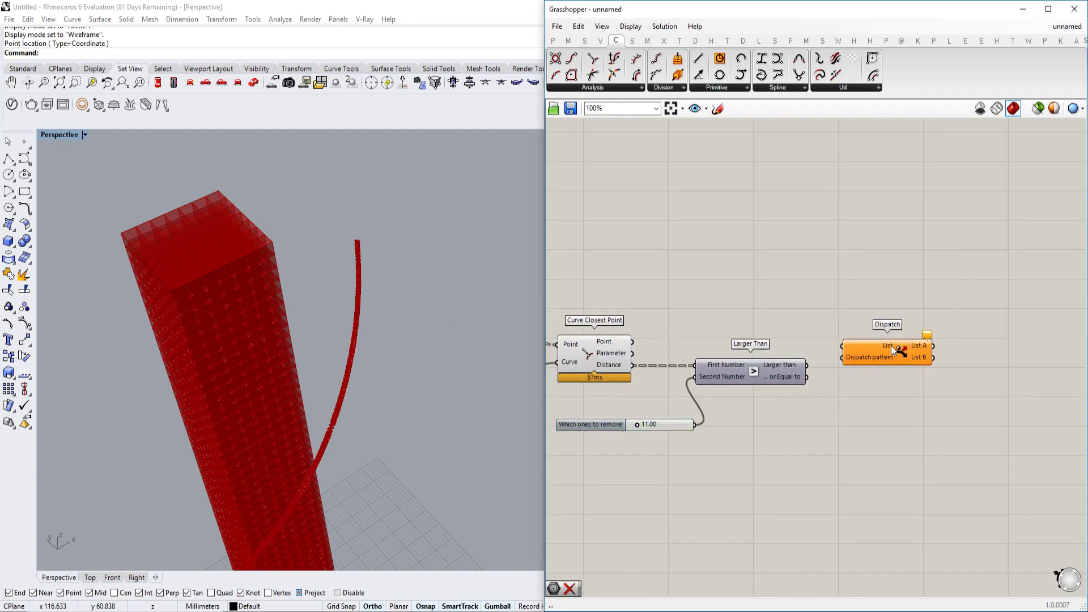
# Add an enlarged Panel fed by the Larger than output and read through its True/False list.
pyautogui.doubleClick(872, 424)
pyautogui.write('//')
pyautogui.click(866, 411)
pyautogui.scroll(2, 842, 364)
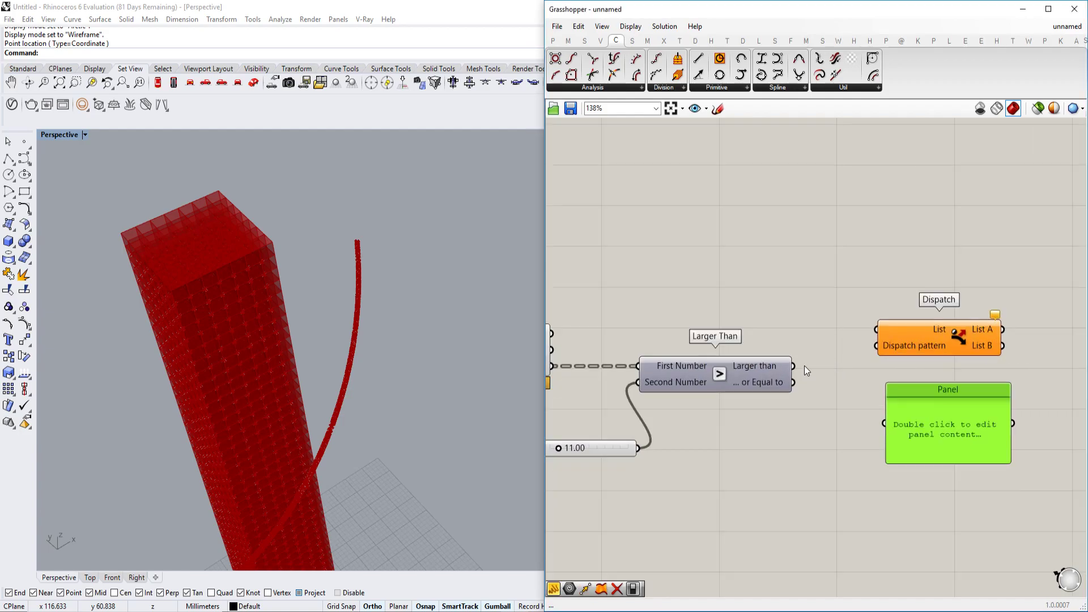
pyautogui.moveTo(794, 366); pyautogui.dragTo(883, 417)
pyautogui.moveTo(883, 417); pyautogui.dragTo(778, 336, button='right')
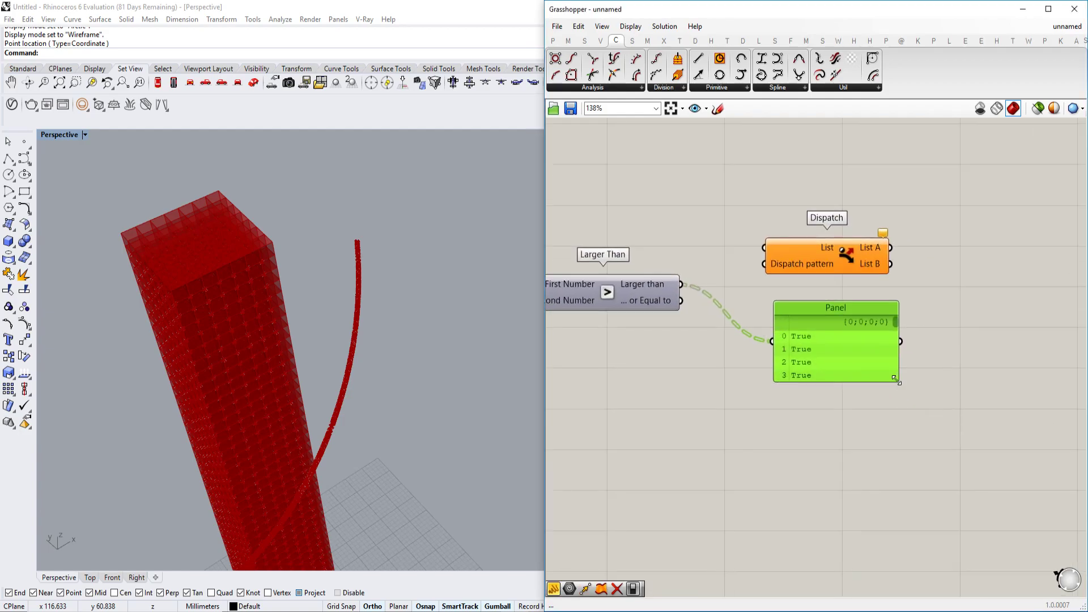
pyautogui.moveTo(896, 378); pyautogui.dragTo(994, 497)
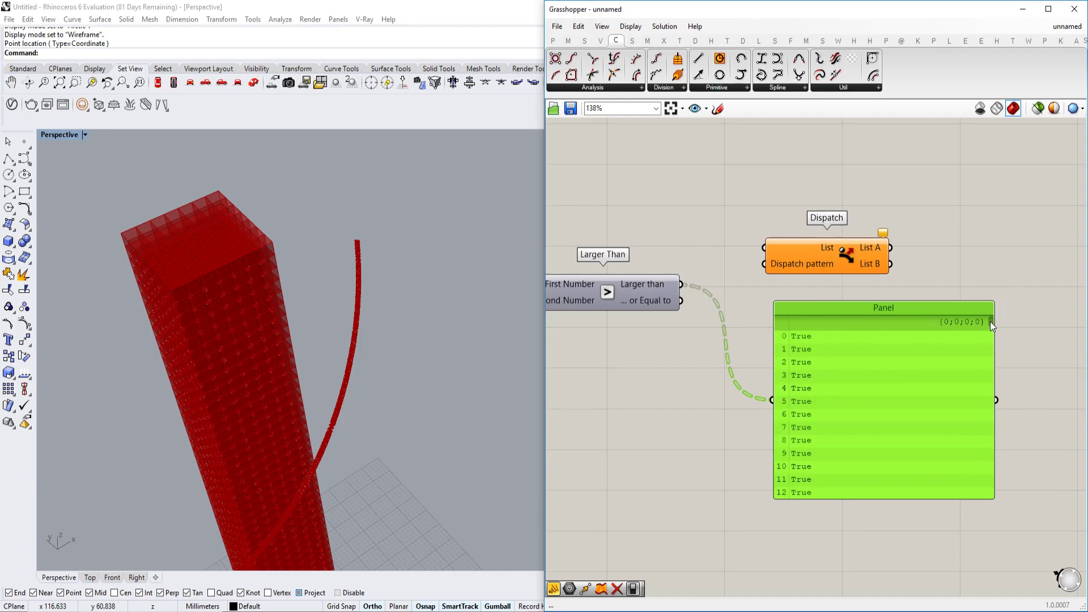
pyautogui.moveTo(991, 321); pyautogui.dragTo(994, 440)
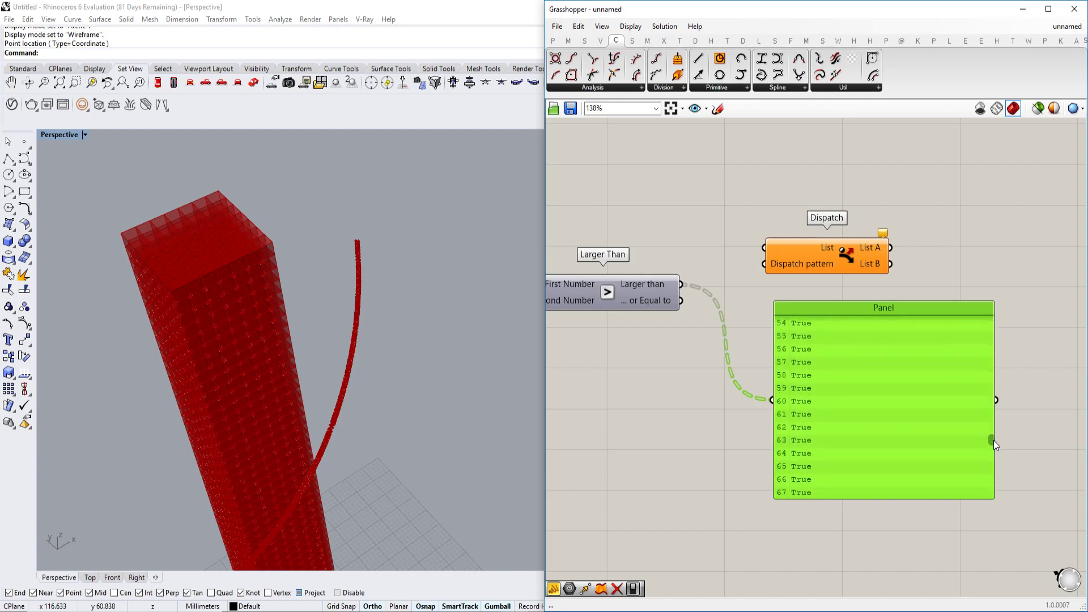
# Set the "Which ones to remove" slider to 15.25 and check the values in the Panel.
pyautogui.scroll(-3, 994, 440)
pyautogui.moveTo(642, 392); pyautogui.dragTo(714, 385, button='right')
pyautogui.scroll(2, 713, 385)
pyautogui.moveTo(732, 389)
pyautogui.mouseDown()
pyautogui.moveTo(756, 389)
pyautogui.moveTo(733, 392)
pyautogui.mouseUp()
pyautogui.moveTo(876, 414); pyautogui.dragTo(733, 413, button='right')
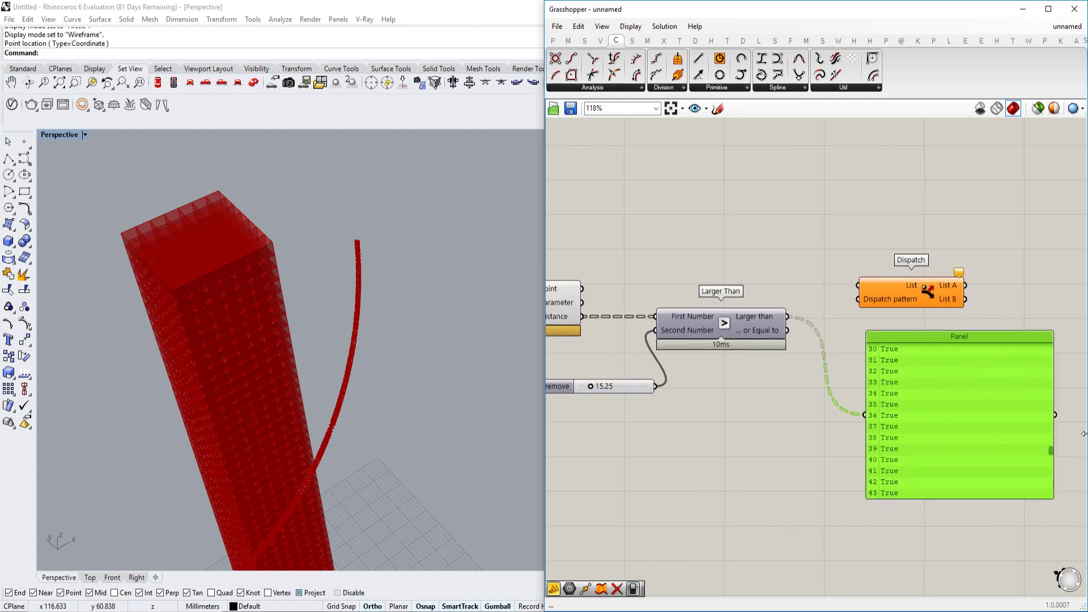
pyautogui.scroll(5, 1050, 451)
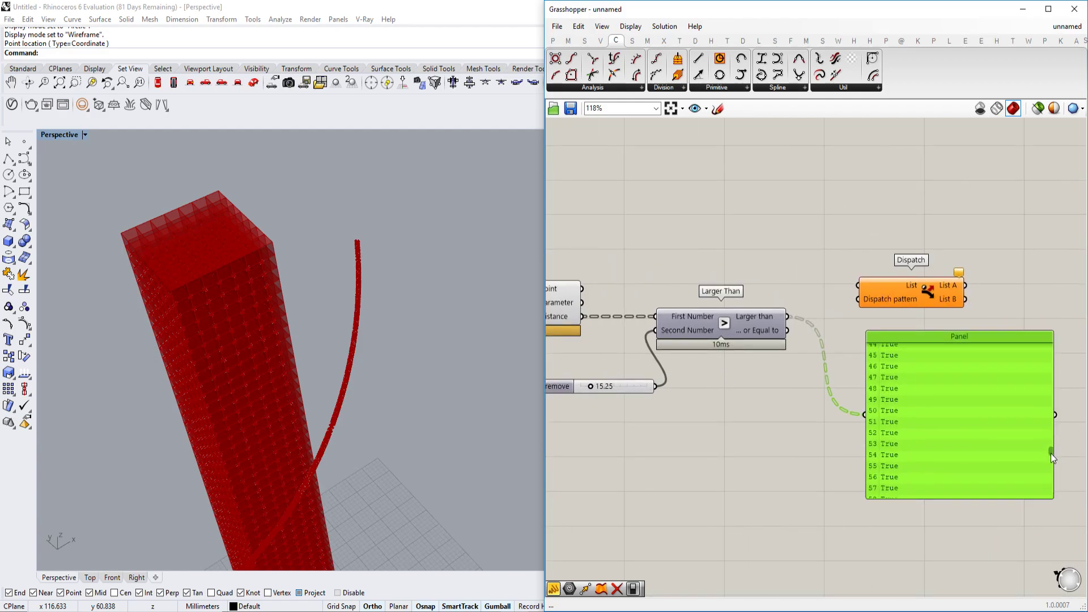
# Feed Dispatch with the Larger than output as Dispatch pattern and the moved boxes' Geometry as List.
pyautogui.moveTo(844, 278); pyautogui.dragTo(925, 302, button='right')
pyautogui.scroll(-1, 925, 302)
pyautogui.moveTo(935, 322); pyautogui.dragTo(885, 332)
pyautogui.scroll(-2, 841, 273)
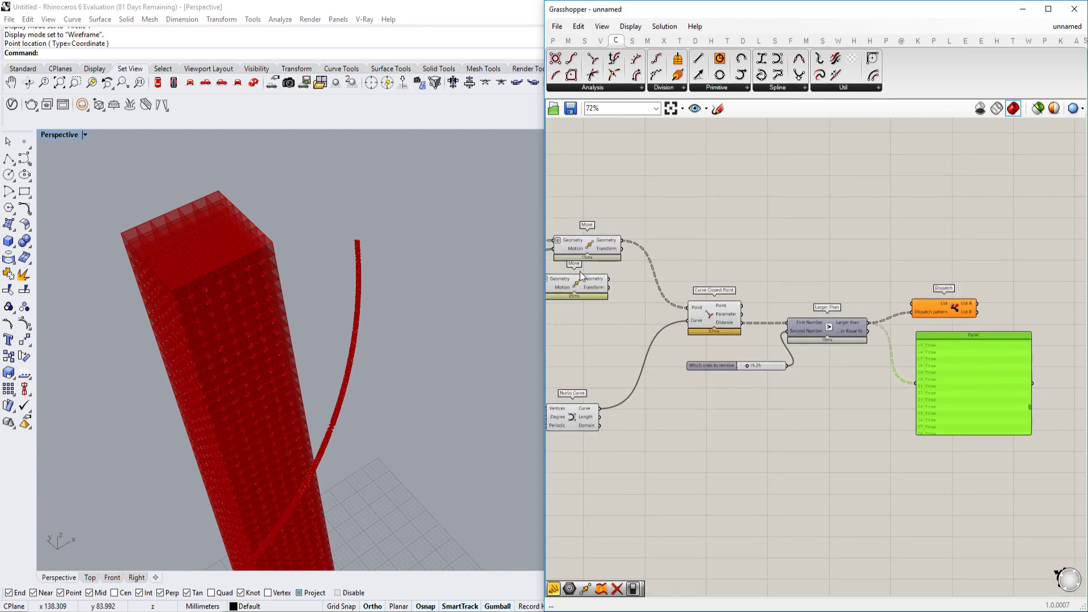
pyautogui.click(592, 284)
pyautogui.moveTo(610, 281); pyautogui.dragTo(911, 304)
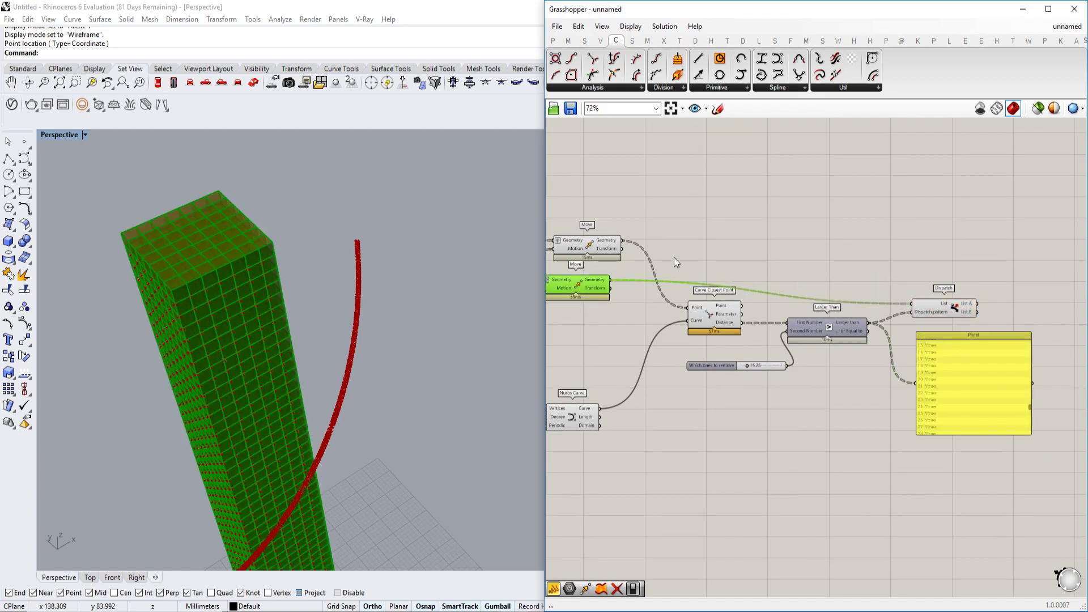
# Turn off the preview of both Move components and Curve Closest Point.
pyautogui.moveTo(675, 257); pyautogui.dragTo(792, 249, button='right')
pyautogui.moveTo(720, 196); pyautogui.dragTo(686, 283)
pyautogui.middleClick(687, 282)
pyautogui.click(717, 256)
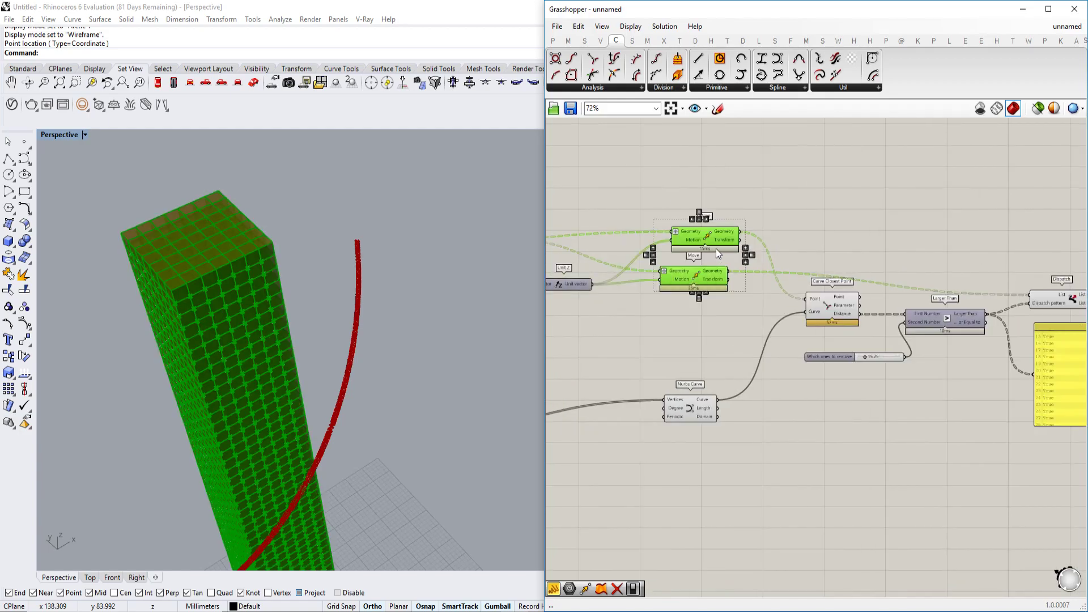
pyautogui.middleClick(705, 266)
pyautogui.click(733, 243)
pyautogui.moveTo(999, 299); pyautogui.dragTo(852, 304, button='right')
pyautogui.click(699, 312)
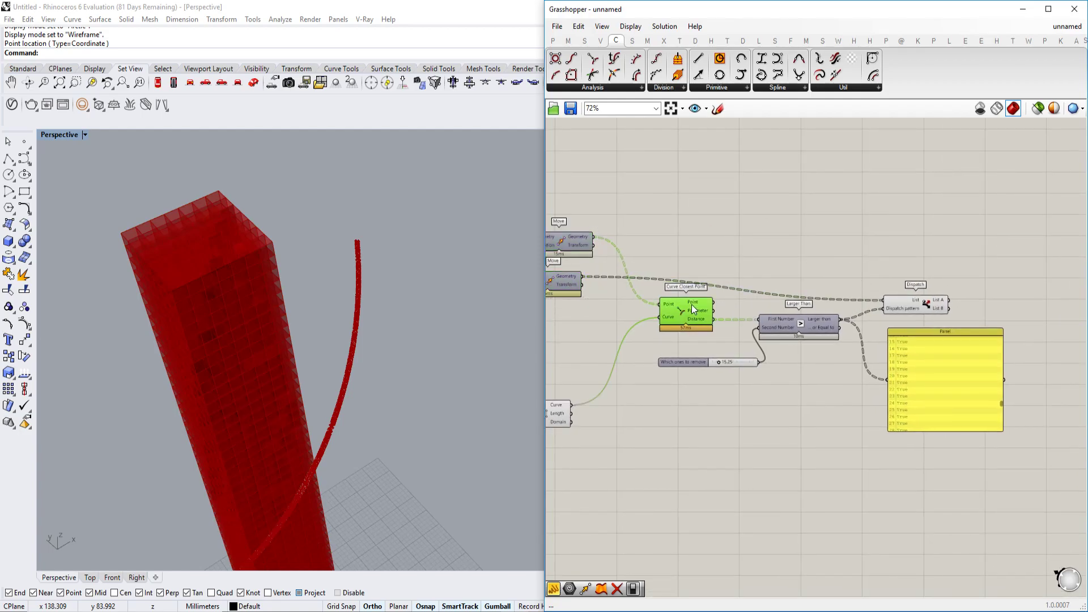
pyautogui.middleClick(693, 305)
pyautogui.click(721, 280)
# Add a Geometry parameter and connect Dispatch's List A to it.
pyautogui.scroll(2, 963, 255)
pyautogui.moveTo(1042, 295); pyautogui.dragTo(971, 310, button='right')
pyautogui.doubleClick(971, 309)
pyautogui.write('ge')
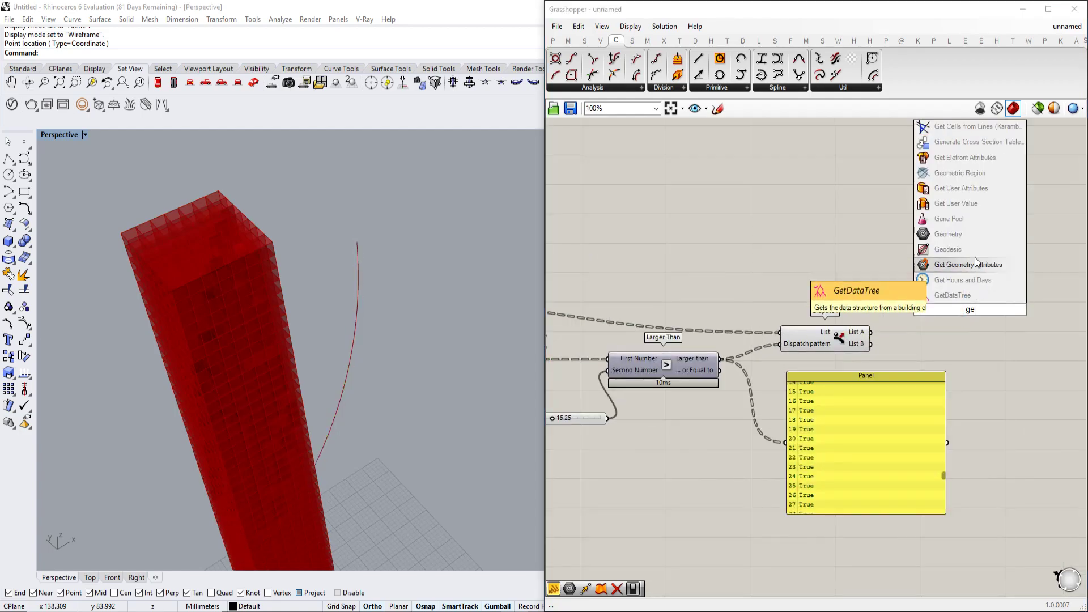
pyautogui.click(970, 236)
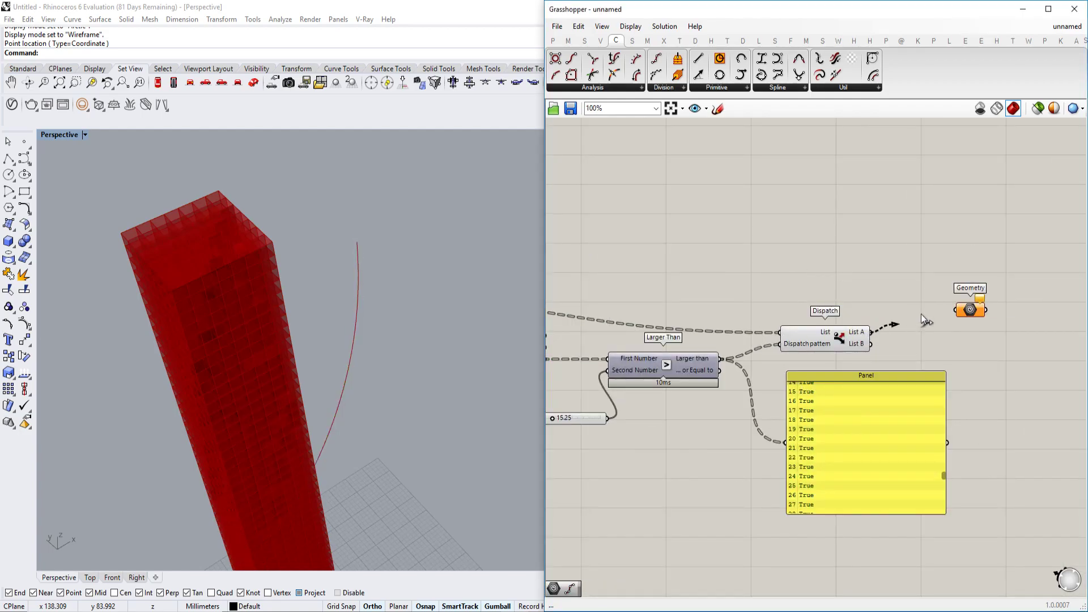
pyautogui.moveTo(960, 308); pyautogui.dragTo(961, 324)
# Turn off the Dispatch component's preview and view the tower from another angle.
pyautogui.click(840, 339)
pyautogui.middleClick(841, 336)
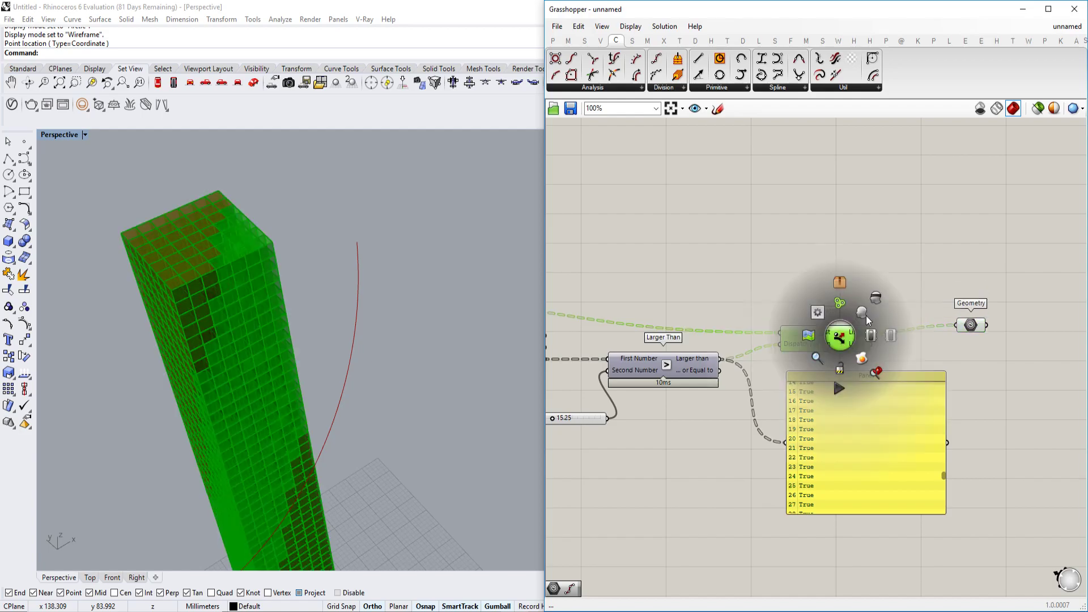
pyautogui.click(872, 304)
pyautogui.moveTo(244, 371); pyautogui.dragTo(310, 369, button='right')
# Duplicate the Geometry parameter below the original and connect Dispatch's List B to the copy.
pyautogui.click(981, 325)
pyautogui.keyDown('alt'); pyautogui.moveTo(981, 324); pyautogui.dragTo(983, 370); pyautogui.keyUp('alt')
pyautogui.moveTo(913, 352); pyautogui.dragTo(962, 372)
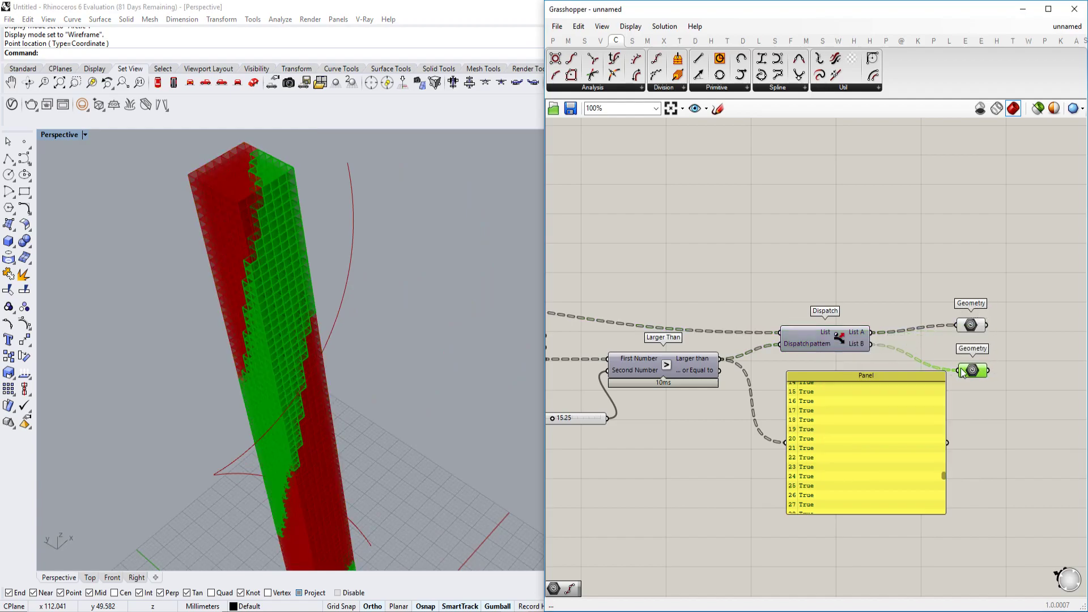
# Turn off the preview of the Geometry parameter holding List A.
pyautogui.click(968, 311)
pyautogui.click(969, 322)
pyautogui.middleClick(968, 322)
pyautogui.click(997, 288)
# Set the "Which ones to remove" slider to 19.40 and inspect the carved boxes around the spiral.
pyautogui.scroll(-7, 453, 306)
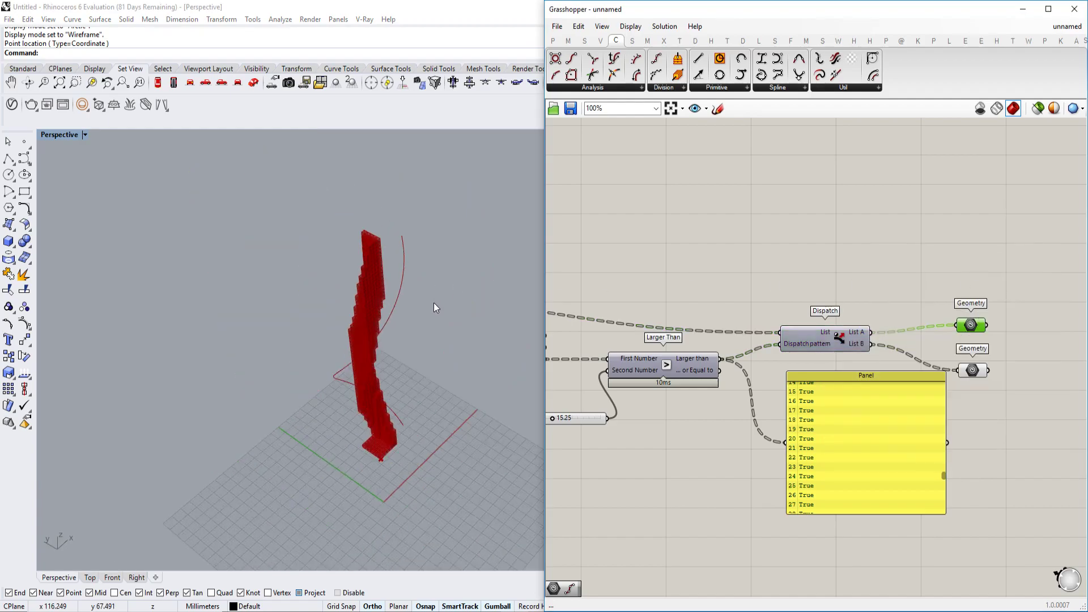
pyautogui.scroll(5, 363, 315)
pyautogui.scroll(5, 753, 351)
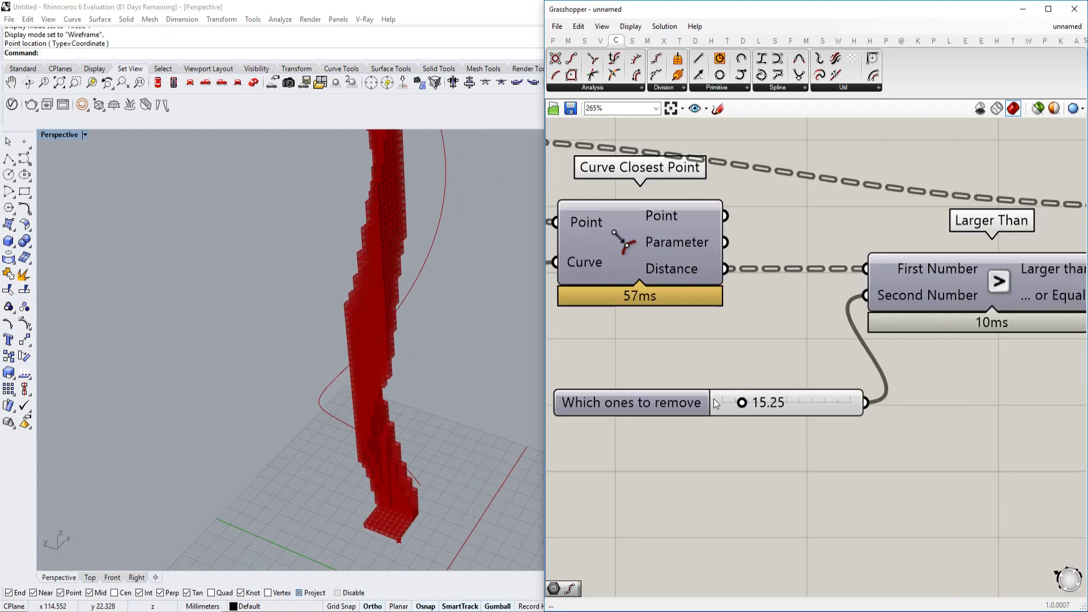
pyautogui.scroll(1, 713, 399)
pyautogui.moveTo(749, 403)
pyautogui.mouseDown()
pyautogui.moveTo(765, 405)
pyautogui.moveTo(755, 404)
pyautogui.mouseUp()
pyautogui.moveTo(362, 341)
pyautogui.mouseDown(button='right')
pyautogui.moveTo(380, 376)
pyautogui.moveTo(340, 369)
pyautogui.moveTo(311, 296)
pyautogui.moveTo(316, 323)
pyautogui.moveTo(372, 335)
pyautogui.mouseUp(button='right')
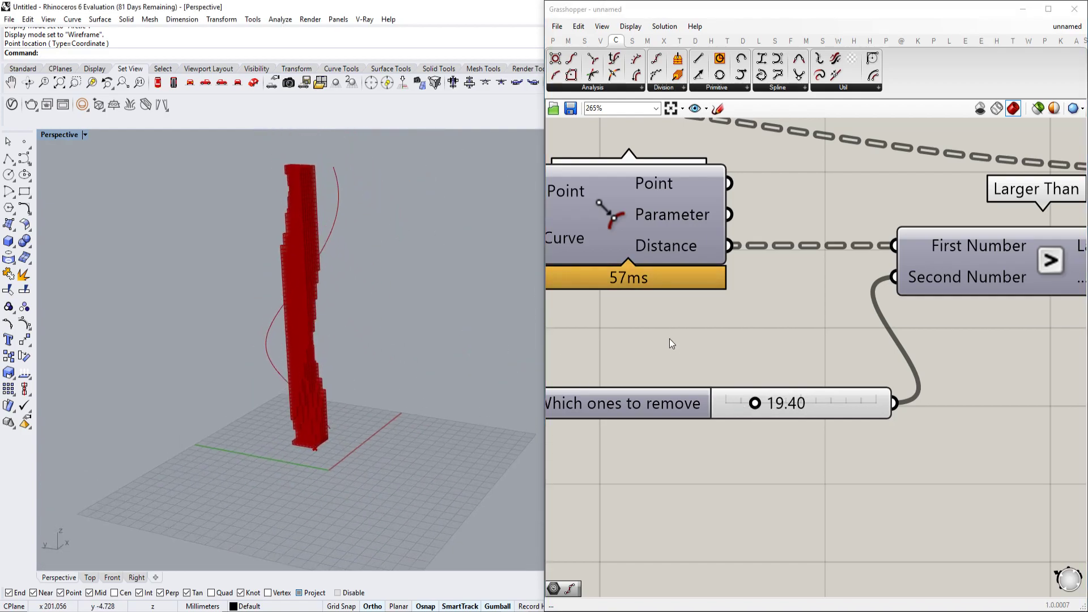
# Set the Number Slider feeding the Count of the spiral's Series component to 107.
pyautogui.scroll(-5, 669, 338)
pyautogui.scroll(-2, 788, 339)
pyautogui.scroll(7, 757, 349)
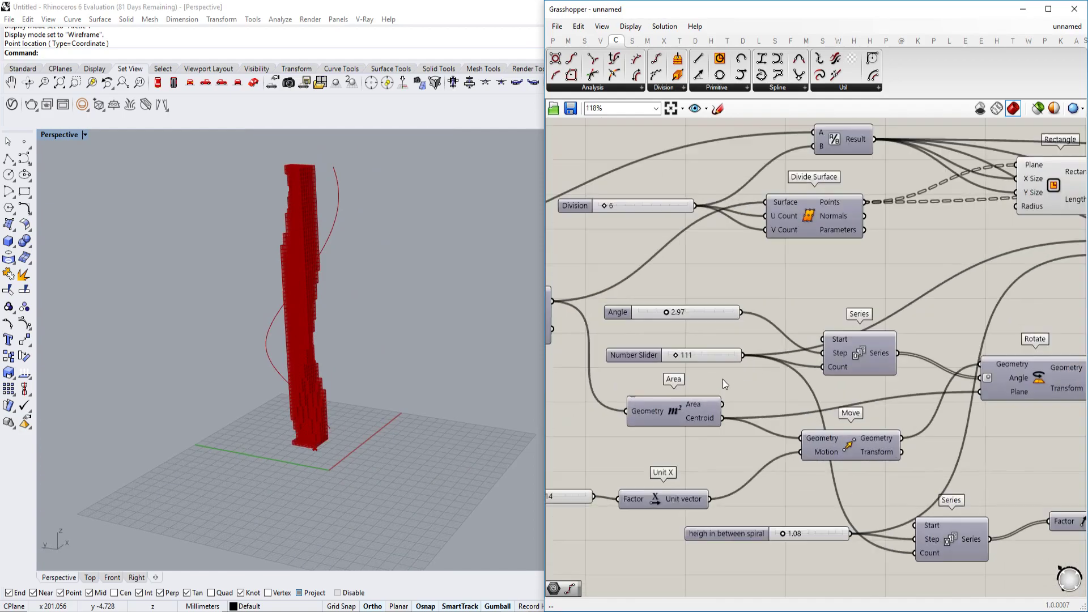
pyautogui.moveTo(778, 342); pyautogui.dragTo(776, 342)
pyautogui.scroll(-3, 806, 317)
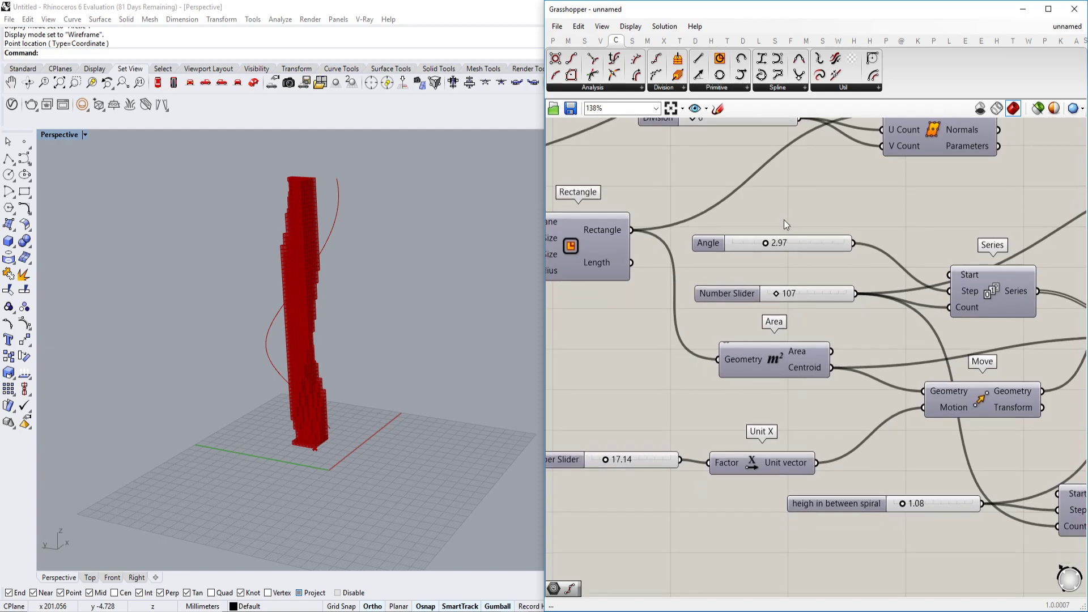
# Set the spiral's Angle slider to 8.15 and inspect the carved steps around the tower.
pyautogui.scroll(3, 784, 227)
pyautogui.moveTo(758, 251); pyautogui.dragTo(853, 254)
pyautogui.scroll(4, 318, 296)
pyautogui.scroll(3, 318, 296)
pyautogui.keyDown('shift'); pyautogui.moveTo(317, 296); pyautogui.dragTo(343, 342, button='right'); pyautogui.keyUp('shift')
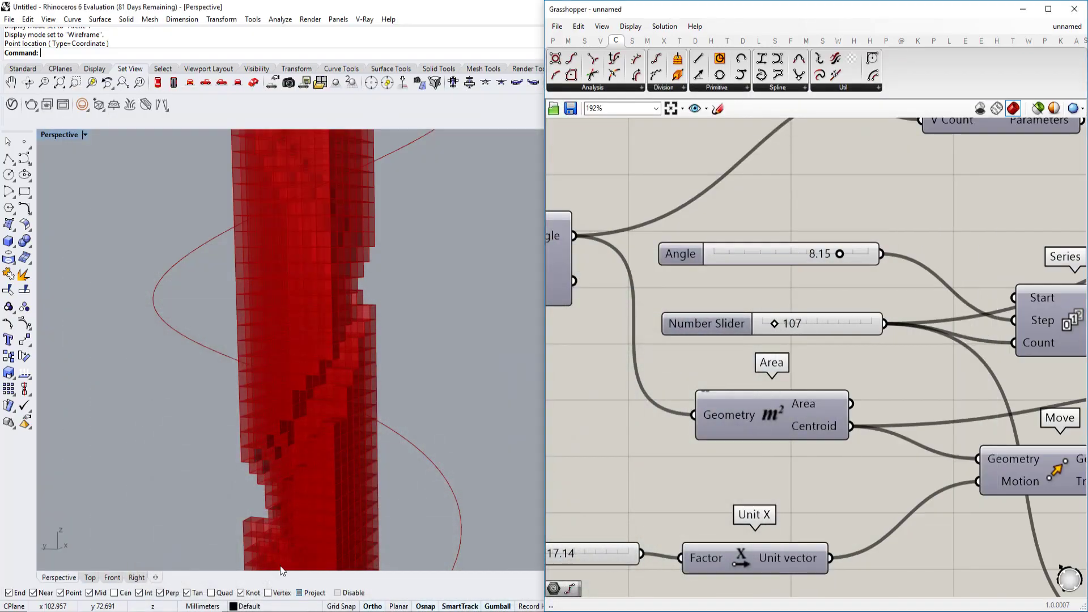
pyautogui.keyDown('shift'); pyautogui.moveTo(295, 471); pyautogui.dragTo(383, 371, button='right'); pyautogui.keyUp('shift')
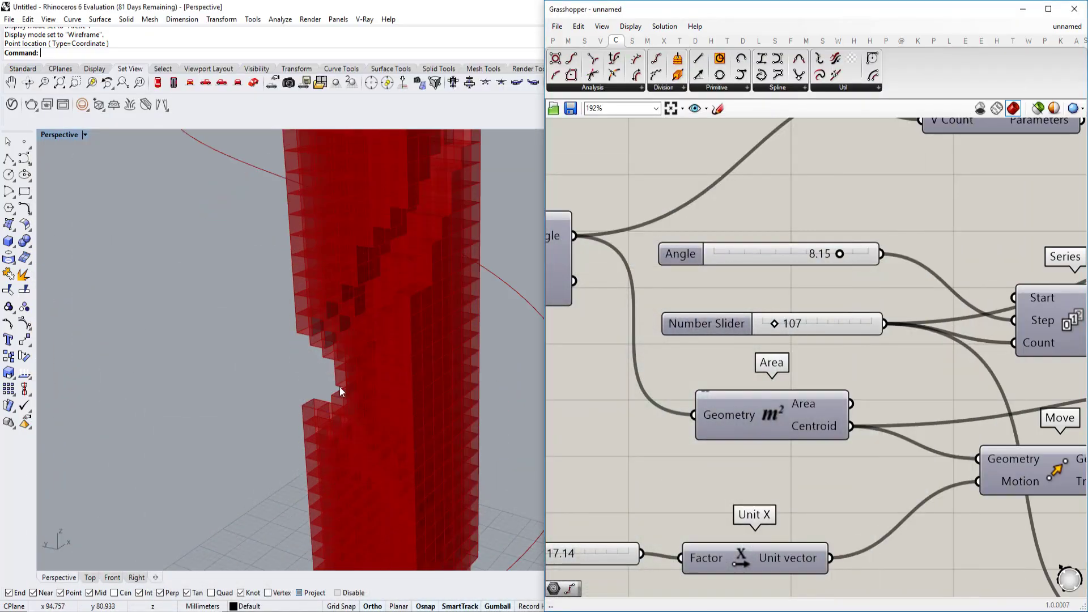
pyautogui.moveTo(338, 388); pyautogui.dragTo(284, 381, button='right')
pyautogui.scroll(-5, 353, 343)
pyautogui.scroll(-5, 284, 381)
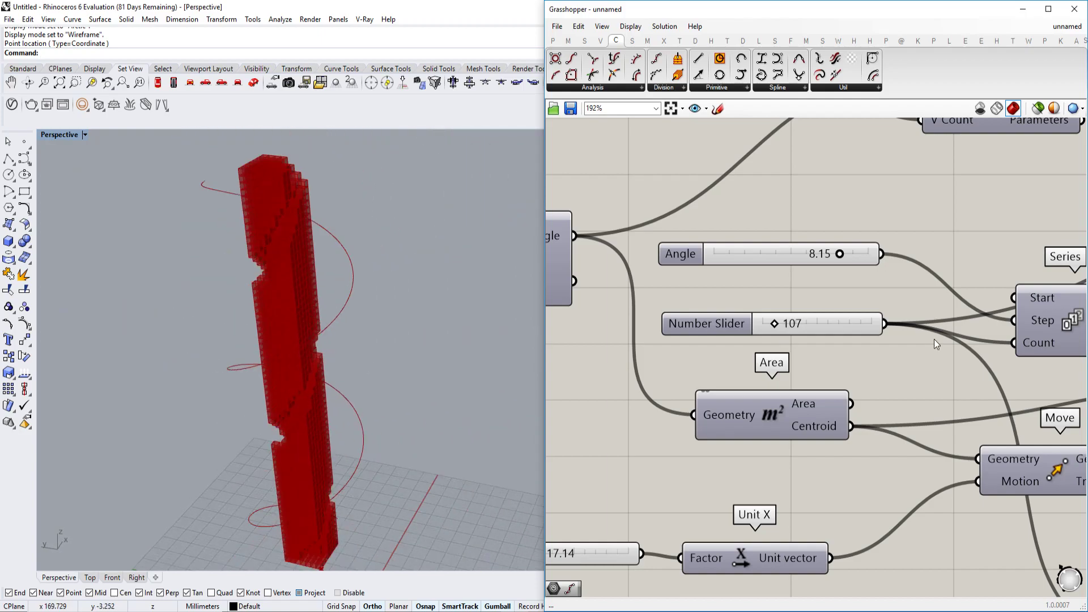
# Turn off the previews of the Box Rectangle, the two Move components after it and the Nurbs Curve.
pyautogui.scroll(-5, 937, 344)
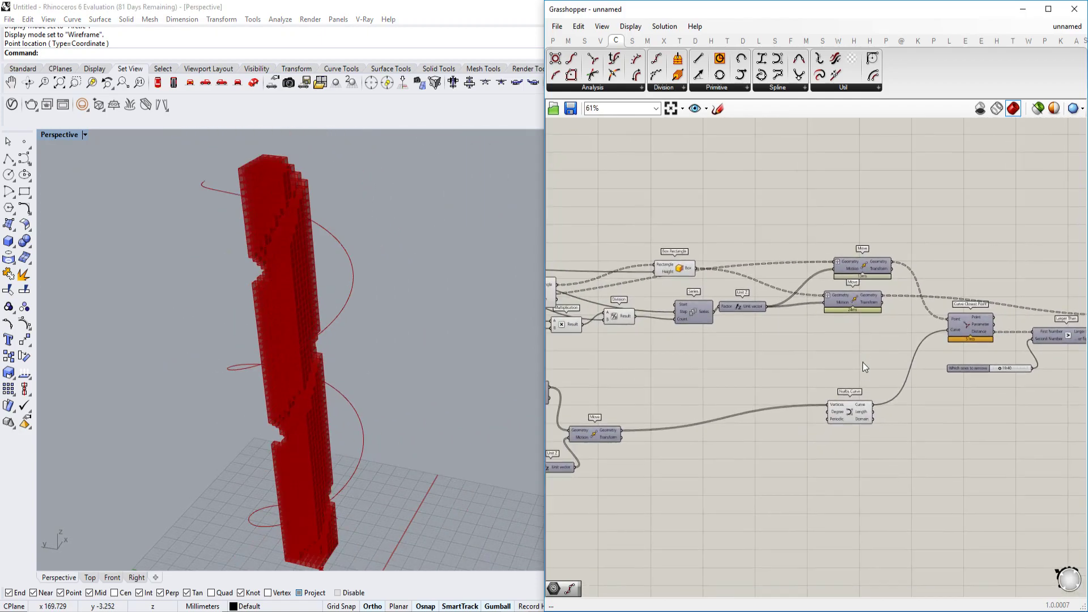
pyautogui.moveTo(869, 511); pyautogui.dragTo(644, 127)
pyautogui.scroll(1, 670, 268)
pyautogui.middleClick(670, 268)
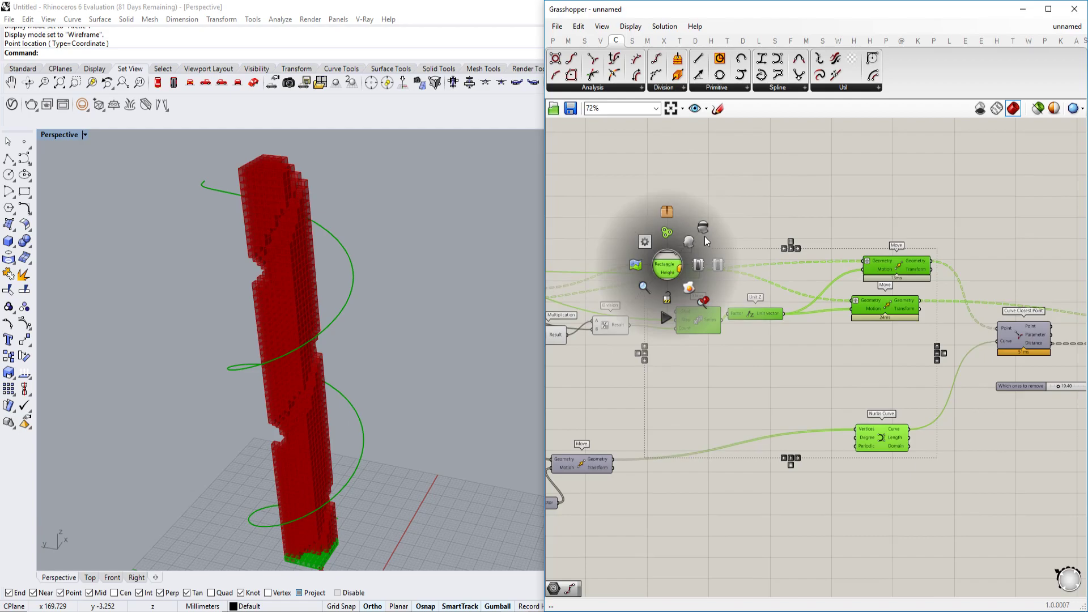
pyautogui.click(705, 231)
# Add a Custom Preview component beyond the two Geometry parameters at the end of the definition.
pyautogui.scroll(-2, 735, 243)
pyautogui.doubleClick(945, 288)
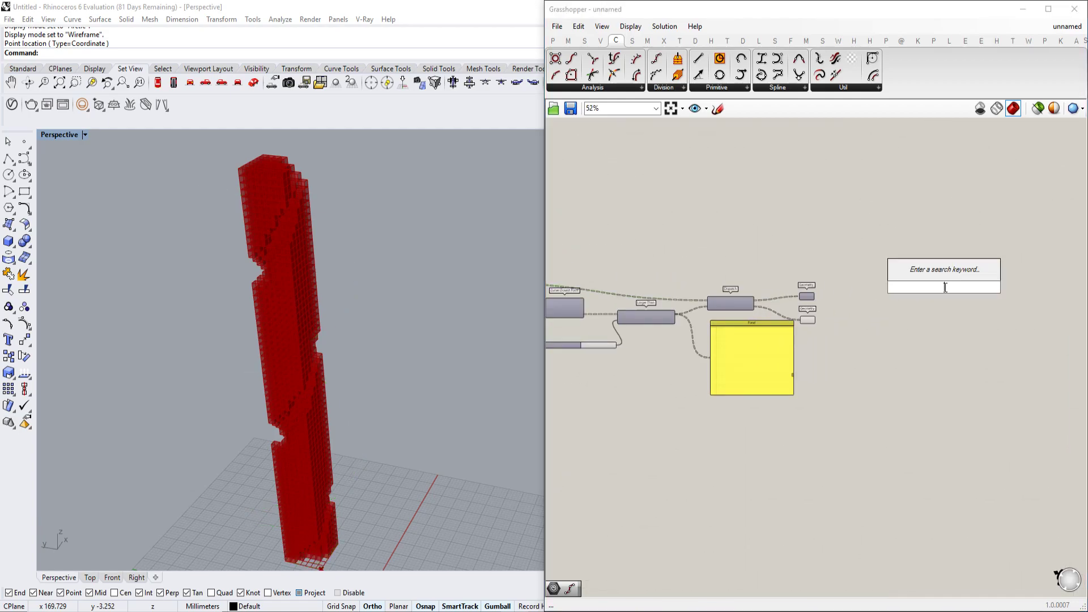
pyautogui.write('custom prev')
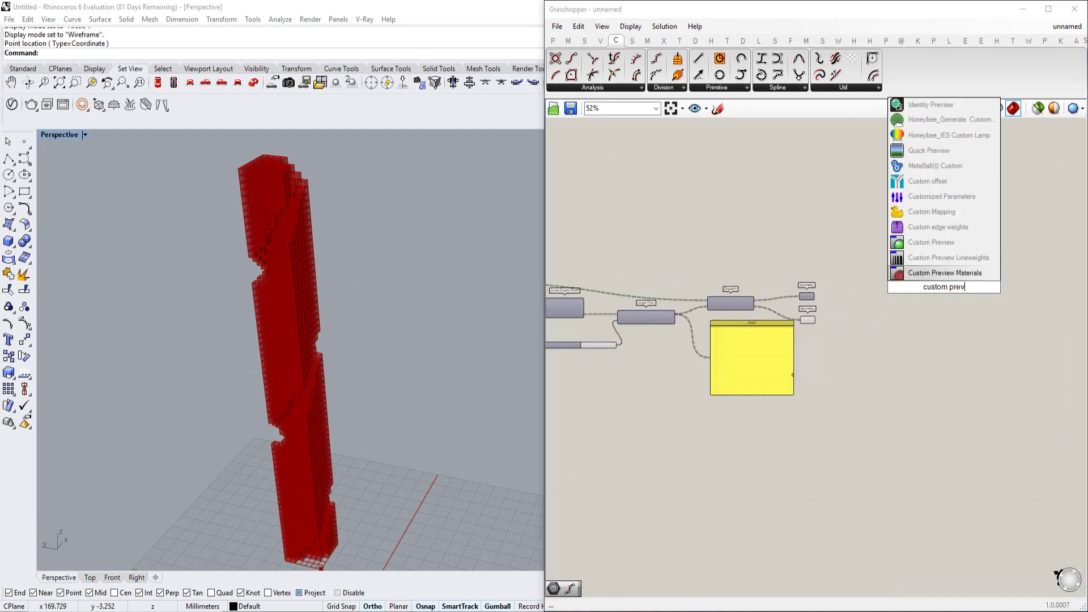
pyautogui.click(952, 247)
# Add a panel reading "gray", wire it to Custom Preview's Material, and connect the List B Geometry parameter to its Geometry input.
pyautogui.scroll(5, 890, 394)
pyautogui.doubleClick(822, 310)
pyautogui.write('&&')
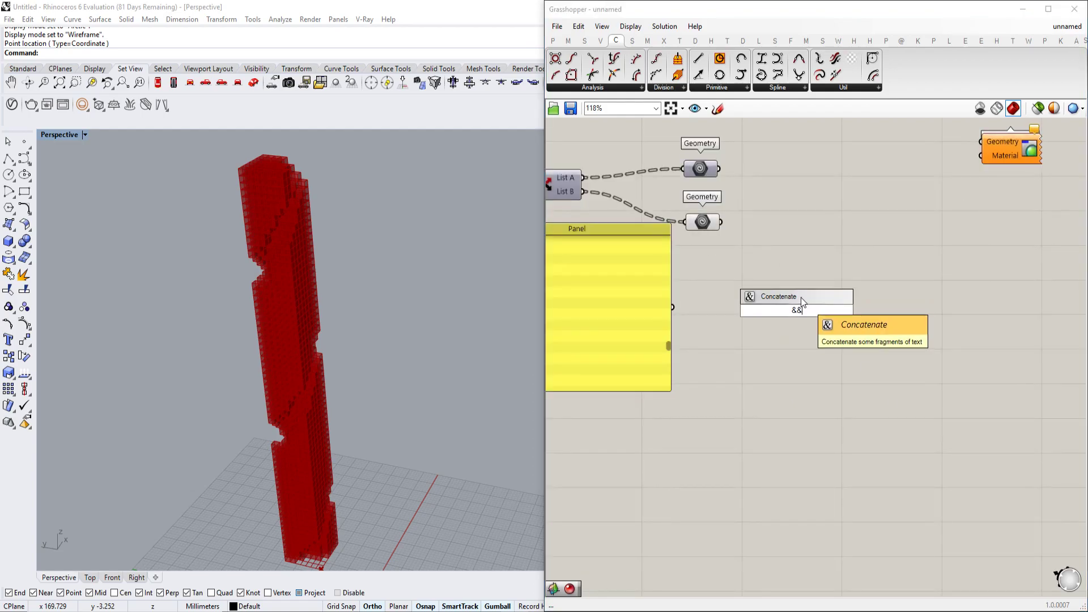
pyautogui.press('BackSpace')
pyautogui.press('BackSpace')
pyautogui.write('//gray')
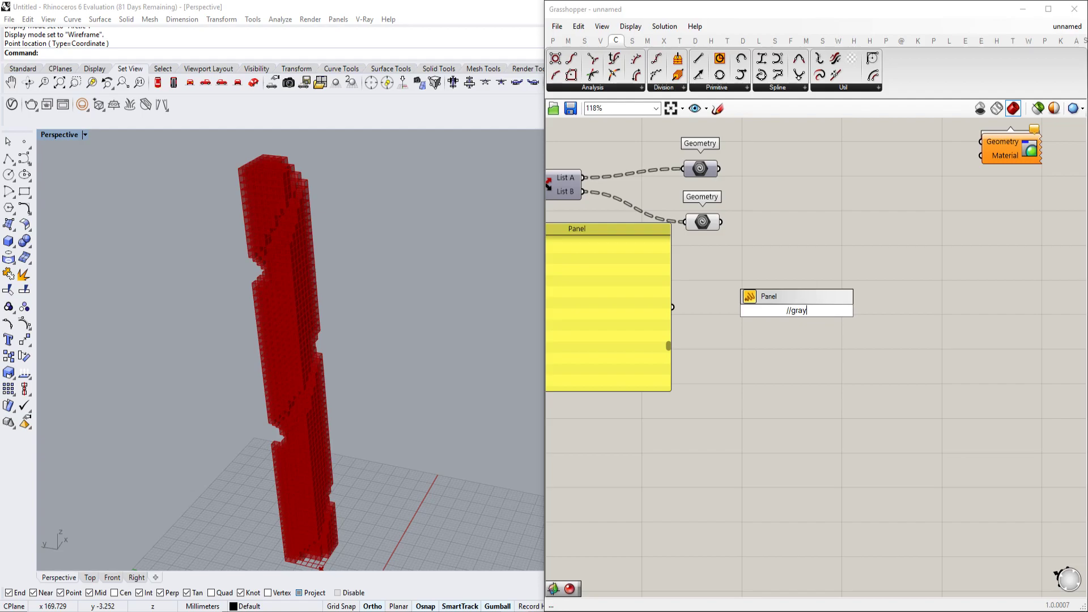
pyautogui.press('Return')
pyautogui.moveTo(815, 311); pyautogui.dragTo(721, 222)
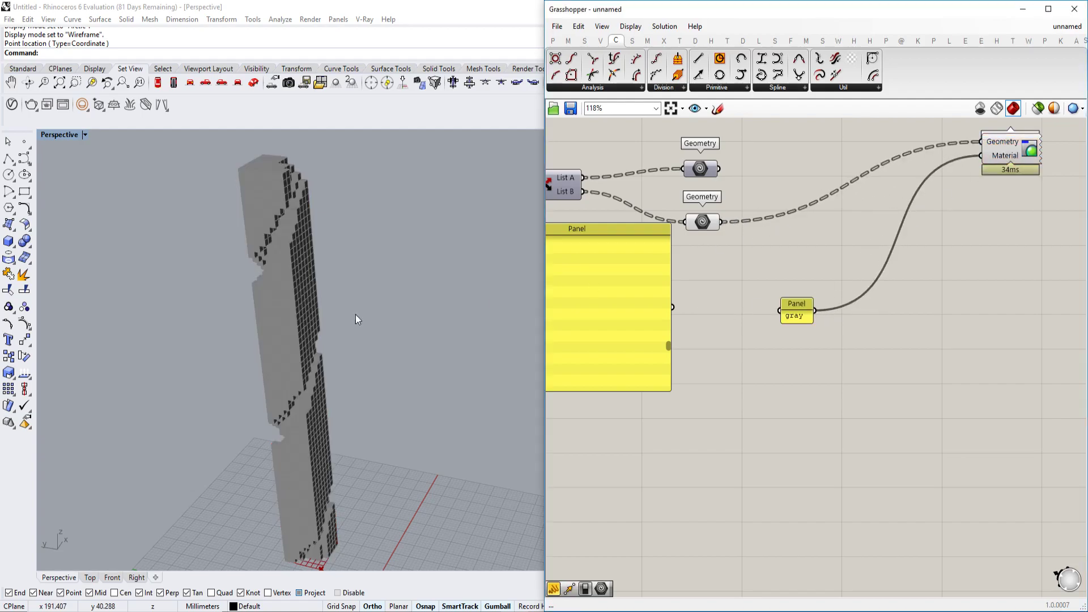
# Set the Perspective viewport's display mode to Arctic and view the whole tower.
pyautogui.click(59, 136)
pyautogui.click(103, 269)
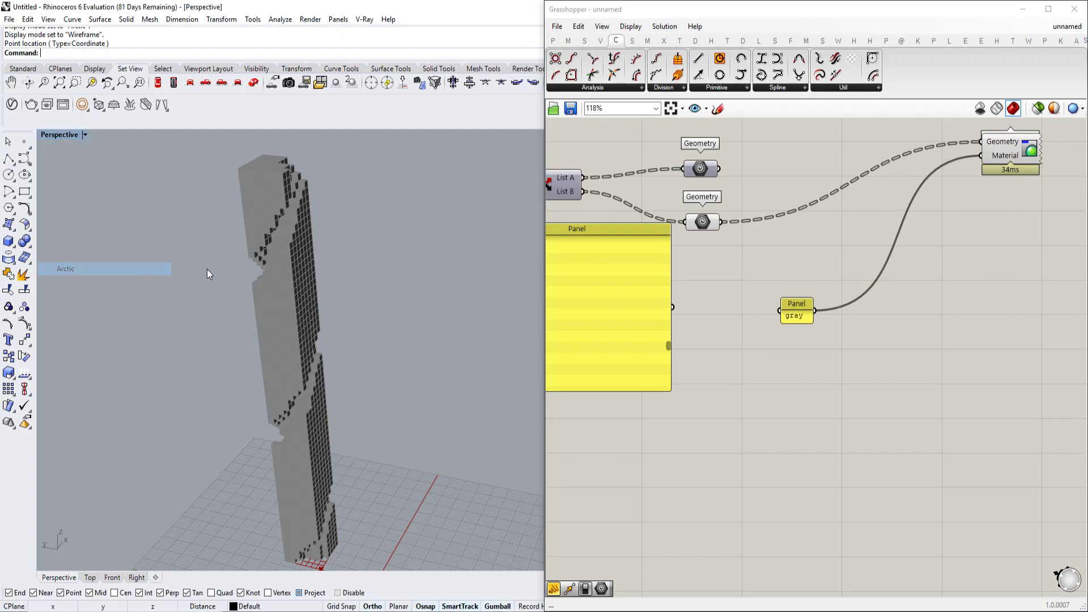
pyautogui.scroll(-2, 391, 297)
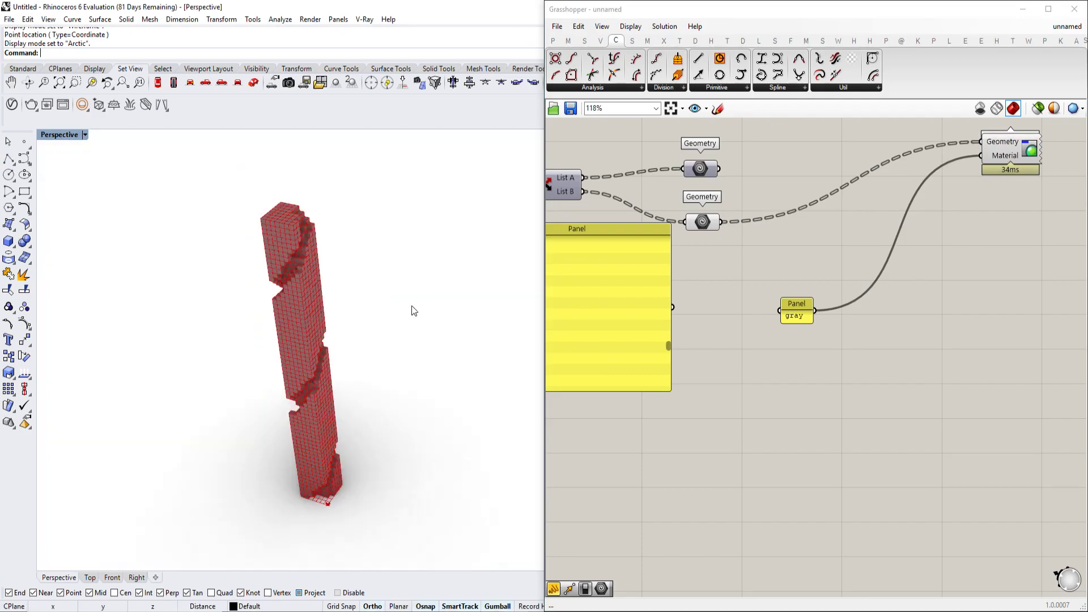
pyautogui.scroll(-1, 707, 216)
# Switch the preview of the Geometry parameter holding List B off and back on.
pyautogui.click(714, 223)
pyautogui.press('space')
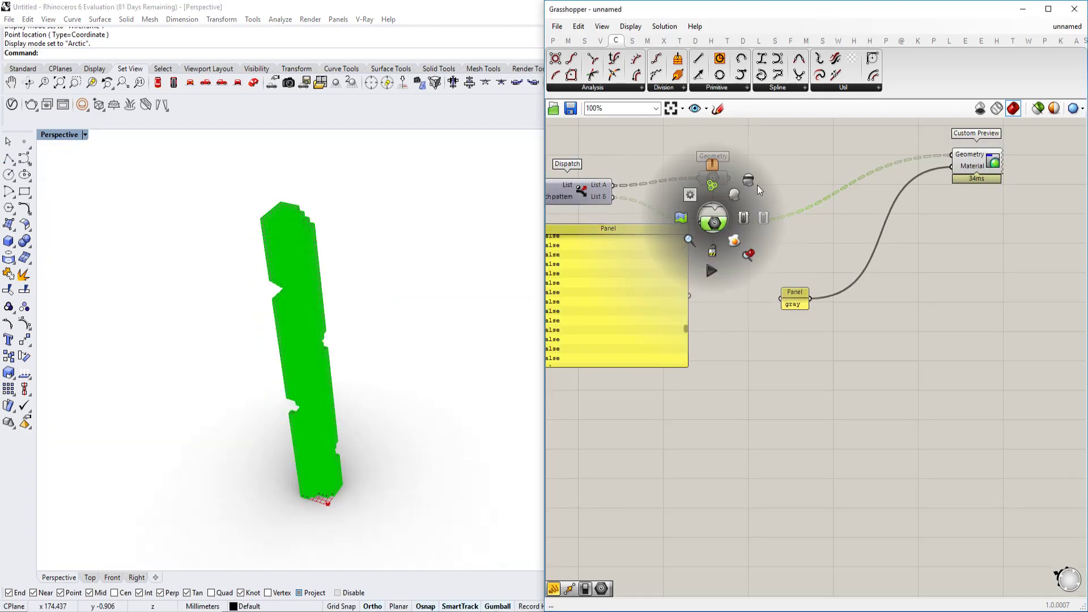
pyautogui.click(751, 181)
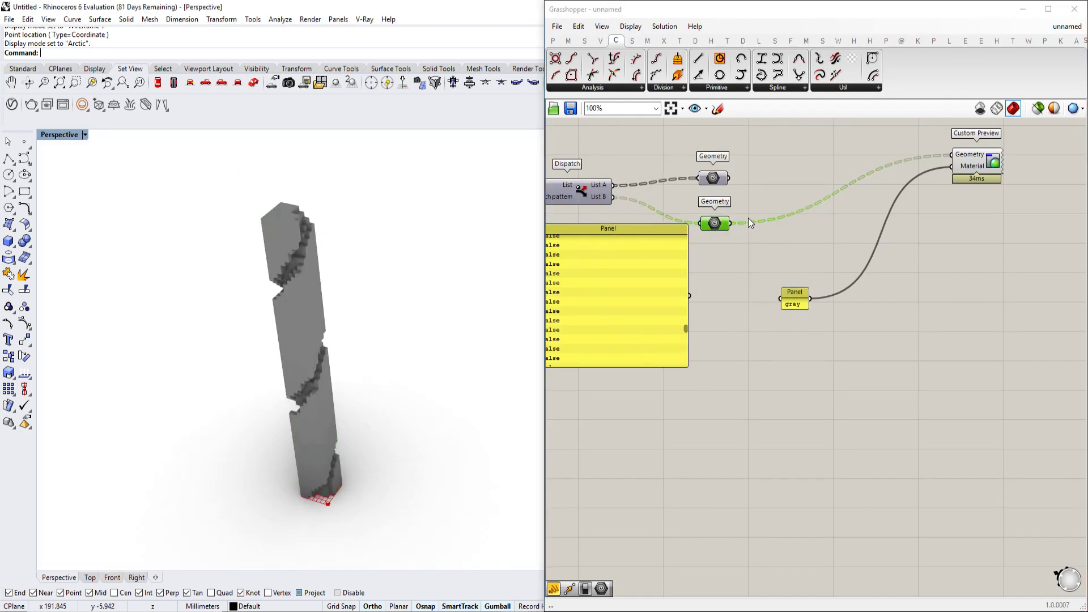
pyautogui.press('space')
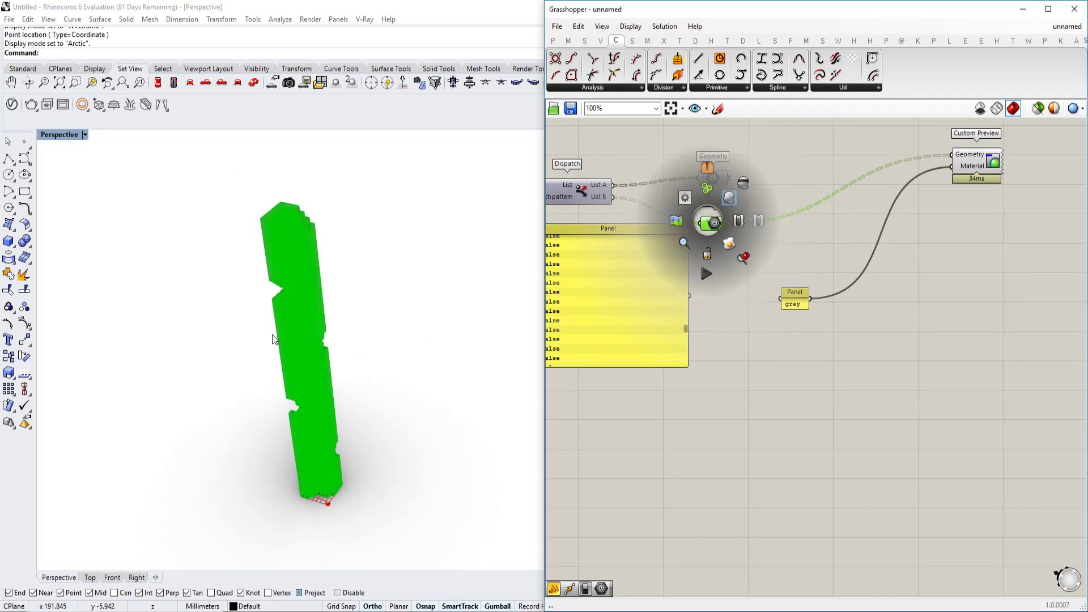
pyautogui.click(370, 331)
pyautogui.click(839, 450)
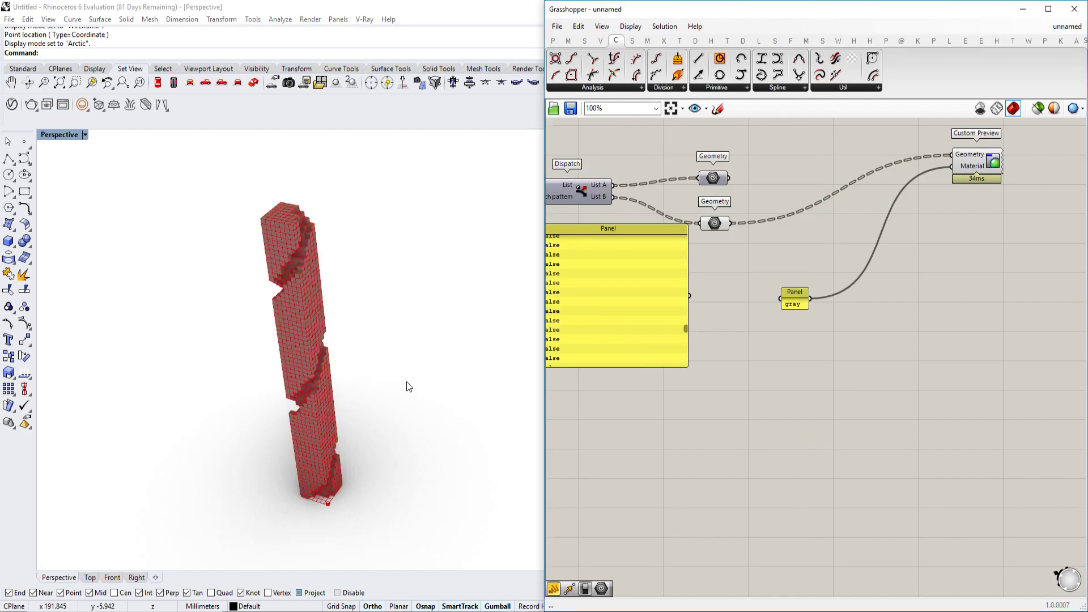
# Examine the pixelated tower up close and from a distance with the Grasshopper window temporarily minimized.
pyautogui.moveTo(406, 382); pyautogui.dragTo(376, 370, button='right')
pyautogui.scroll(2, 377, 371)
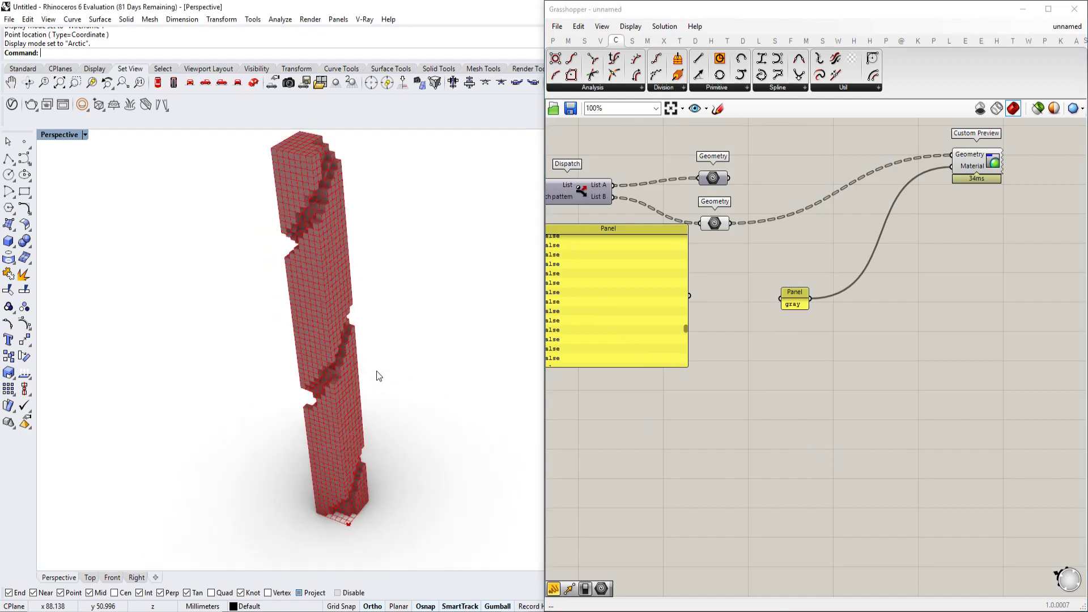
pyautogui.scroll(2, 376, 371)
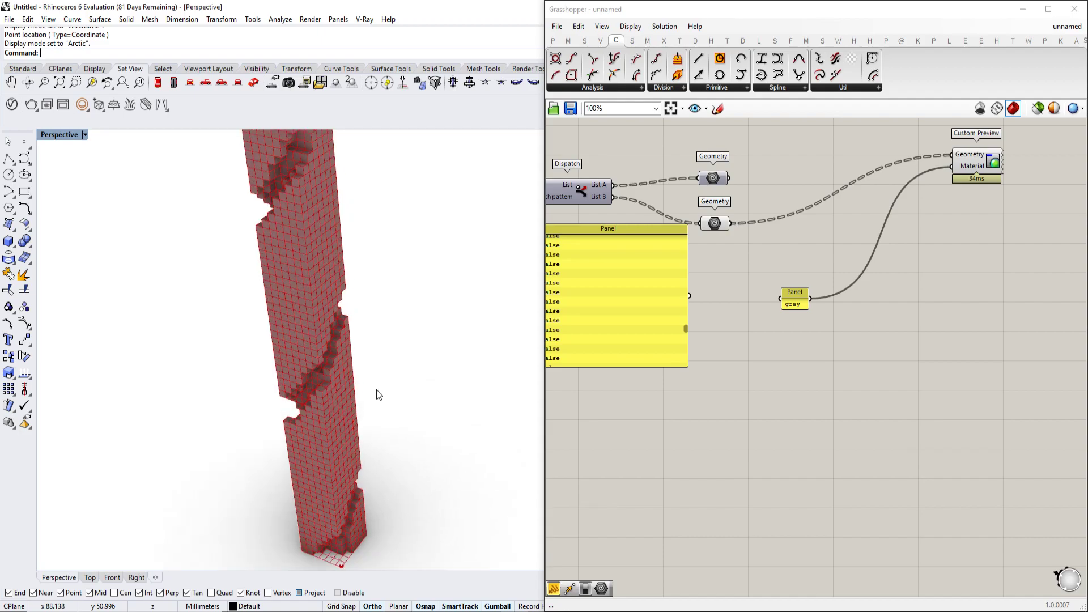
pyautogui.scroll(1, 379, 395)
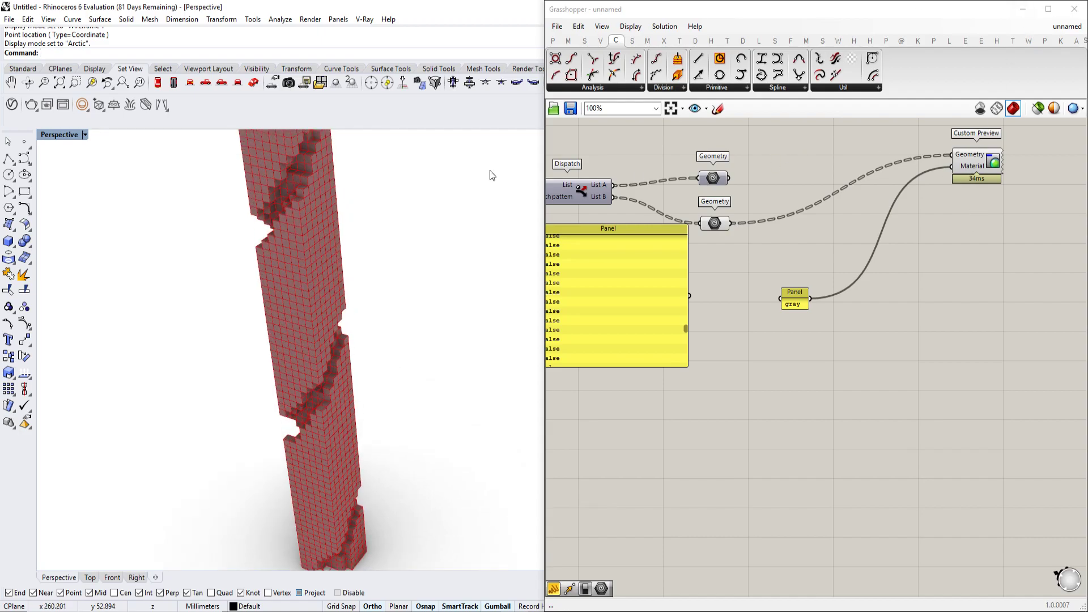
pyautogui.click(1027, 10)
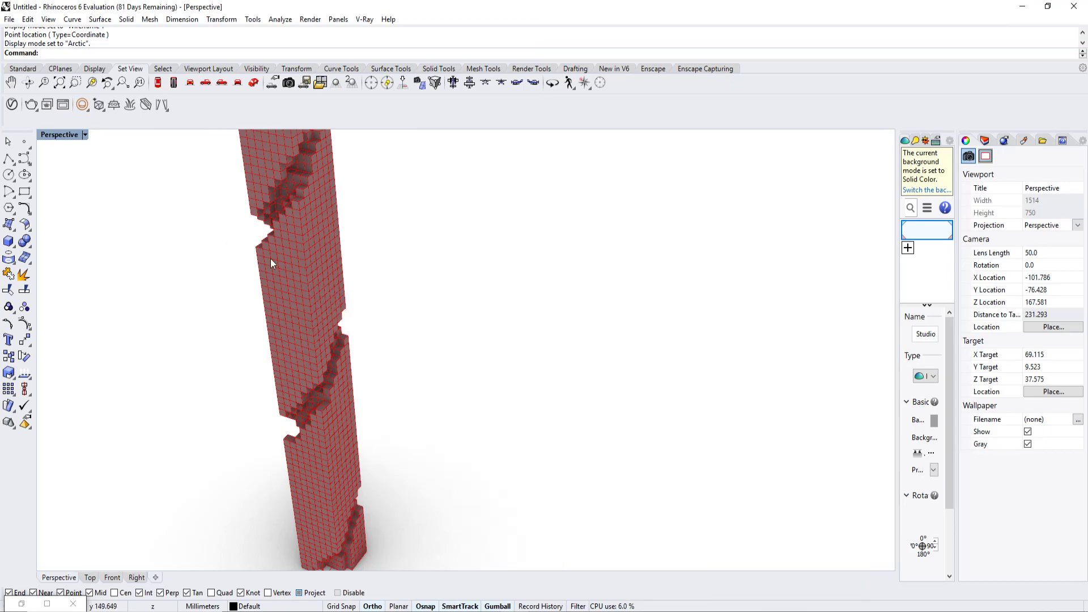
pyautogui.moveTo(270, 259); pyautogui.dragTo(426, 323, button='right')
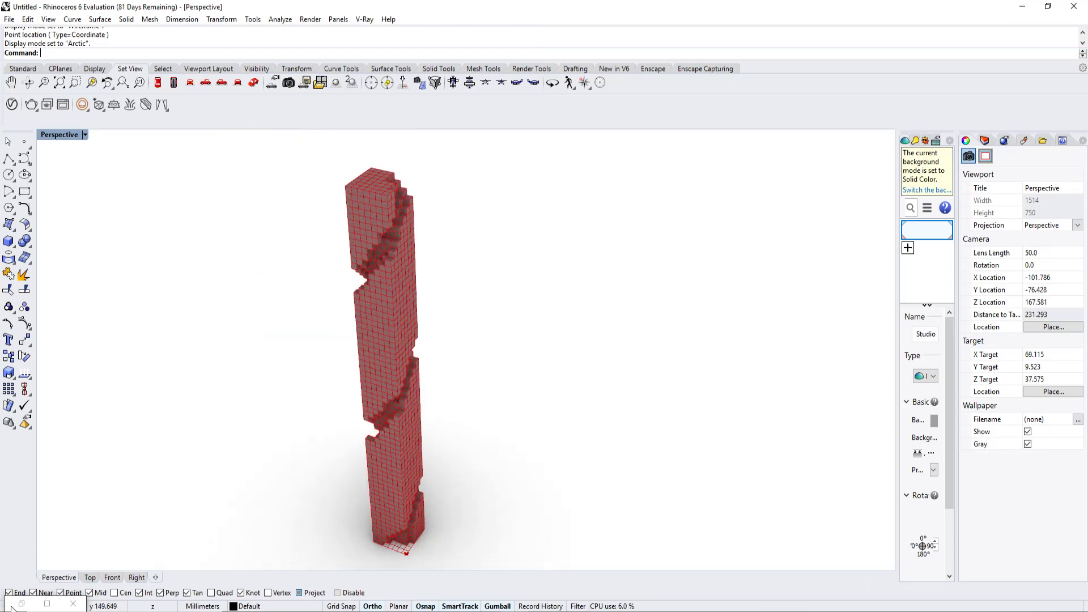
pyautogui.click(22, 603)
# Set the "Which ones to remove" slider to 28.80.
pyautogui.scroll(-2, 655, 437)
pyautogui.moveTo(570, 397); pyautogui.dragTo(838, 347, button='right')
pyautogui.moveTo(569, 339); pyautogui.dragTo(837, 341, button='right')
pyautogui.scroll(4, 958, 283)
pyautogui.moveTo(958, 283); pyautogui.dragTo(736, 317, button='right')
pyautogui.scroll(2, 771, 326)
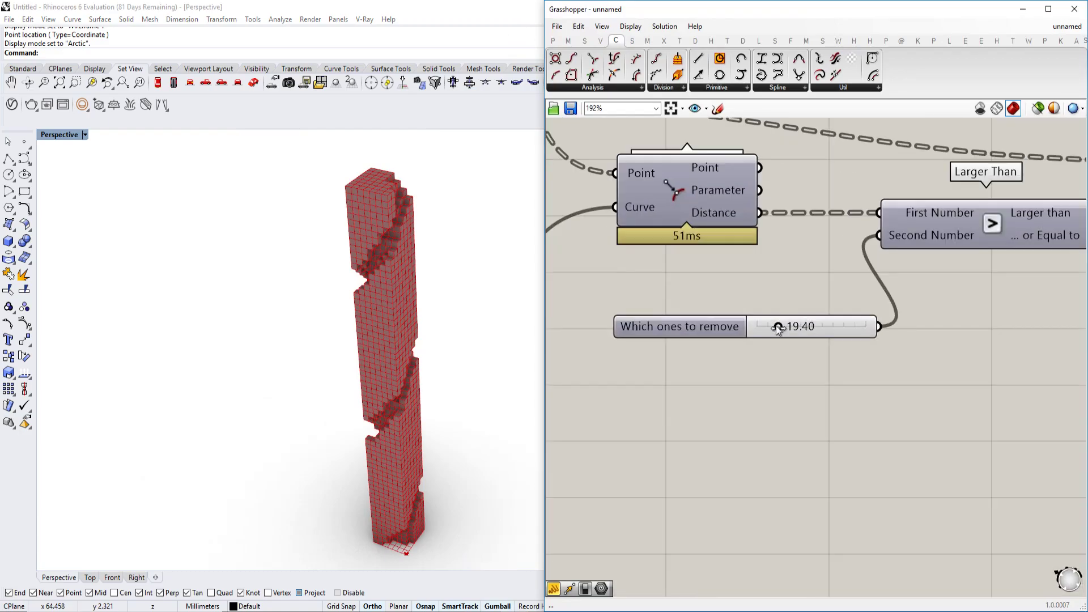
pyautogui.moveTo(777, 327)
pyautogui.mouseDown()
pyautogui.moveTo(768, 326)
pyautogui.moveTo(808, 328)
pyautogui.moveTo(787, 327)
pyautogui.mouseUp()
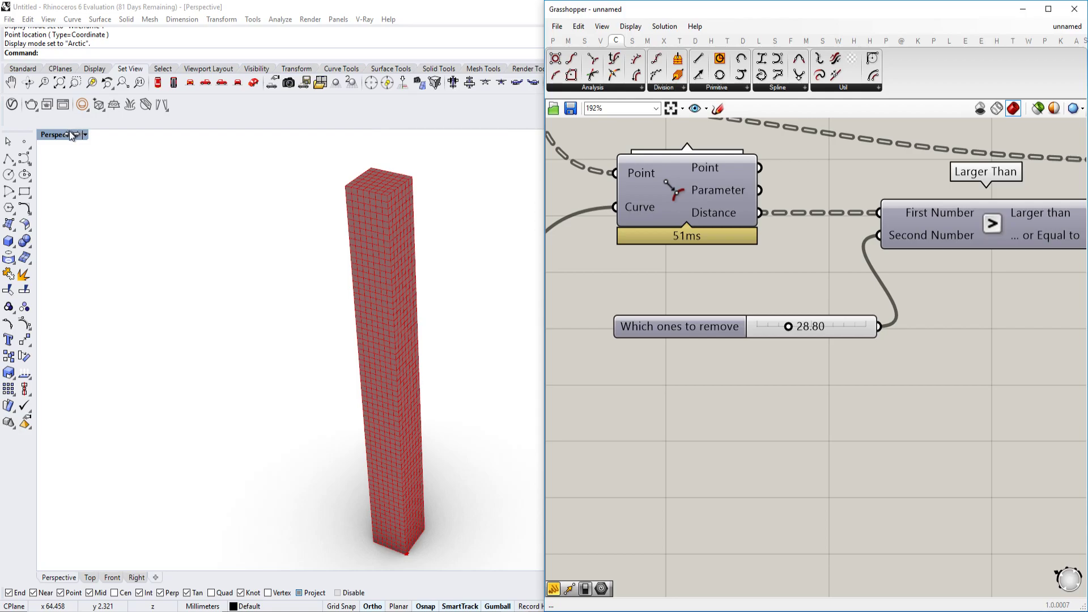
# Set the Perspective viewport to Shaded and the "Which ones to remove" slider to 18.36.
pyautogui.click(71, 136)
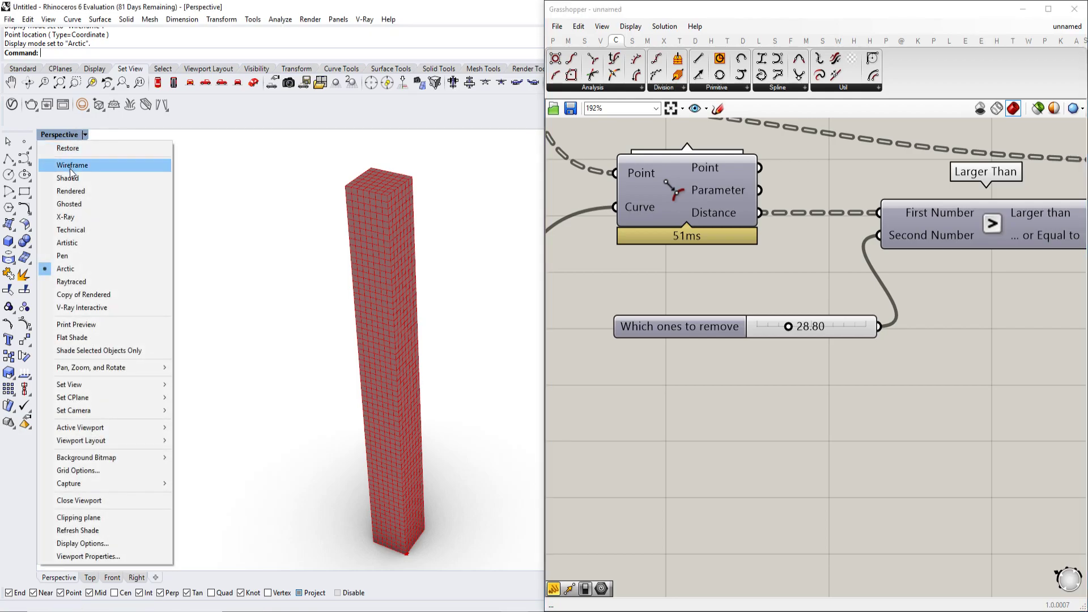
pyautogui.click(136, 178)
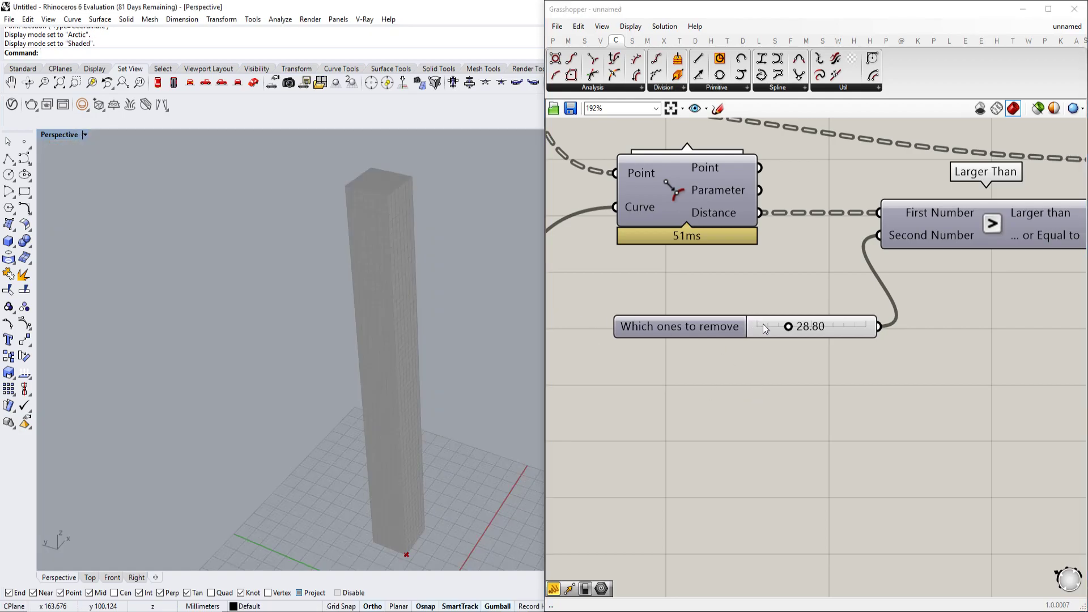
pyautogui.moveTo(788, 327); pyautogui.dragTo(777, 330)
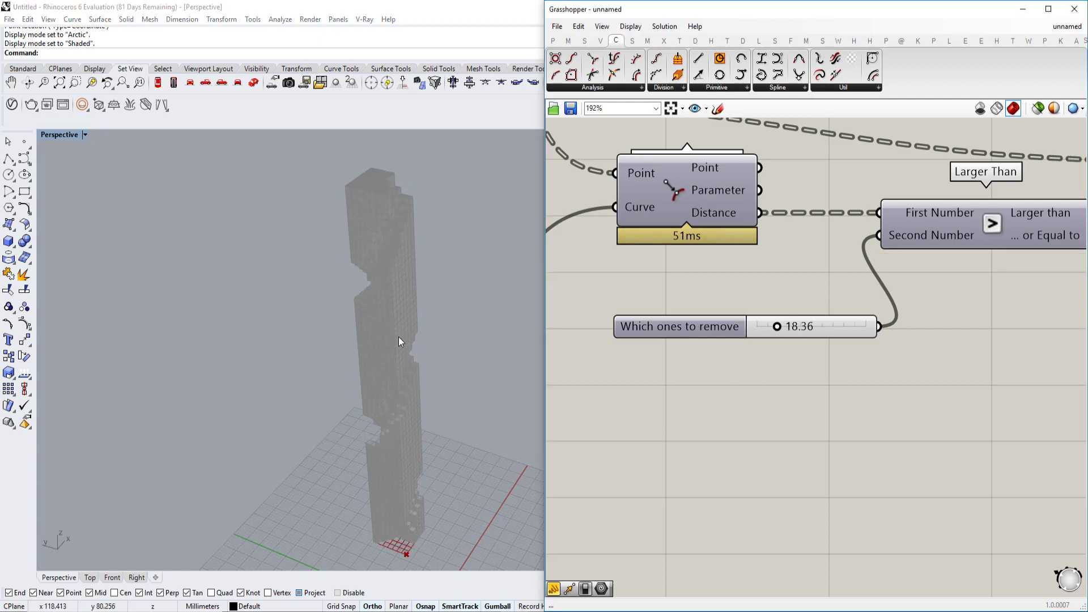
pyautogui.scroll(-2, 401, 304)
pyautogui.moveTo(401, 343)
pyautogui.keyDown('shift'); pyautogui.mouseDown(button='right')
pyautogui.moveTo(401, 304)
pyautogui.moveTo(416, 332)
pyautogui.mouseUp(button='right'); pyautogui.keyUp('shift')
# Move the "Which ones to remove" slider back along the canvas towards the sliders at the start of the definition.
pyautogui.scroll(-4, 758, 331)
pyautogui.moveTo(601, 332); pyautogui.dragTo(901, 331, button='right')
pyautogui.moveTo(706, 338); pyautogui.dragTo(921, 327, button='right')
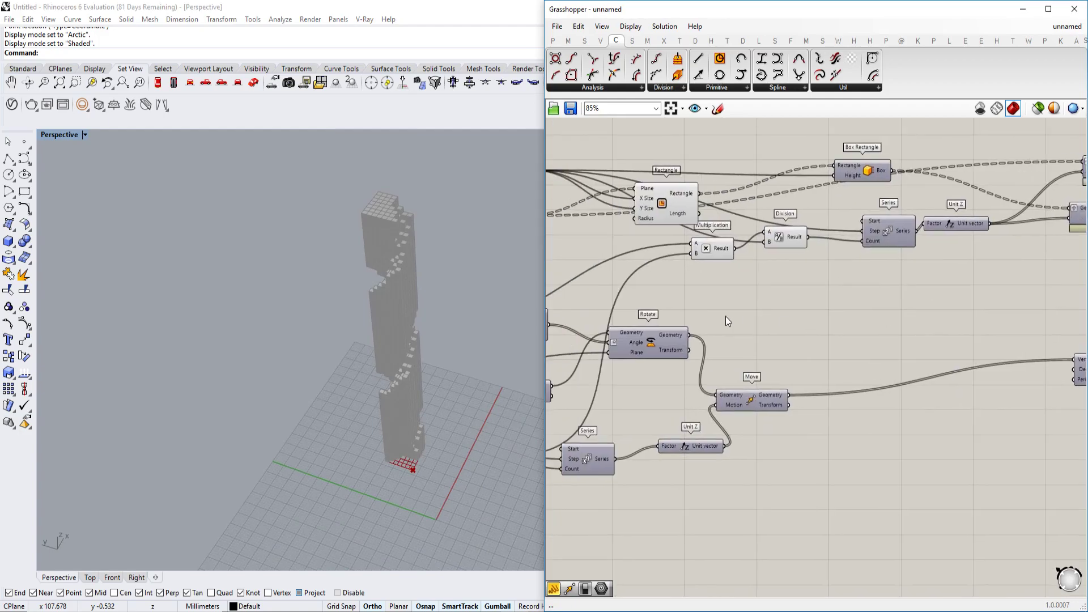
pyautogui.scroll(-4, 725, 316)
pyautogui.moveTo(691, 312); pyautogui.dragTo(590, 298, button='right')
pyautogui.scroll(-4, 868, 297)
pyautogui.moveTo(867, 297); pyautogui.dragTo(754, 335)
pyautogui.scroll(4, 752, 328)
pyautogui.scroll(-4, 754, 335)
pyautogui.scroll(4, 882, 322)
pyautogui.click(884, 318)
pyautogui.scroll(-2, 858, 257)
pyautogui.moveTo(858, 257); pyautogui.dragTo(584, 355)
# Gather the "heigh in between spiral", "Which ones to remove" and Unit X factor sliders ahead of the spiral components.
pyautogui.scroll(4, 579, 297)
pyautogui.scroll(1, 598, 321)
pyautogui.moveTo(714, 300); pyautogui.dragTo(616, 330)
pyautogui.moveTo(700, 335); pyautogui.dragTo(861, 364, button='right')
pyautogui.moveTo(740, 281); pyautogui.dragTo(687, 419)
pyautogui.moveTo(775, 358); pyautogui.dragTo(626, 400)
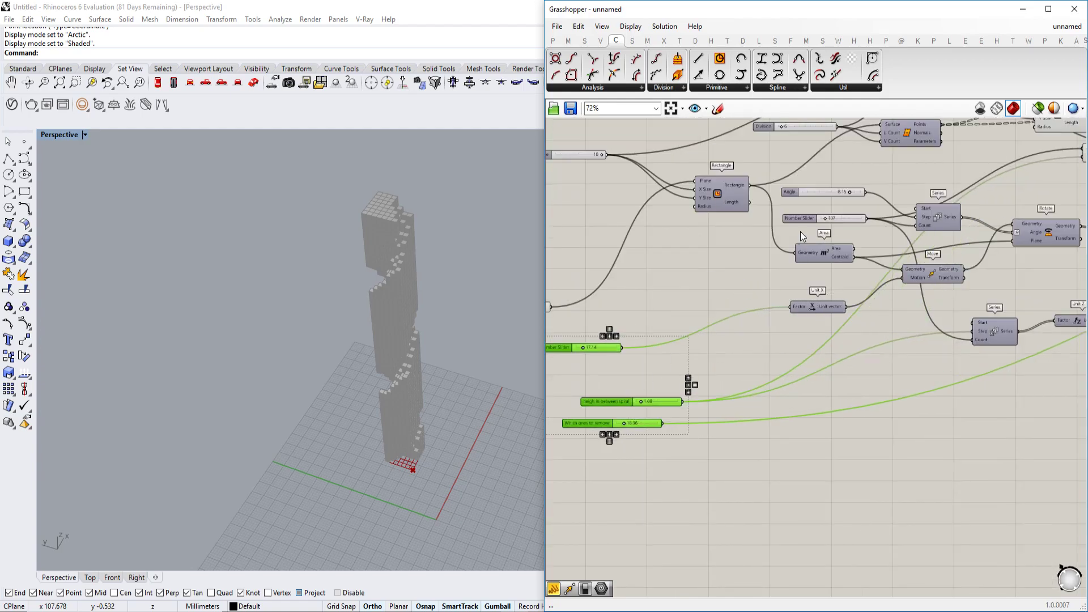
# Move the Angle and count sliders beside the gathered sliders, and place the Point parameter close to the base Rectangle.
pyautogui.moveTo(800, 231); pyautogui.dragTo(792, 189)
pyautogui.moveTo(579, 295); pyautogui.dragTo(830, 313, button='right')
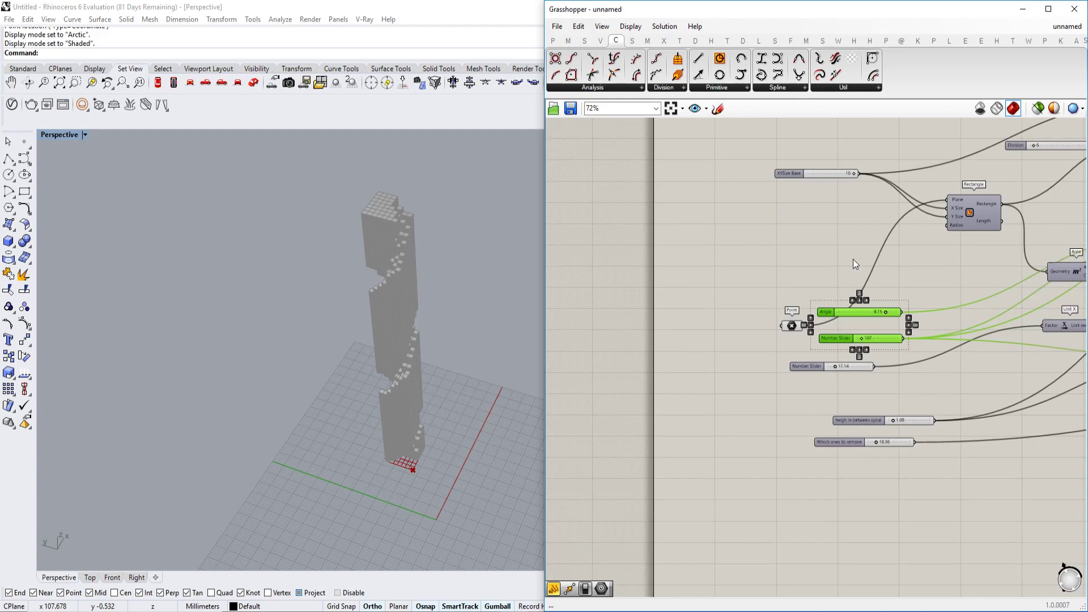
pyautogui.moveTo(879, 135); pyautogui.dragTo(723, 518)
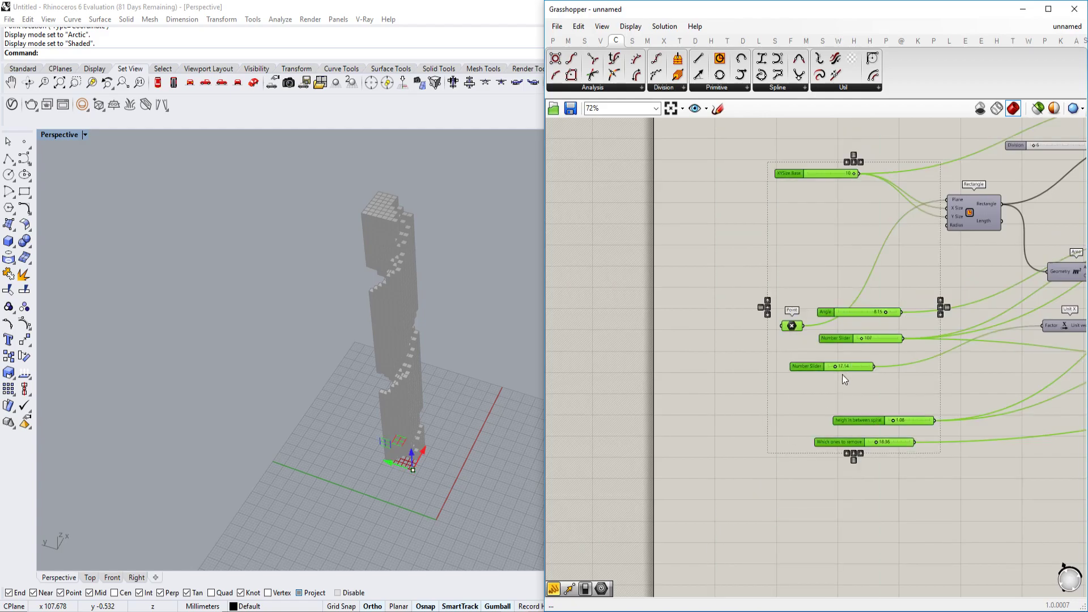
pyautogui.click(788, 328)
pyautogui.moveTo(789, 328); pyautogui.dragTo(896, 262)
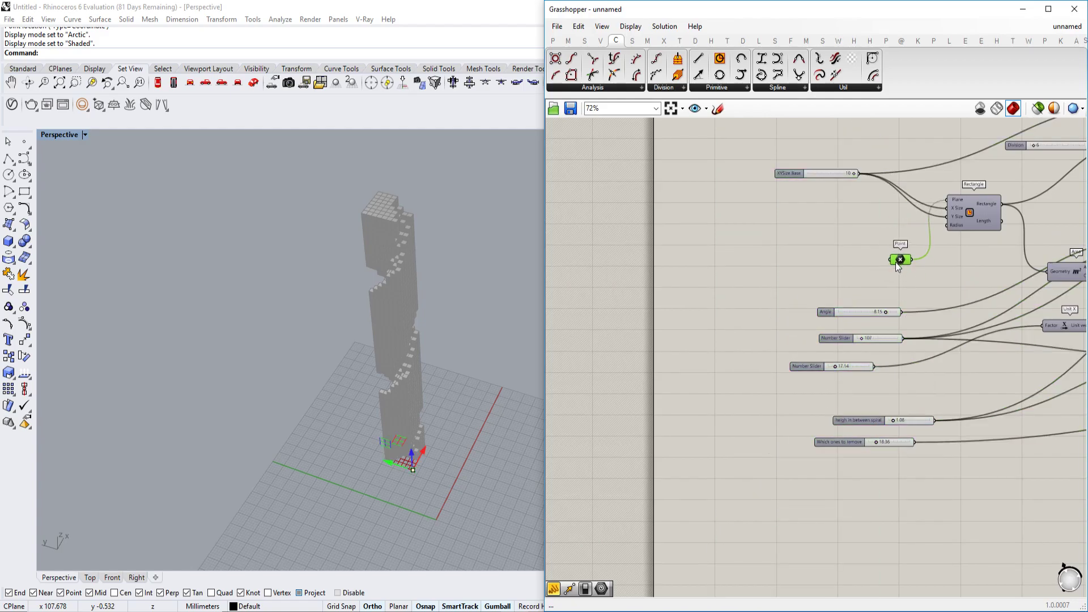
# Align the six input sliders along their left edges, space them evenly and shift them clear of the components.
pyautogui.moveTo(872, 156); pyautogui.dragTo(727, 518)
pyautogui.moveTo(855, 460); pyautogui.dragTo(688, 466)
pyautogui.click(847, 453)
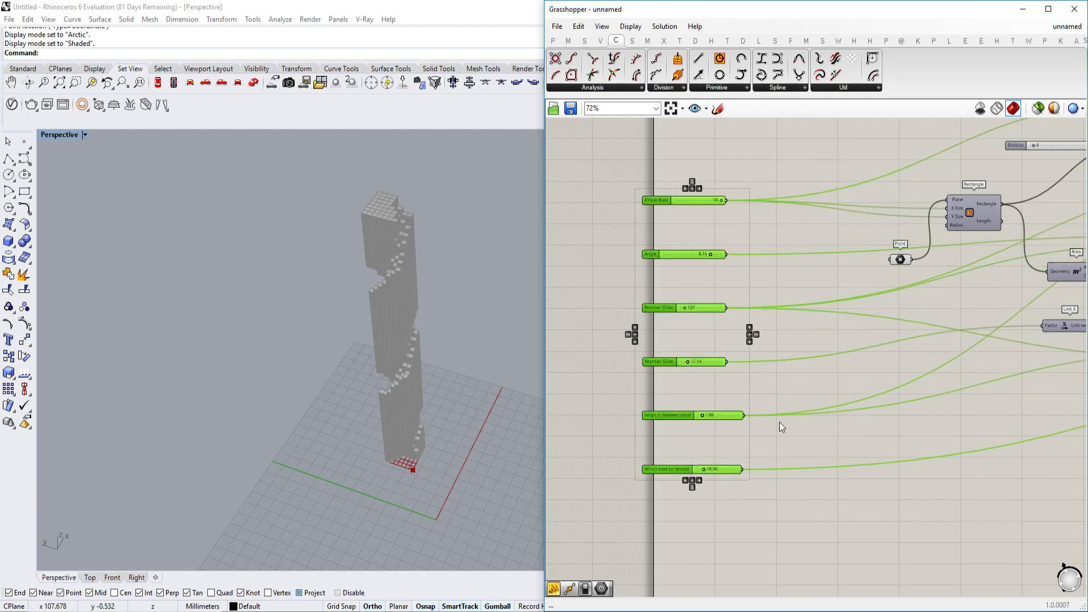
# Move the Division slider out of the component network to the top of the input slider column, above XYSize Base.
pyautogui.scroll(-2, 780, 423)
pyautogui.moveTo(1023, 281); pyautogui.dragTo(927, 304, button='right')
pyautogui.scroll(4, 927, 304)
pyautogui.click(700, 239)
pyautogui.scroll(-4, 698, 240)
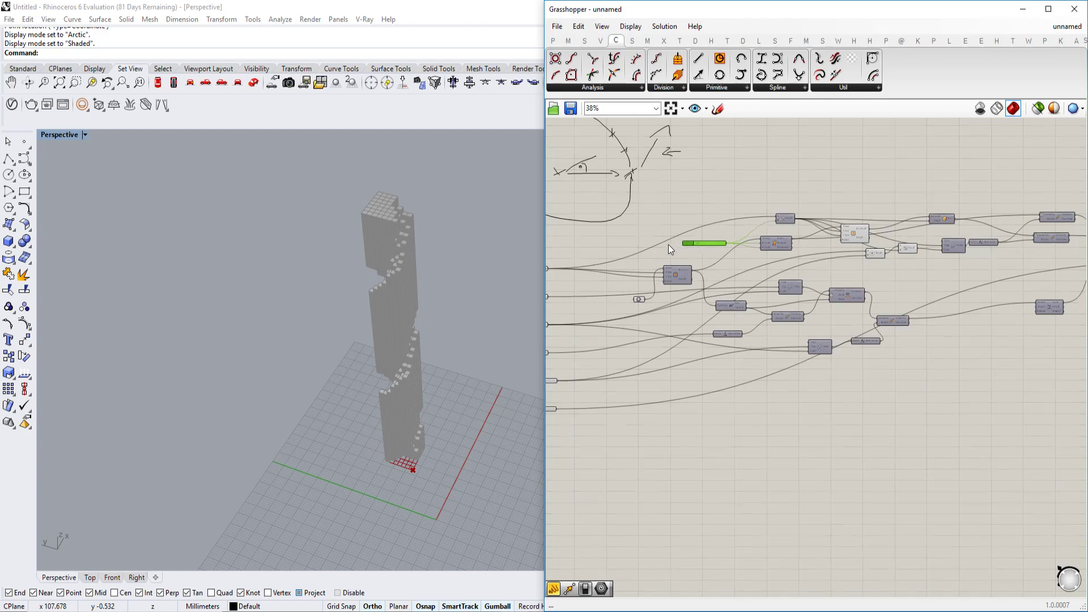
pyautogui.scroll(2, 660, 263)
pyautogui.scroll(2, 693, 263)
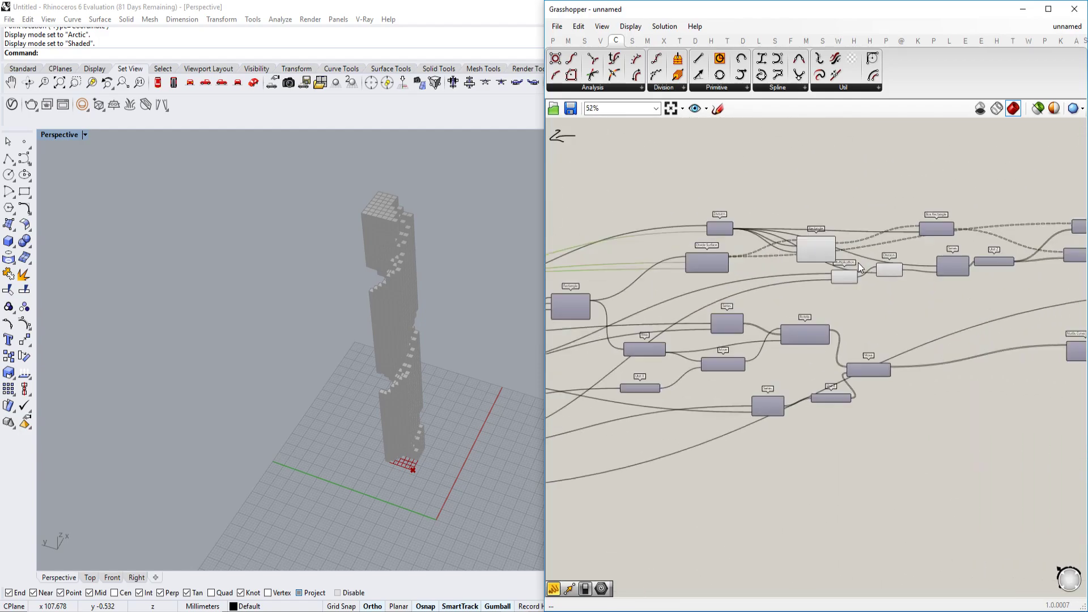
pyautogui.scroll(-3, 935, 294)
pyautogui.scroll(4, 834, 294)
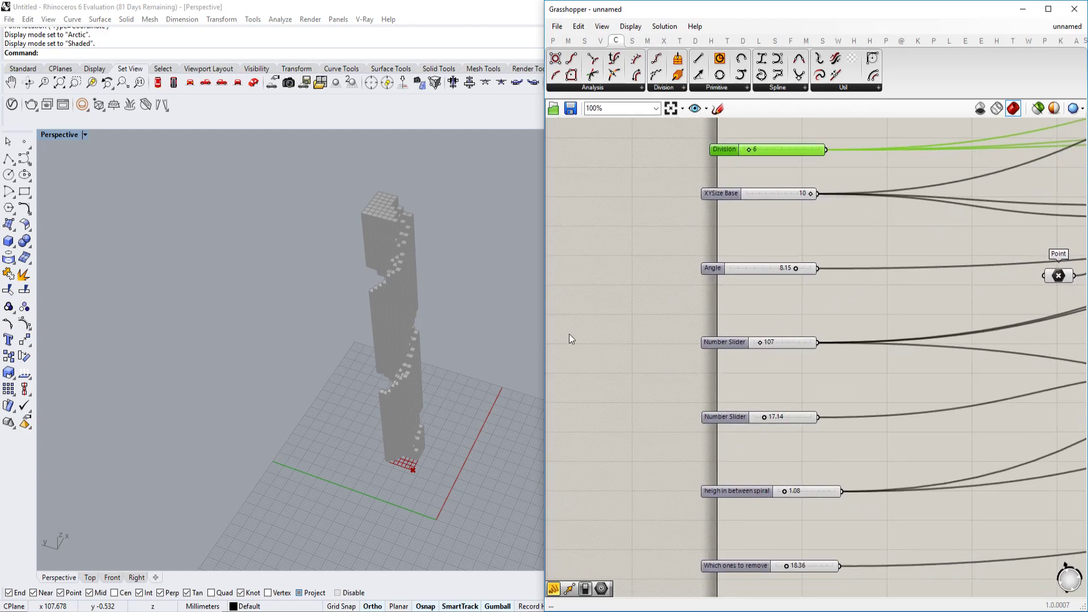
# Narrow the Grasshopper window to give the Rhino viewport more room, and lower the "Which ones to remove" slider to 15.81.
pyautogui.moveTo(541, 330); pyautogui.dragTo(828, 330)
pyautogui.moveTo(487, 357); pyautogui.dragTo(471, 343, button='right')
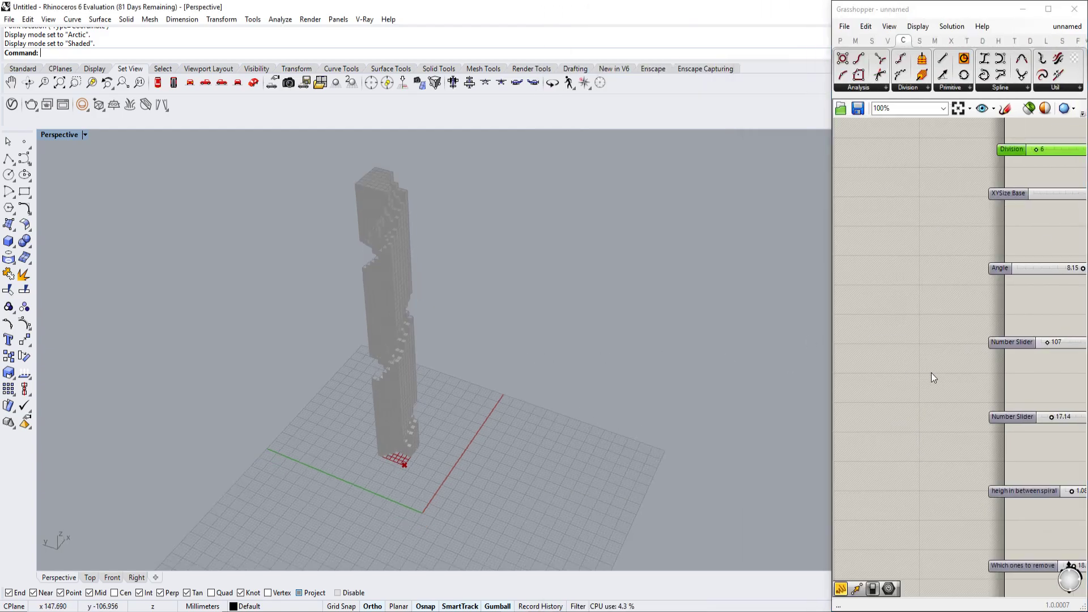
pyautogui.moveTo(935, 371); pyautogui.dragTo(863, 350, button='right')
pyautogui.scroll(1, 1006, 533)
pyautogui.moveTo(1006, 533); pyautogui.dragTo(929, 505, button='right')
pyautogui.scroll(2, 388, 354)
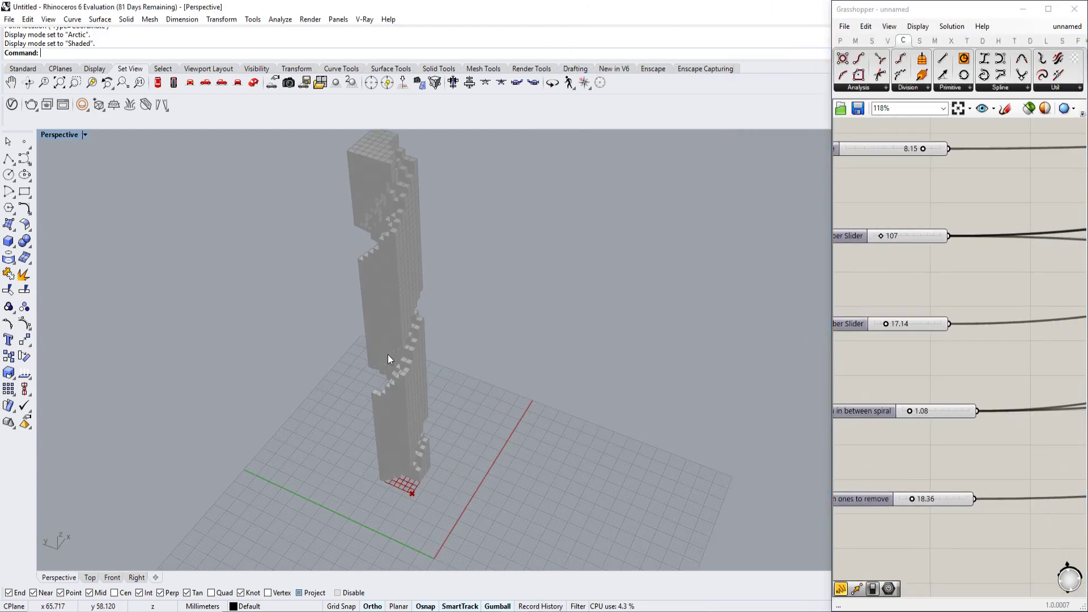
pyautogui.moveTo(388, 354); pyautogui.dragTo(366, 363, button='right')
pyautogui.moveTo(911, 499); pyautogui.dragTo(910, 499)
# Set the "heigh in between spiral" slider to 1.22 and view the carved tower from another angle.
pyautogui.scroll(1, 926, 435)
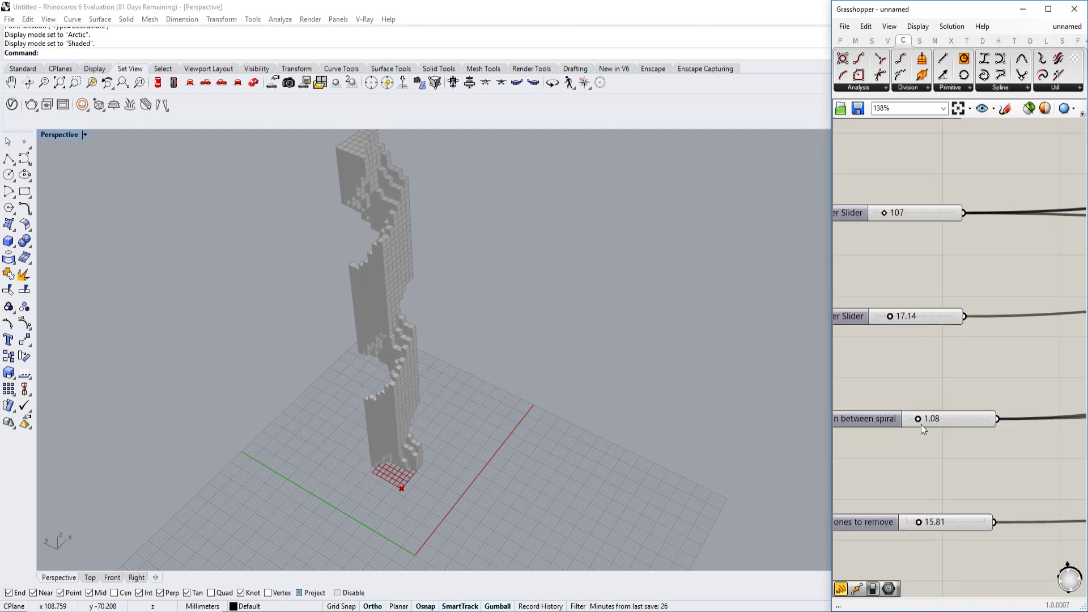
pyautogui.moveTo(918, 421); pyautogui.dragTo(919, 423)
pyautogui.scroll(-4, 431, 304)
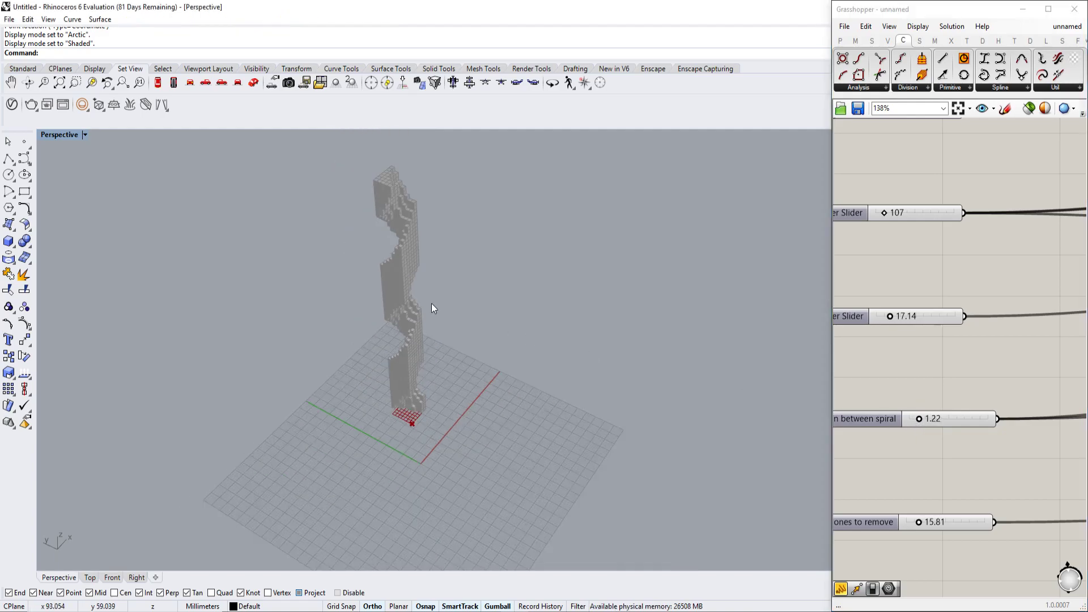
pyautogui.moveTo(431, 304); pyautogui.dragTo(415, 321, button='right')
pyautogui.moveTo(617, 353); pyautogui.dragTo(601, 343, button='right')
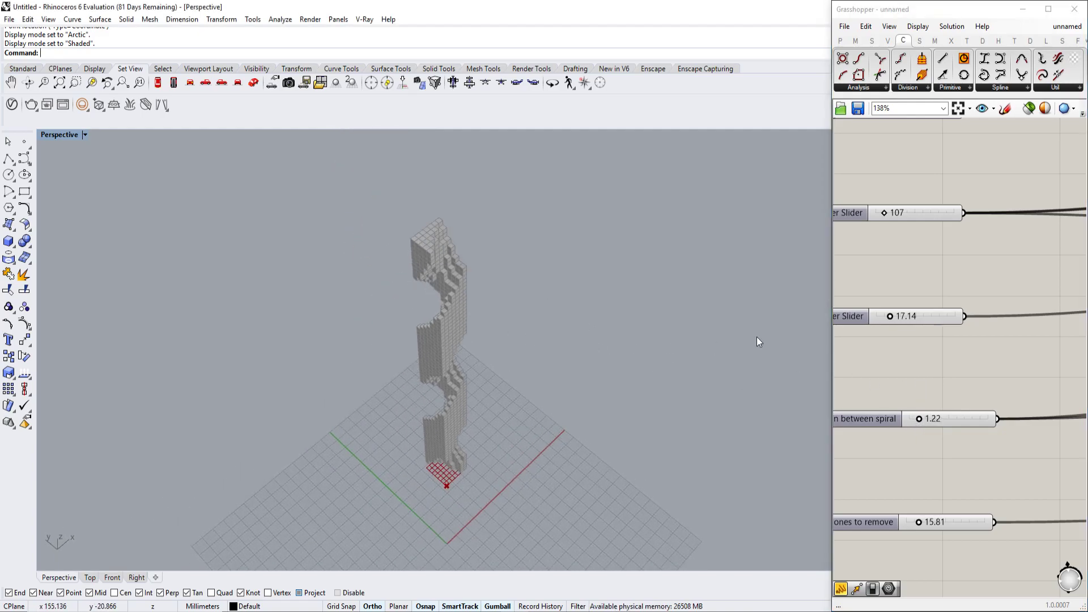
# Look over the component network and trace it back to the column of input sliders.
pyautogui.scroll(2, 1046, 360)
pyautogui.scroll(-6, 983, 346)
pyautogui.scroll(-5, 906, 237)
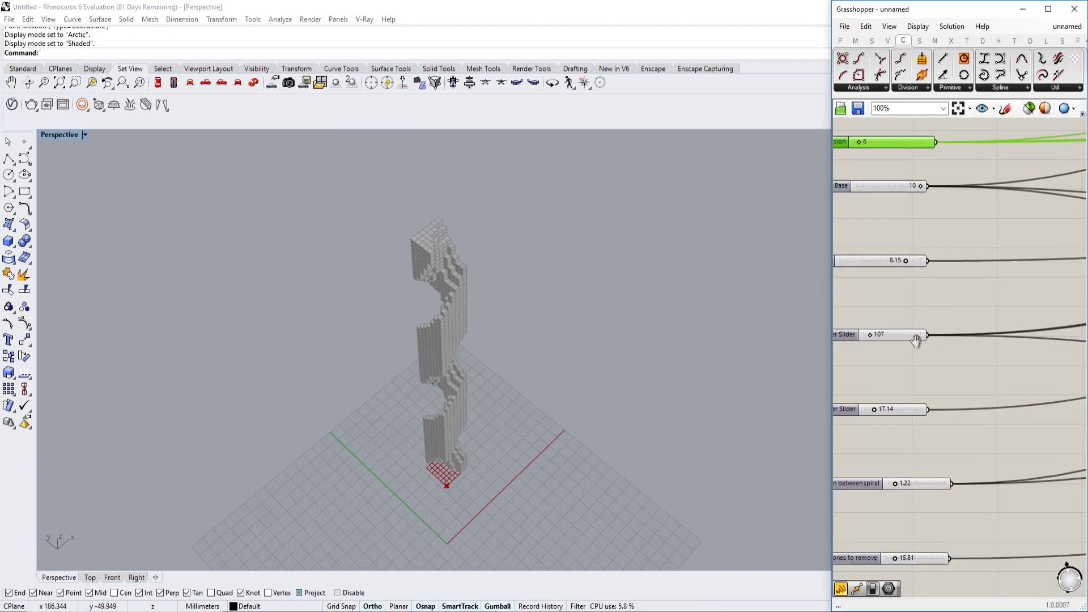
pyautogui.scroll(5, 958, 314)
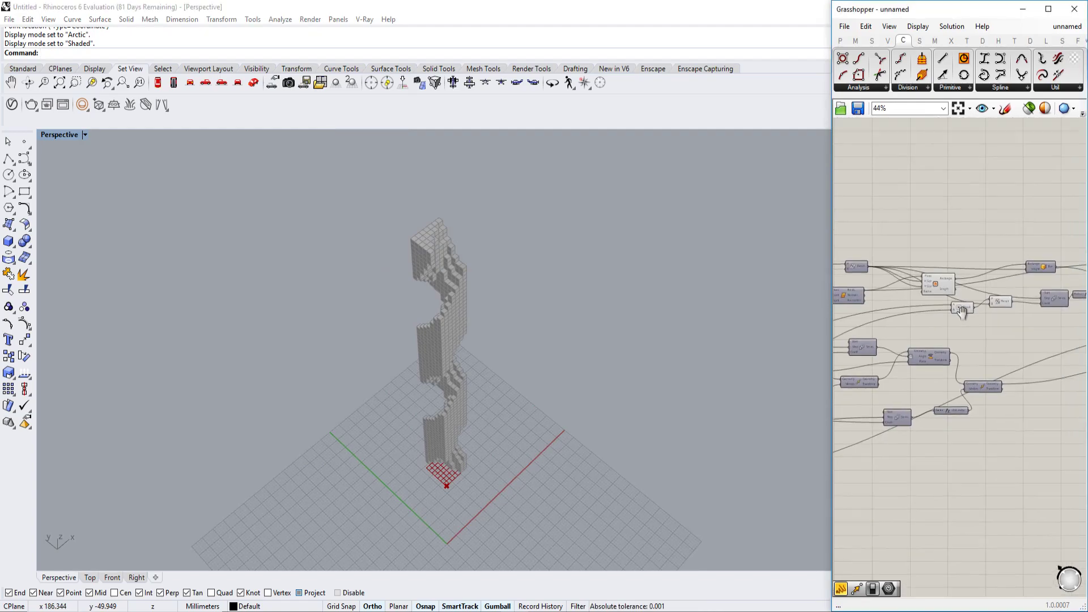
pyautogui.moveTo(949, 295); pyautogui.dragTo(1060, 301, button='right')
pyautogui.moveTo(875, 306); pyautogui.dragTo(926, 319, button='right')
pyautogui.click(1033, 300)
pyautogui.moveTo(1040, 294)
pyautogui.mouseDown(button='right')
pyautogui.moveTo(971, 312)
pyautogui.moveTo(1080, 310)
pyautogui.mouseUp(button='right')
pyautogui.moveTo(857, 313); pyautogui.dragTo(980, 299, button='right')
pyautogui.scroll(-3, 980, 298)
pyautogui.moveTo(884, 326); pyautogui.dragTo(1078, 306, button='right')
pyautogui.moveTo(845, 298); pyautogui.dragTo(890, 294, button='right')
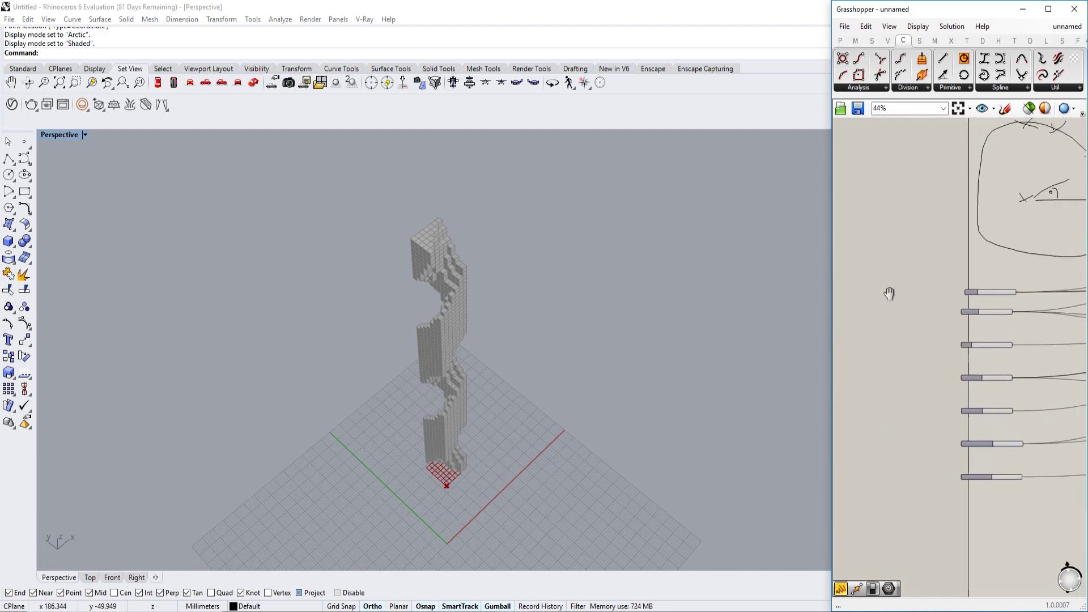
# Try a finer pixel grid with the Division slider at 15 and inspect the tower's carved steps up close.
pyautogui.scroll(7, 972, 318)
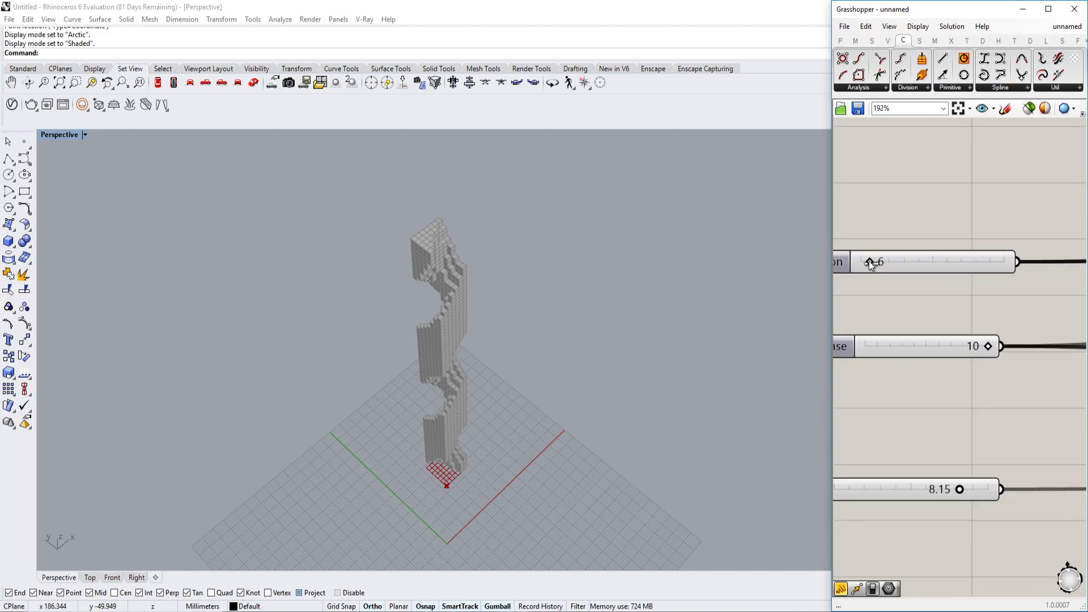
pyautogui.moveTo(869, 261); pyautogui.dragTo(879, 261)
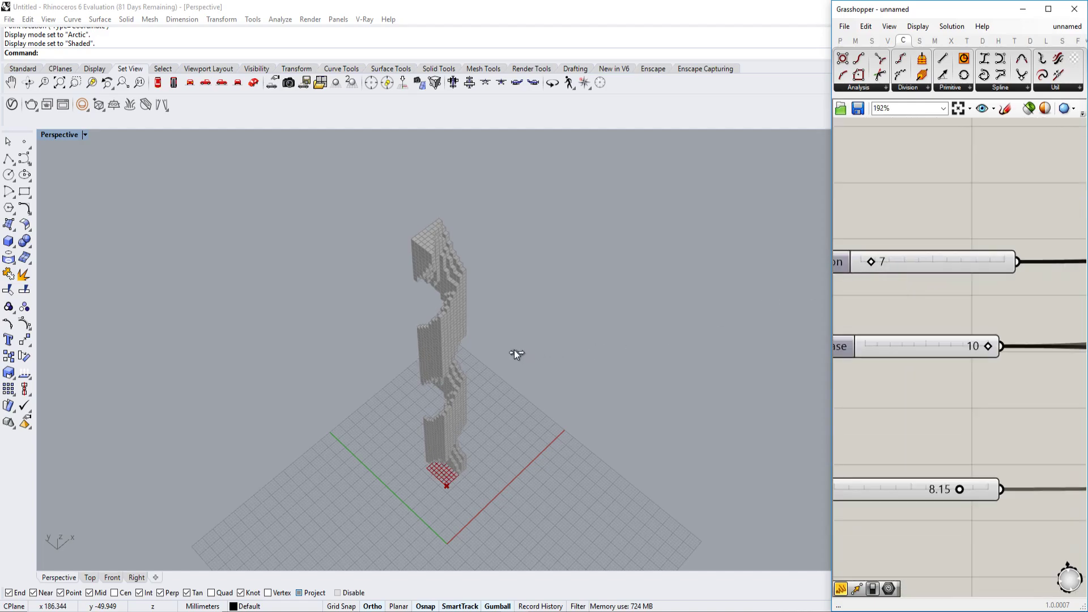
pyautogui.scroll(2, 460, 331)
pyautogui.moveTo(453, 323)
pyautogui.mouseDown(button='right')
pyautogui.moveTo(468, 318)
pyautogui.moveTo(448, 310)
pyautogui.mouseUp(button='right')
pyautogui.scroll(2, 448, 311)
pyautogui.scroll(3, 447, 238)
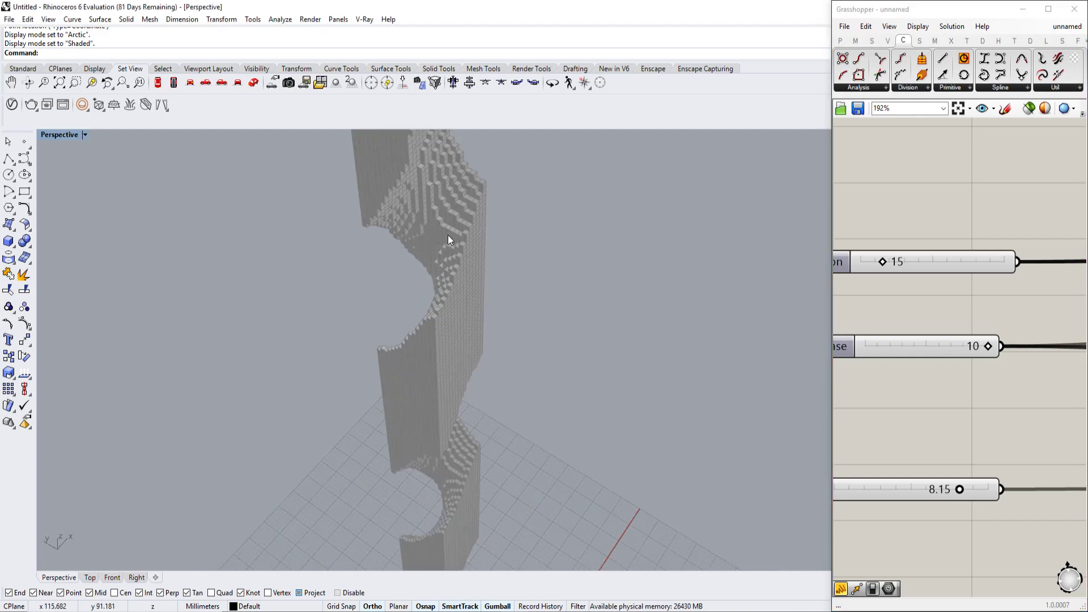
# Set the Division slider to exactly 8.
pyautogui.click(958, 255)
pyautogui.doubleClick(958, 255)
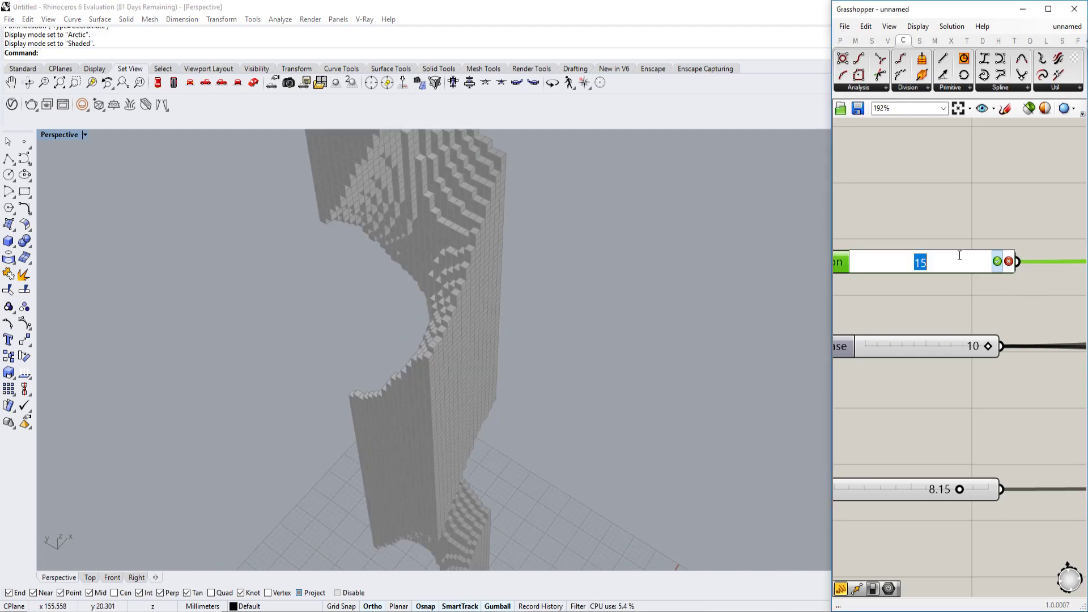
pyautogui.write('(')
pyautogui.press('BackSpace')
pyautogui.write('8')
pyautogui.click(998, 262)
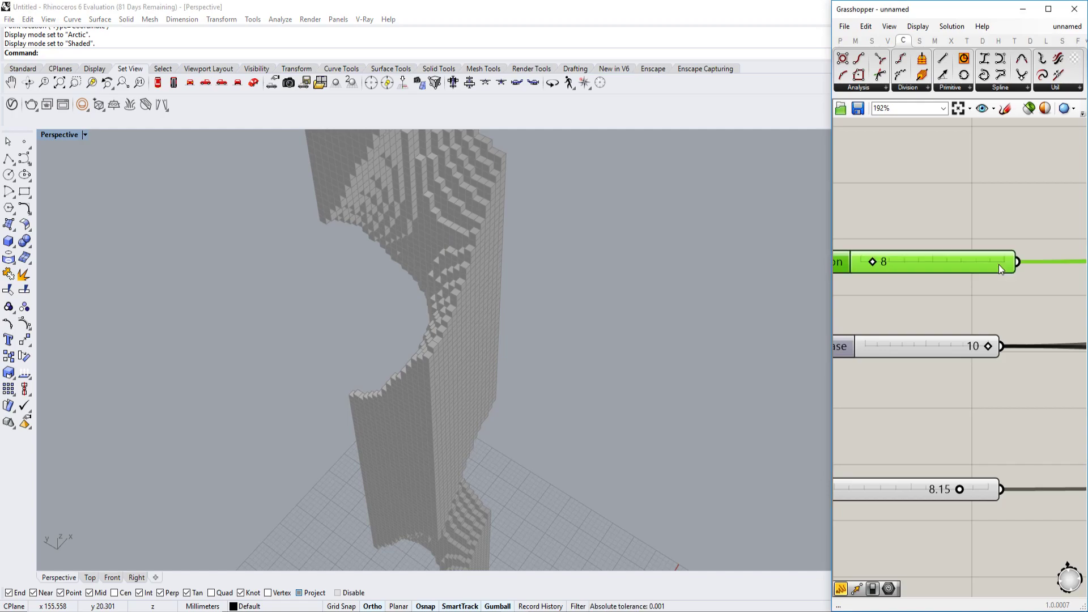
# Try the XYSize Base slider and return it to 10, and raise the Angle slider to 9.68.
pyautogui.scroll(-3, 990, 310)
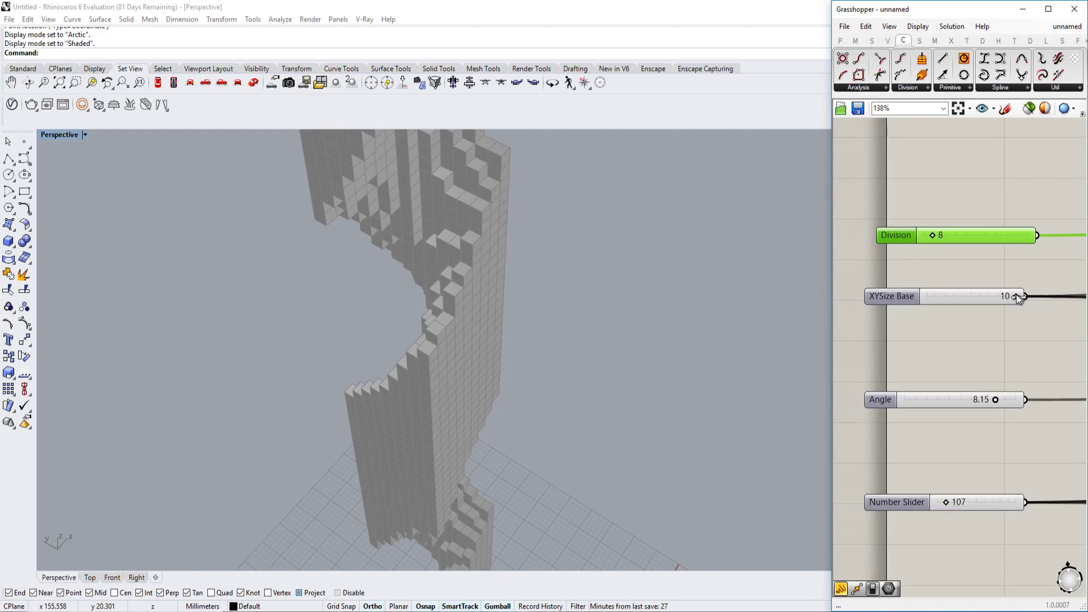
pyautogui.moveTo(992, 296); pyautogui.dragTo(1019, 295)
pyautogui.moveTo(994, 400); pyautogui.dragTo(1011, 399)
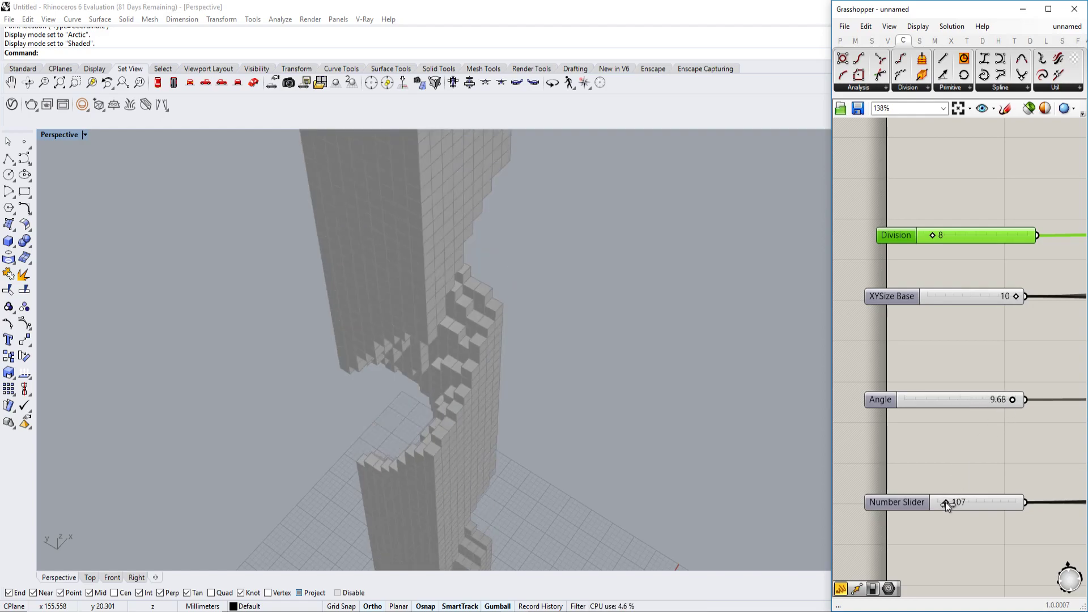
# Lower the count slider below Angle to 71 and bring the tower's base into view.
pyautogui.moveTo(957, 502); pyautogui.dragTo(948, 501)
pyautogui.moveTo(943, 501); pyautogui.dragTo(942, 502)
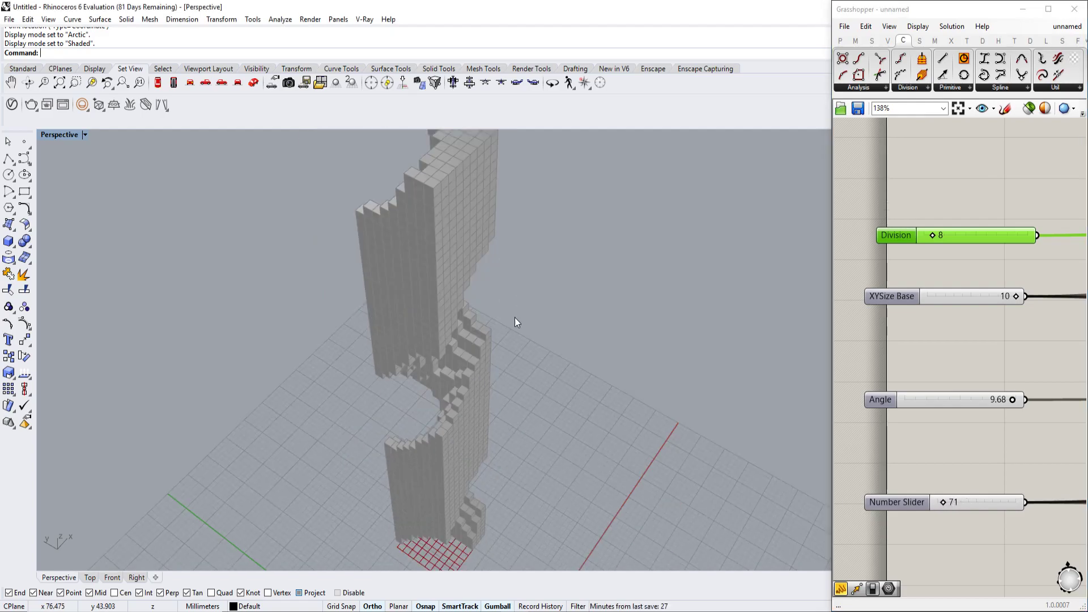
pyautogui.keyDown('shift'); pyautogui.moveTo(569, 412); pyautogui.dragTo(591, 321, button='right'); pyautogui.keyUp('shift')
pyautogui.scroll(-2, 996, 476)
# Reduce the Unit X factor slider to 11.40 and check the whole tower's narrower spiral cut.
pyautogui.moveTo(984, 448); pyautogui.dragTo(955, 359, button='right')
pyautogui.scroll(4, 955, 479)
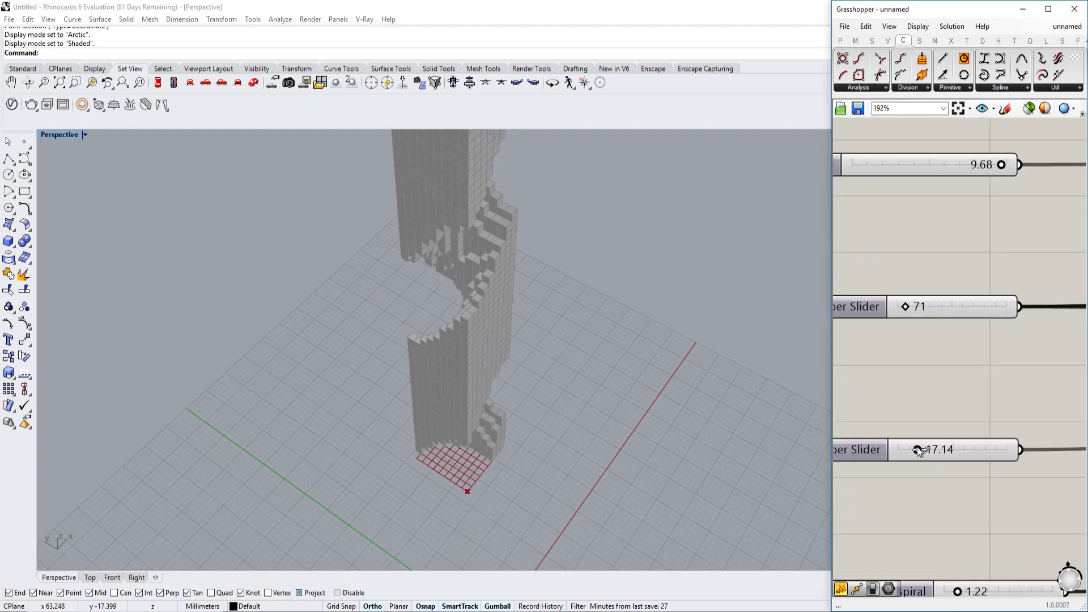
pyautogui.moveTo(919, 451)
pyautogui.mouseDown()
pyautogui.moveTo(935, 452)
pyautogui.moveTo(911, 452)
pyautogui.mouseUp()
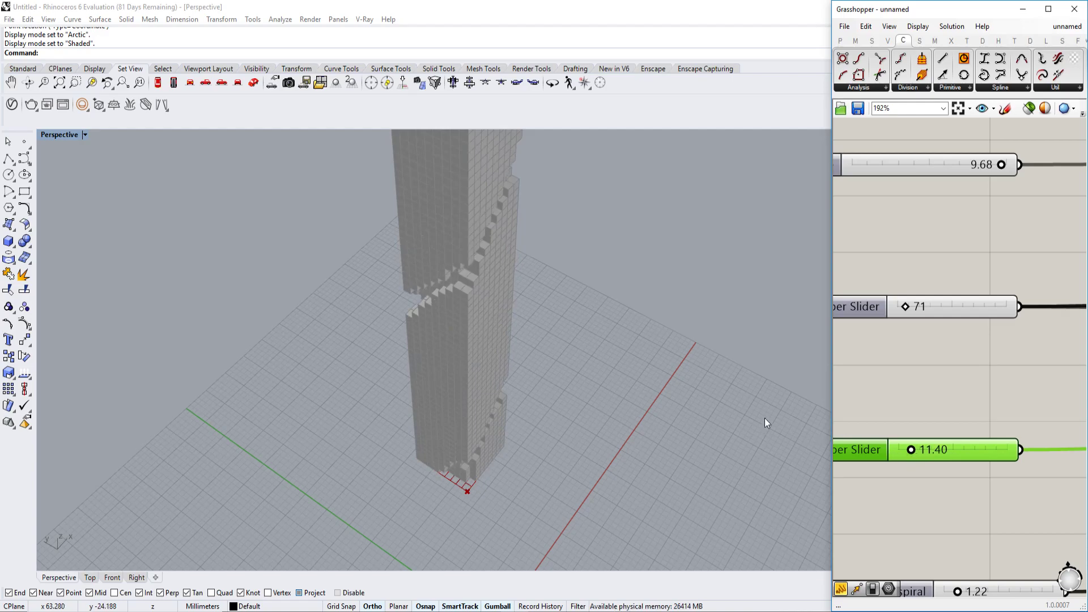
pyautogui.moveTo(765, 420); pyautogui.dragTo(586, 399, button='right')
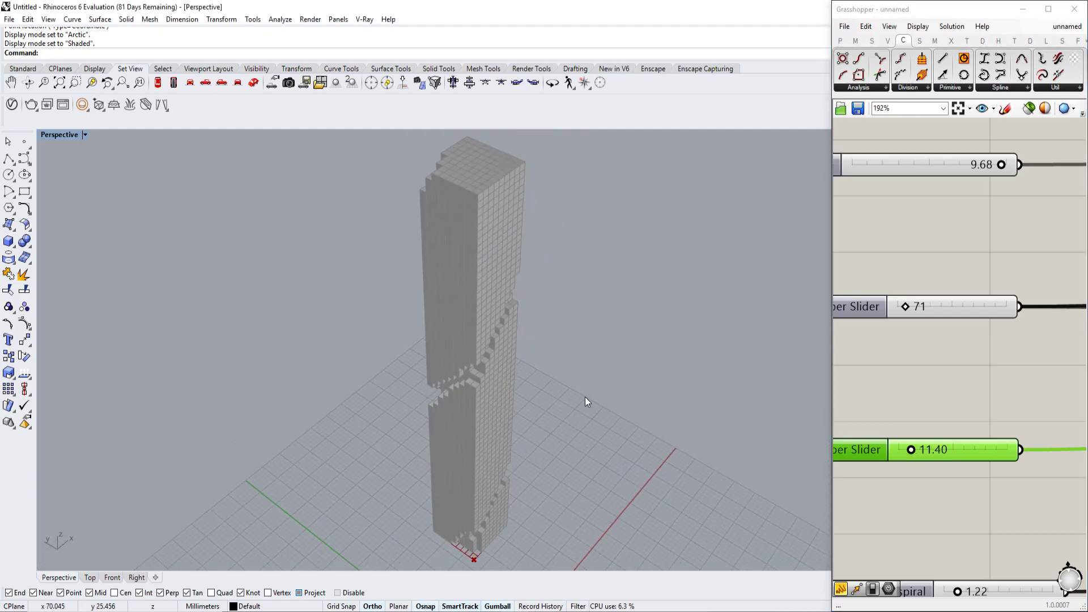
pyautogui.moveTo(586, 398)
pyautogui.mouseDown(button='right')
pyautogui.moveTo(595, 372)
pyautogui.moveTo(587, 390)
pyautogui.mouseUp(button='right')
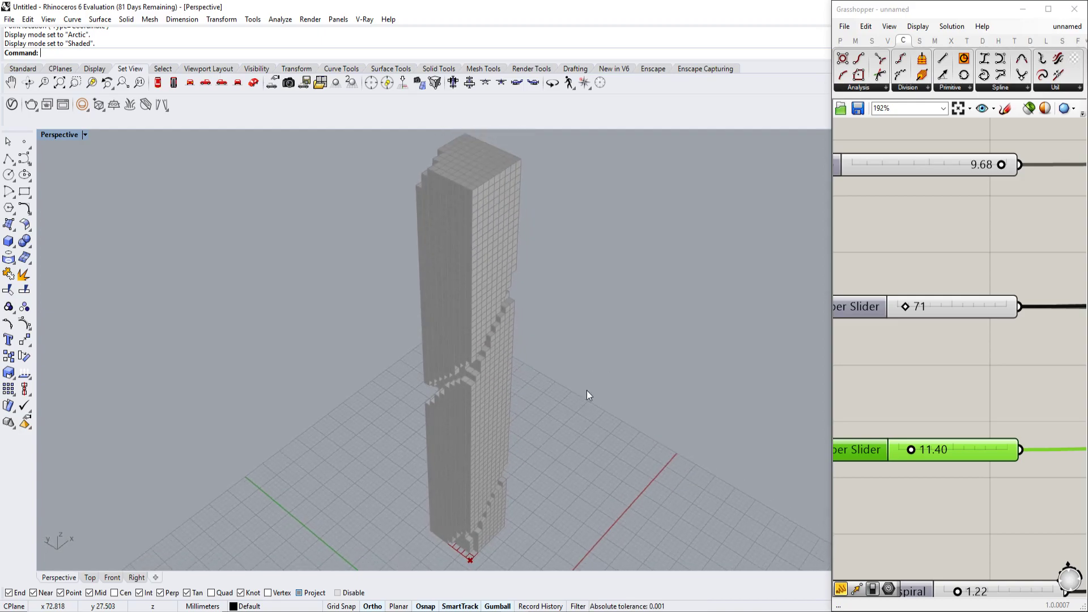